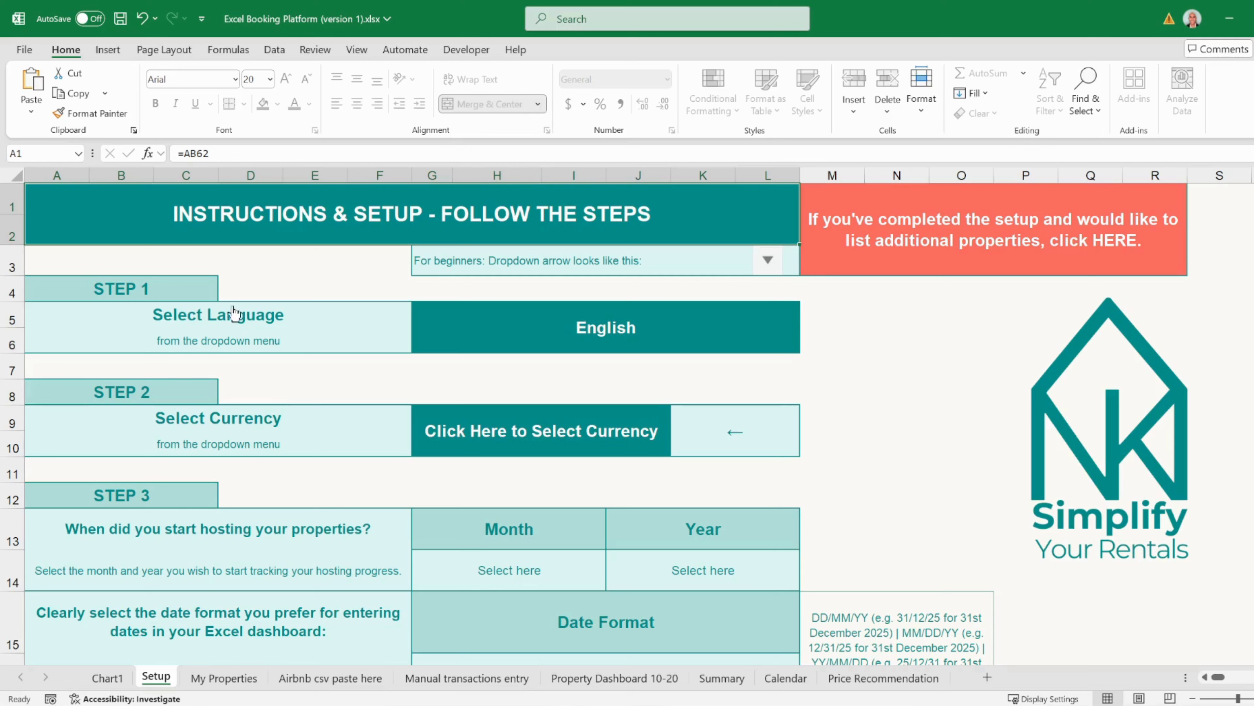
- Switch the Setup sheet language to Español, then set it back to English
left_click(250, 321)
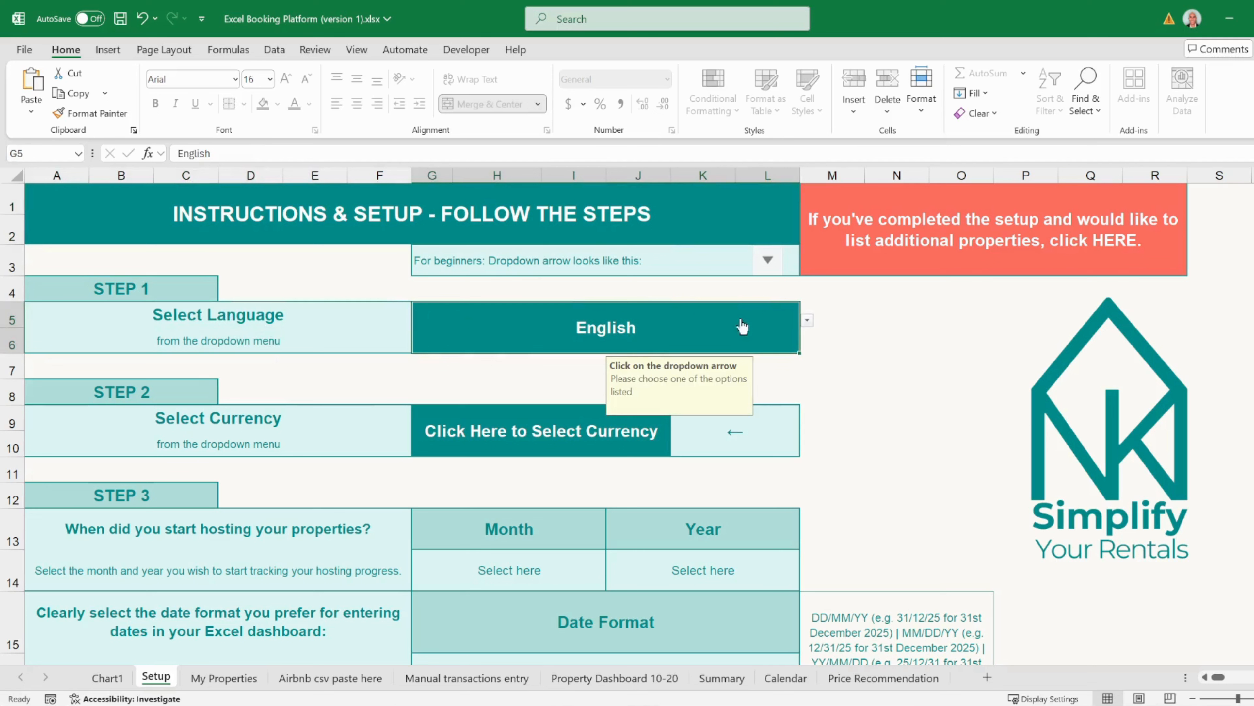
left_click(807, 322)
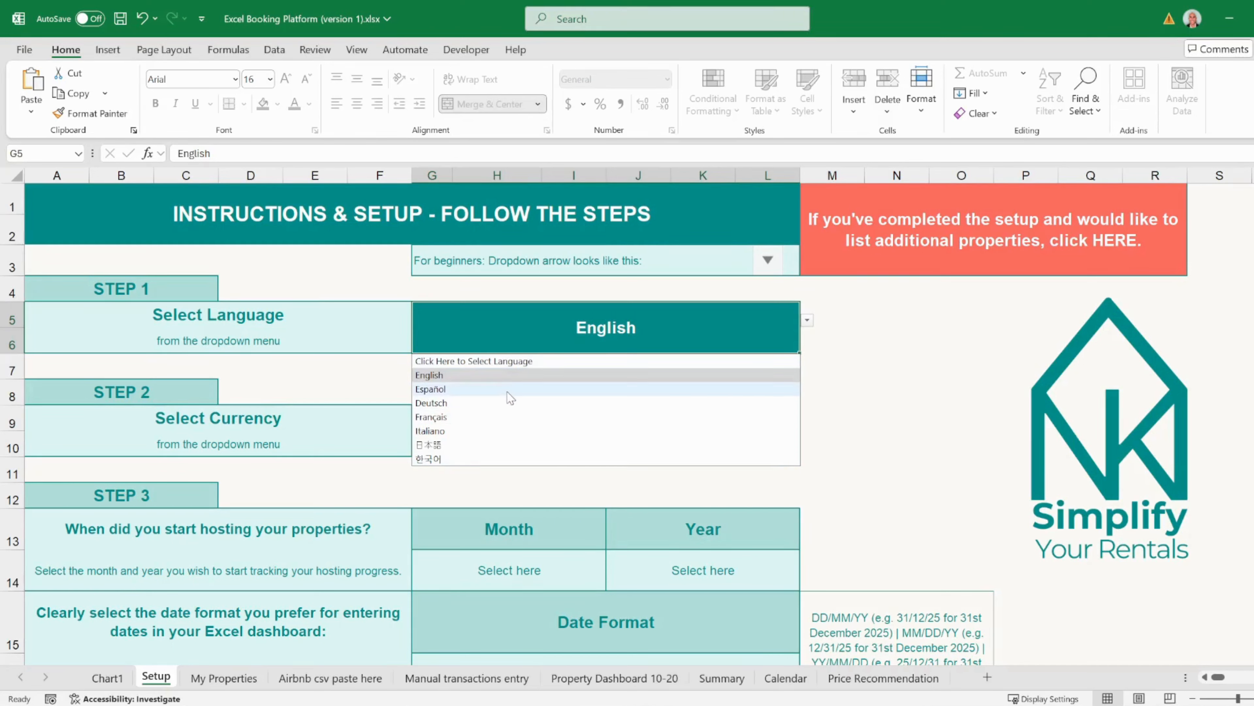
left_click(518, 390)
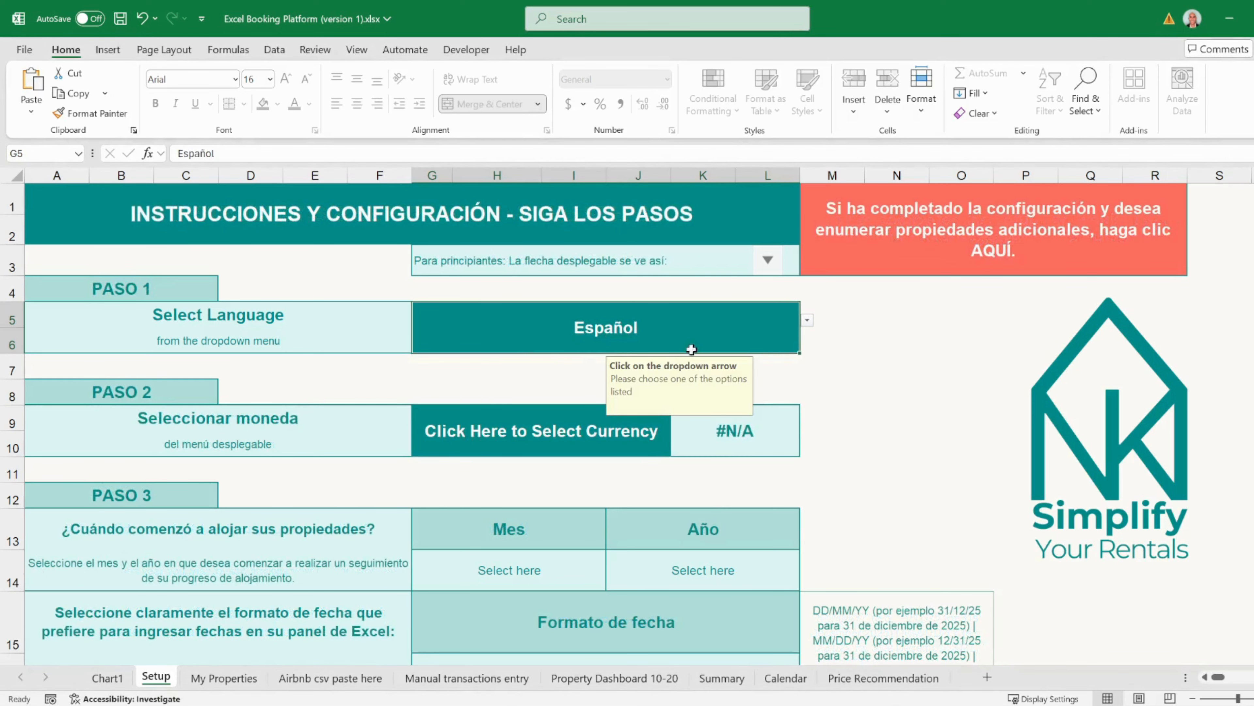
left_click(806, 319)
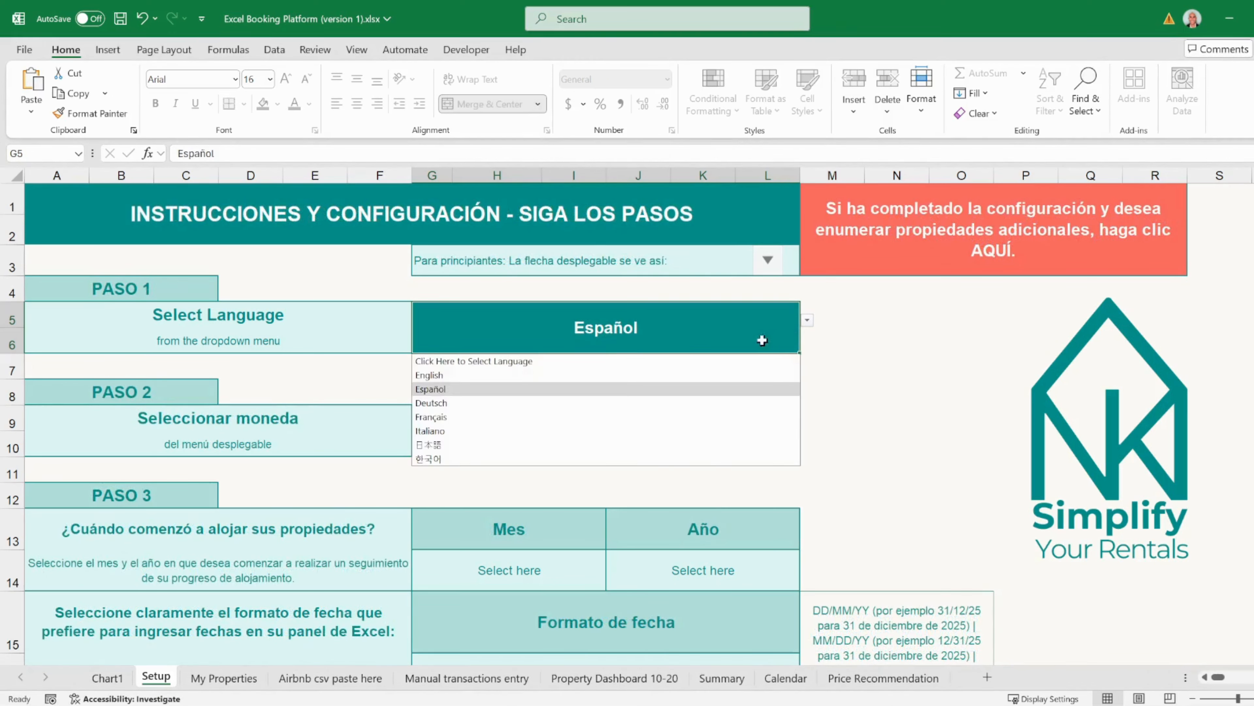
left_click(720, 377)
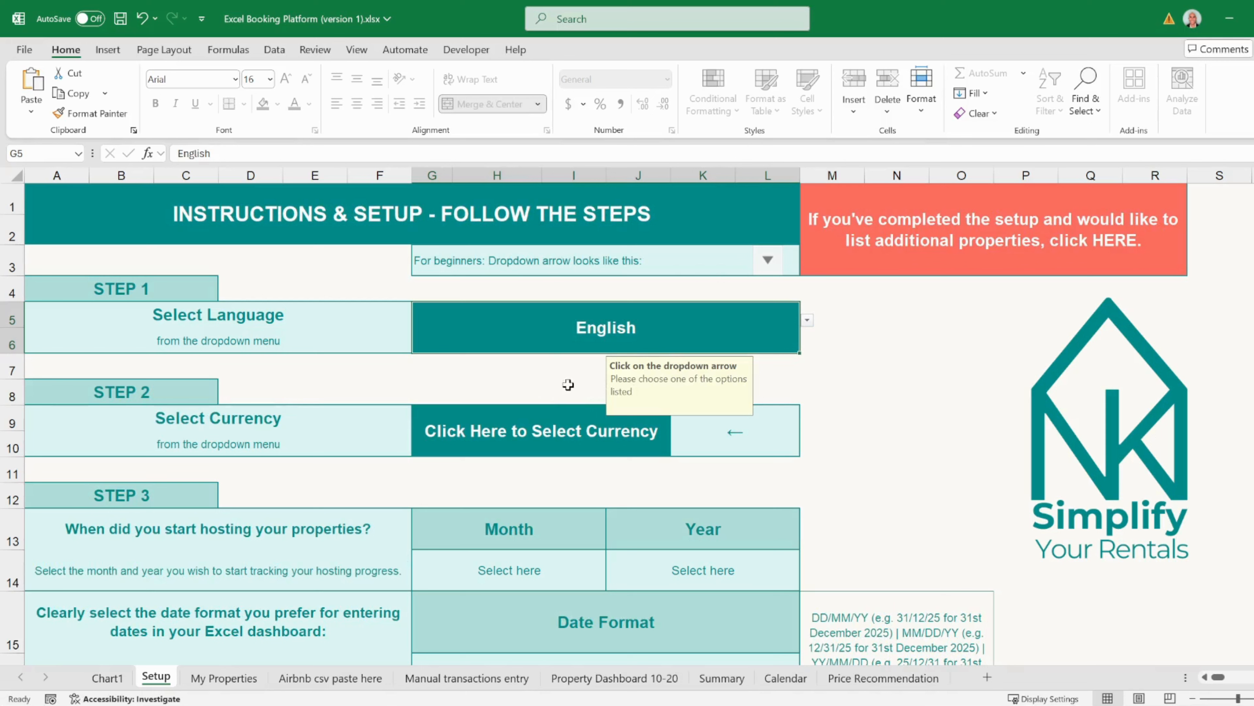
- In Step 2, choose United States Dollar as the currency
left_click(143, 391)
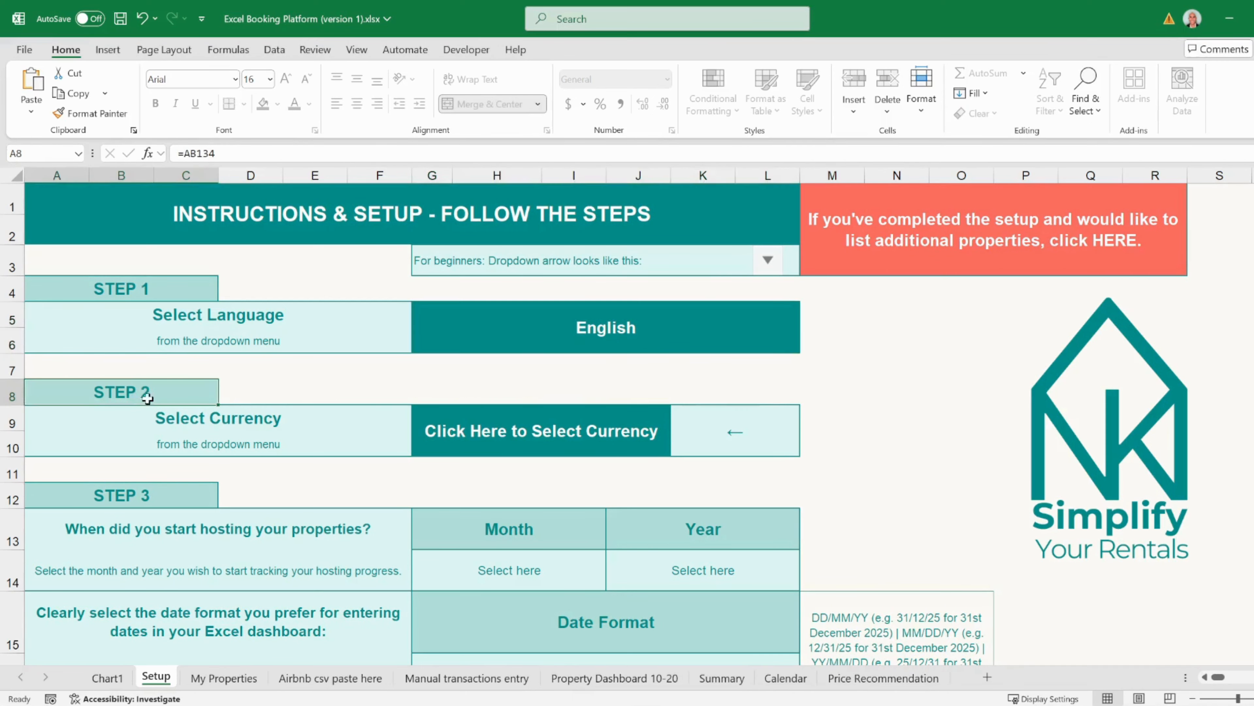
left_click(223, 428)
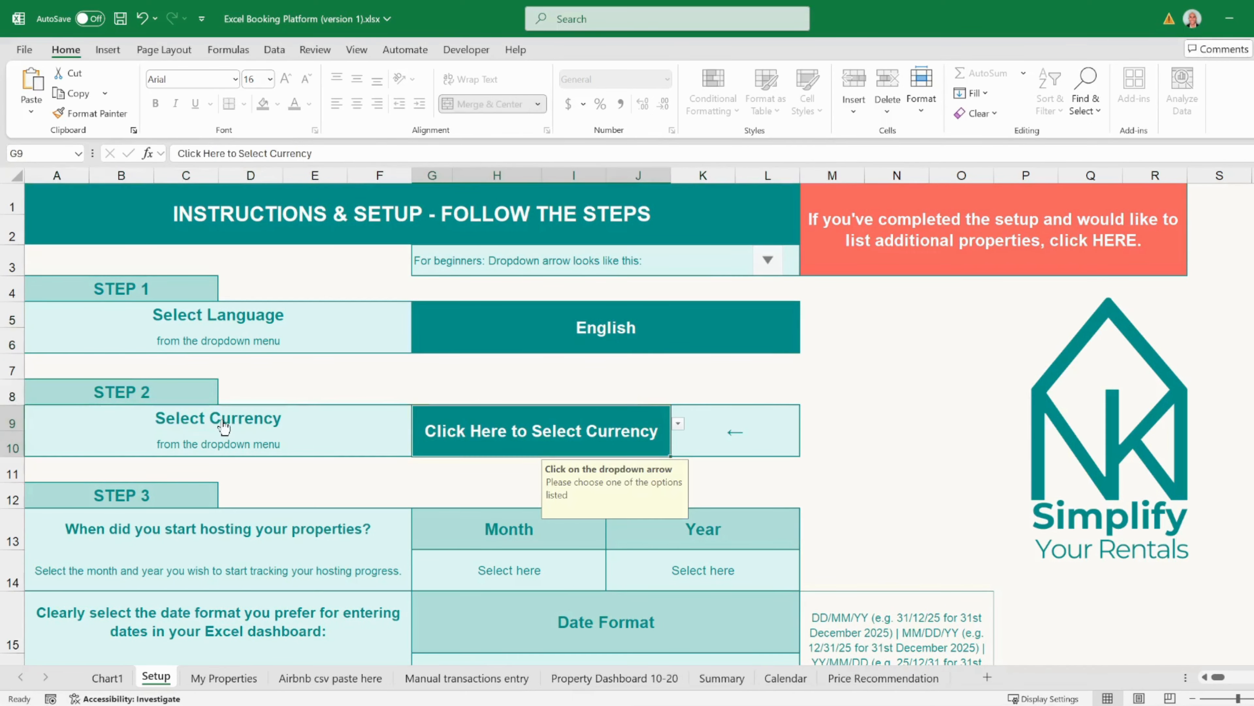
left_click(678, 425)
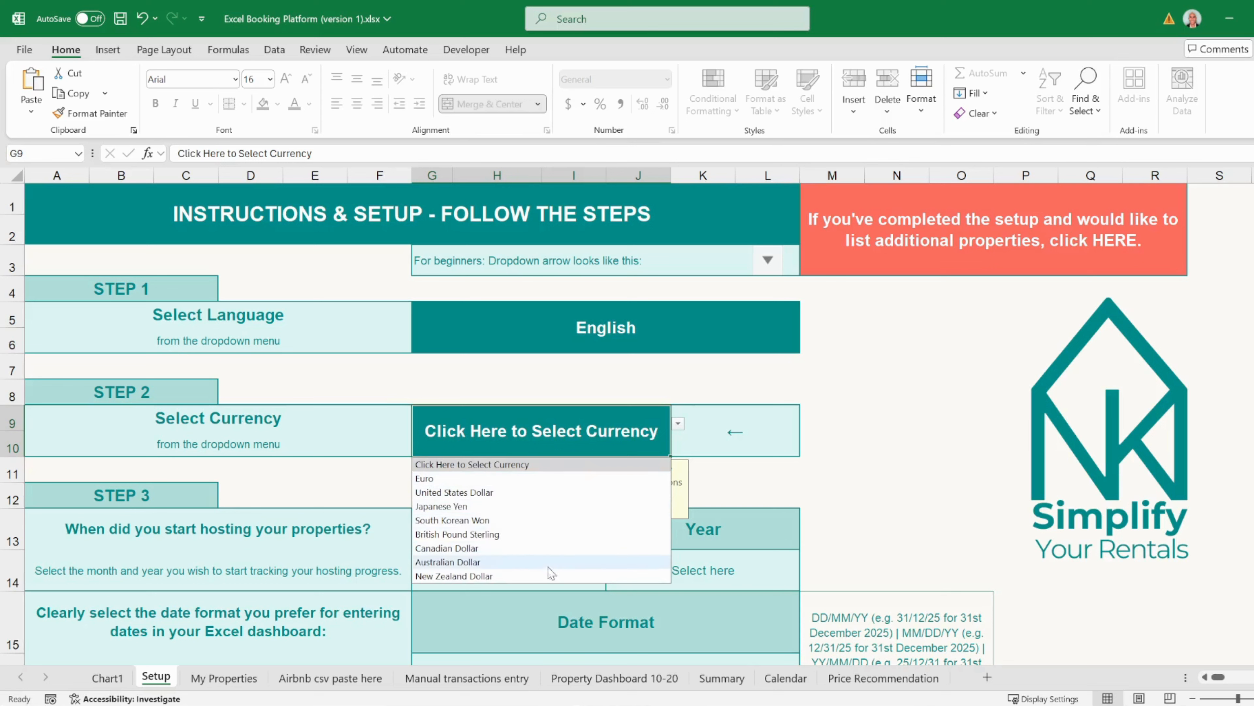
left_click(532, 493)
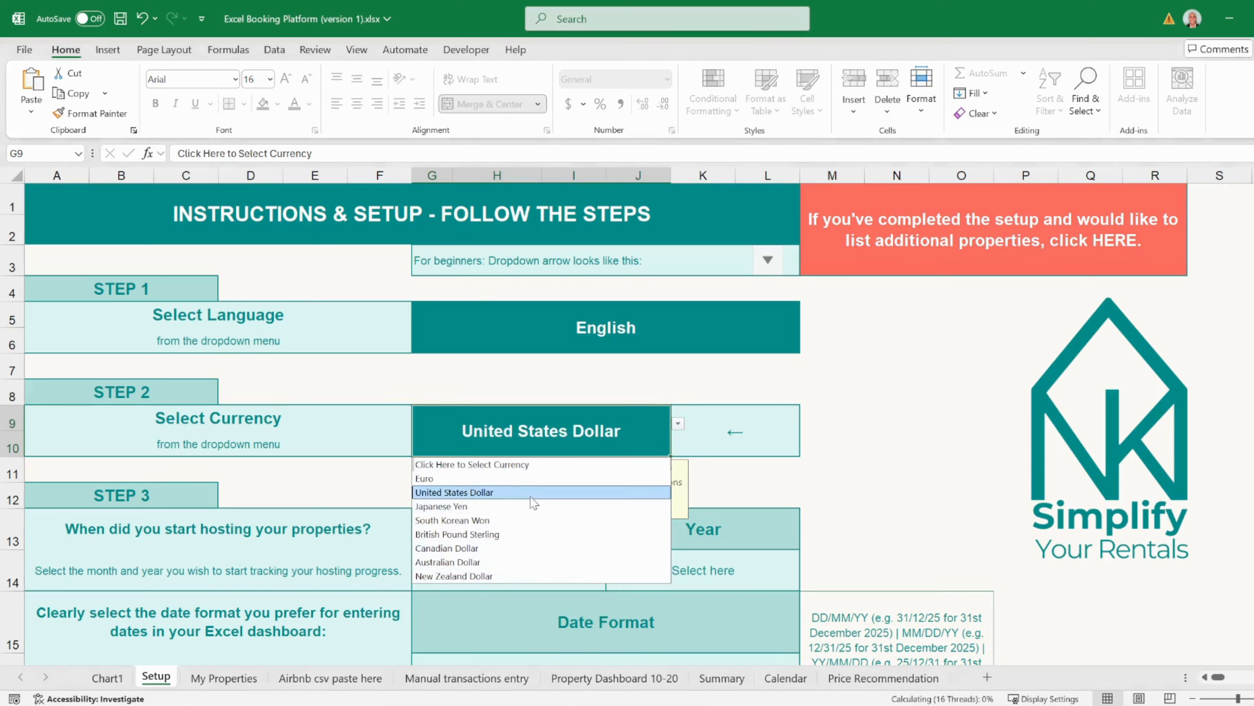
left_click(531, 493)
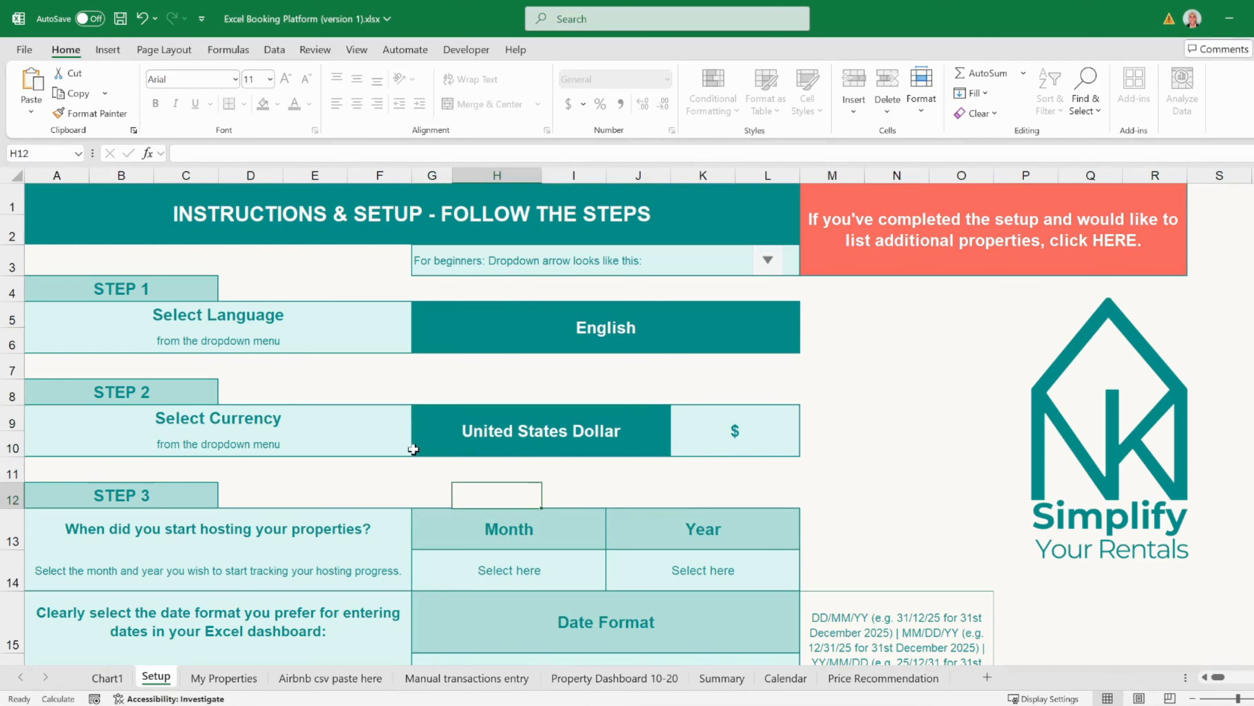
scroll(405, 457, "down", 2)
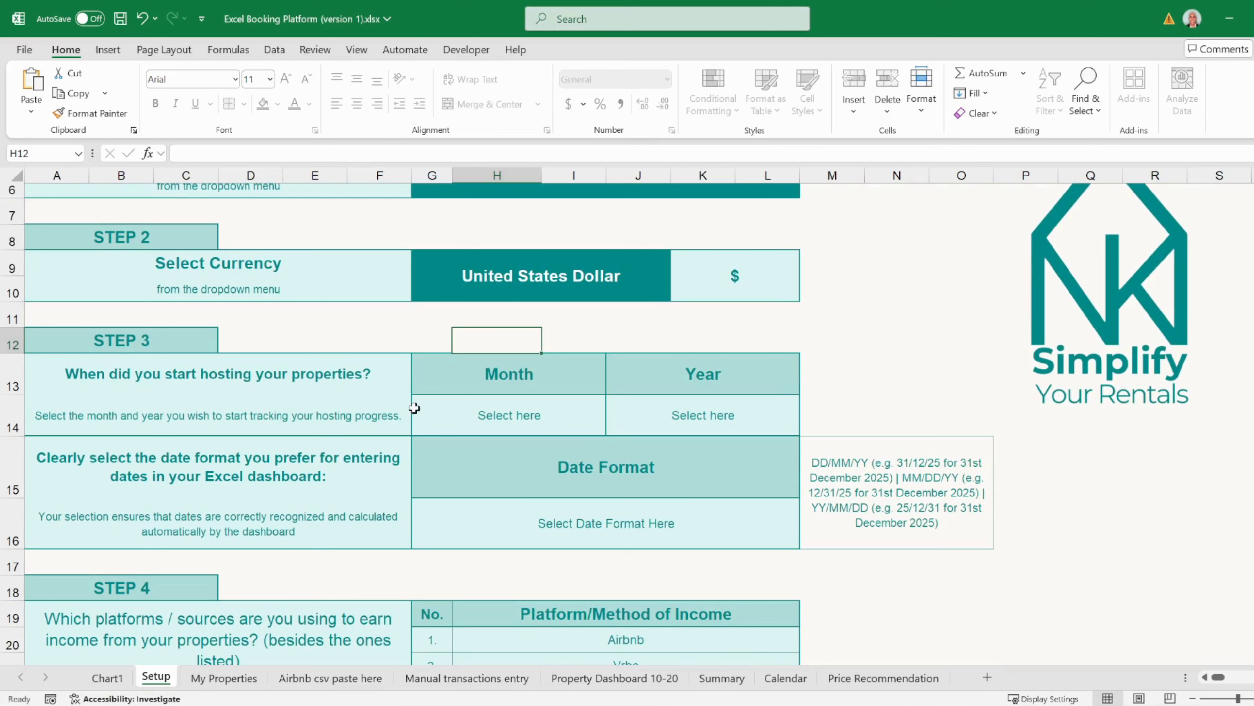
- Set the hosting start to January 2025 using the Month and Year dropdowns
left_click(492, 416)
left_click(614, 428)
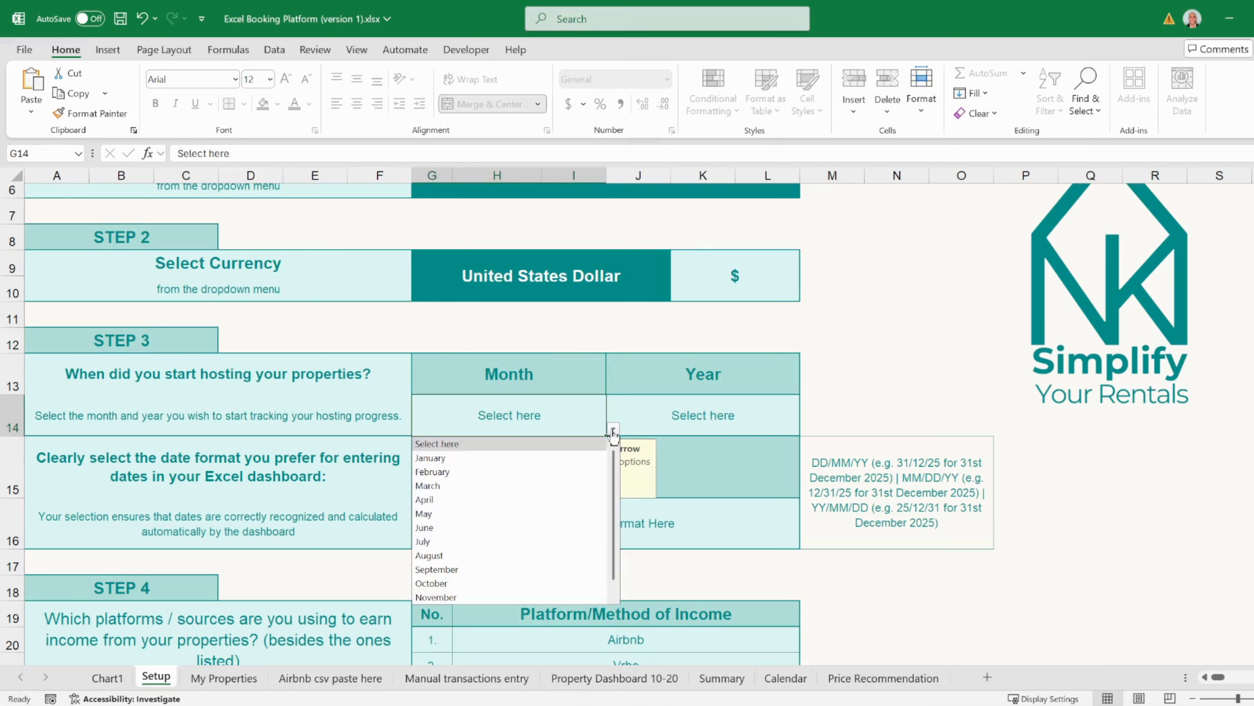
left_click(568, 458)
left_click(680, 415)
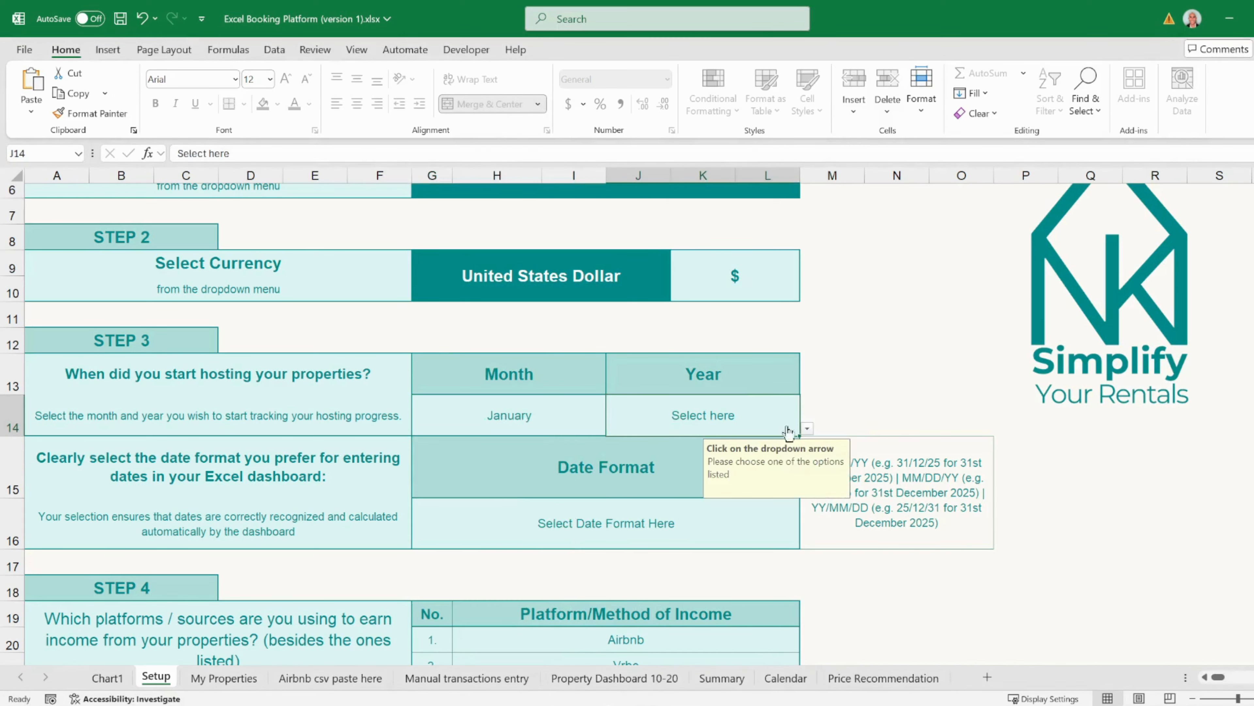
left_click(807, 427)
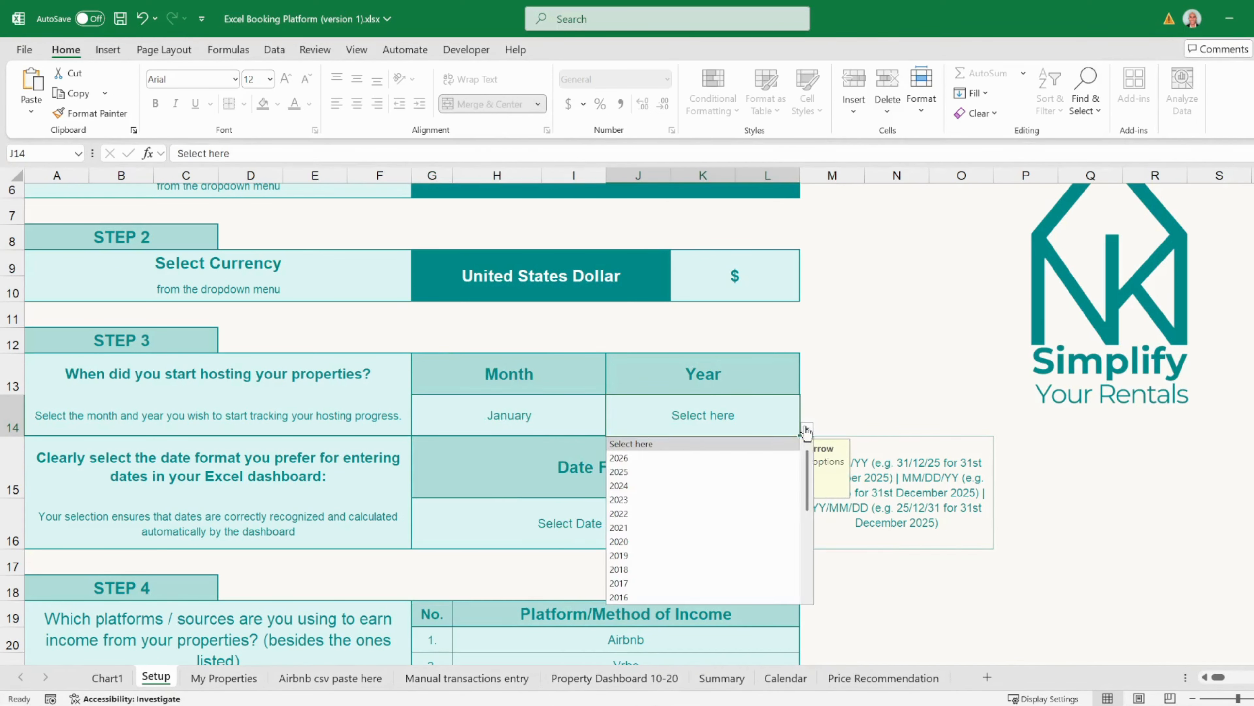
left_click(744, 475)
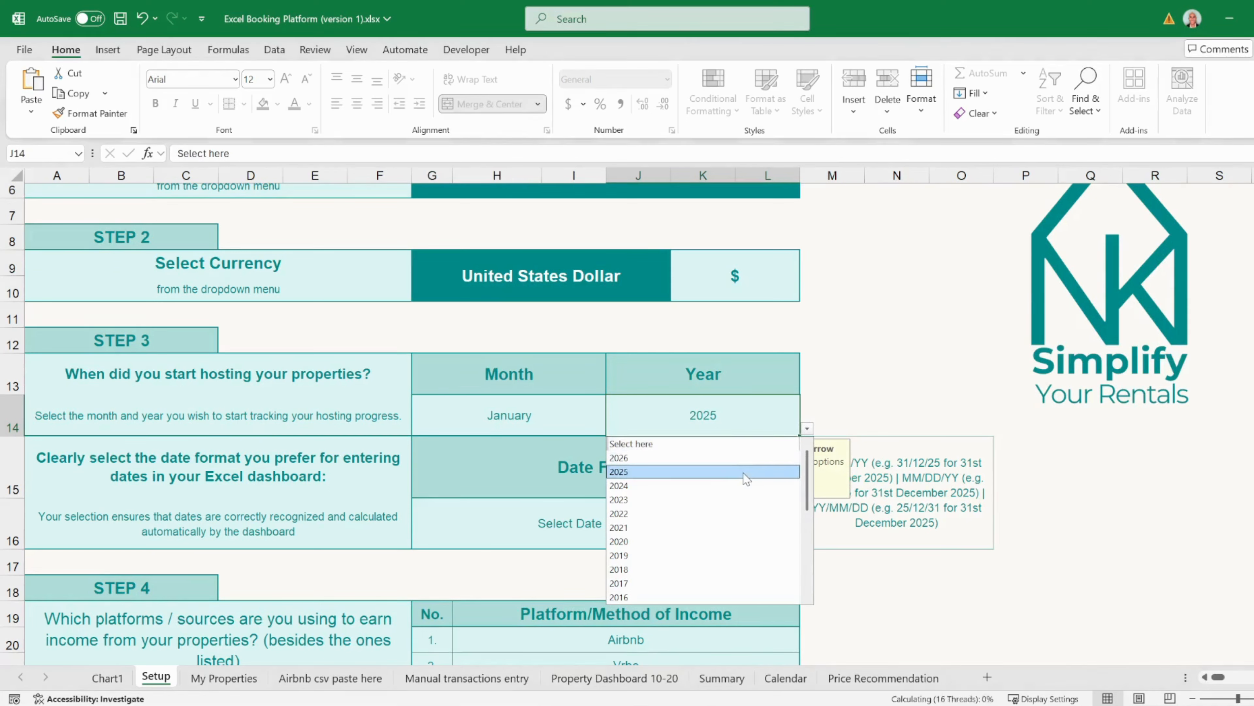
left_click(339, 467)
- Choose MM/DD/YY as the dashboard date format
left_click(350, 521)
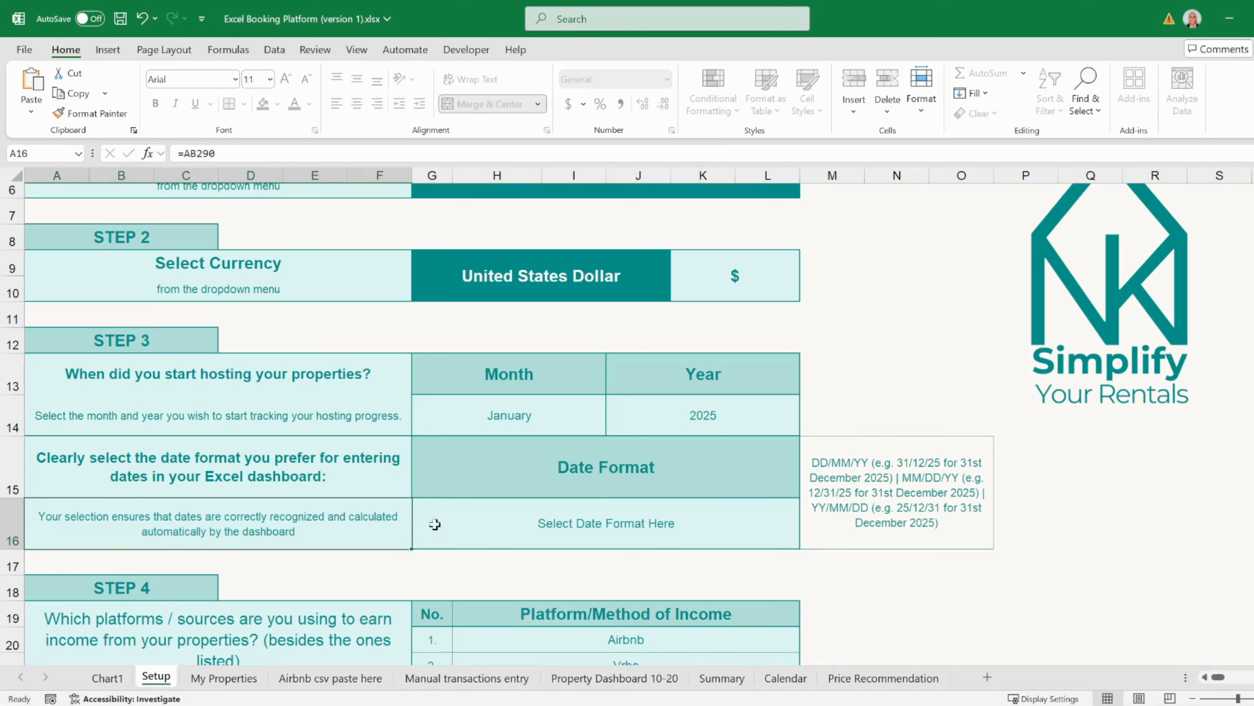
left_click(435, 523)
left_click(807, 541)
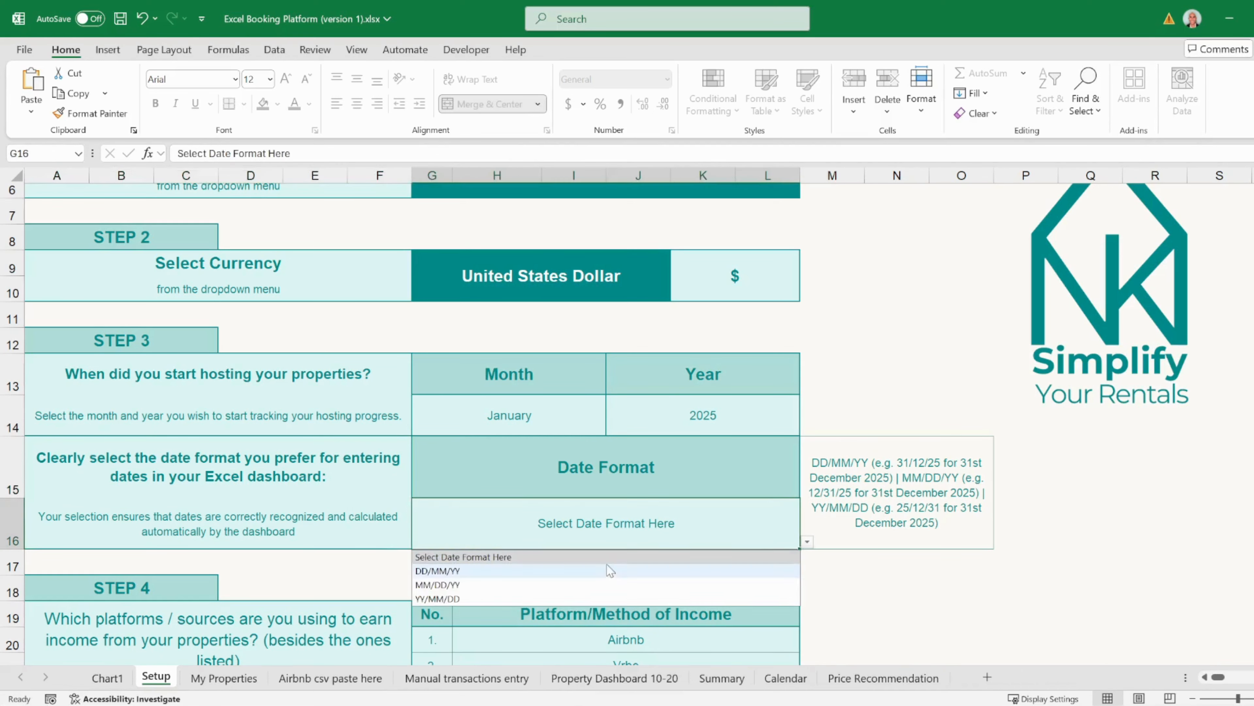
left_click(598, 585)
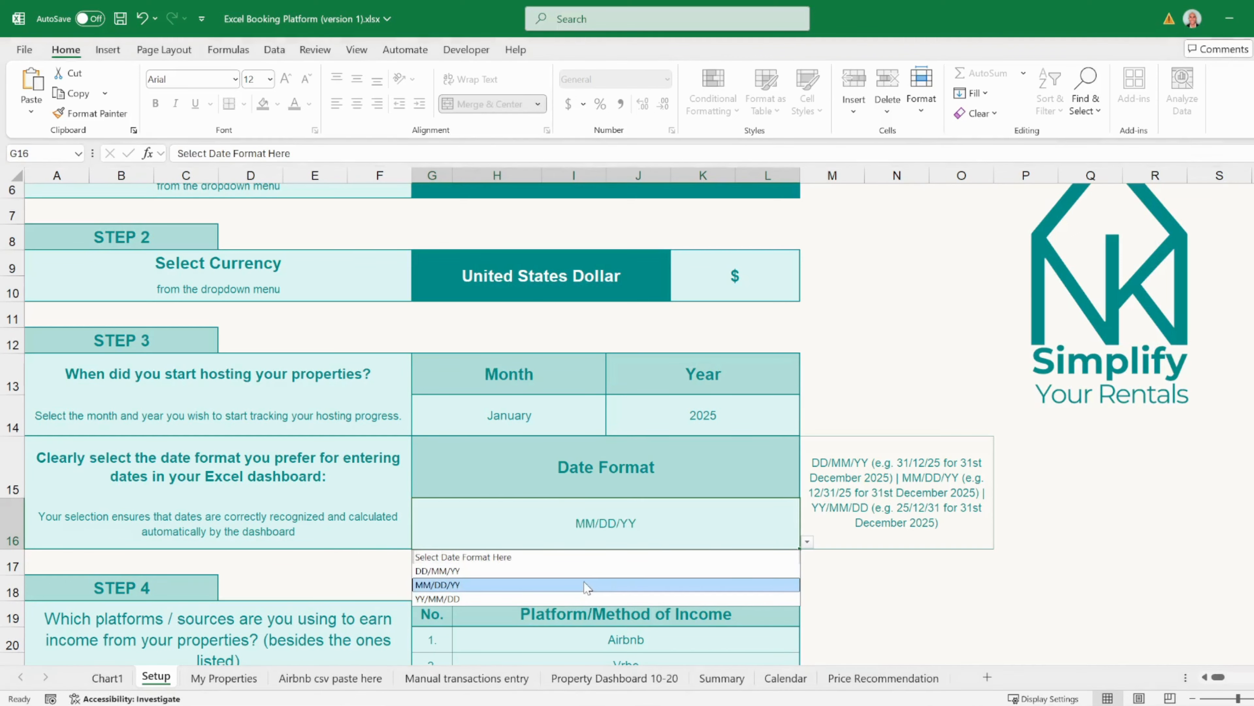
scroll(363, 523, "down", 2)
scroll(346, 531, "down", 2)
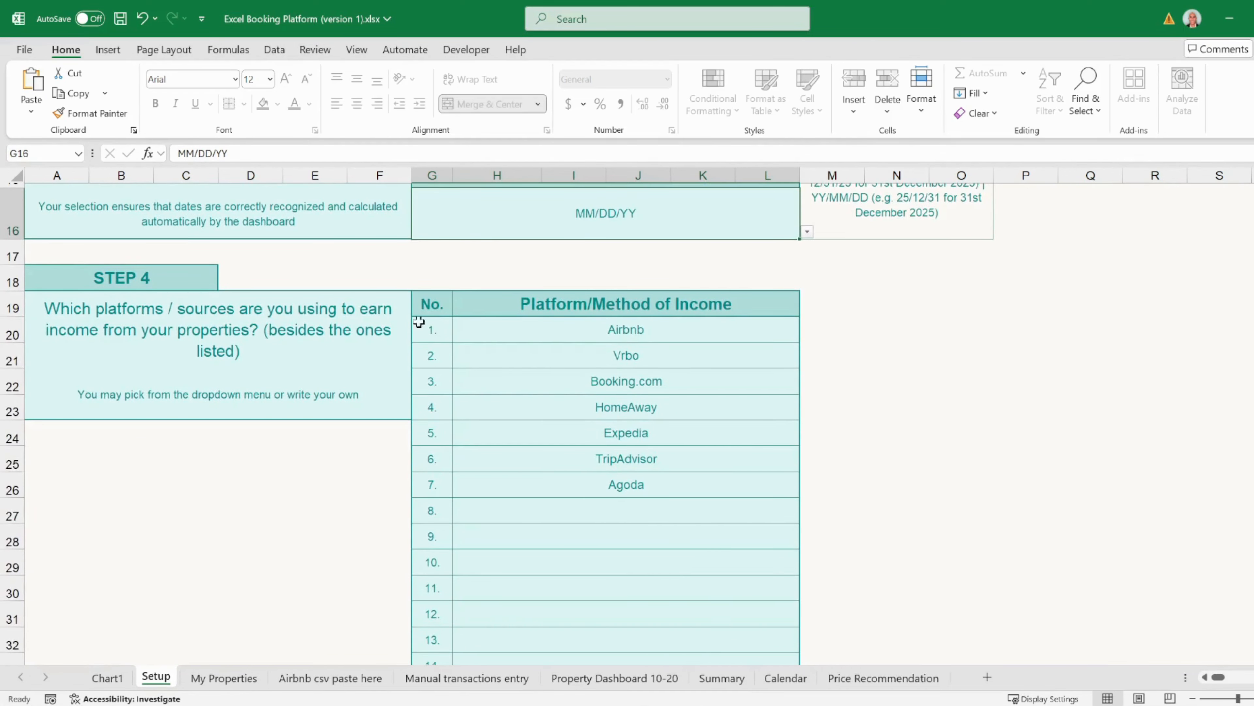
- Add Direct Booking (Website) as income platform 8, after Airbnb through Agoda
left_click_drag(567, 324, 554, 488)
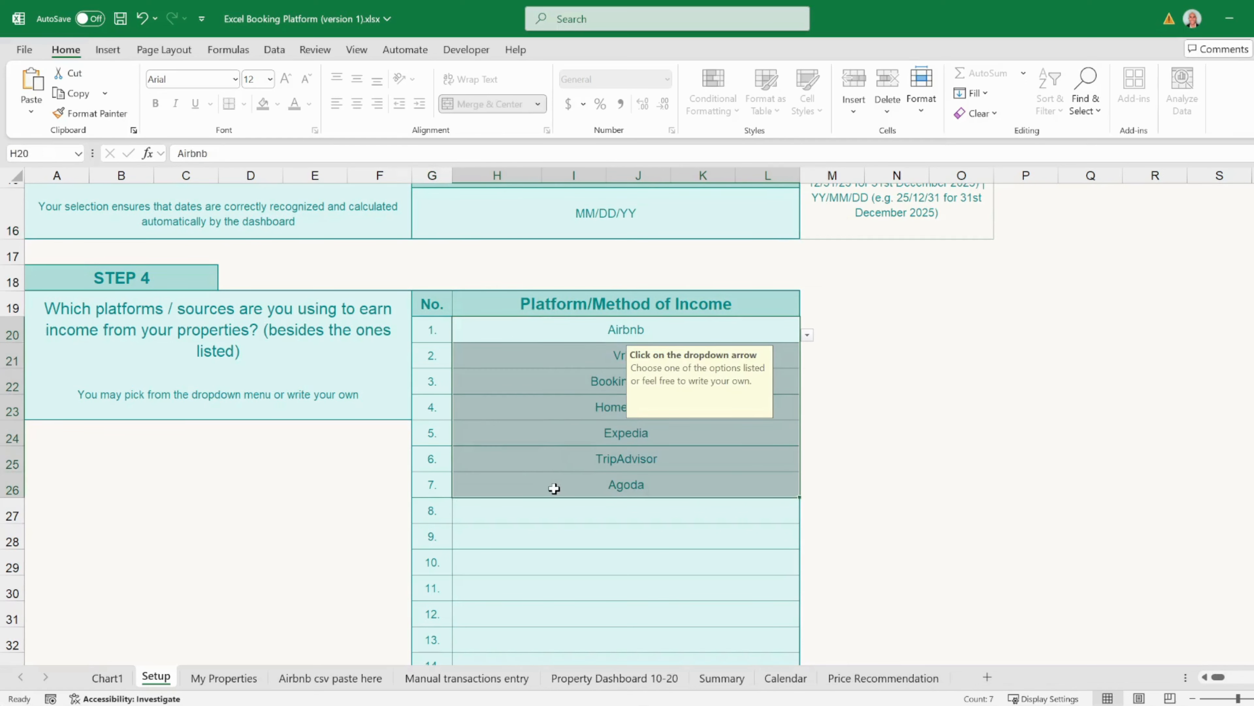
left_click(579, 511)
left_click(808, 516)
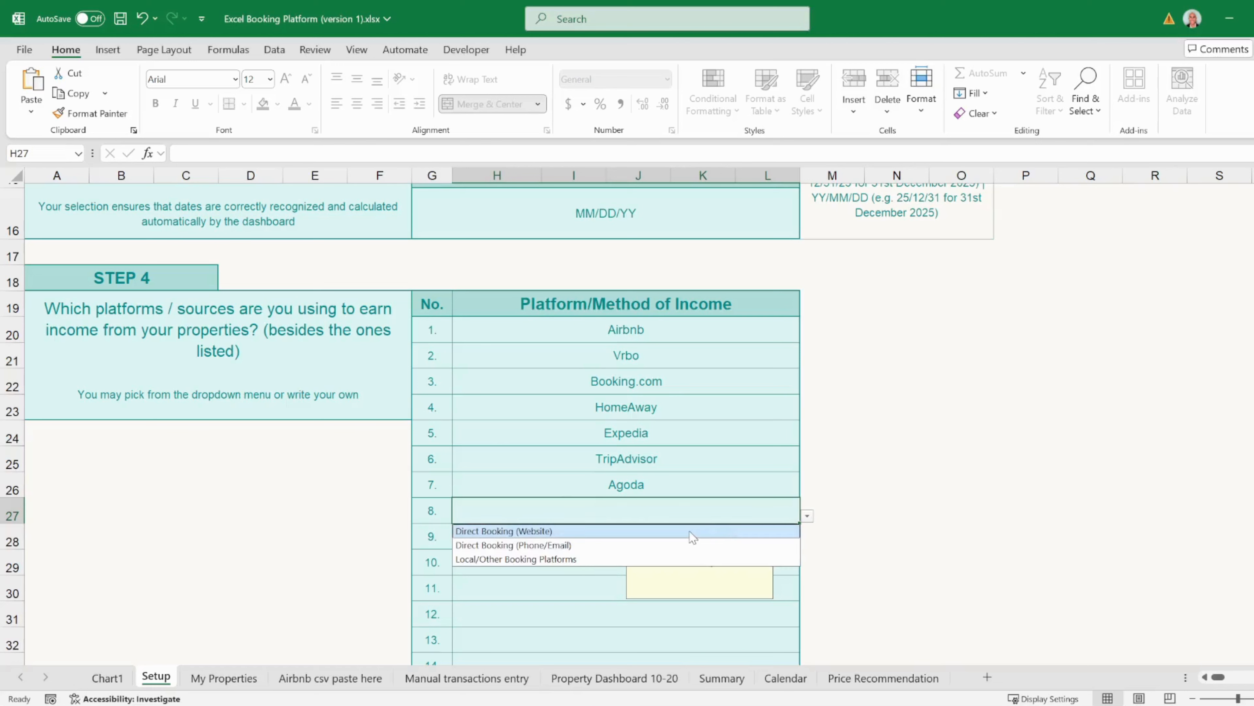
left_click(689, 531)
- Enter Hotel as income platform 9
left_click(583, 542)
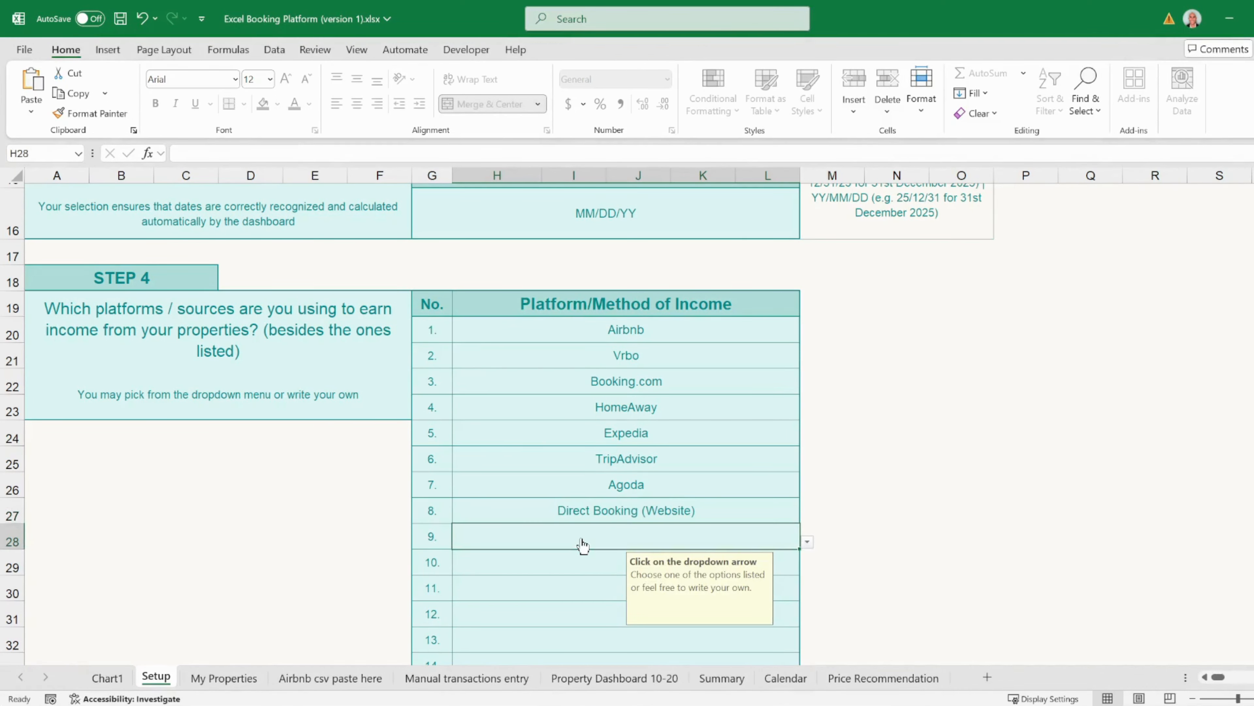
key("Caps_Lock")
type("H")
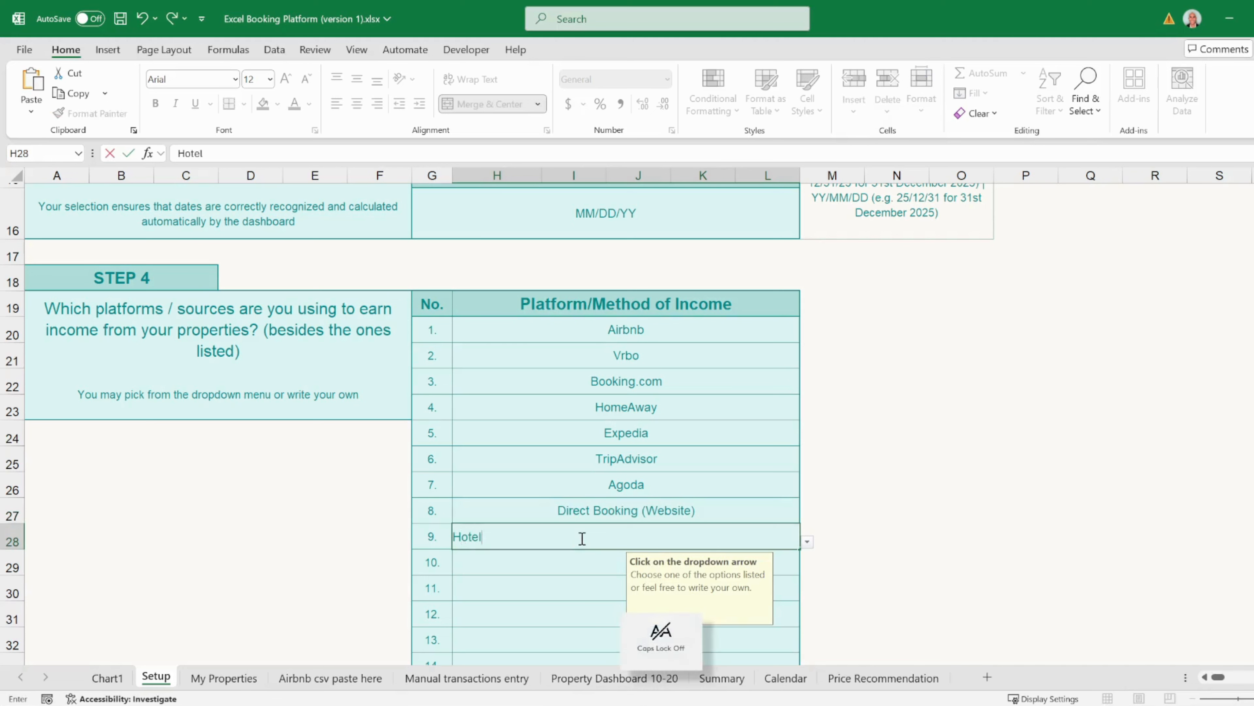
type("otel")
key("Tab")
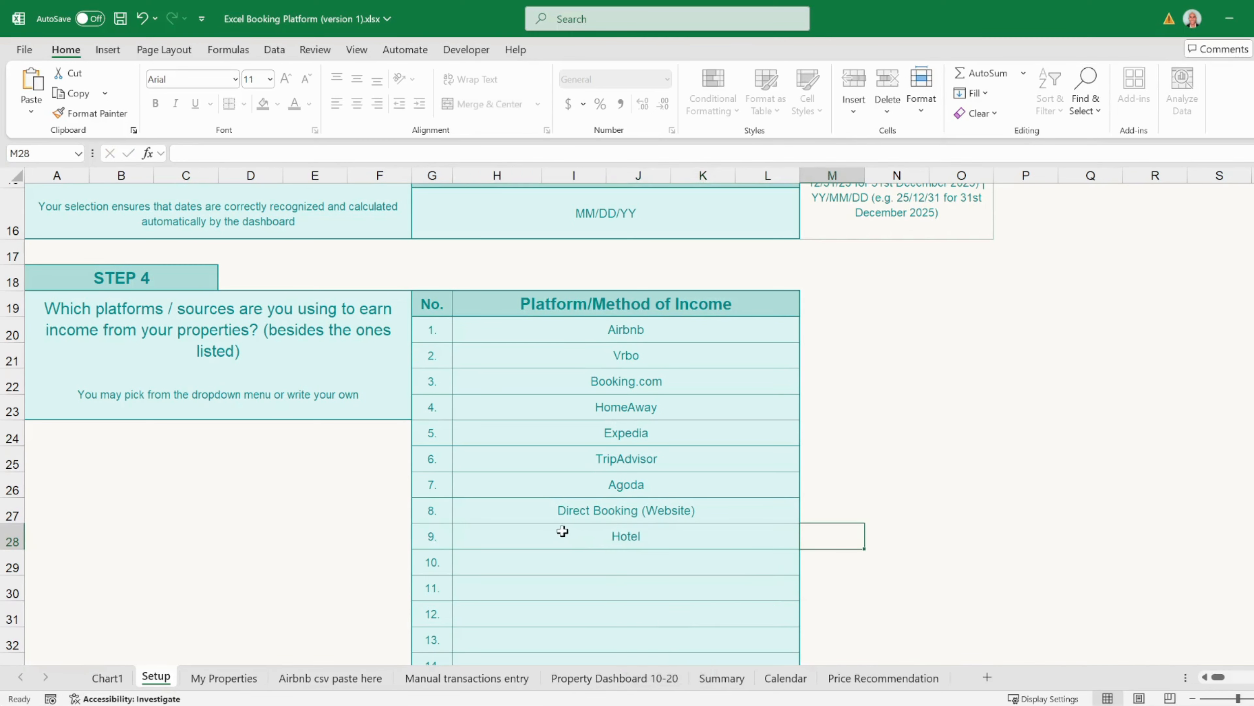
scroll(554, 530, "down", 3)
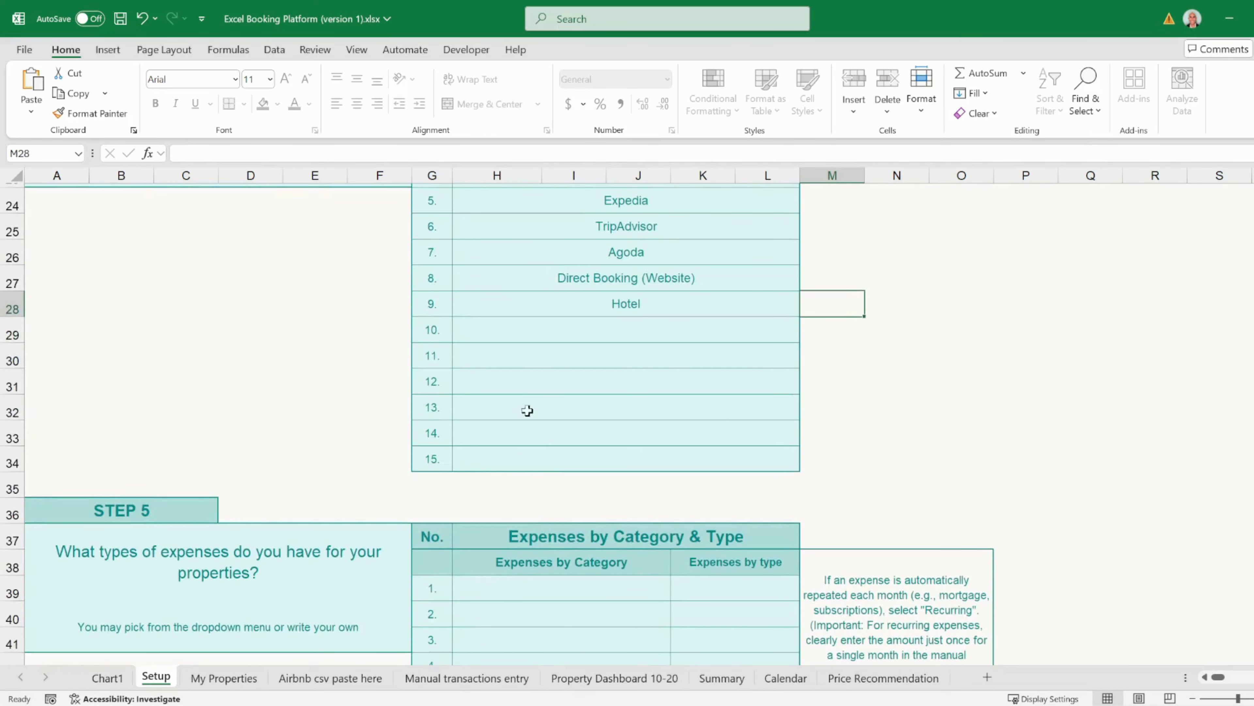
left_click(510, 458)
- Choose Cleaning services as the first Step 5 expense category
scroll(494, 465, "down", 2)
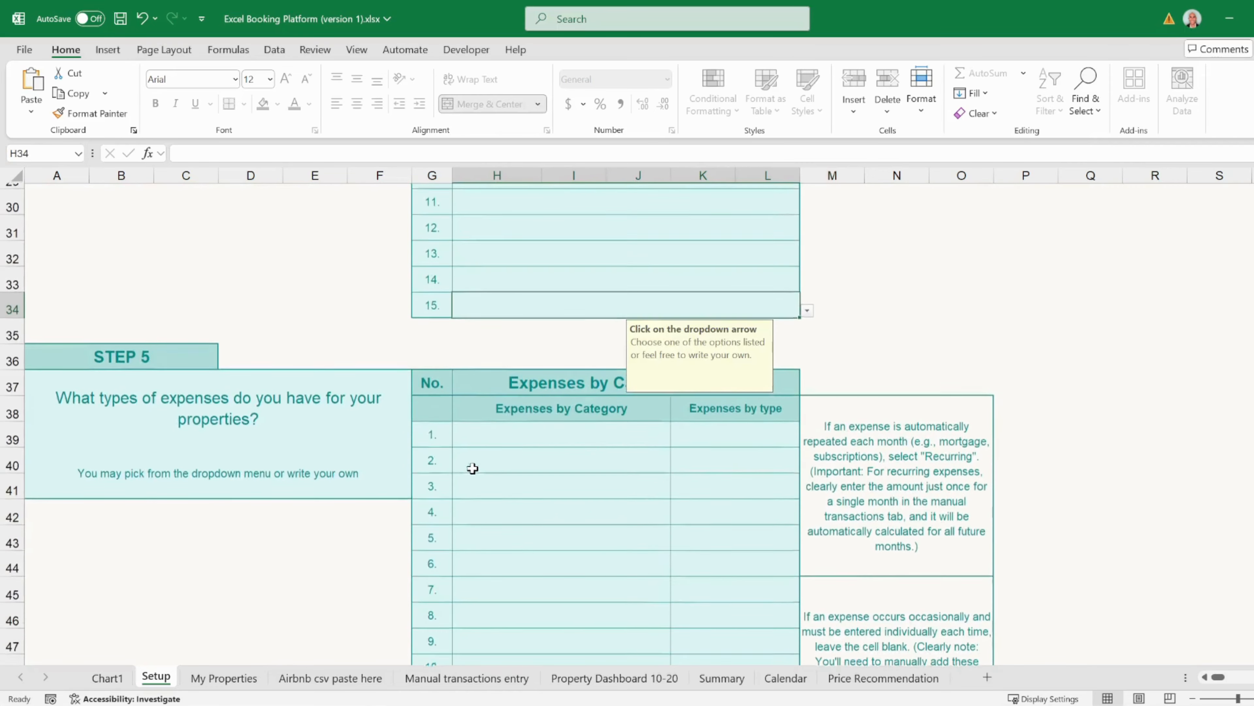
left_click(311, 404)
scroll(309, 411, "down", 2)
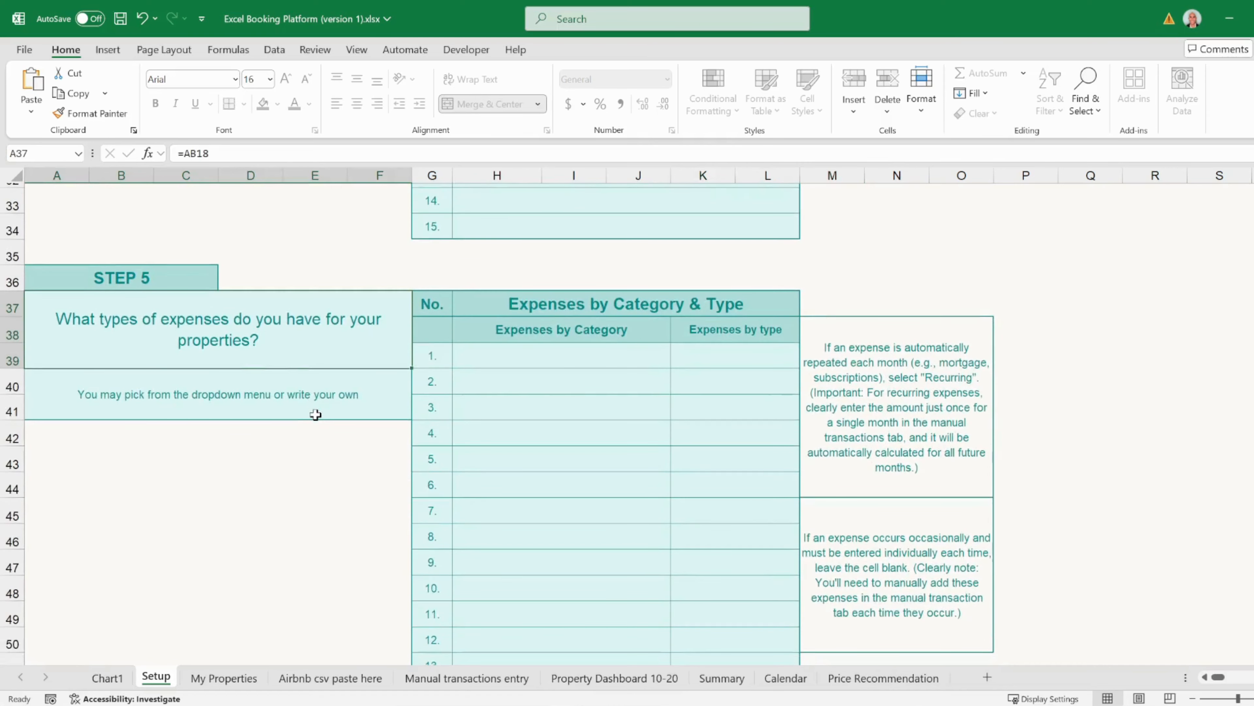
left_click(534, 280)
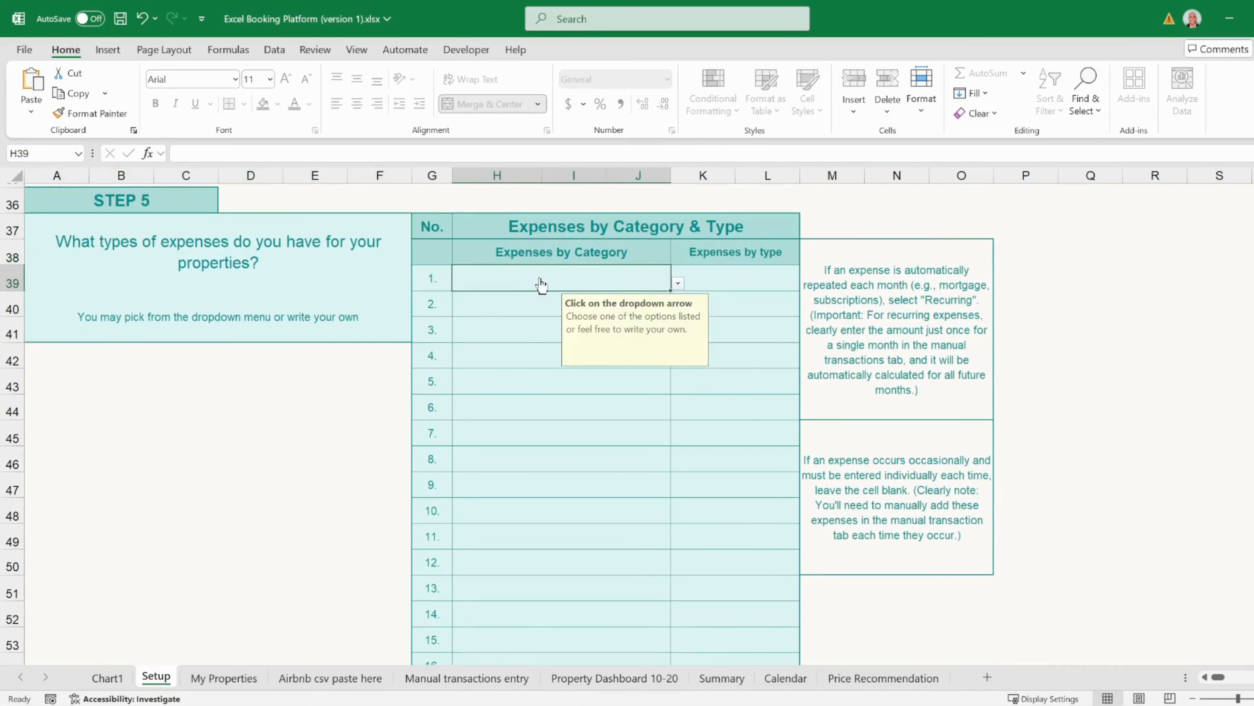
left_click(678, 283)
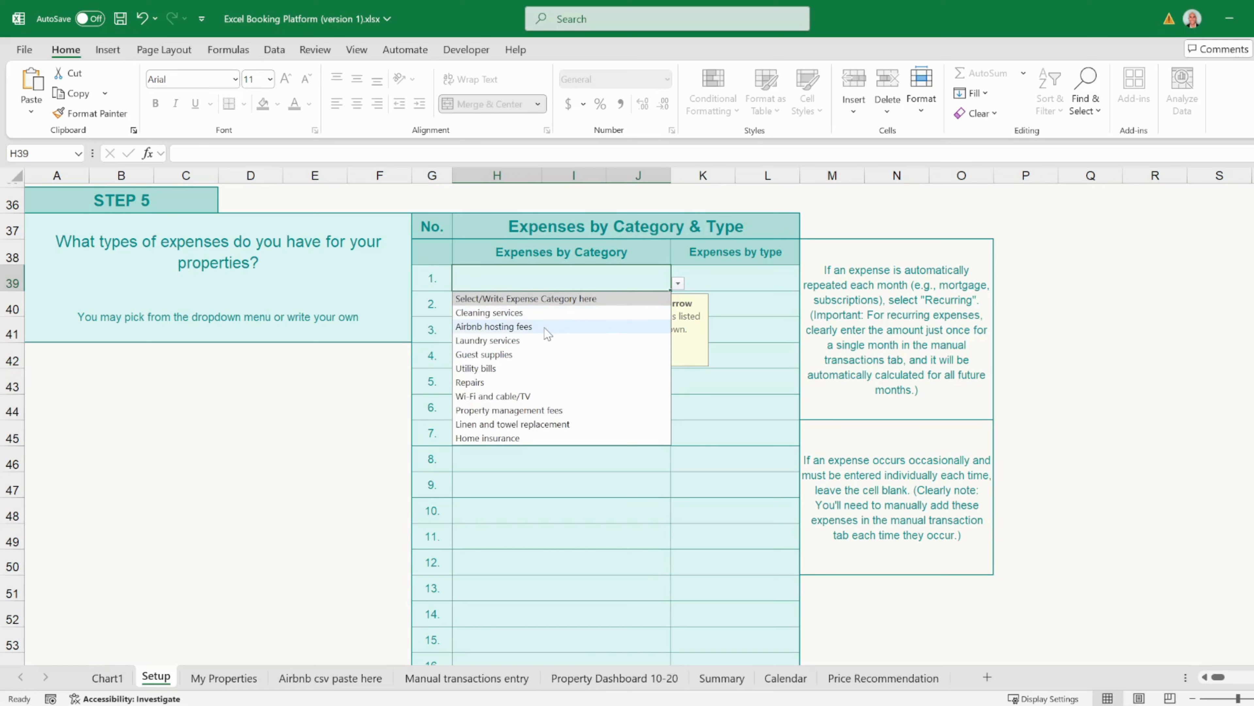
left_click(542, 312)
- Add Wi-Fi and cable/TV as the second expense and mark it Recurring
left_click(594, 313)
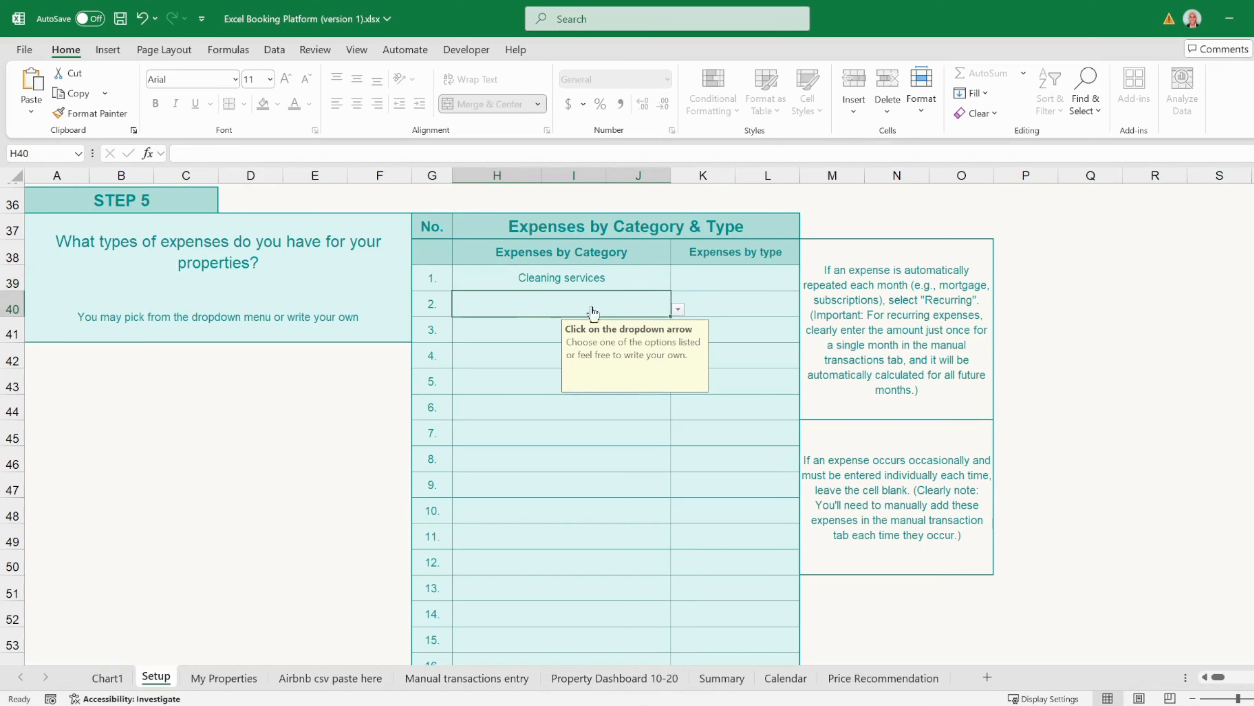
left_click(678, 310)
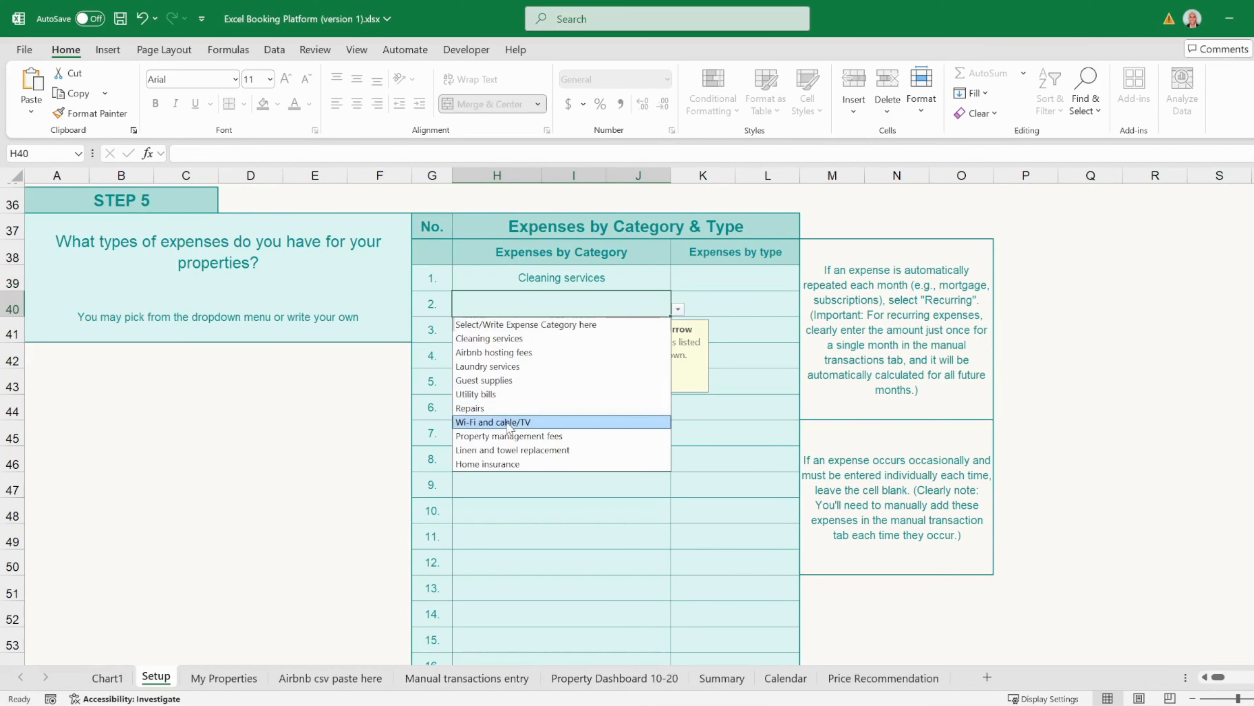
left_click(508, 423)
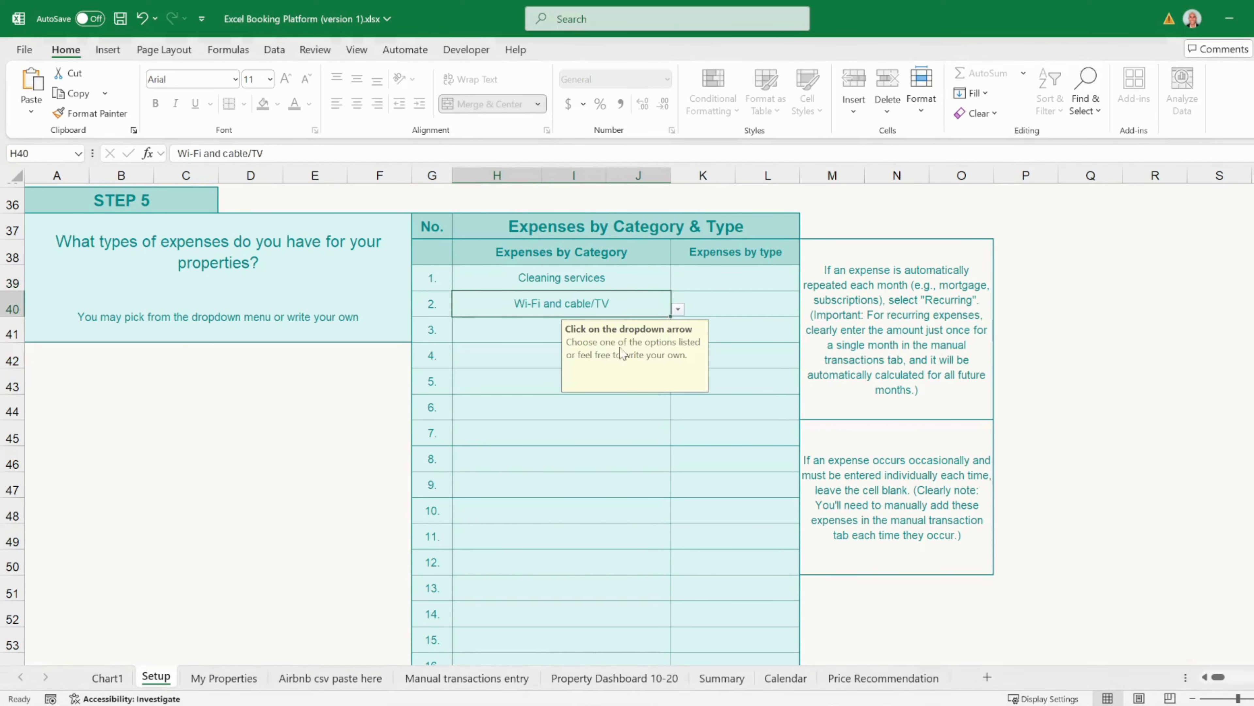
left_click(721, 300)
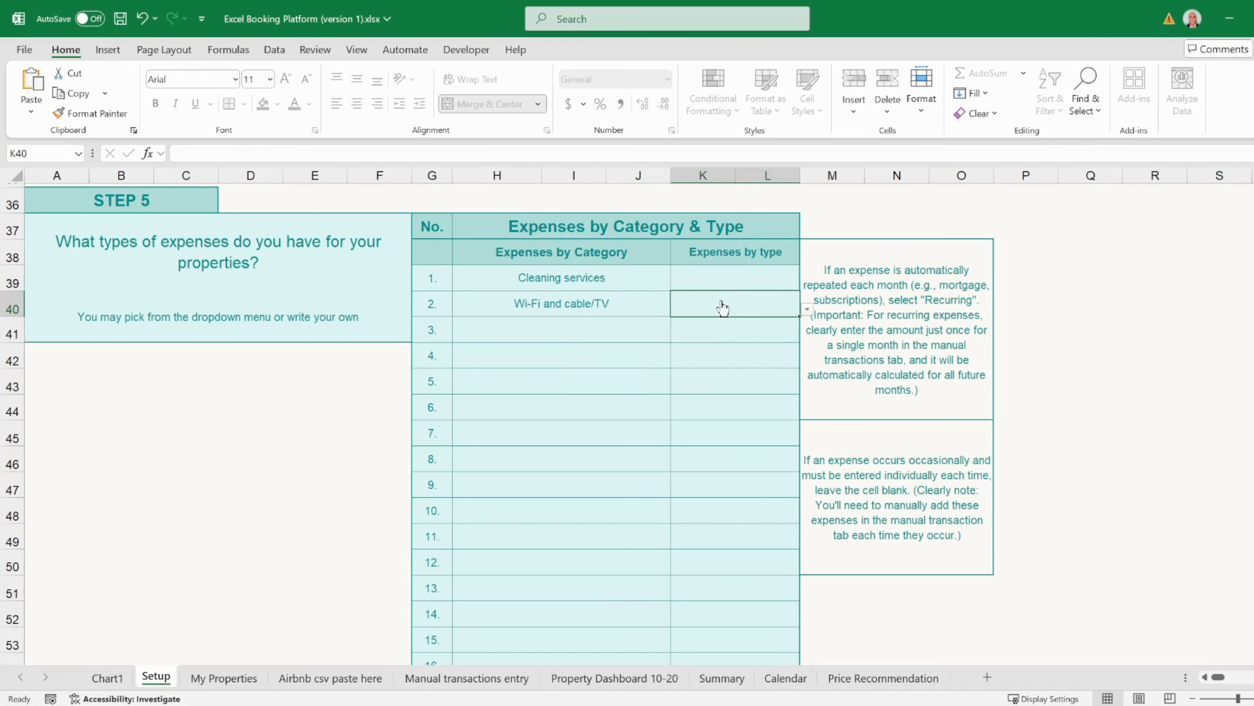
left_click(806, 310)
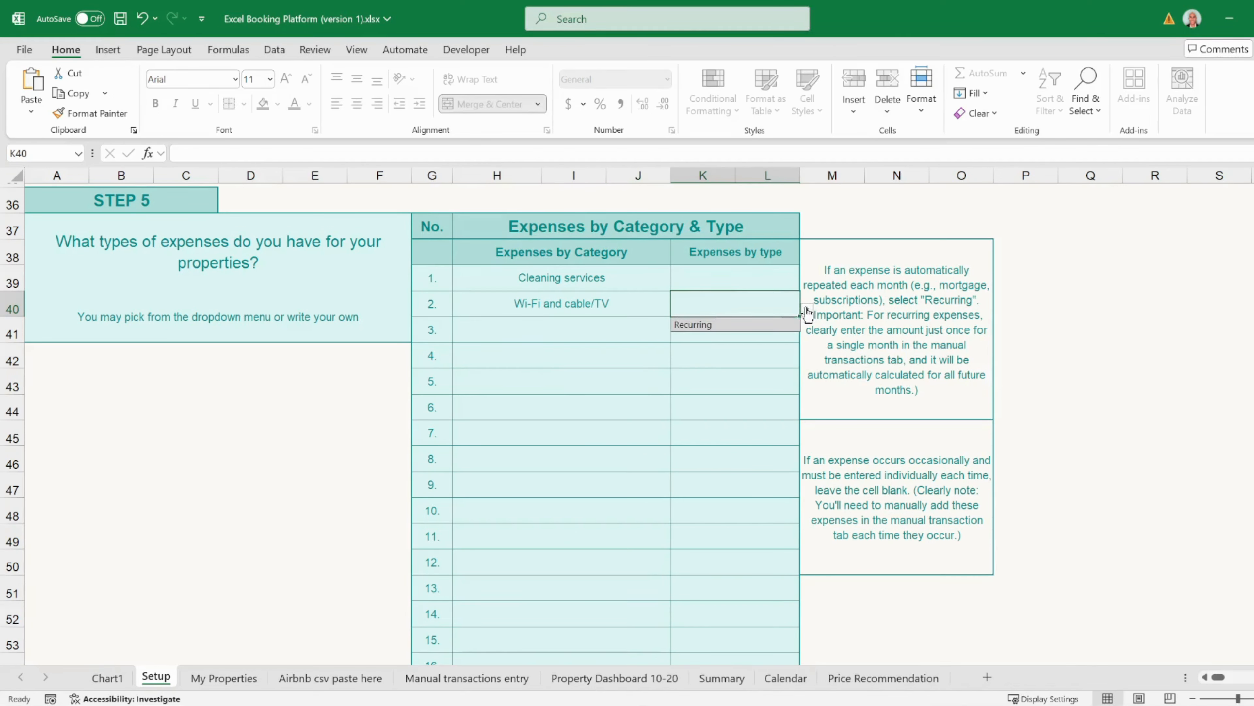
left_click(716, 326)
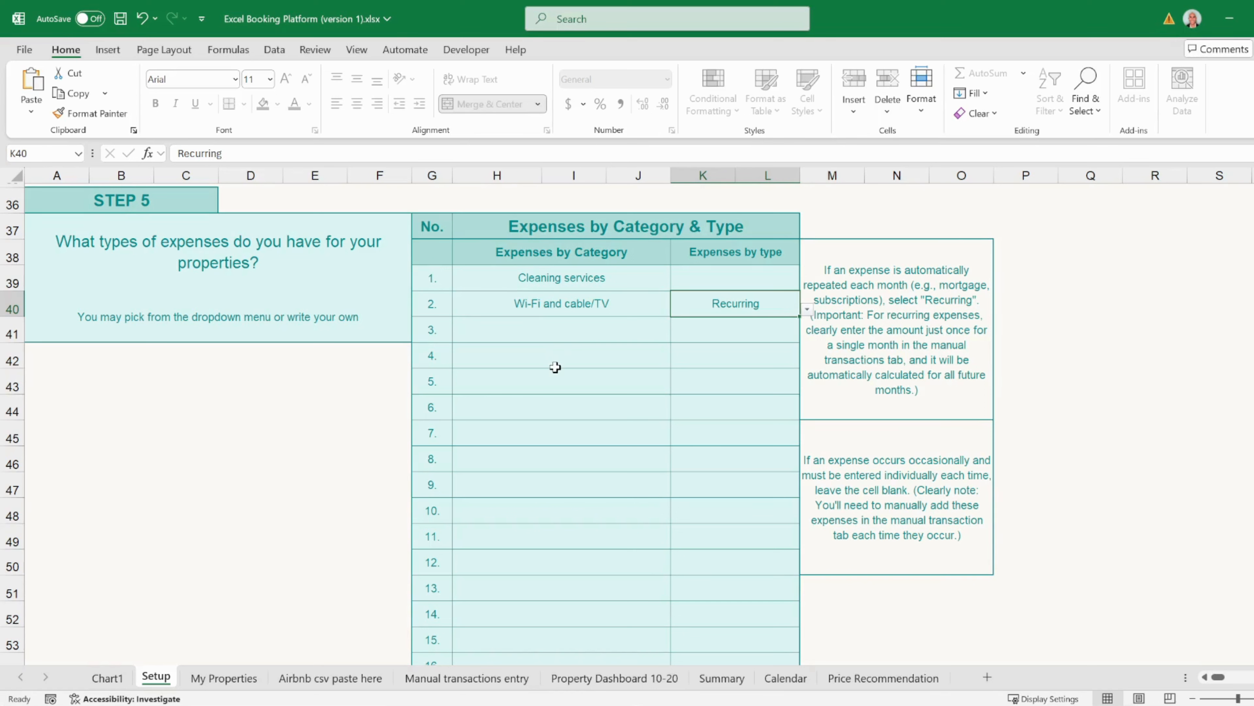
scroll(555, 366, "down", 4)
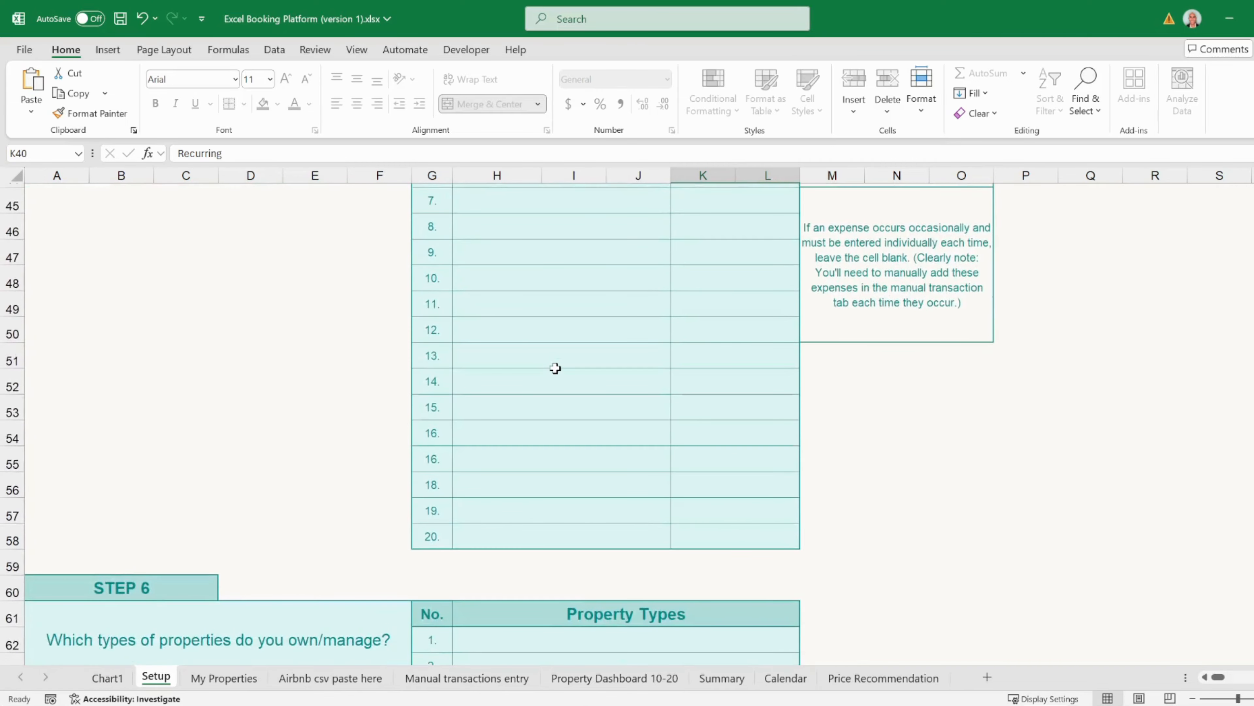
- Pick Entire Place and Shared Room for H62 and H63, then type Other in H64
scroll(555, 368, "down", 3)
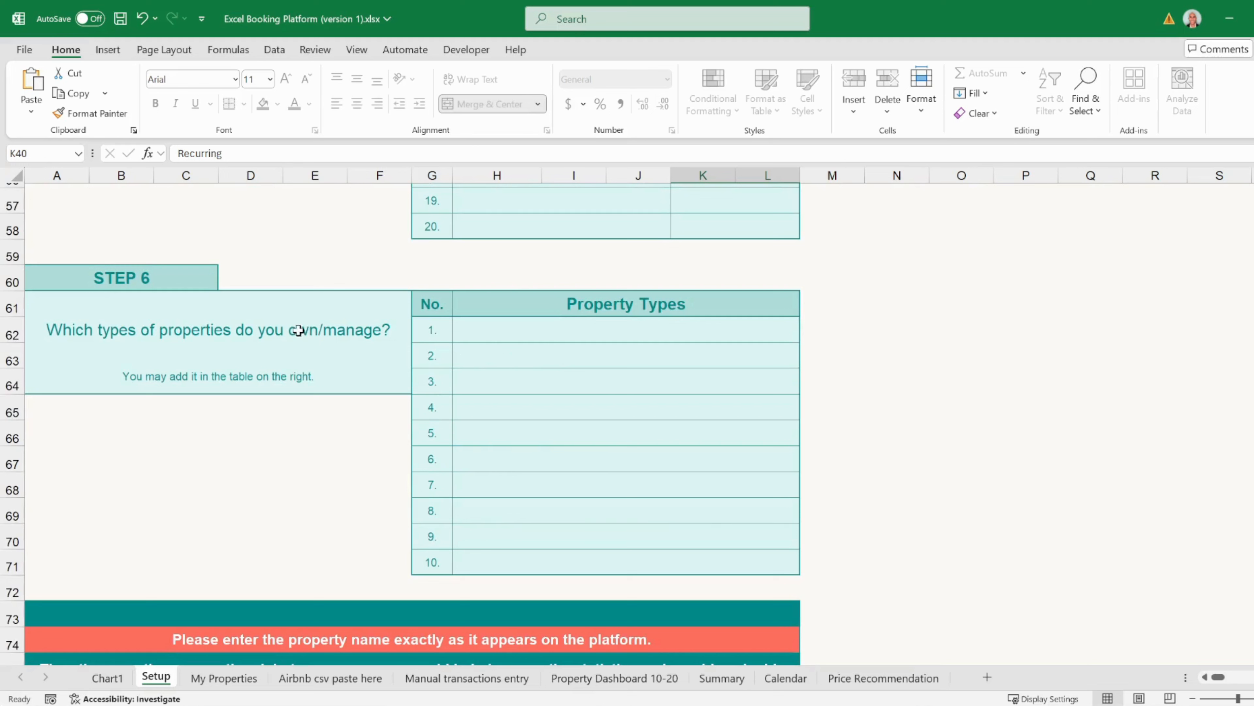
left_click(563, 330)
left_click(807, 334)
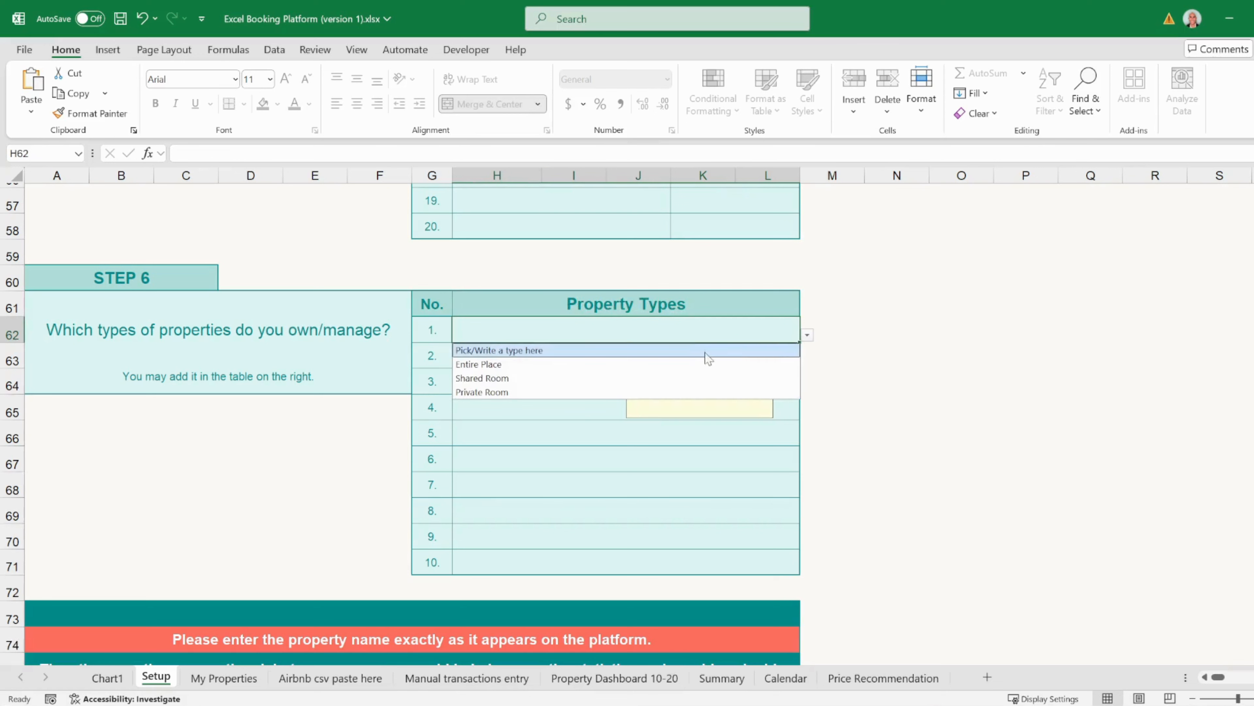
left_click(689, 364)
left_click(551, 363)
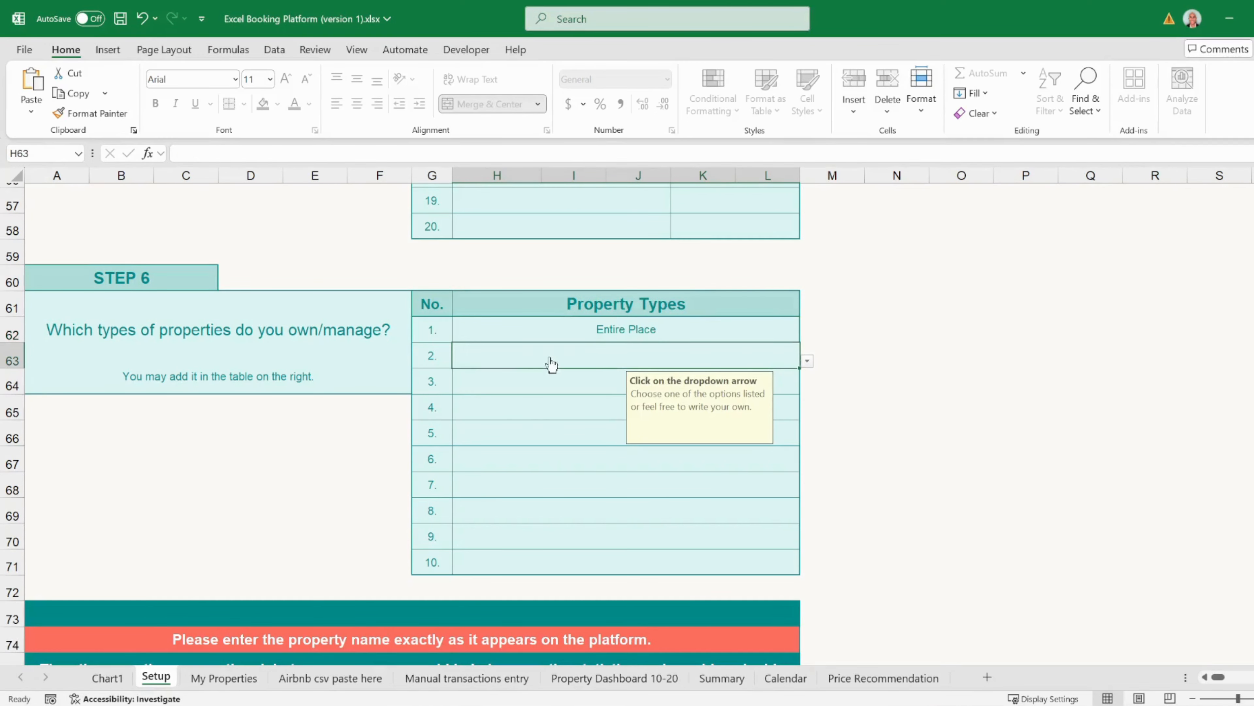
left_click(807, 361)
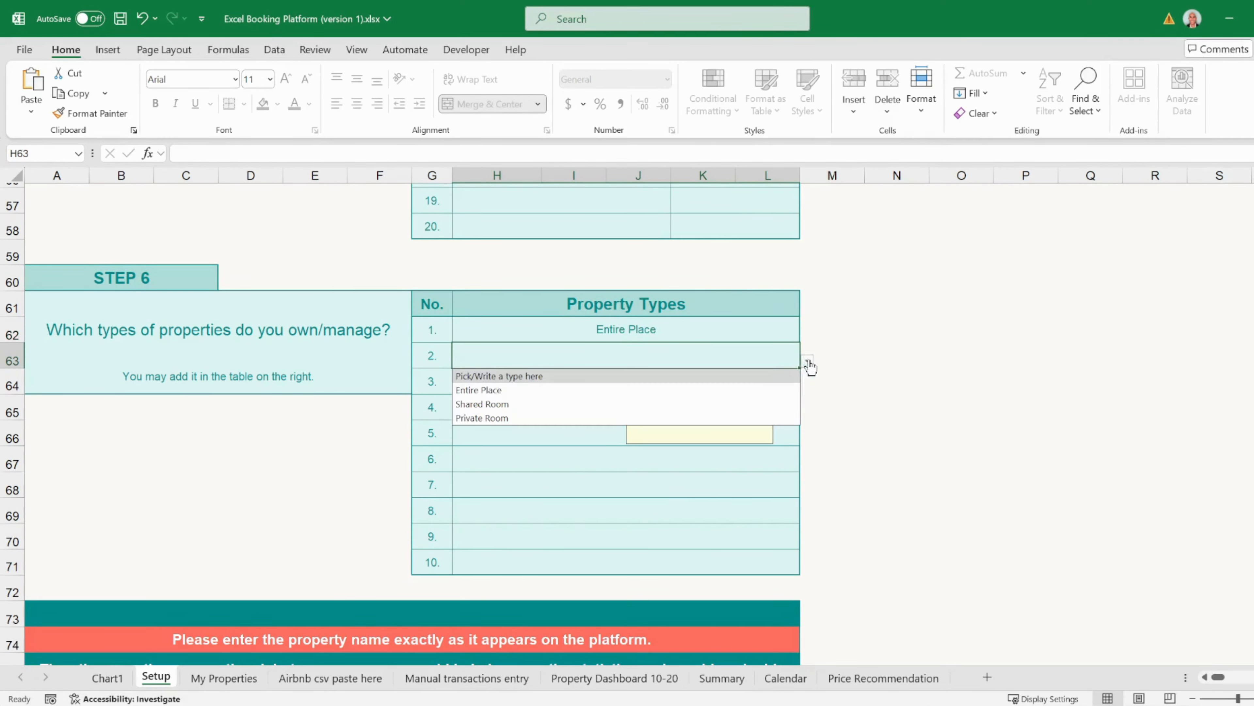
left_click(704, 404)
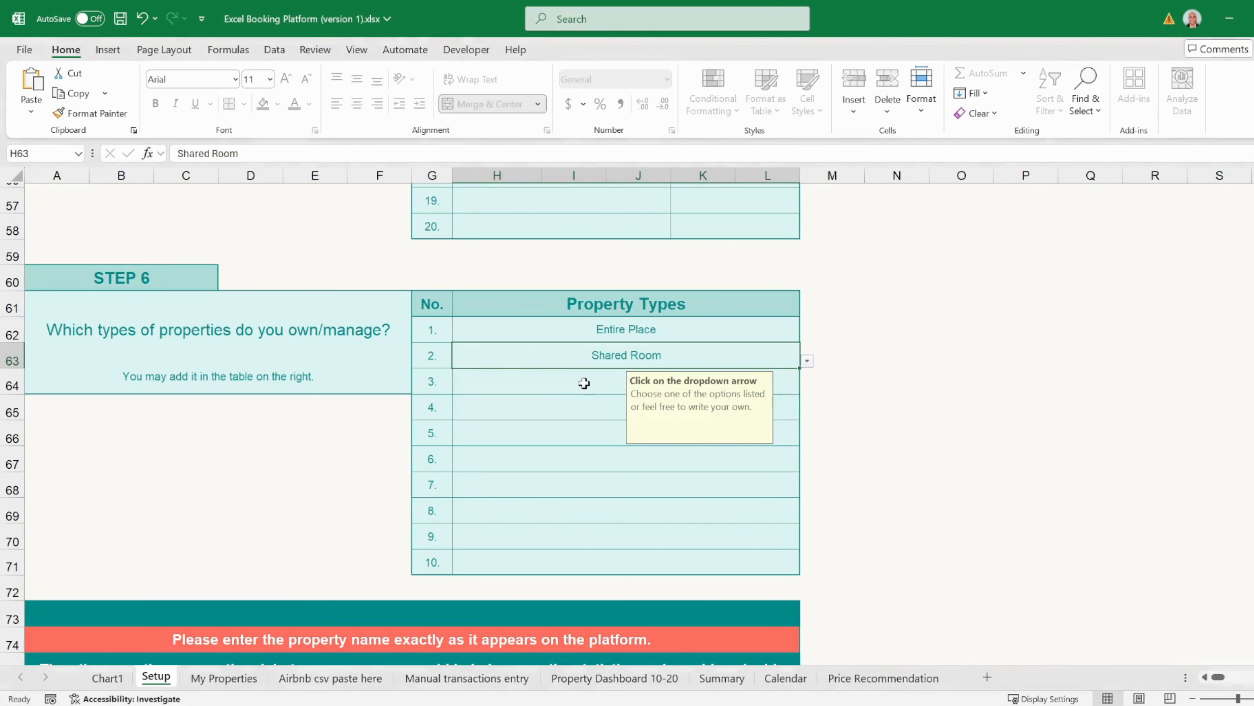
left_click(556, 382)
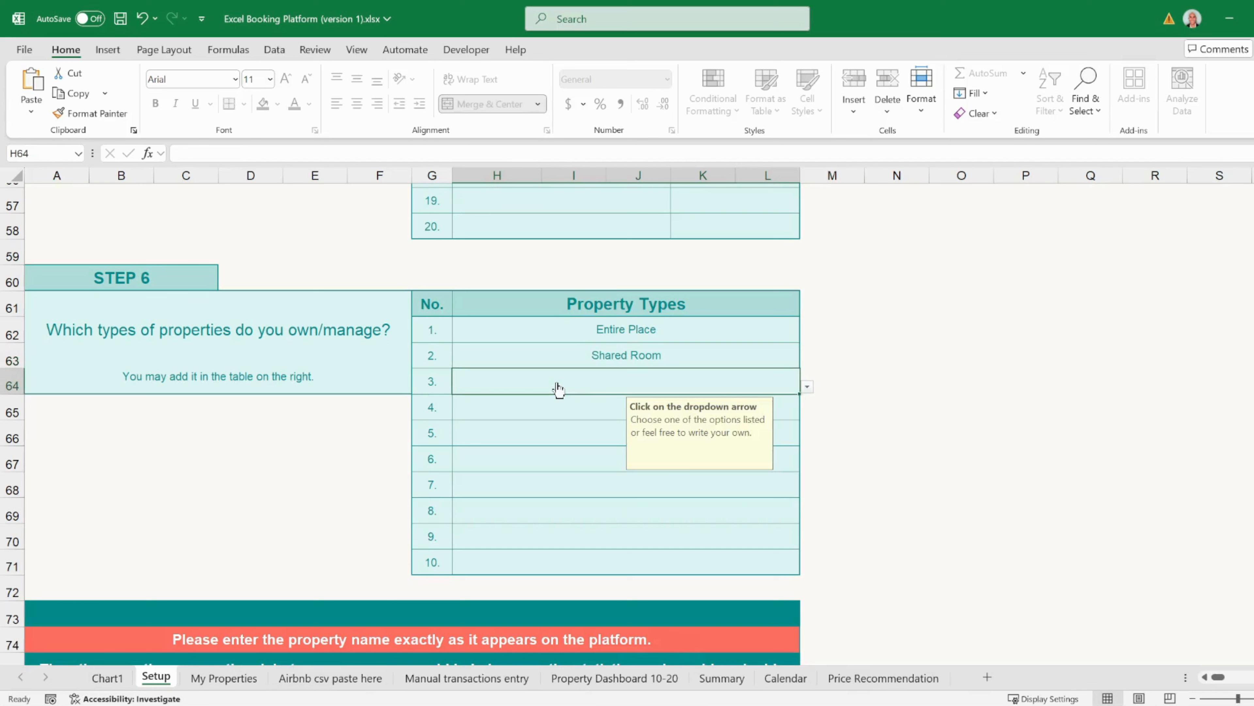
key("Caps_Lock")
type("Other")
key("Tab")
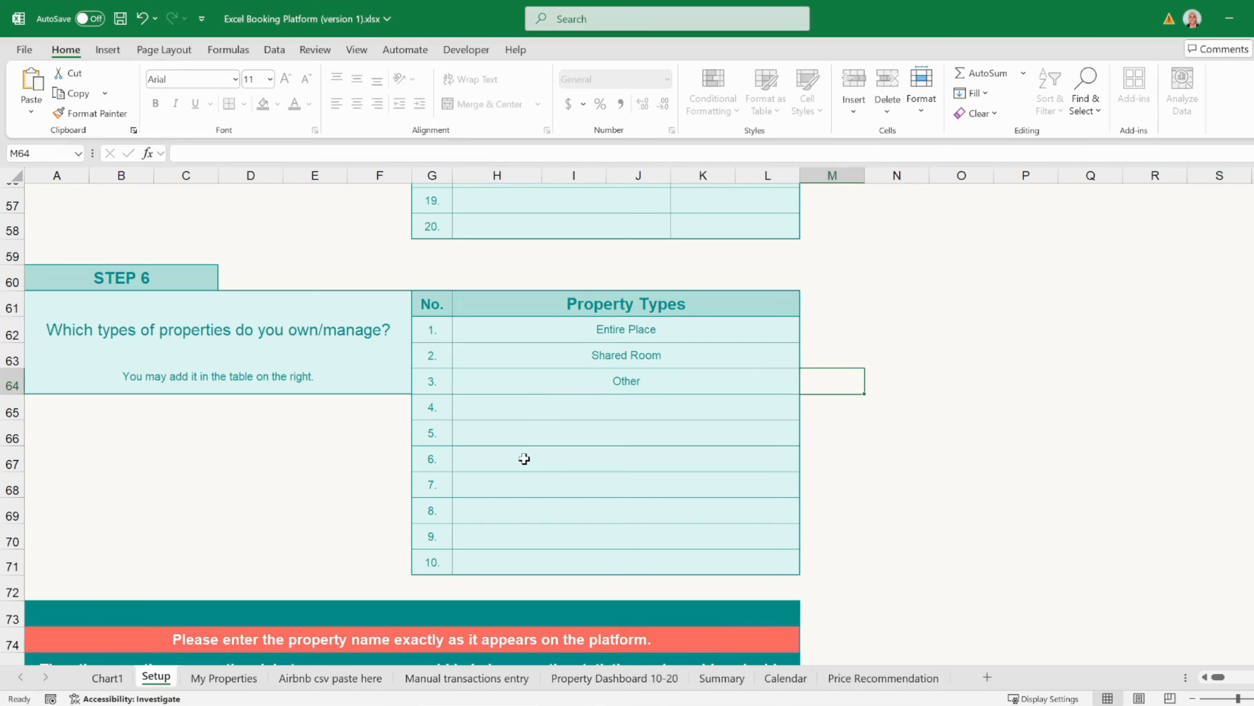
- Name Property #2 'Test Property 234'
scroll(525, 459, "down", 4)
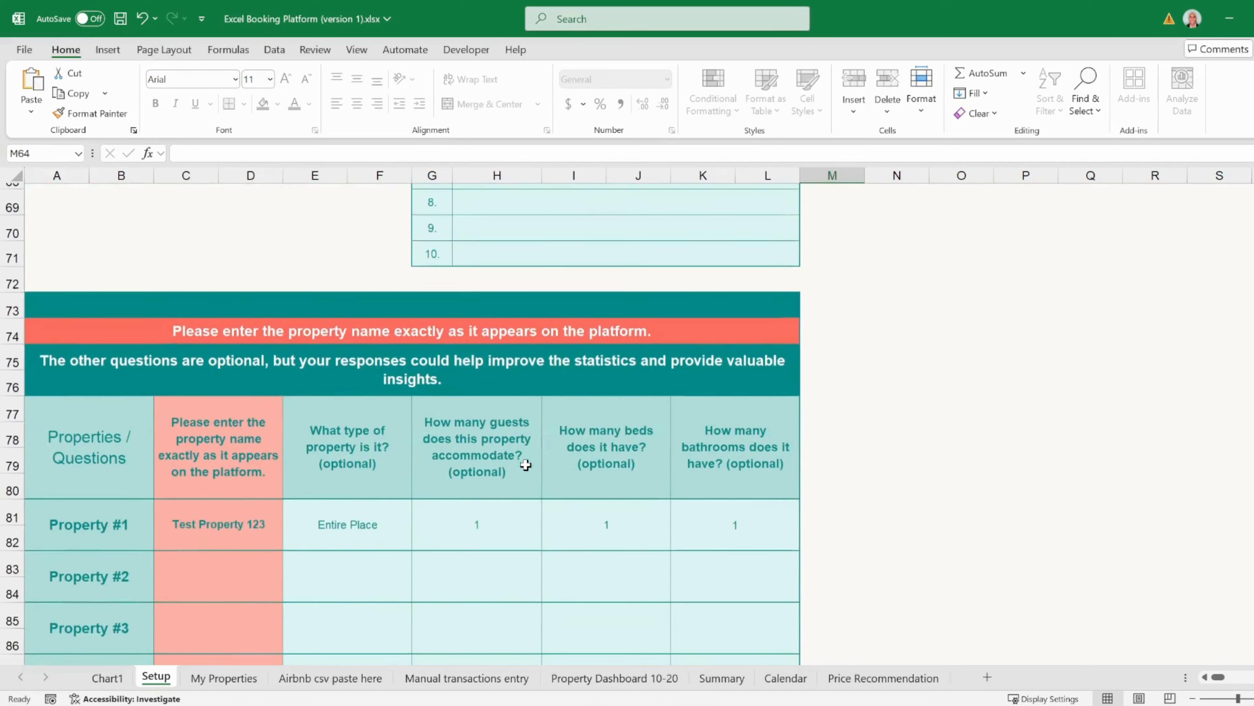
scroll(525, 464, "down", 1)
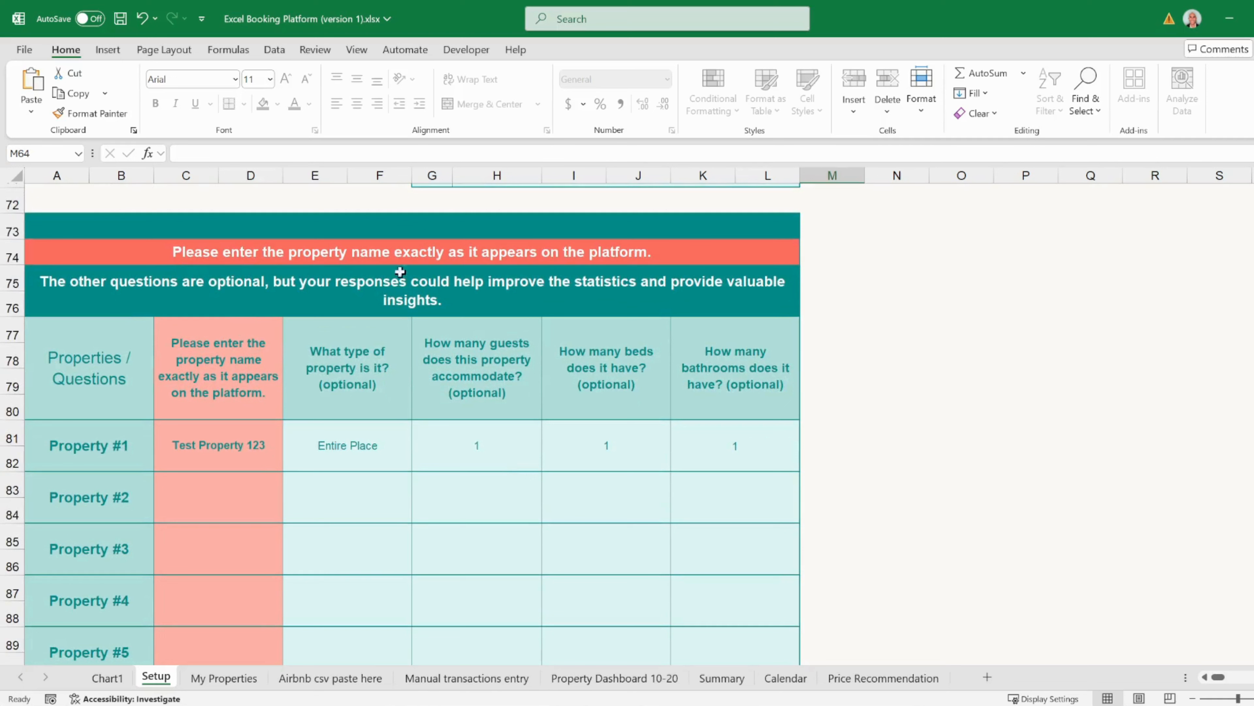
left_click(214, 495)
key("Caps_Lock")
type("Test")
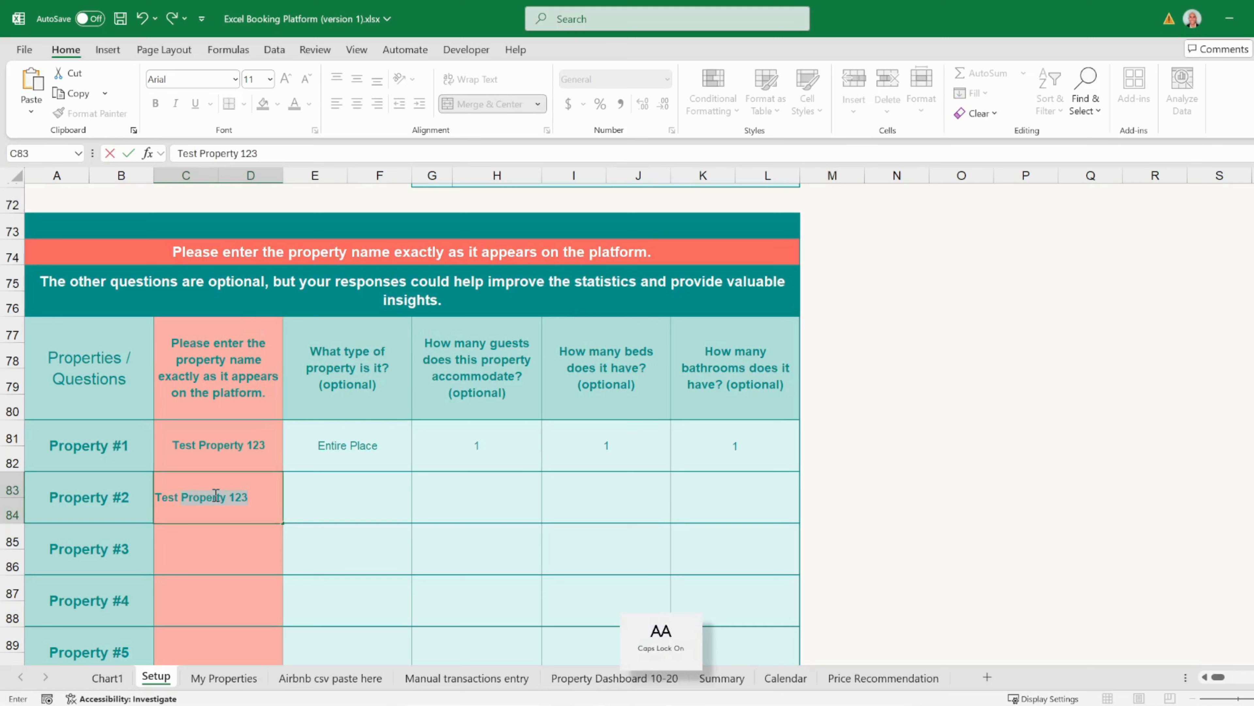
type(" Property 234")
left_click(322, 494)
- Set Property #2 to Shared Room, 2 guests, 1 bed and 1 bathroom
left_click(420, 494)
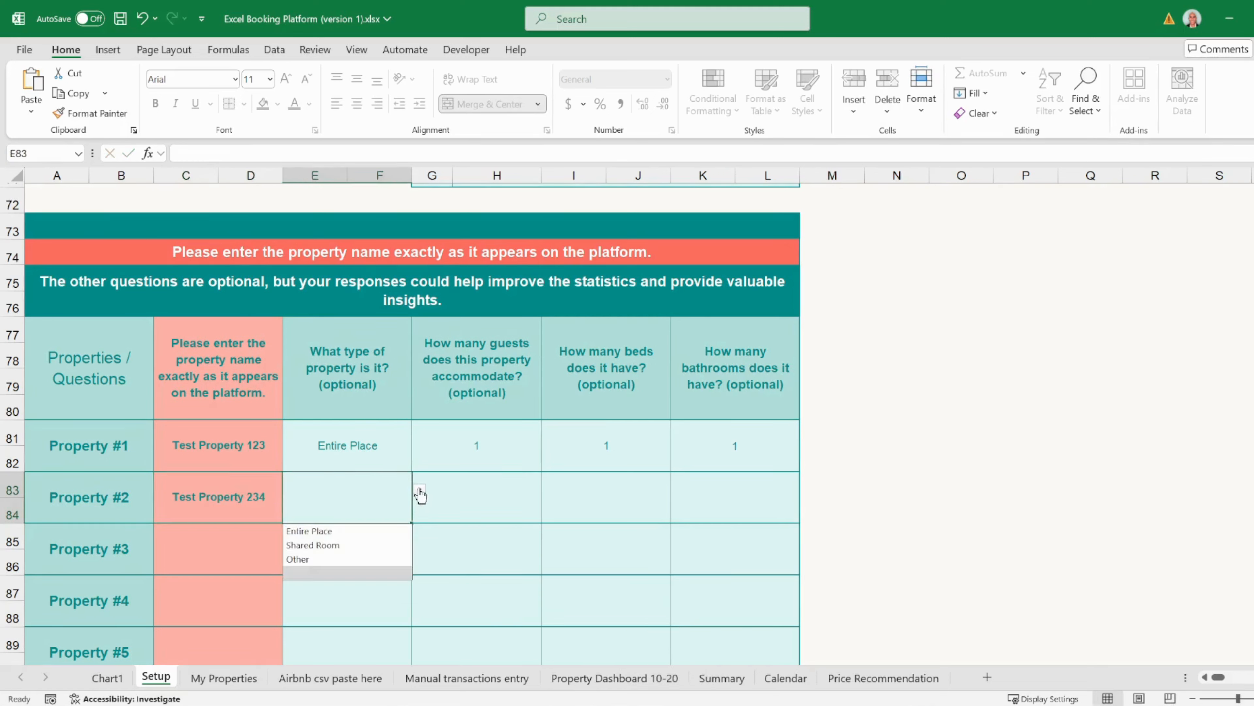
left_click(336, 545)
left_click(489, 494)
left_click(549, 490)
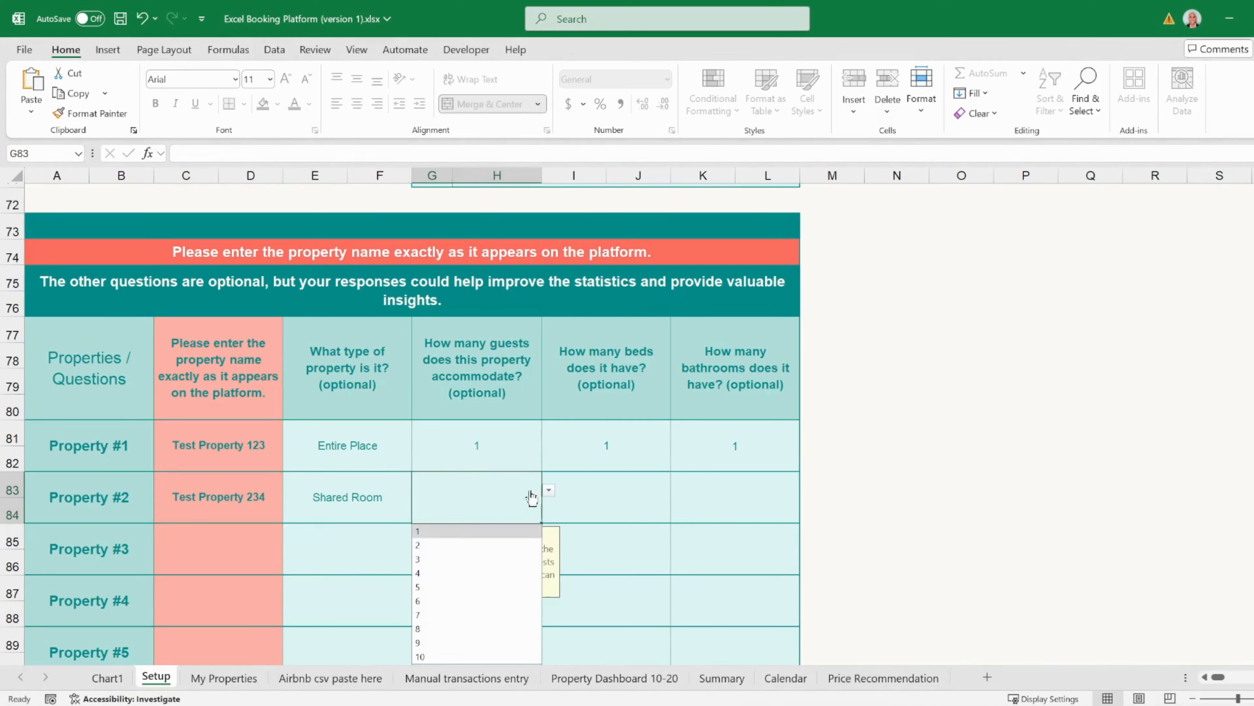
left_click(489, 545)
left_click(649, 495)
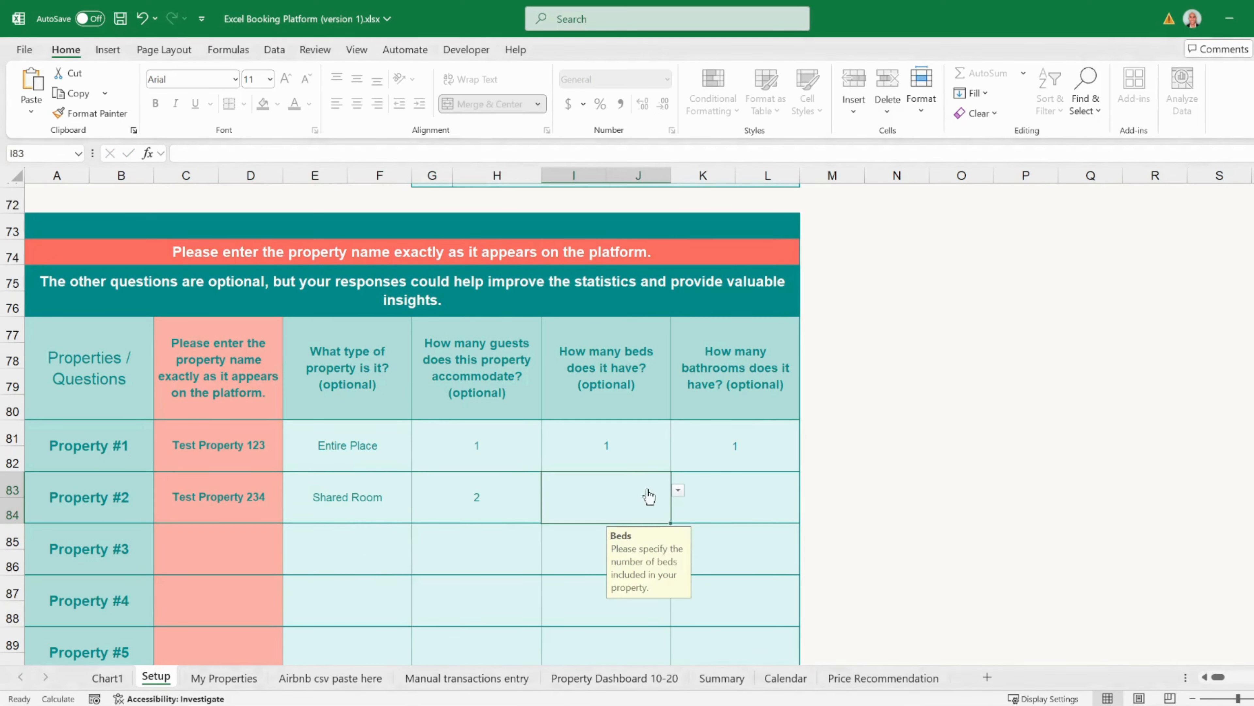
left_click(678, 490)
left_click(582, 531)
left_click(739, 489)
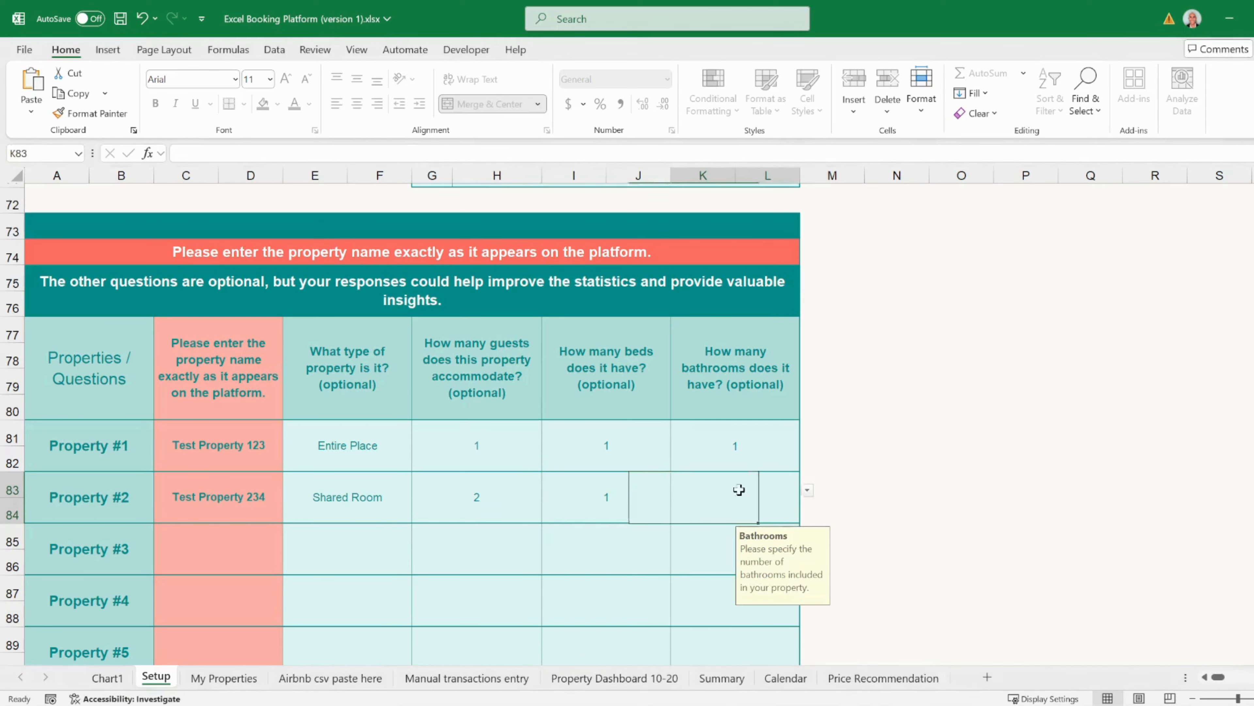
left_click(807, 491)
left_click(749, 533)
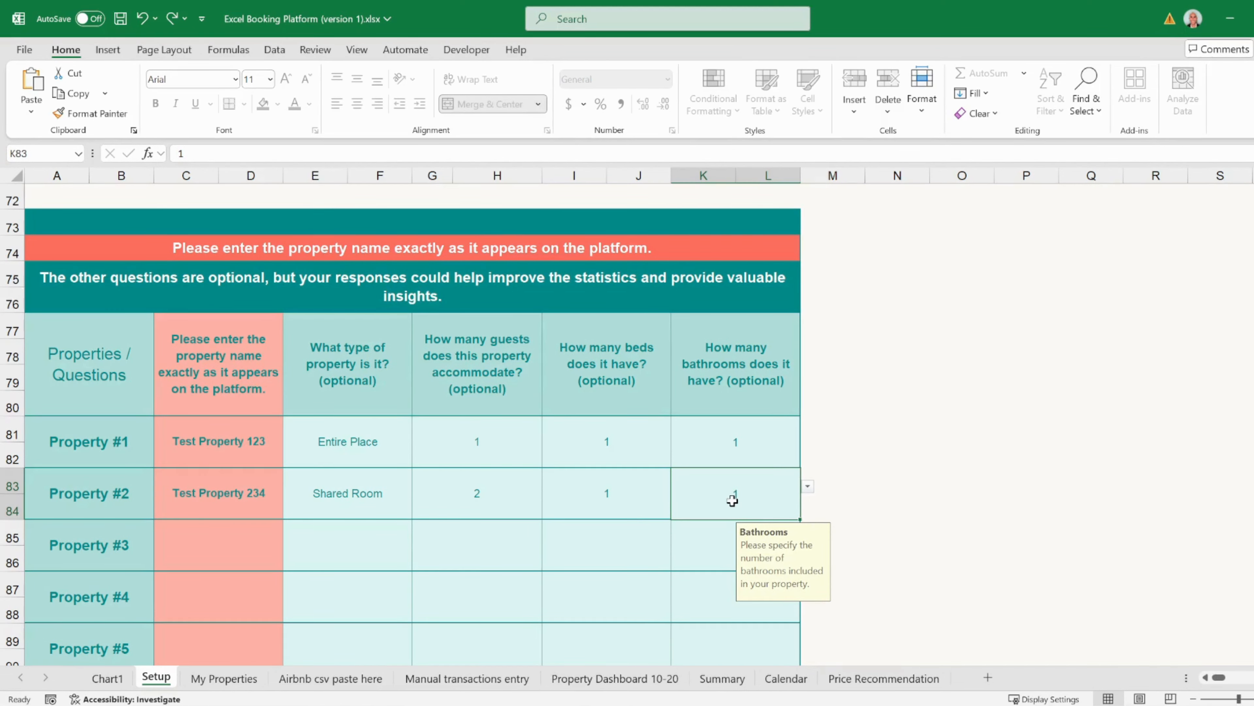
- Check the empty Property #3–#7 name cells, then return to Property #3
left_click(222, 535)
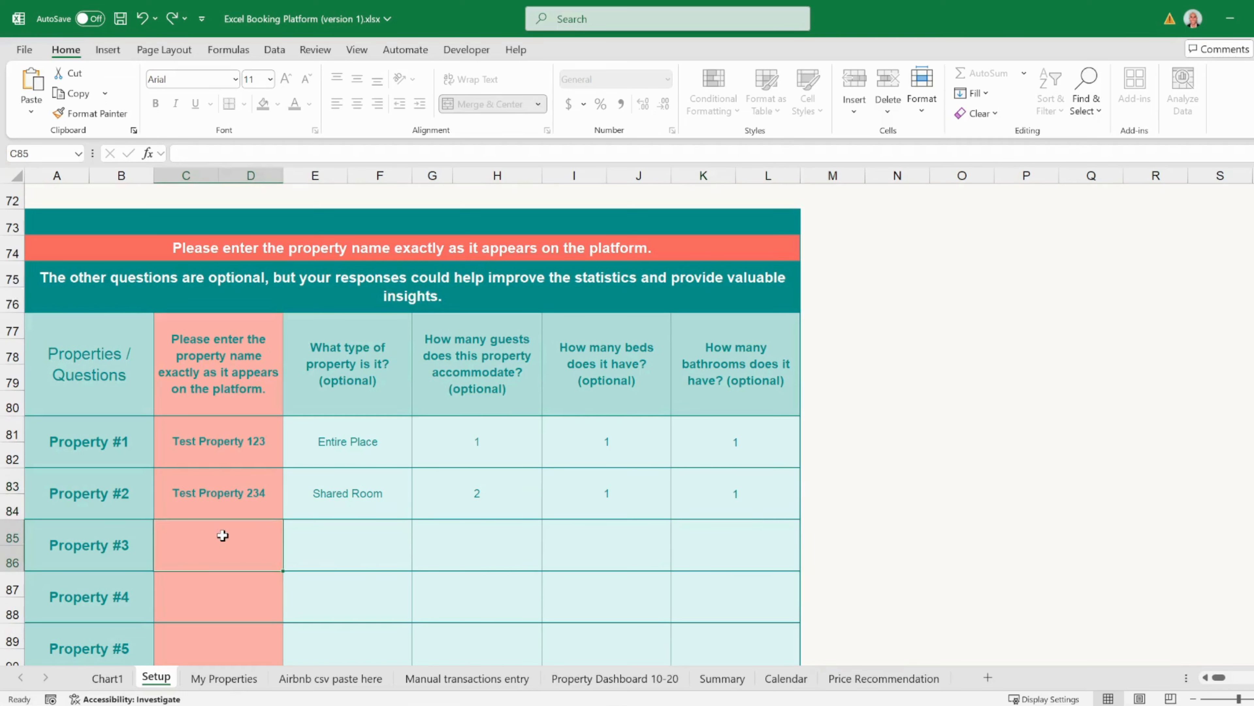
left_click(230, 594)
scroll(228, 574, "down", 1)
left_click(230, 577)
left_click(228, 614)
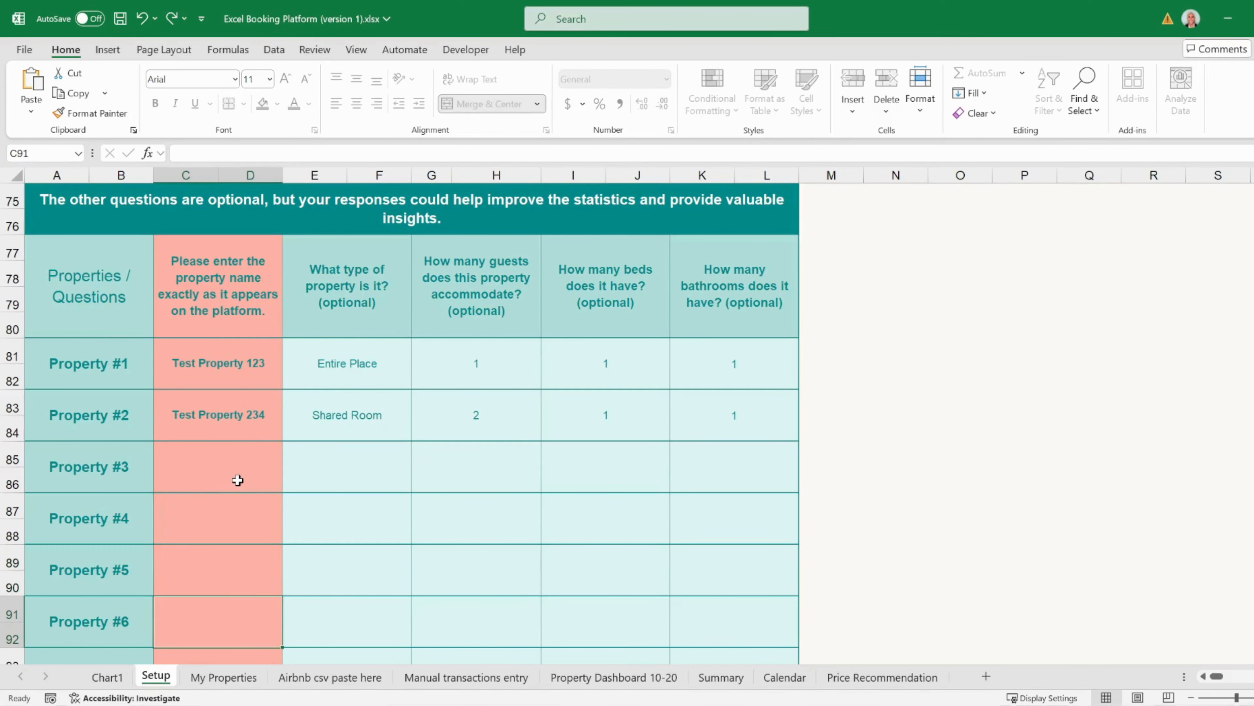
scroll(236, 489, "down", 1)
left_click(216, 578)
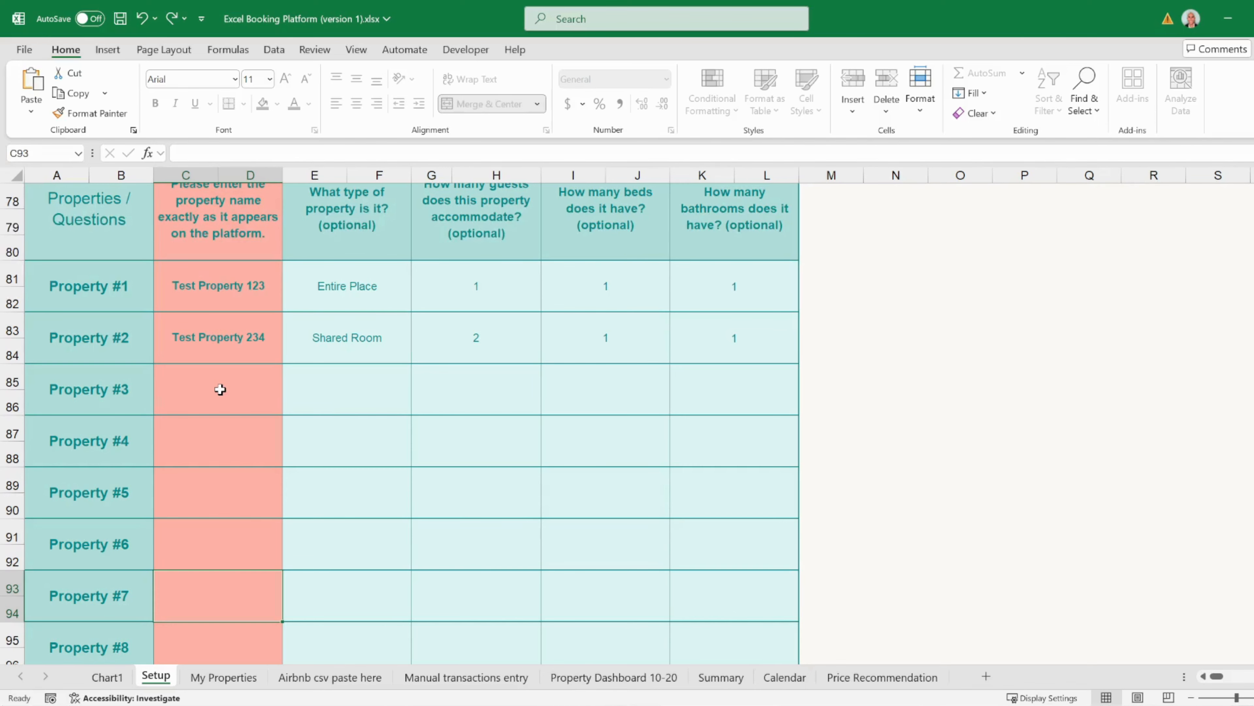
left_click(220, 389)
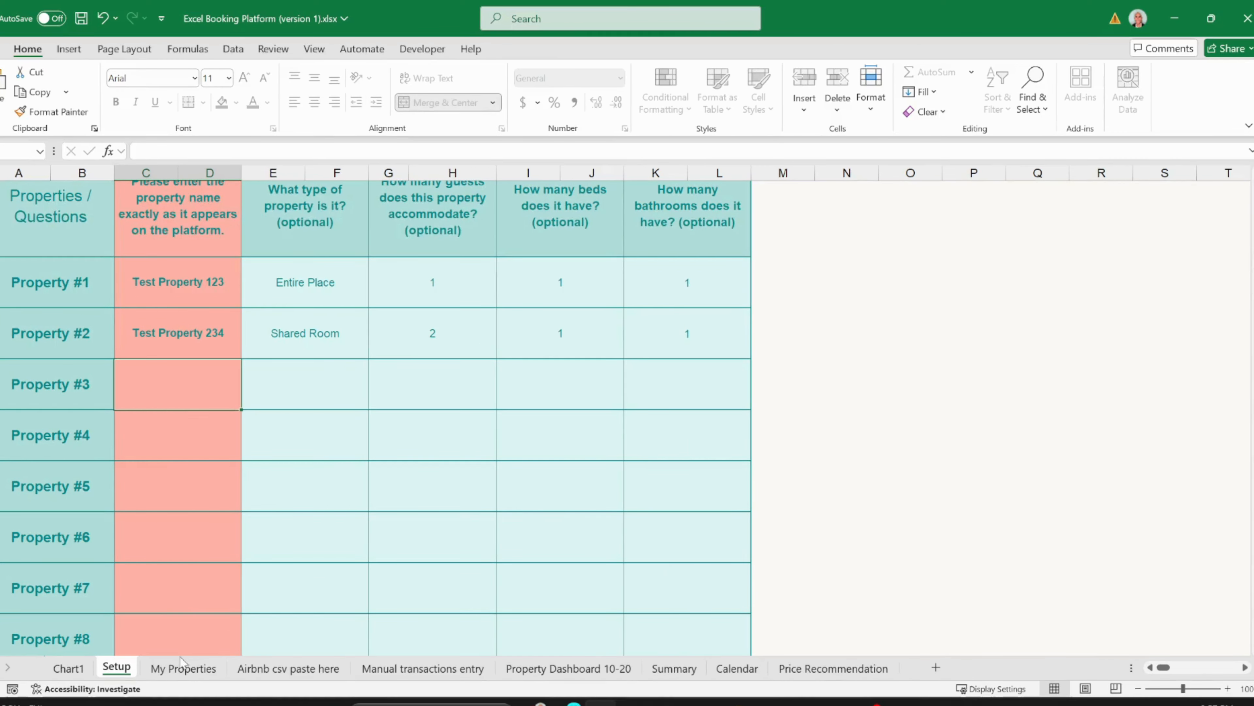
- Go to the My Properties sheet and open Set Profit Goals for Test Property 123
left_click(182, 668)
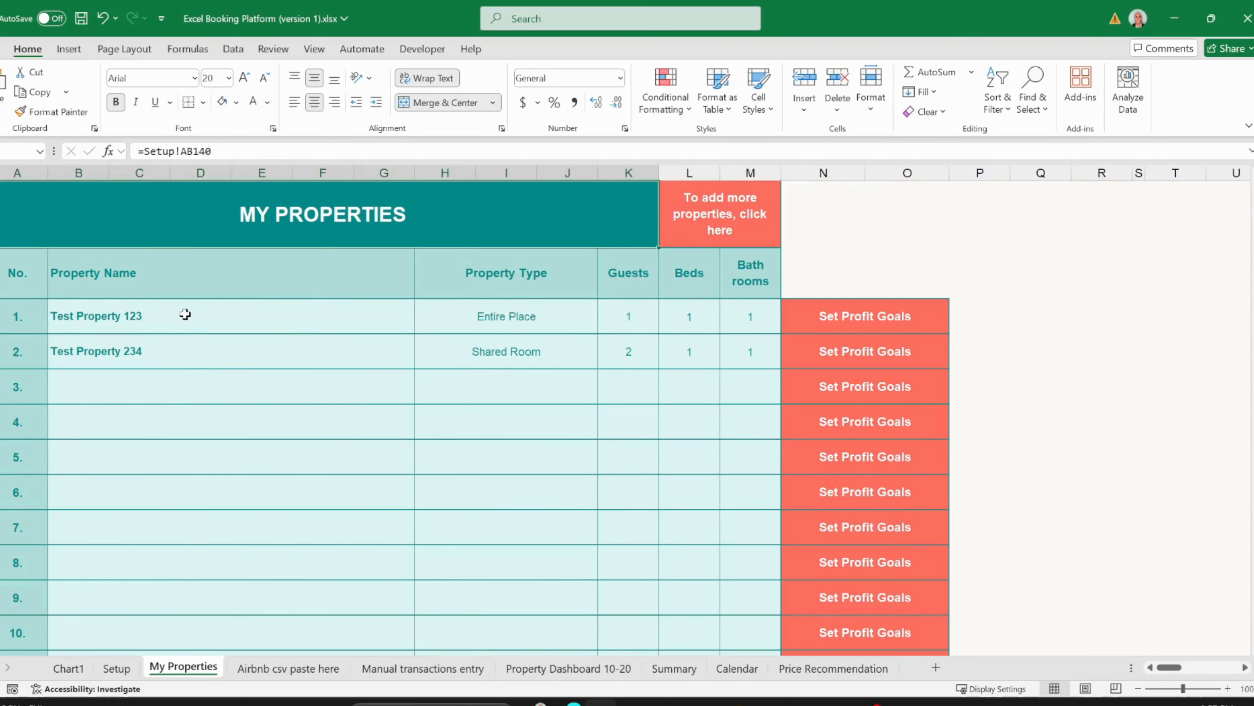
left_click_drag(184, 316, 728, 346)
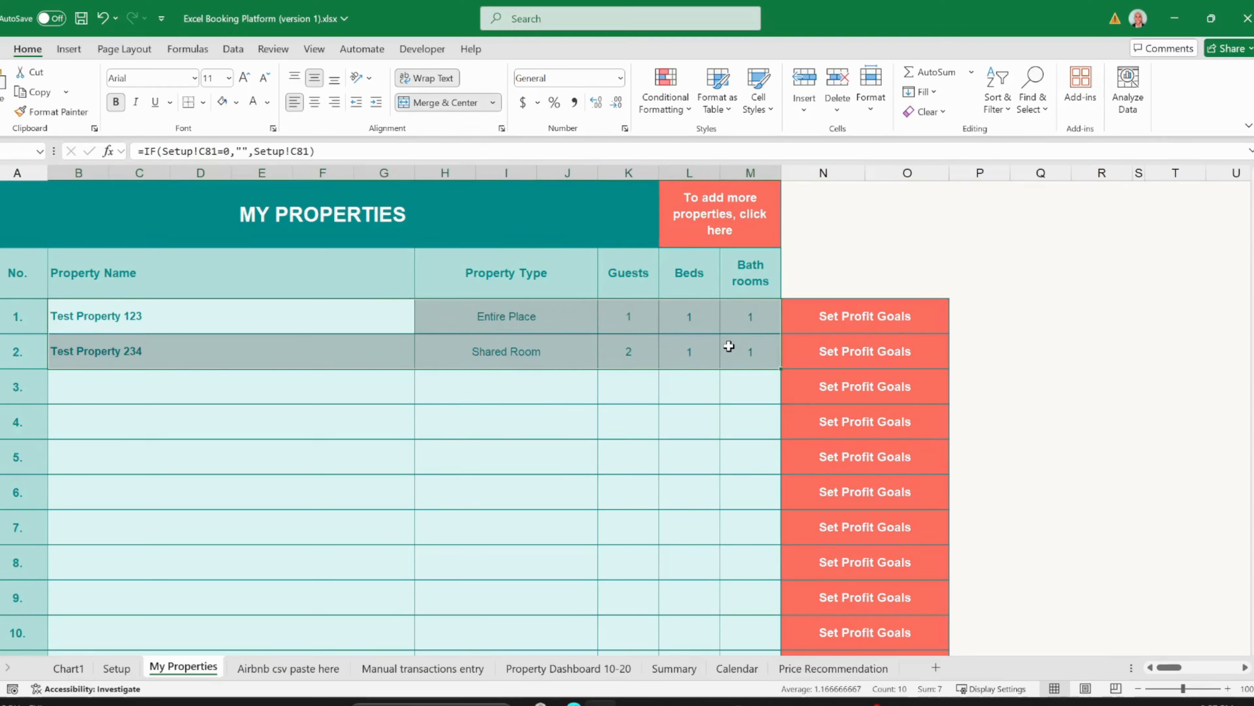
left_click(844, 318)
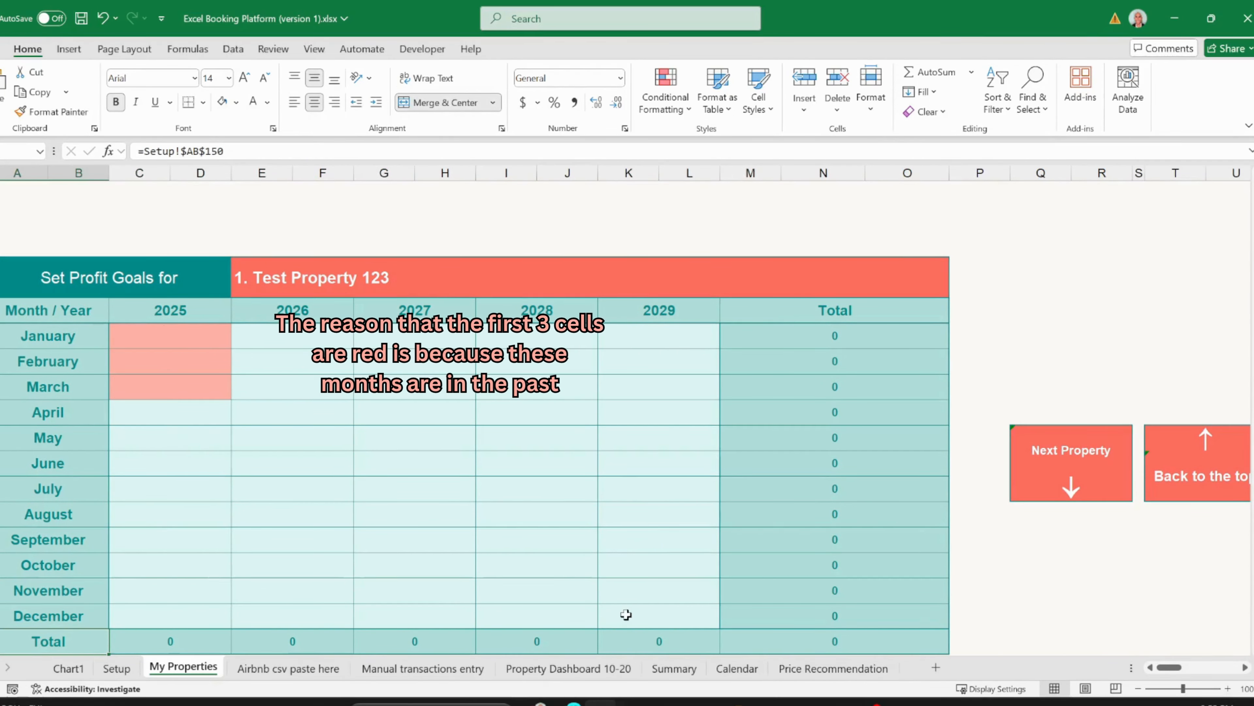
- Give Test Property 123 2025 goals of 500 for April, 300 for May and 200 for June
left_click(198, 417)
type("500")
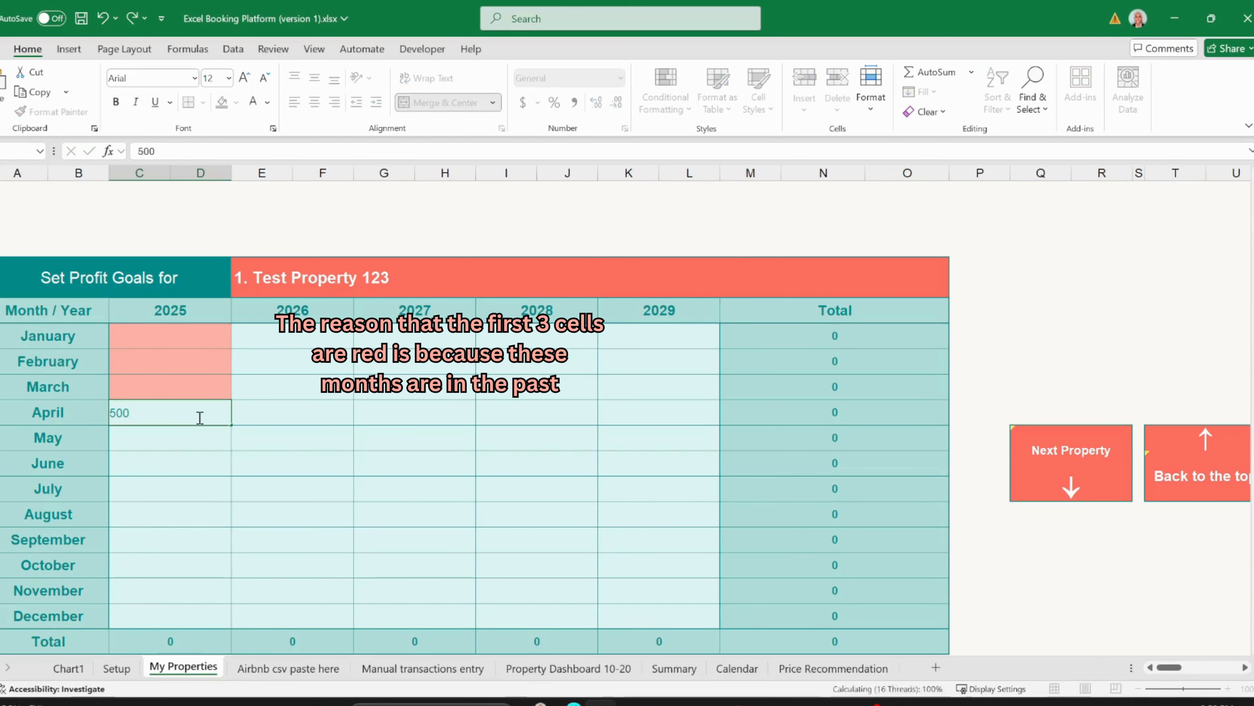
key("Return")
type("300")
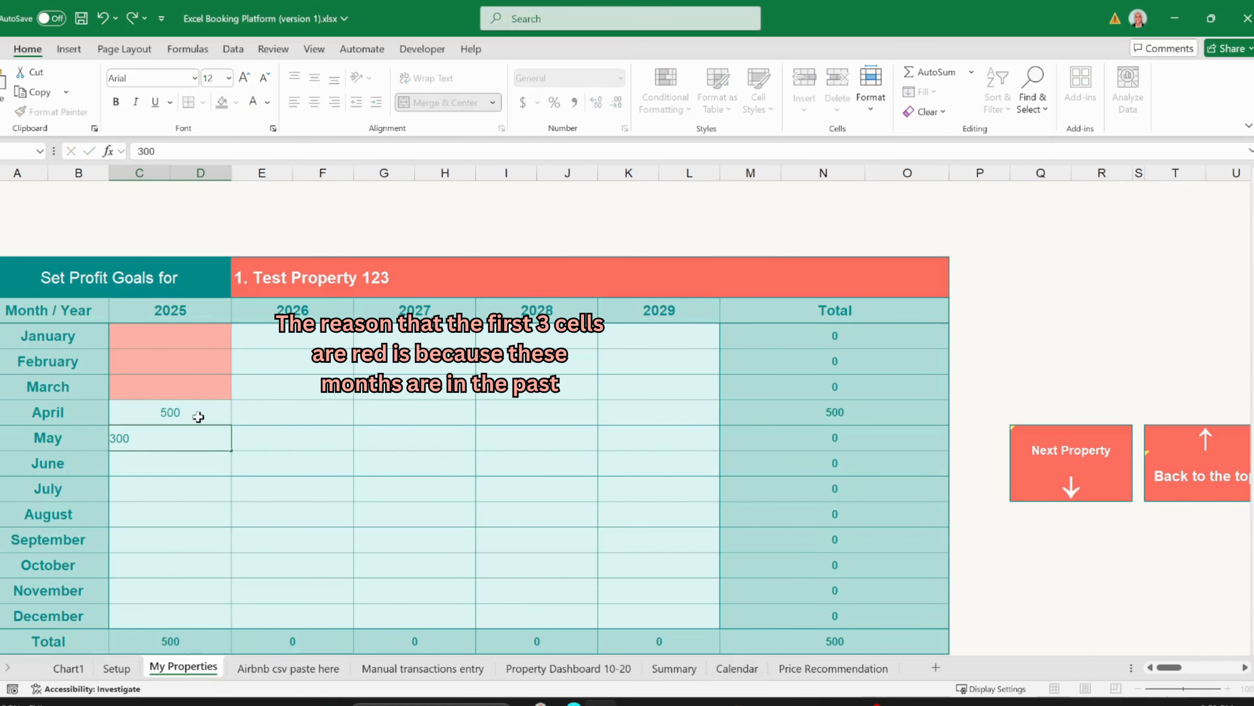
key("Return")
type("200")
key("Return")
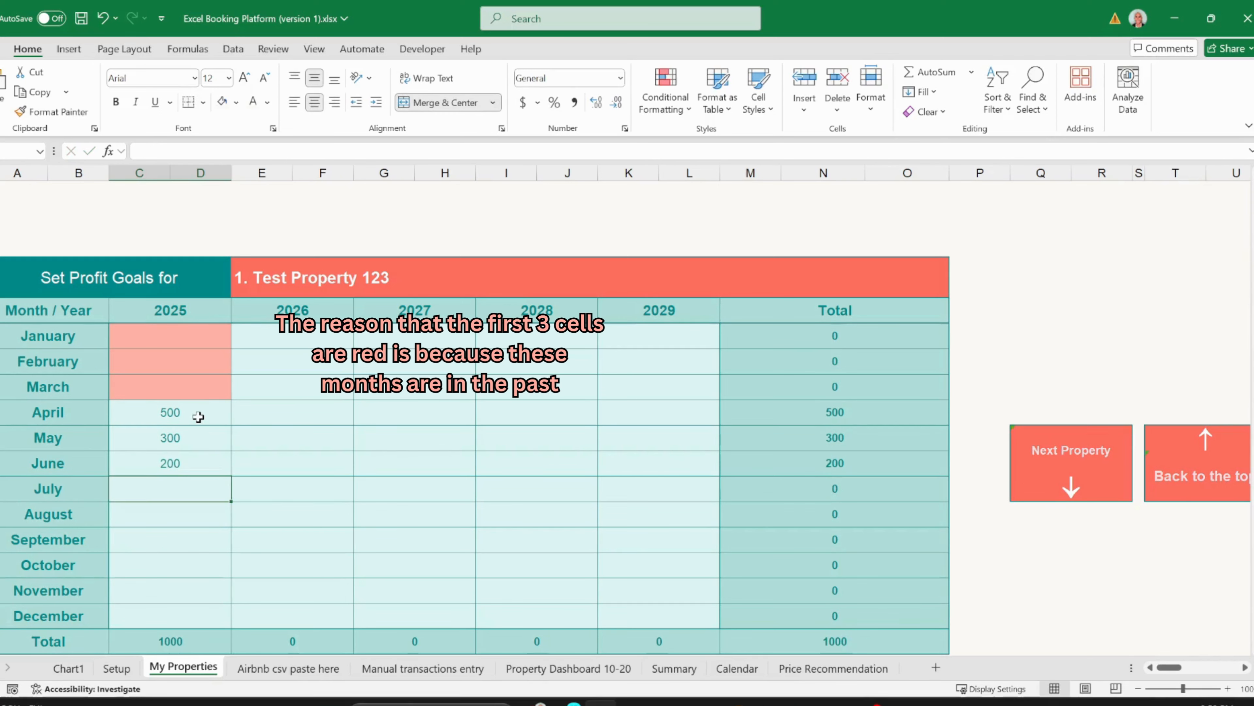
- Give Test Property 234 goals of 100 for April and 200 for May, then return to the property list
left_click(1062, 457)
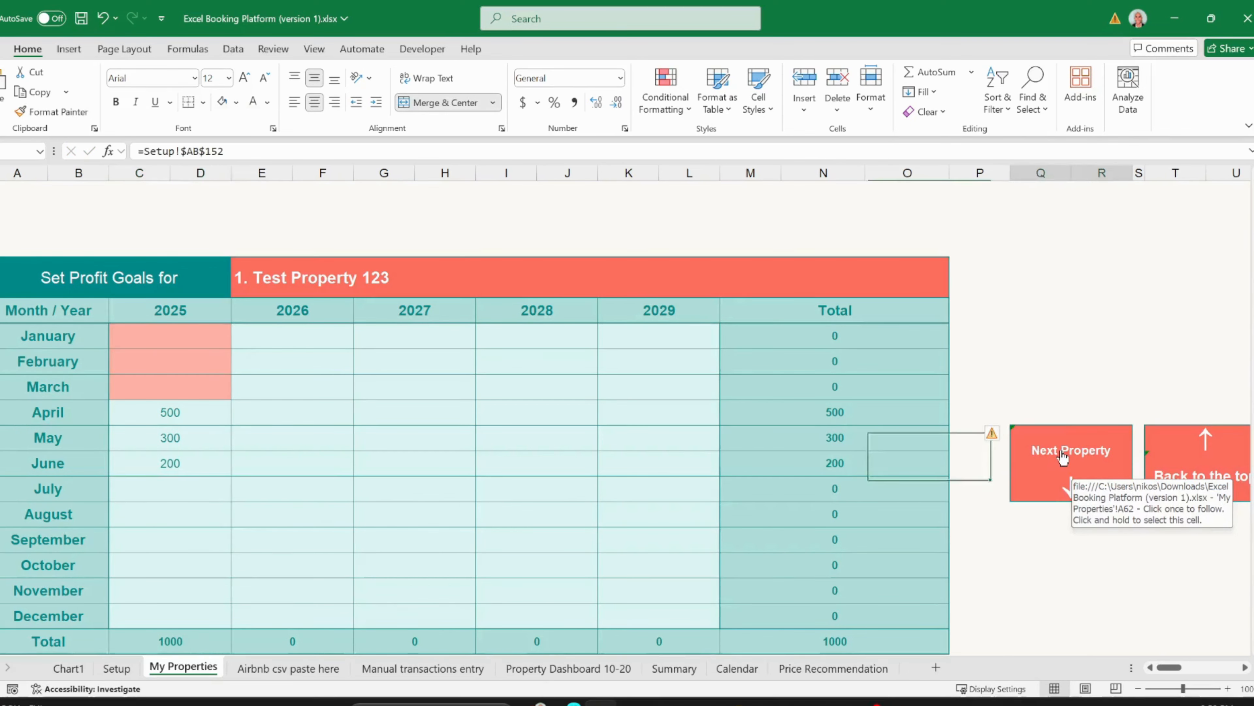
left_click(171, 420)
type("100")
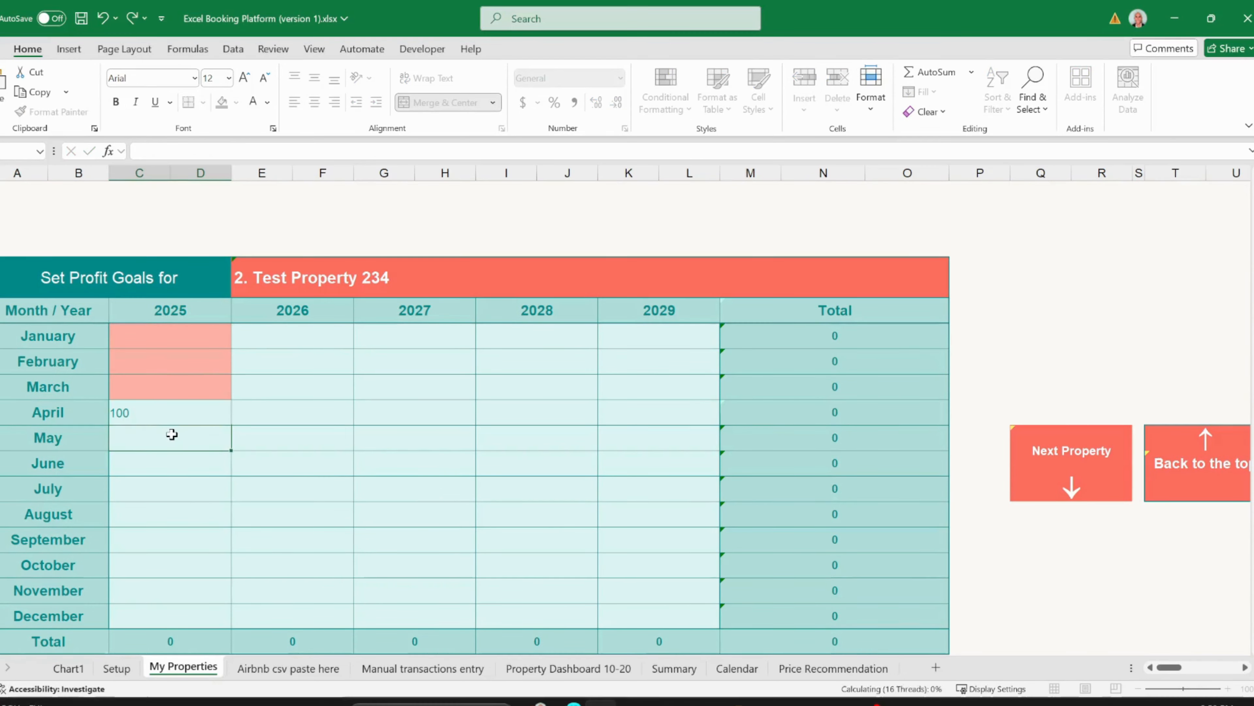
key("Return")
type("200")
key("Return")
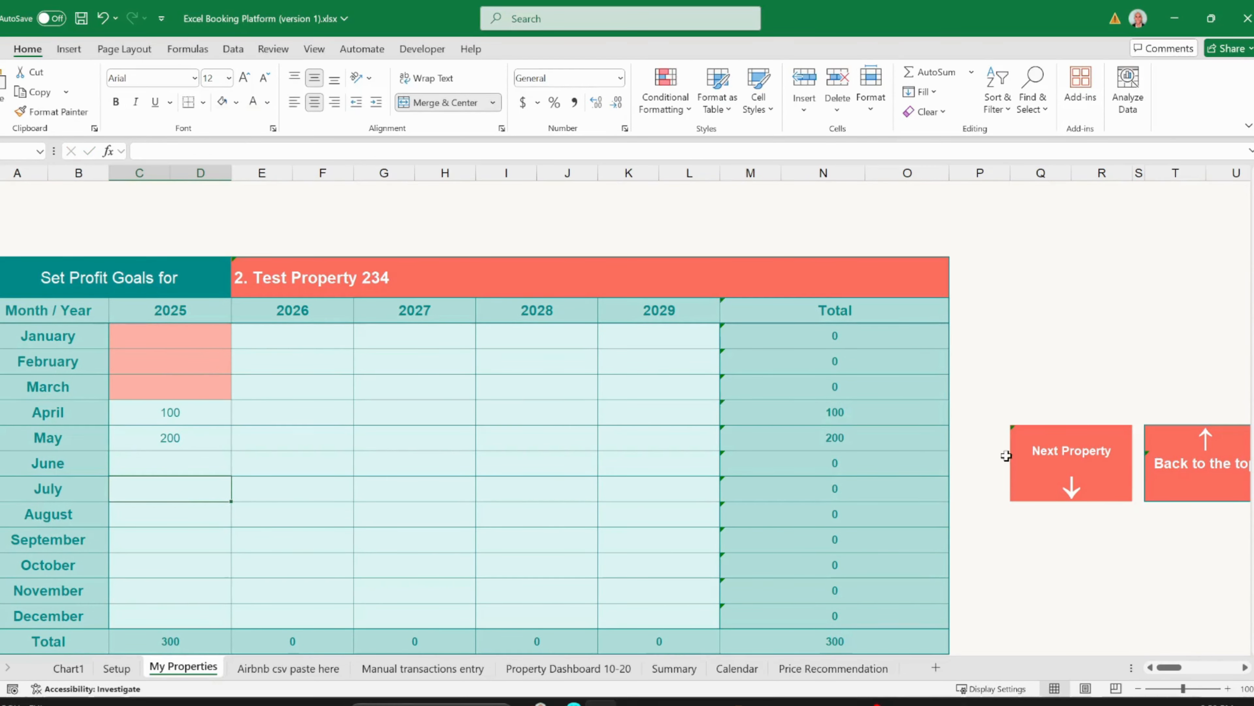
left_click(1022, 447)
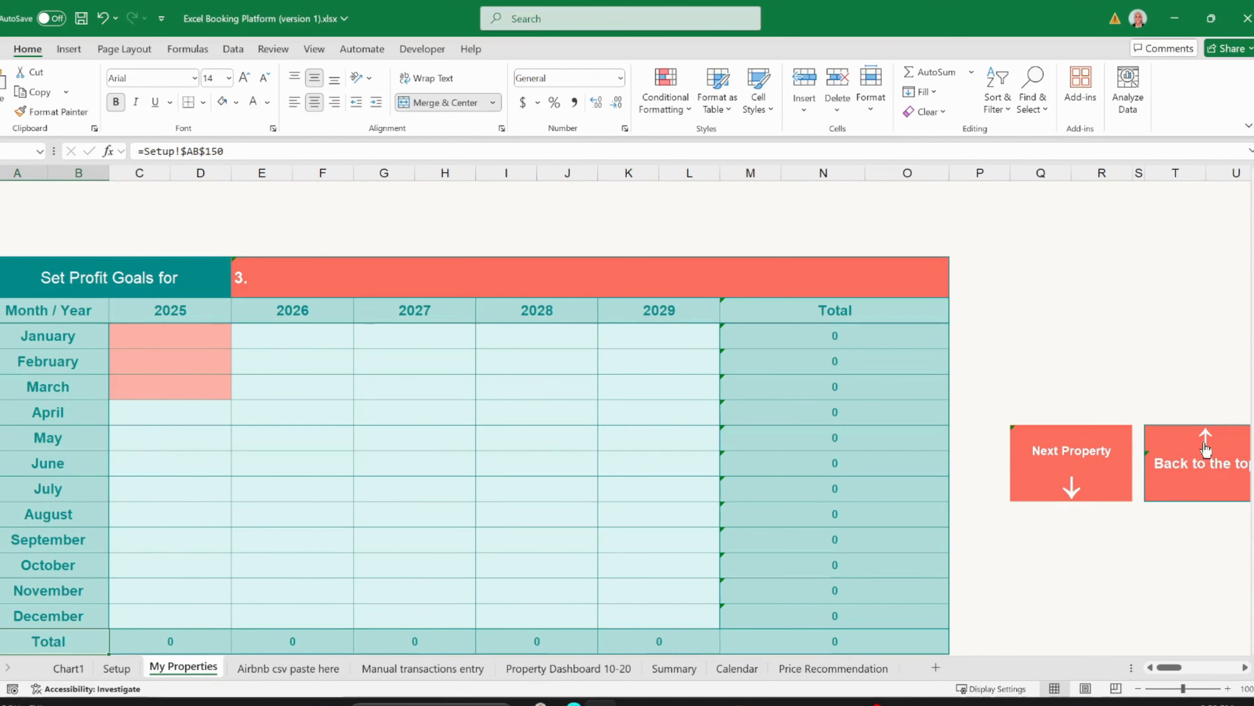
left_click(1206, 446)
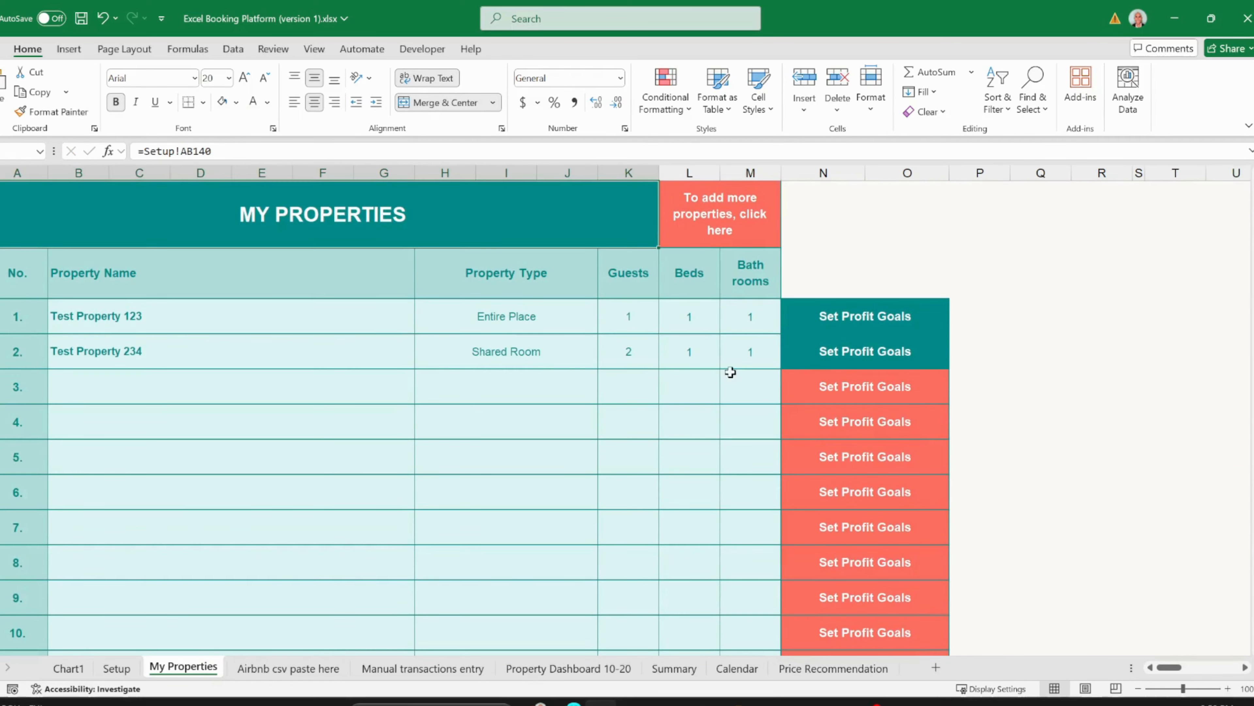
- Page through each property's profit goals, starting with Test Property 123, then go to the 'Airbnb csv paste here' sheet
left_click(847, 327)
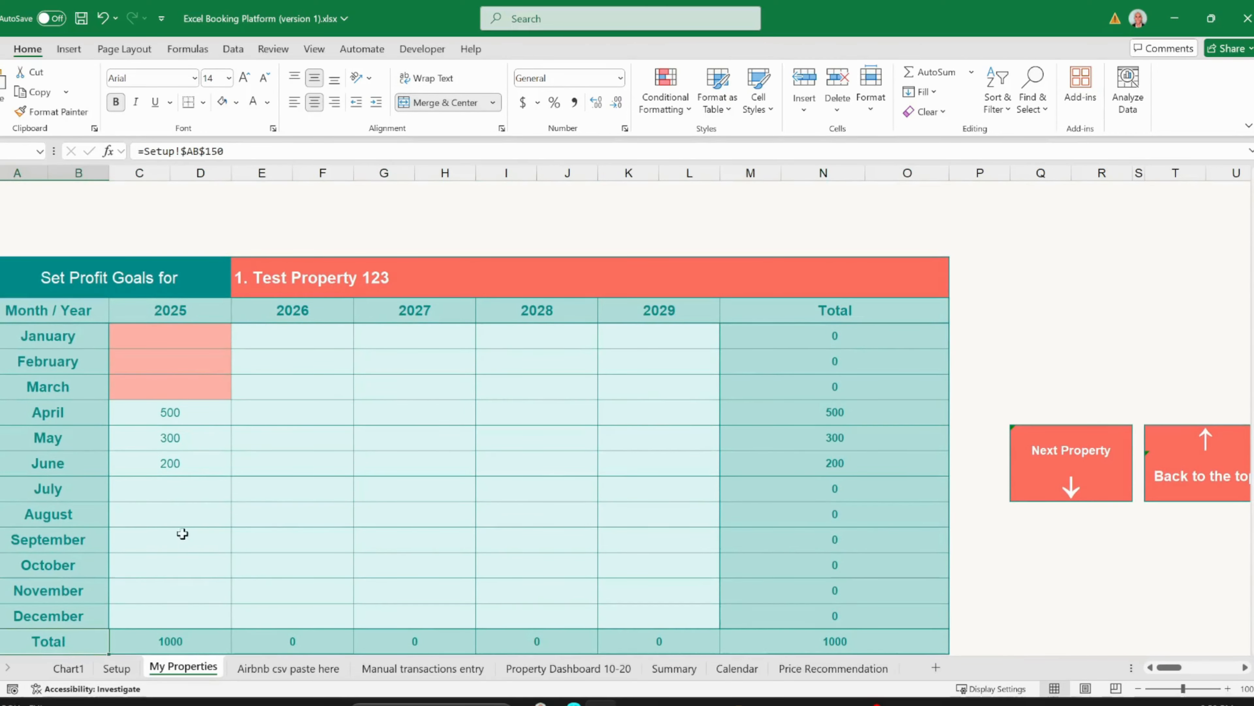
left_click(1054, 465)
left_click(1054, 465)
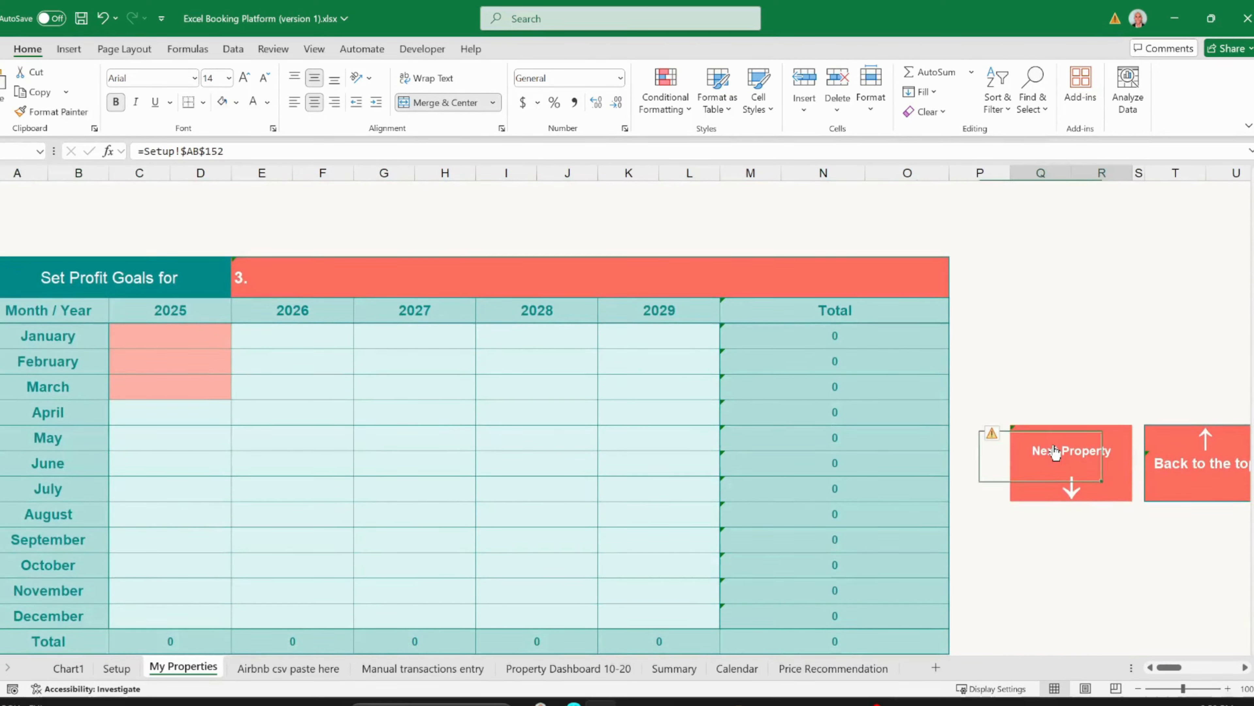
left_click(1041, 448)
left_click(1042, 448)
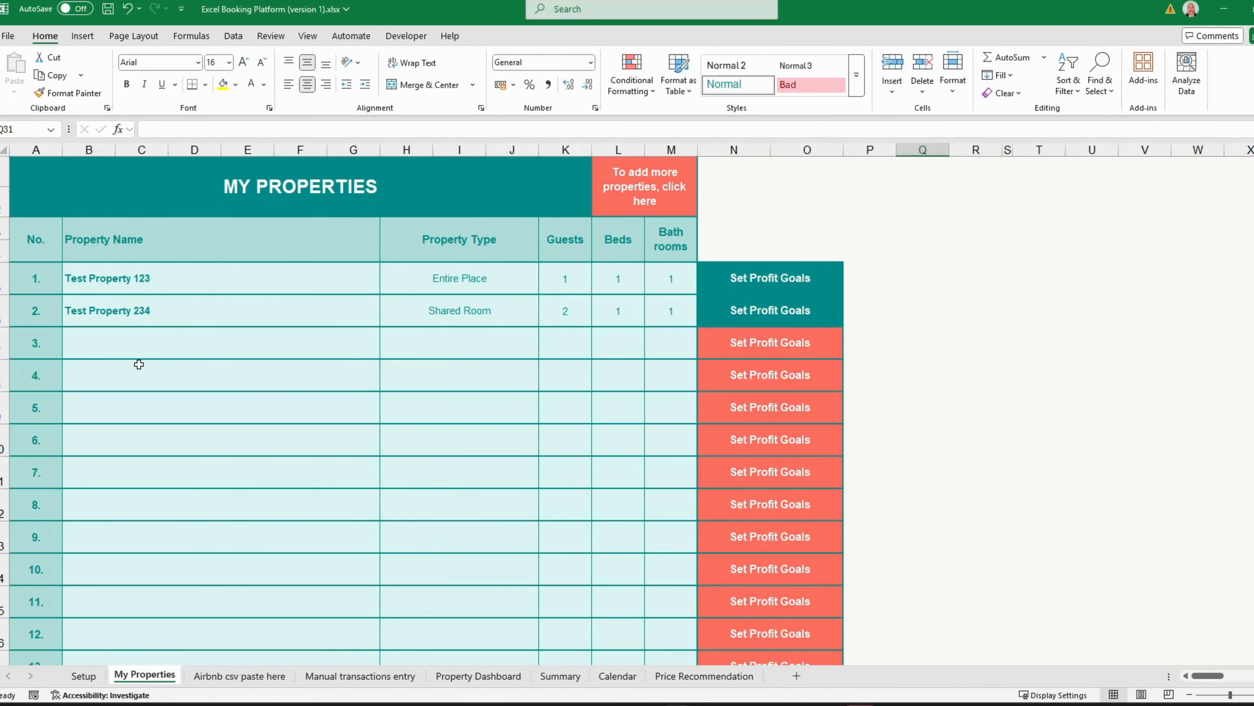
left_click(236, 676)
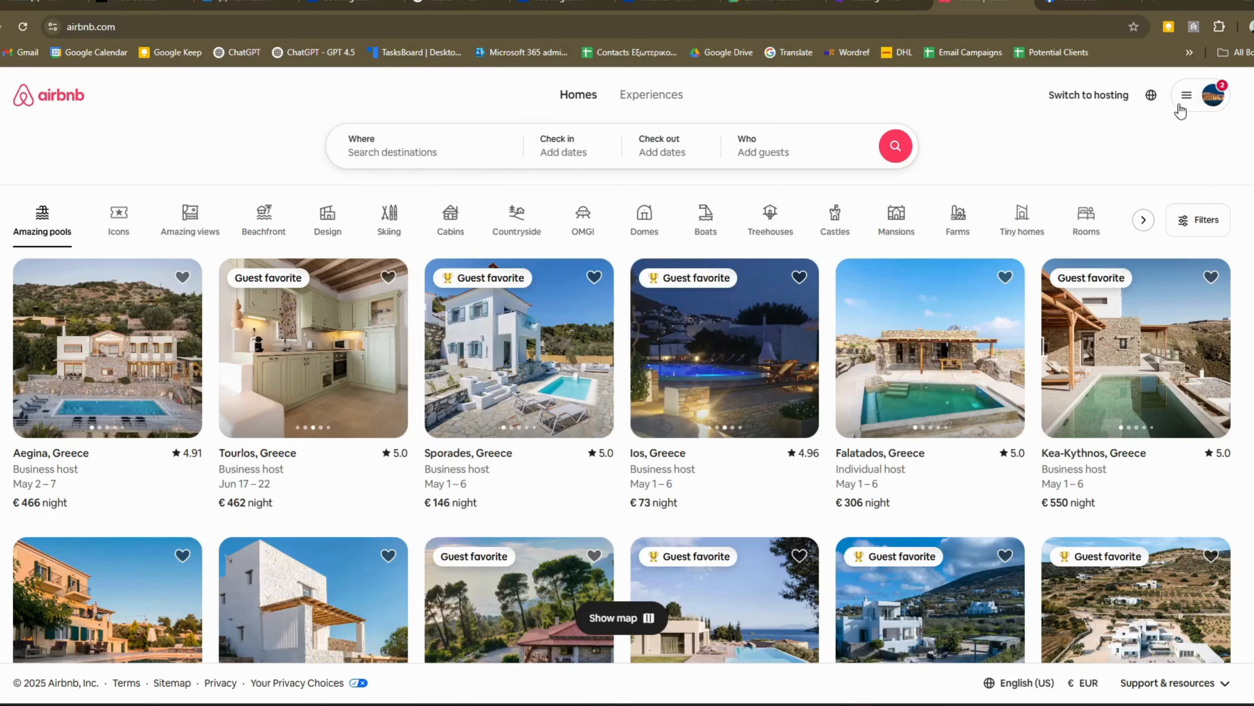
- Open the Payouts section of Airbnb's Payments & payouts account settings
left_click(1187, 98)
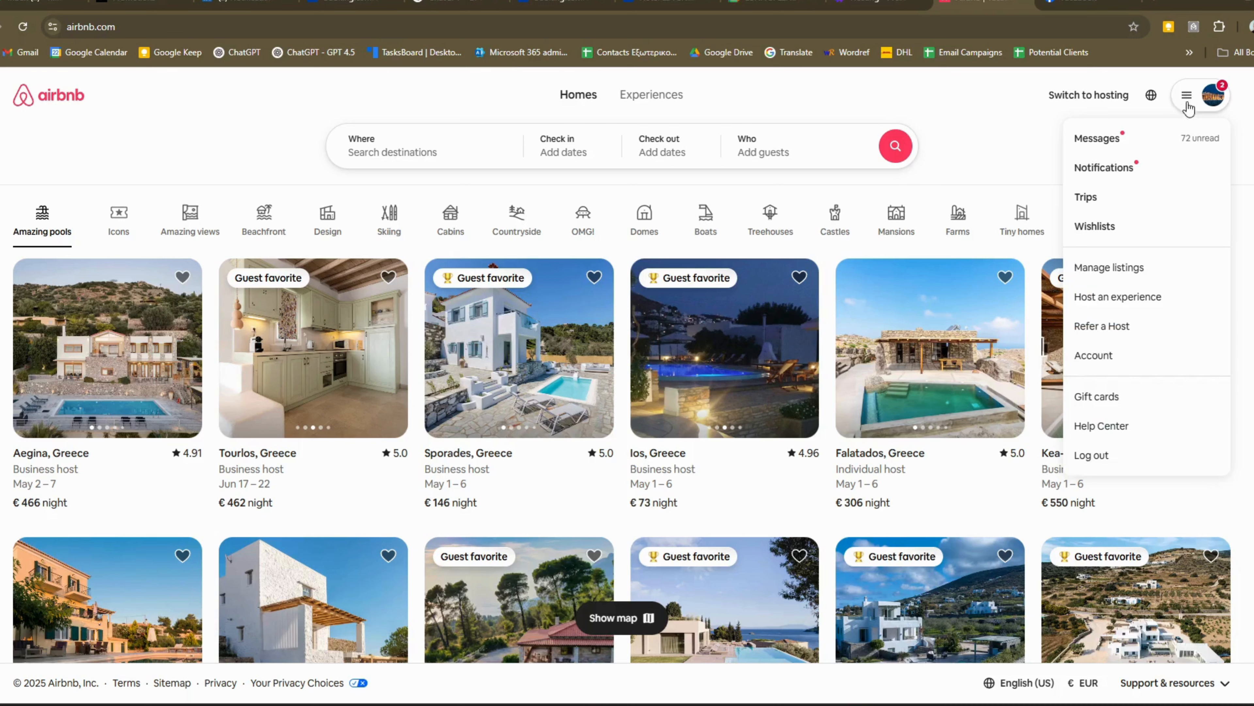
left_click(1093, 354)
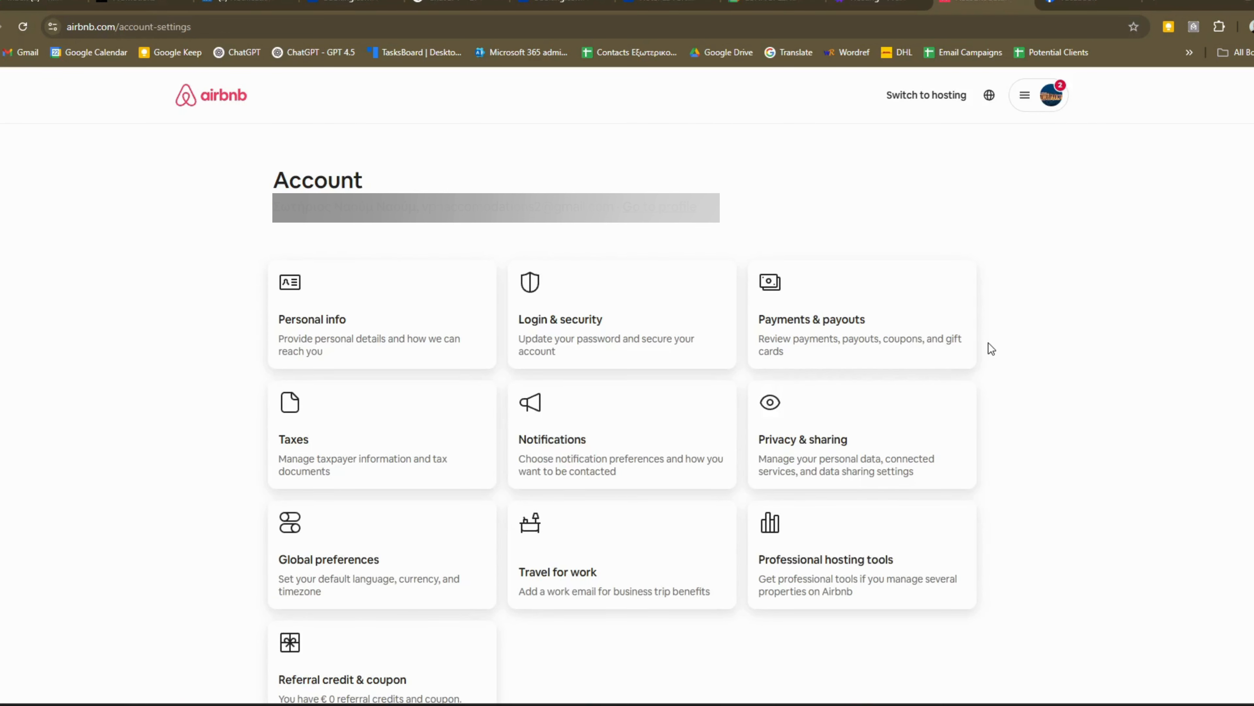
left_click(798, 324)
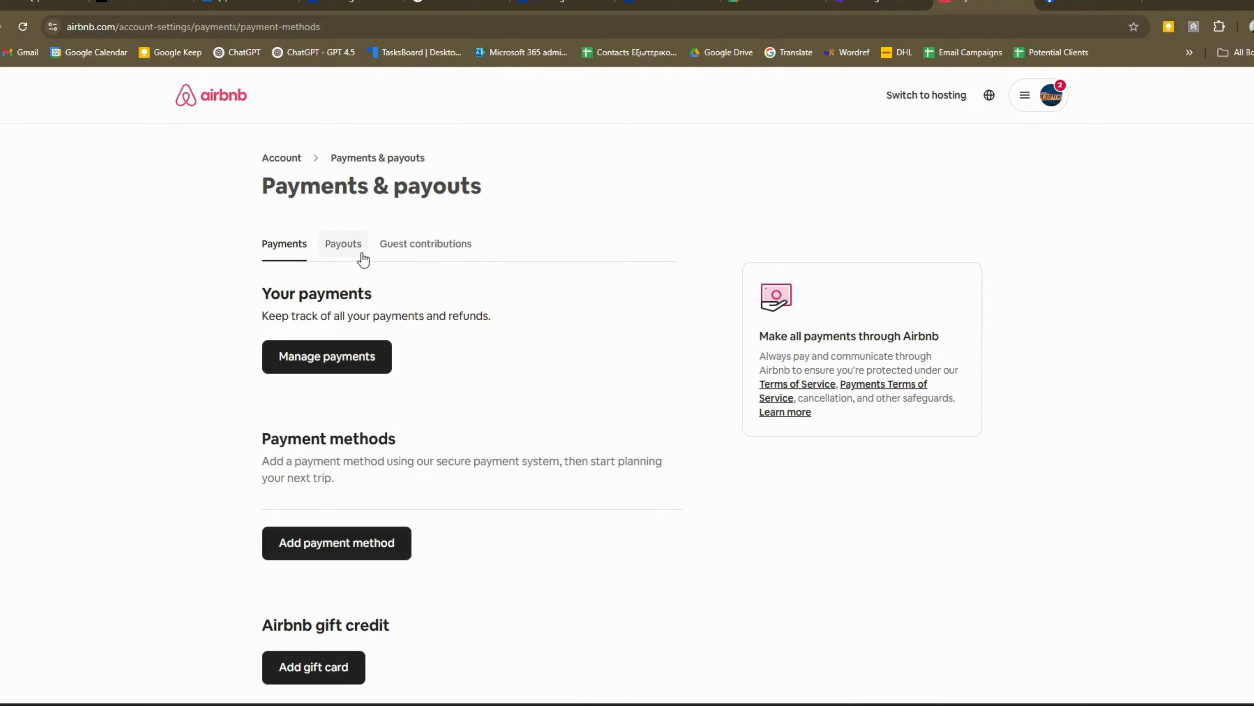
left_click(346, 253)
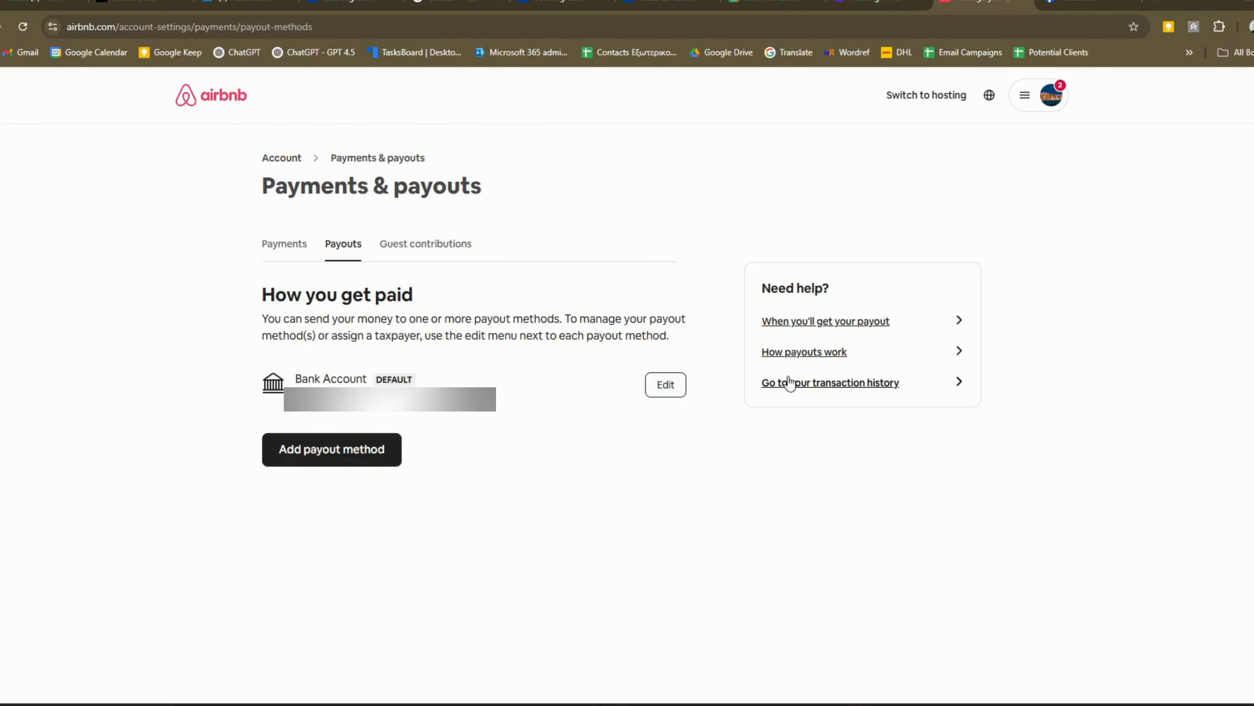
- Open the transaction history and view all paid payouts
left_click(810, 383)
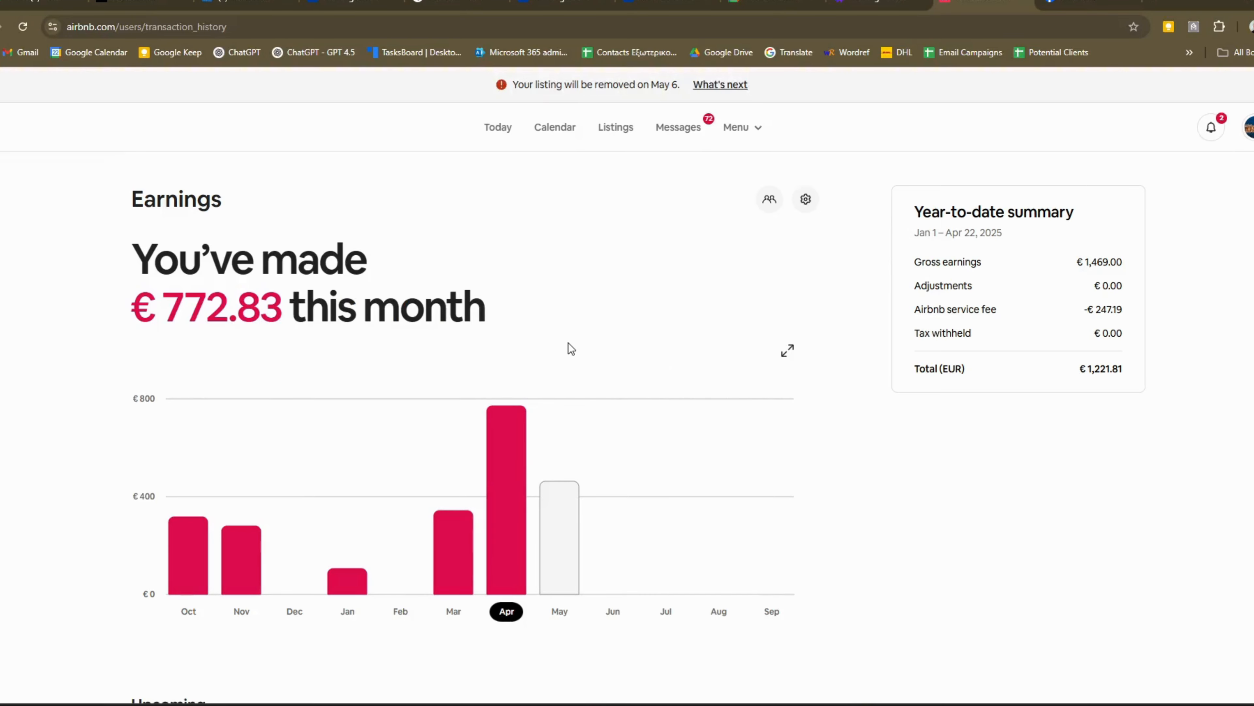
scroll(422, 375, "down", 6)
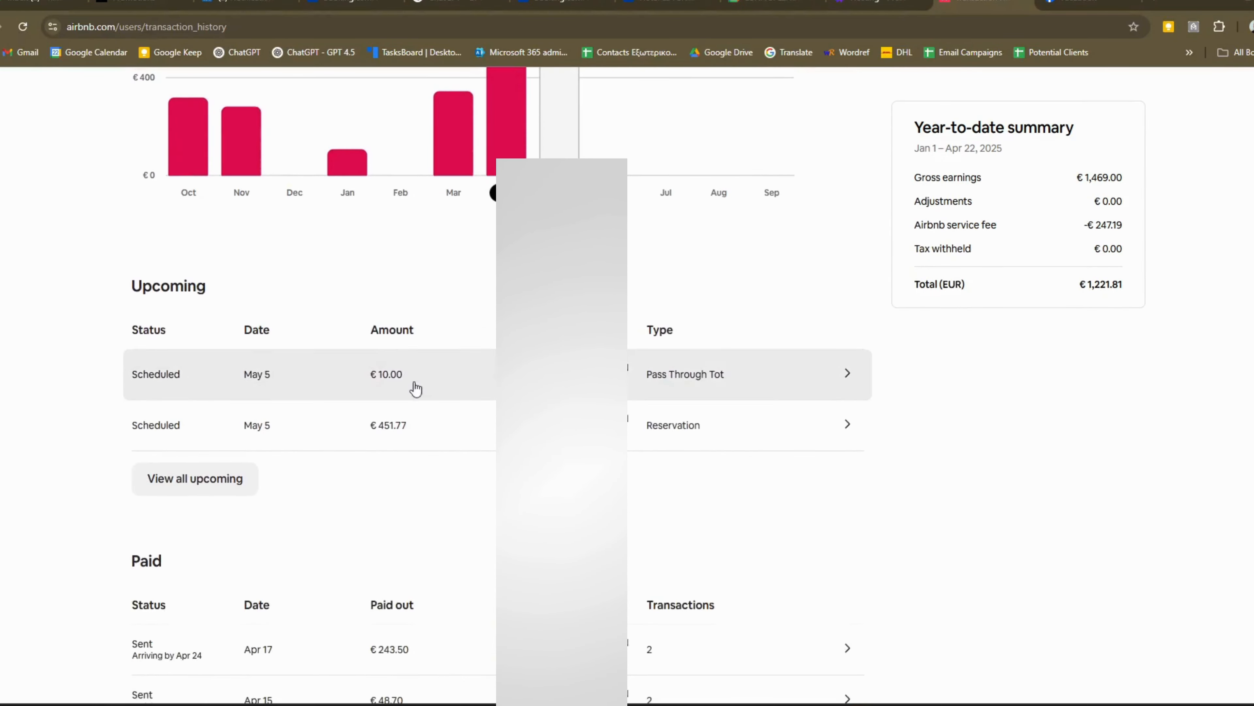
scroll(415, 389, "down", 8)
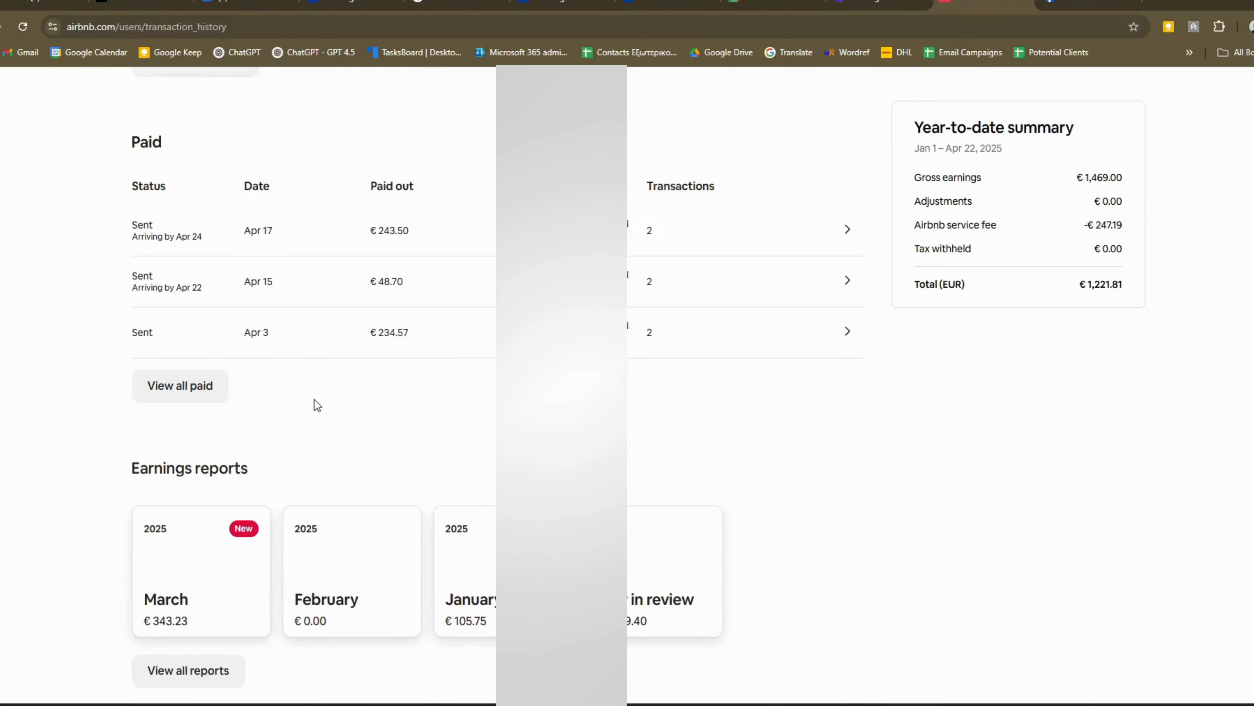
left_click(176, 384)
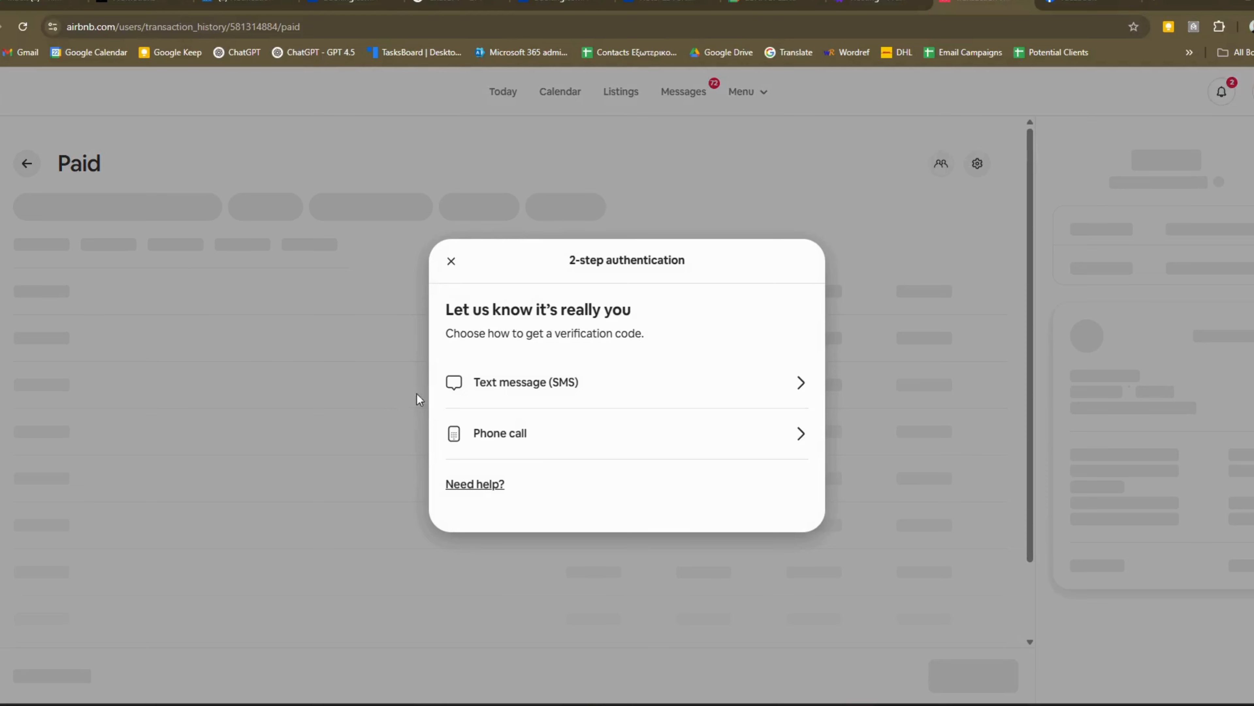
- Pass Airbnb's 2-step check with an SMS code and the account PIN, declining Chrome's password offer
left_click(530, 388)
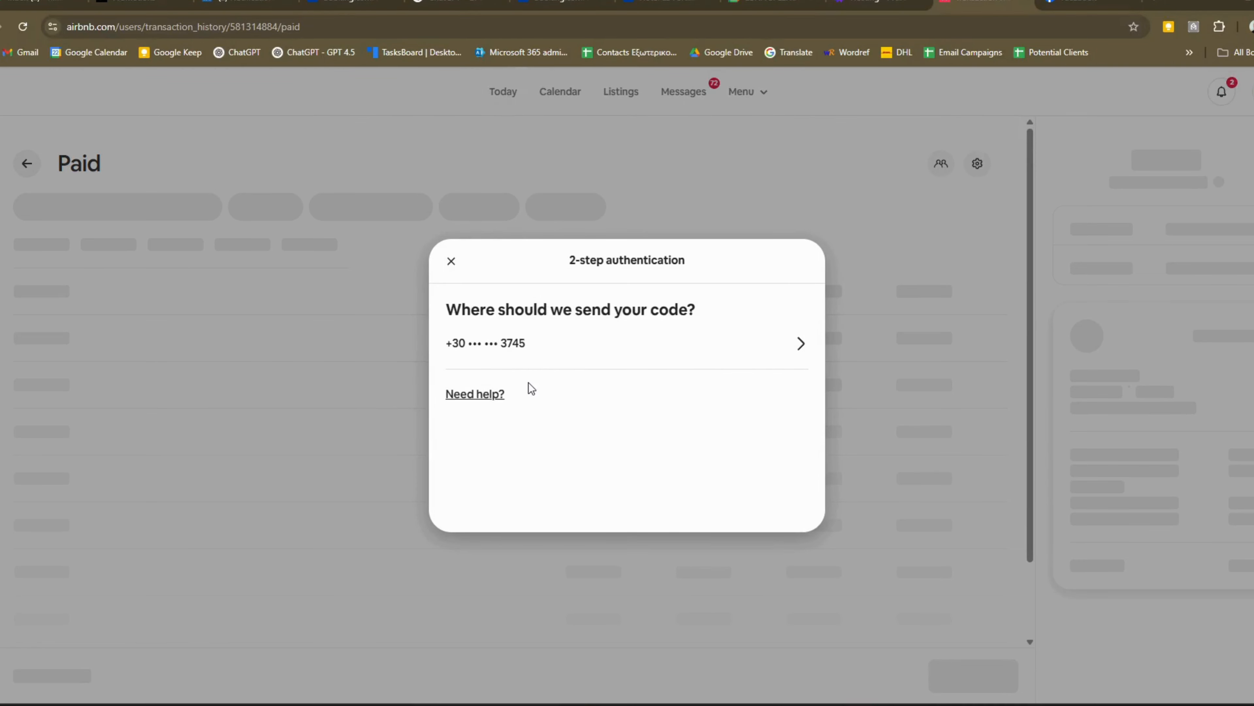
left_click(518, 344)
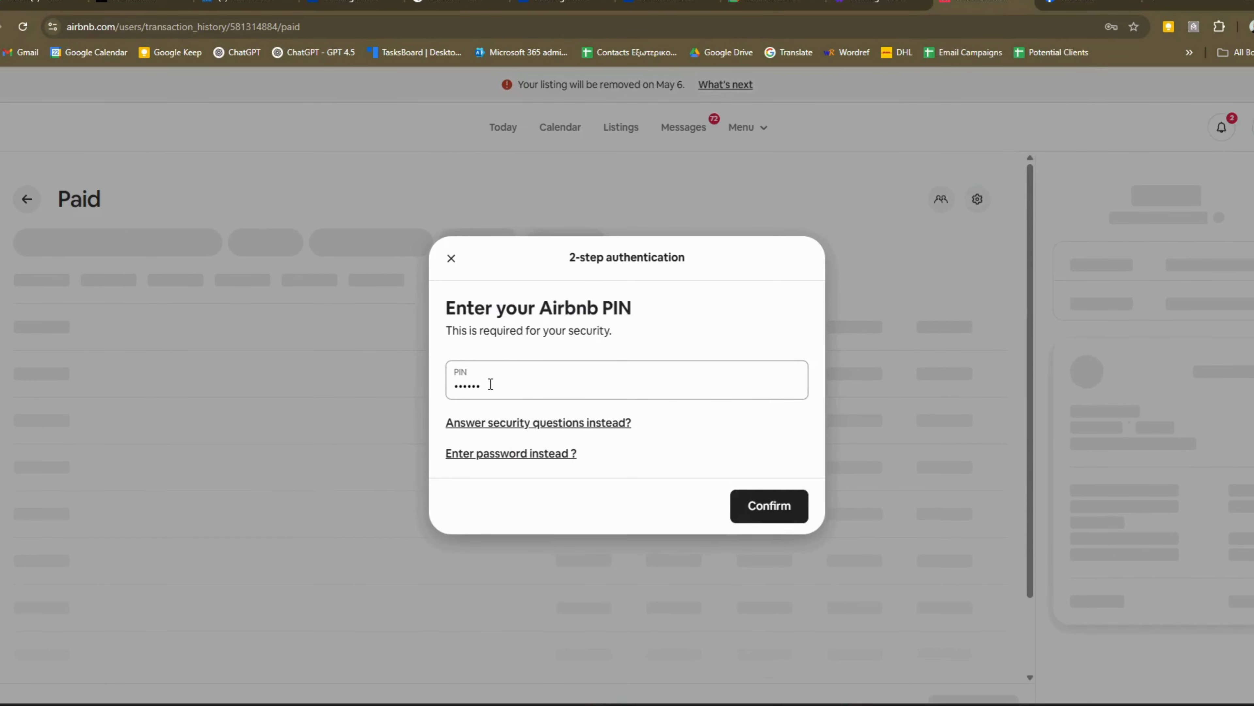
left_click(490, 383)
left_click_drag(490, 384, 449, 391)
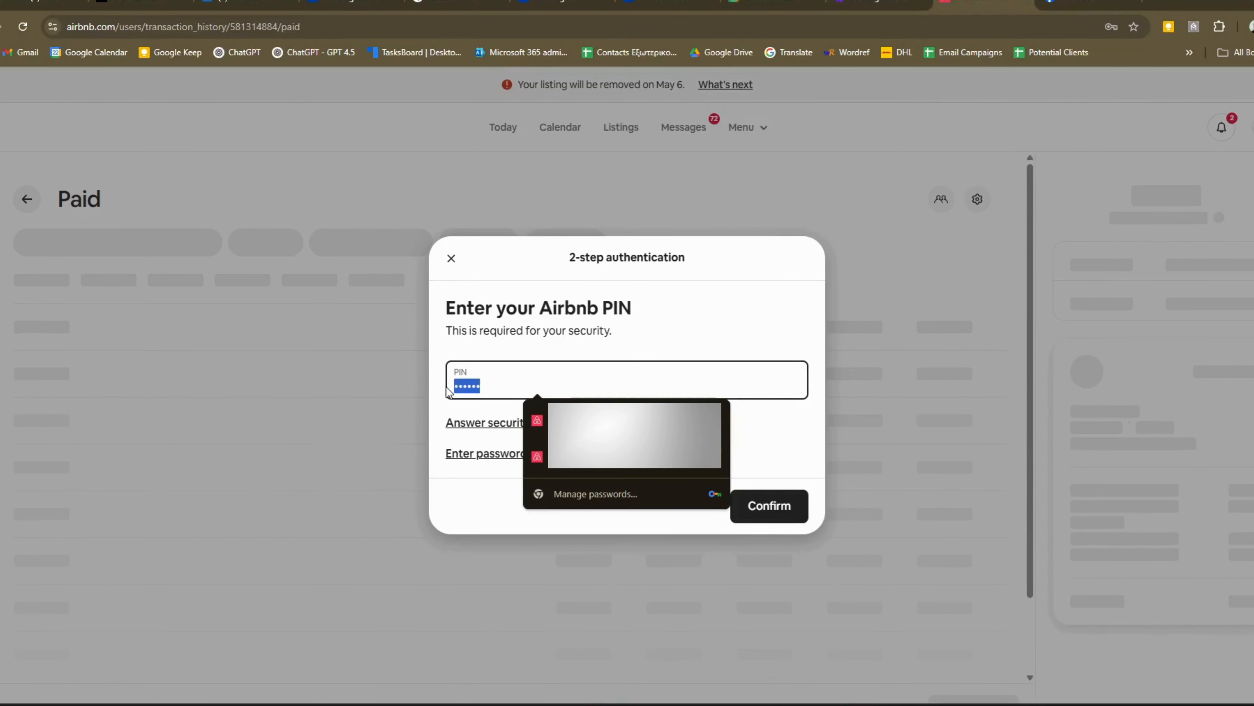
type("•••")
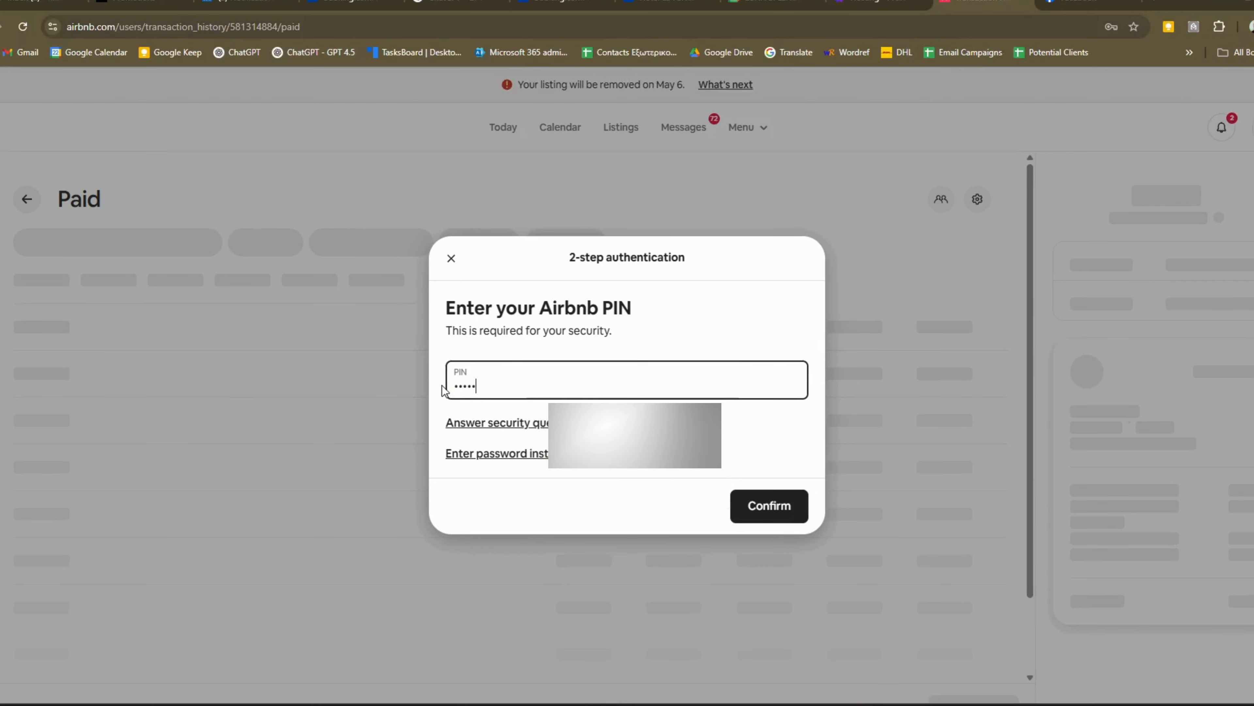
left_click(757, 501)
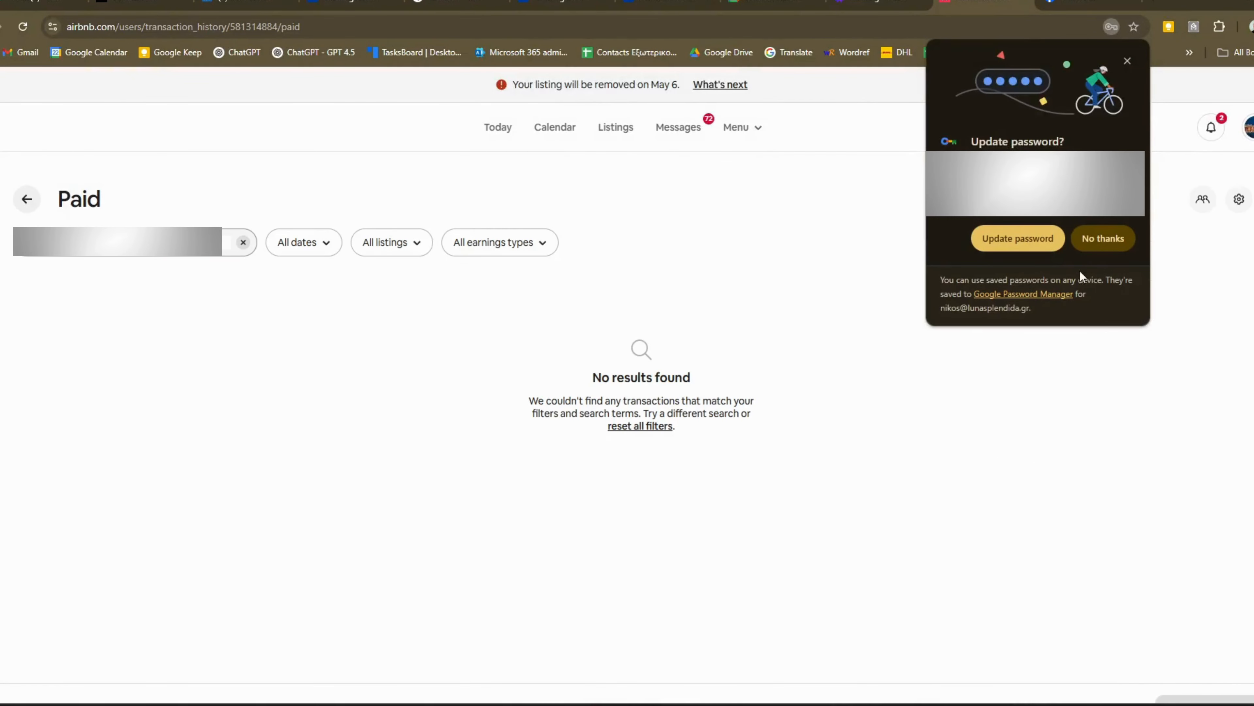
left_click(1097, 242)
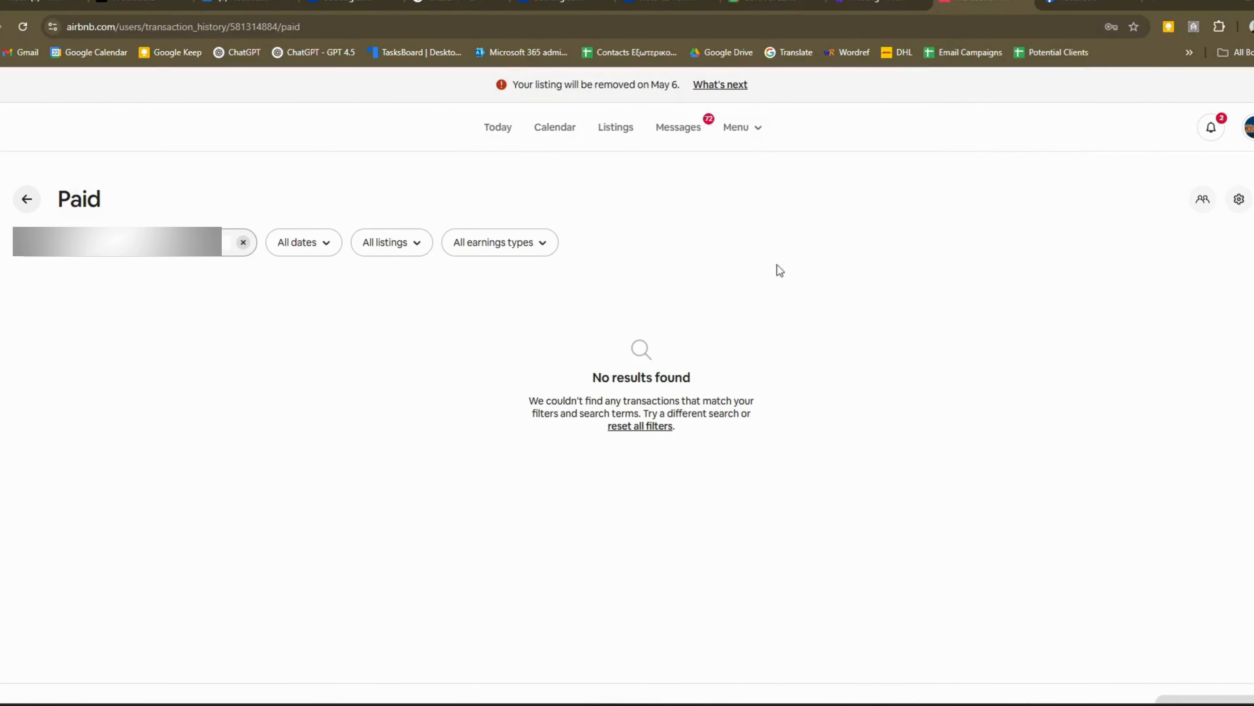
- Filter the paid payouts to a custom date range starting 02/01/2025
left_click(244, 243)
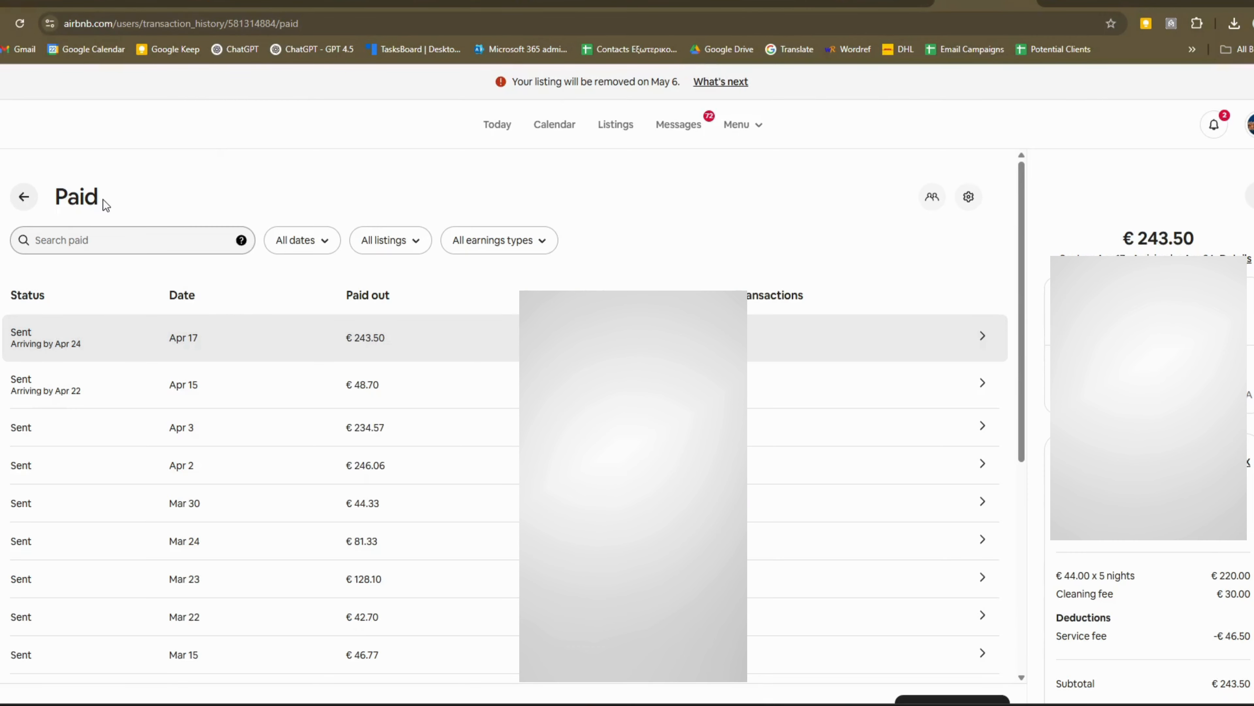
left_click(310, 240)
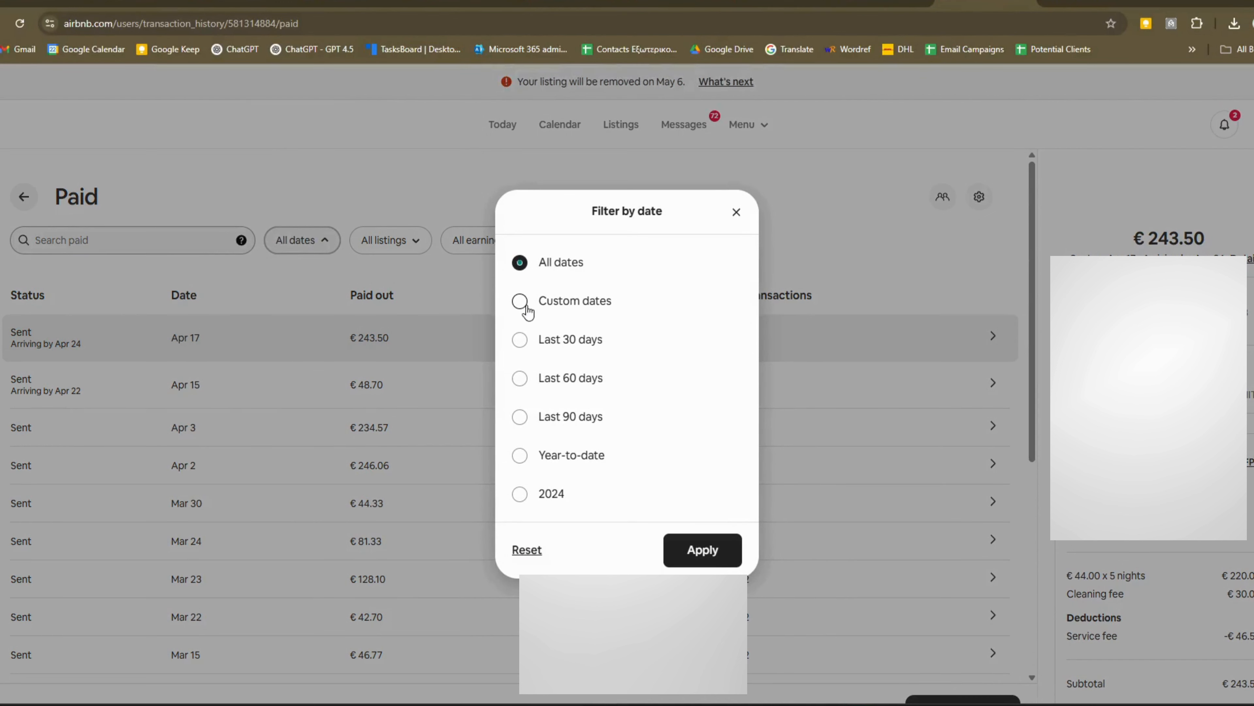
left_click(519, 496)
left_click(519, 456)
left_click(519, 418)
left_click(519, 378)
left_click(520, 339)
left_click(519, 301)
type("02/01/")
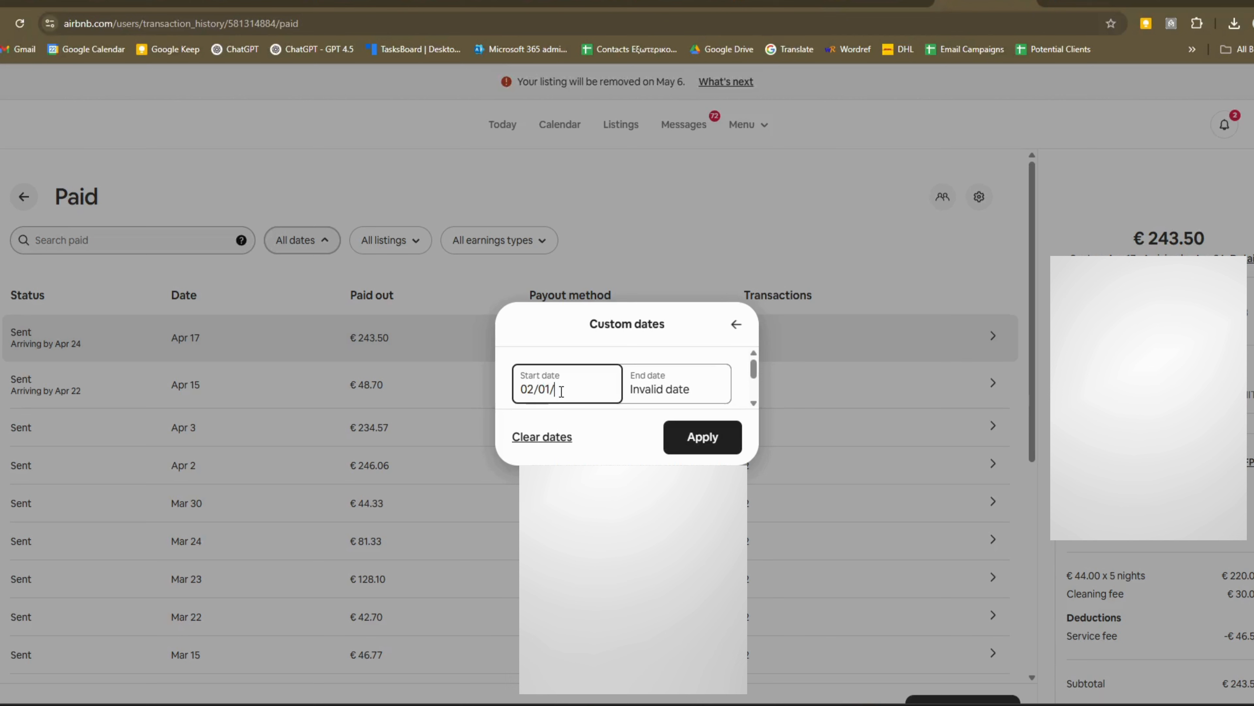
type("2025")
left_click(693, 389)
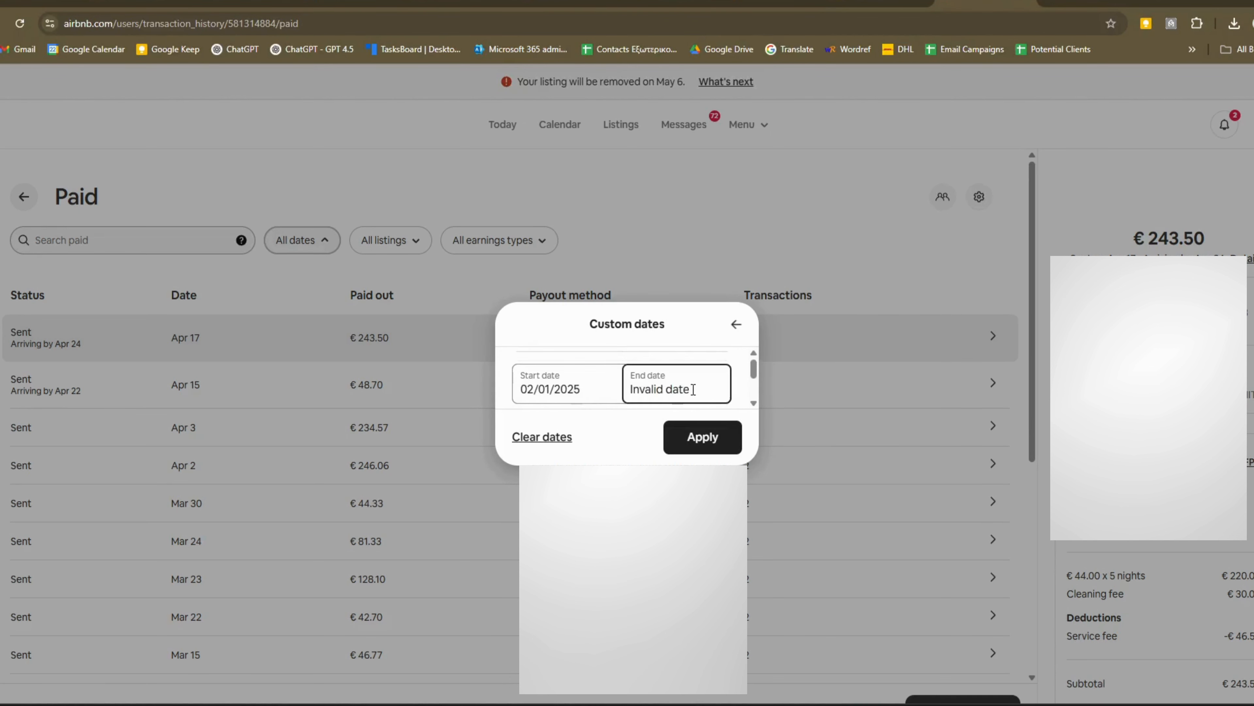
left_click_drag(694, 389, 595, 394)
type("02/12/2025")
left_click(703, 438)
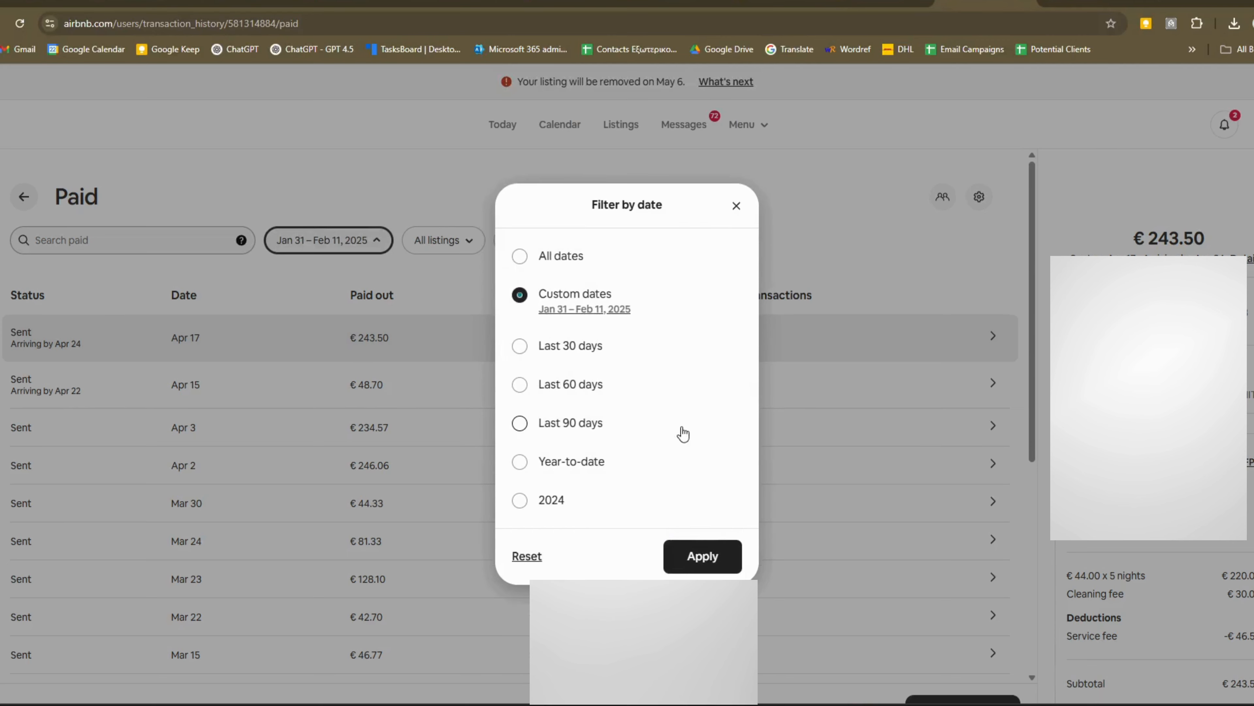
left_click(703, 556)
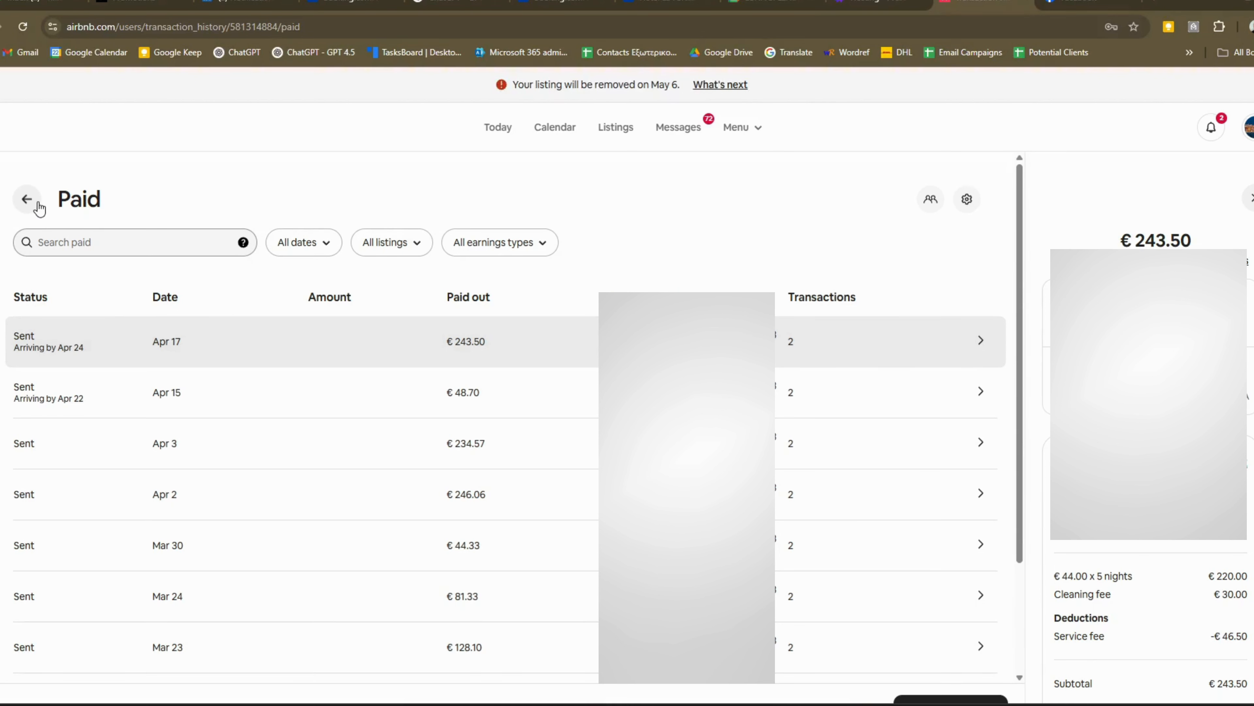
- Scroll to the €2,931.21 payout total and bring up the CSV report export options
scroll(531, 692, "down", 1)
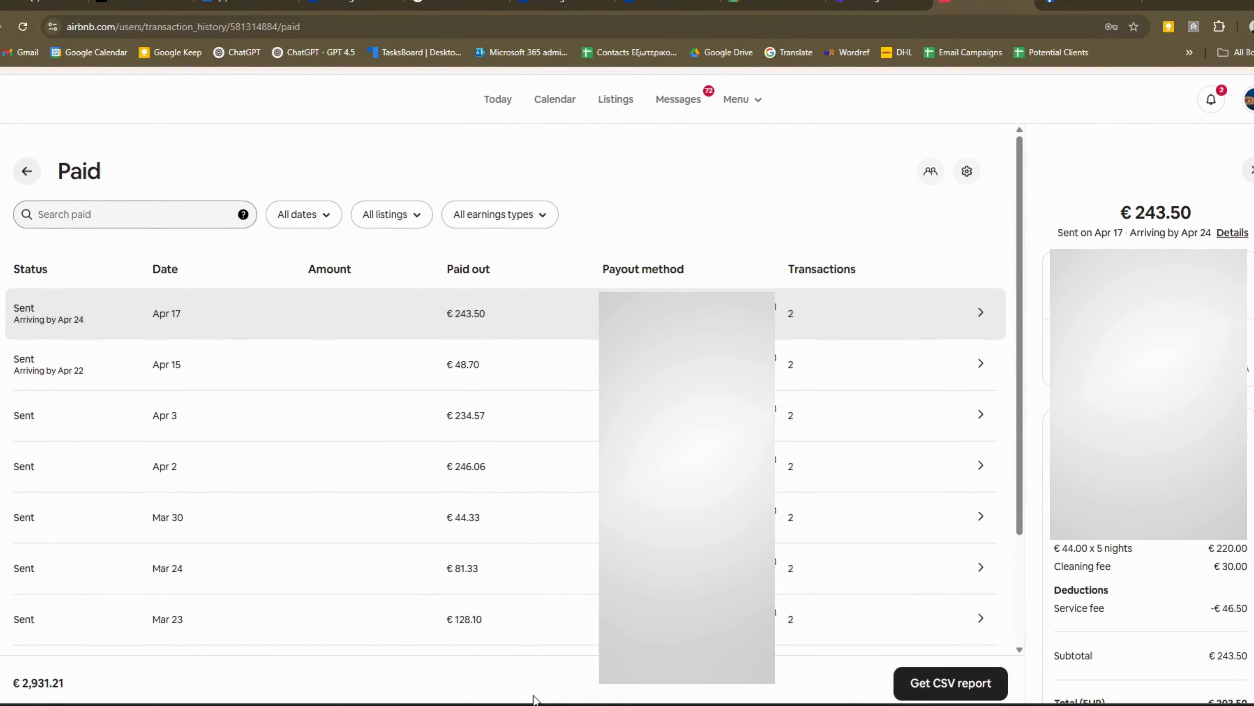
scroll(539, 677, "up", 1)
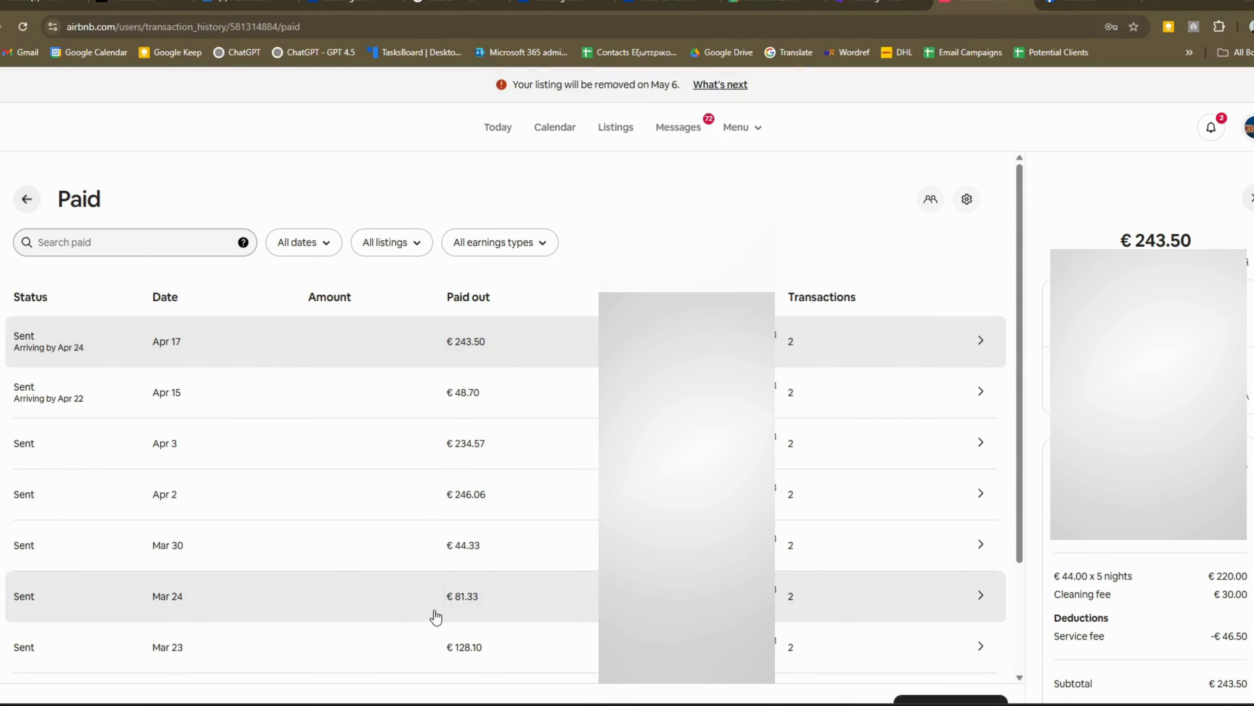
scroll(434, 617, "down", 3)
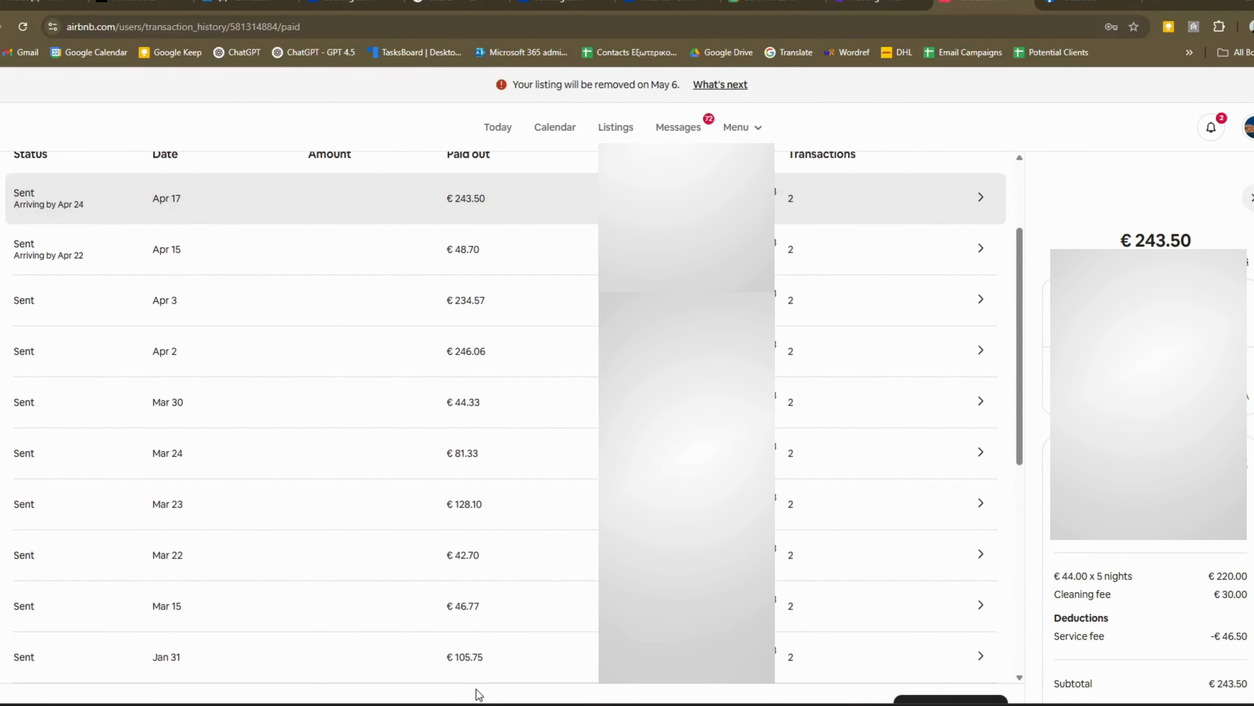
scroll(479, 691, "down", 1)
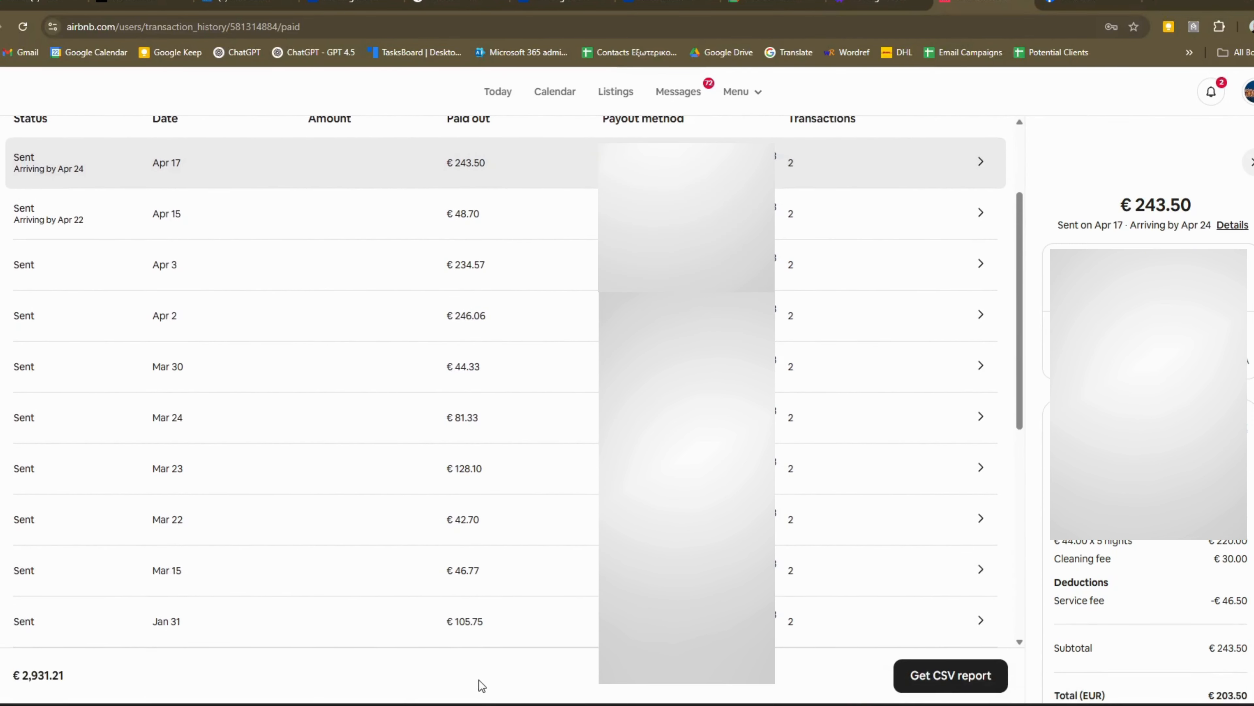
left_click(946, 685)
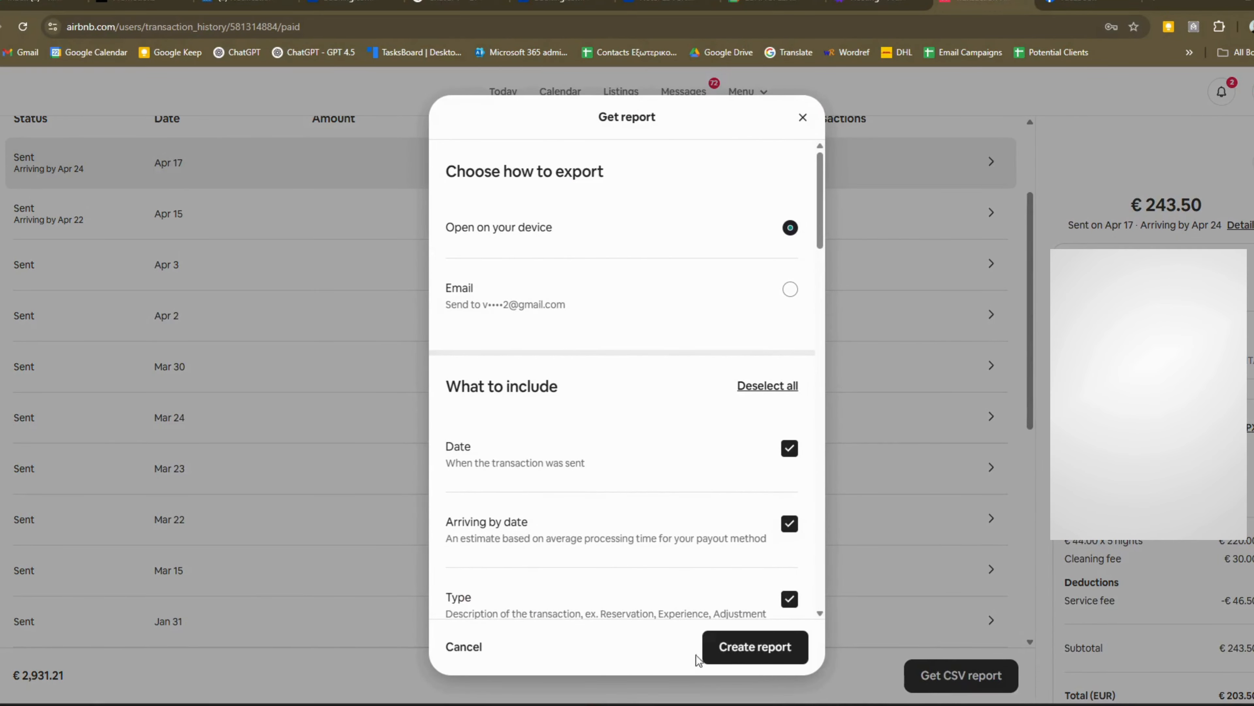
- Create the paid transactions report and save it as airbnb_ (2).csv
left_click(730, 656)
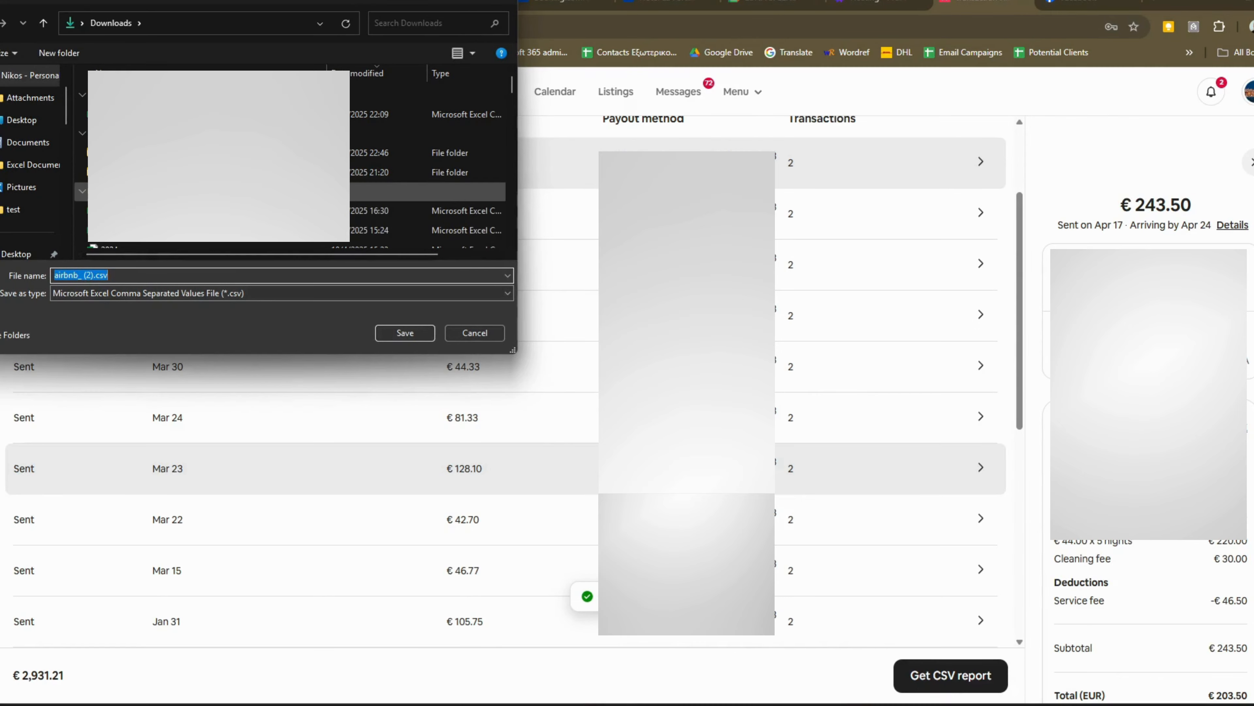
left_click(405, 332)
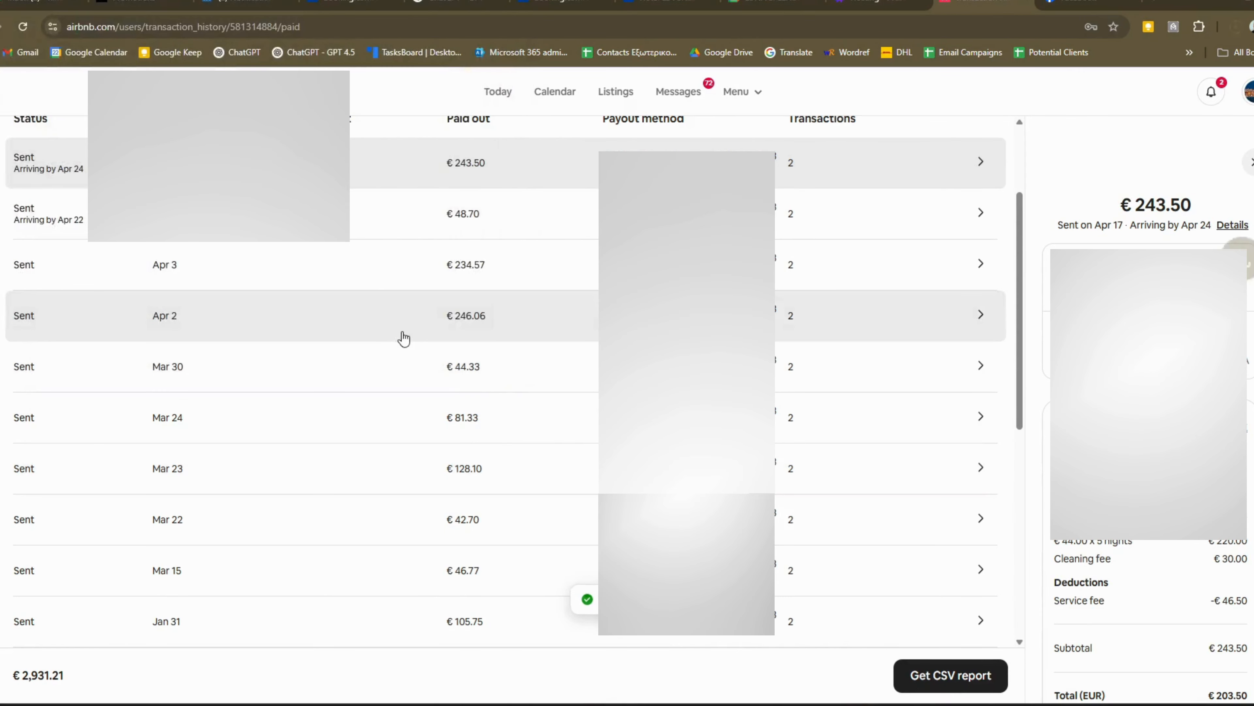
scroll(190, 277, "up", 3)
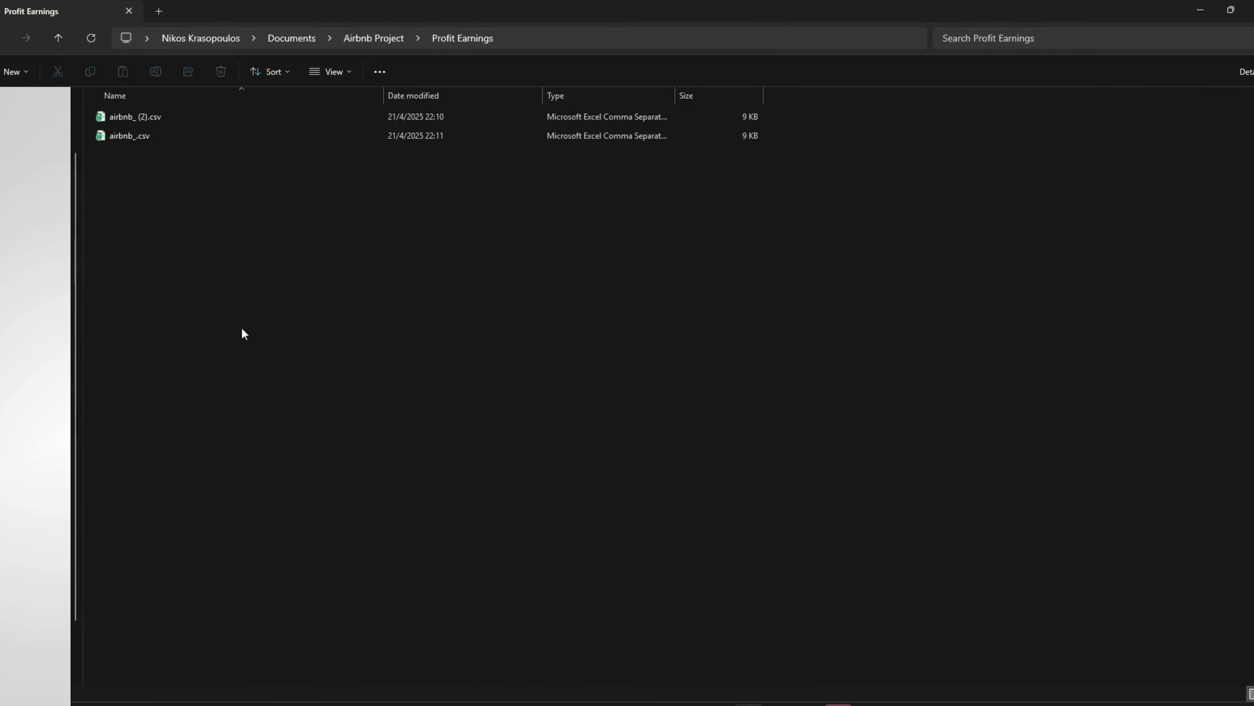
- Open airbnb_ (2).csv from the Profit Earnings folder in Excel
left_click(143, 117)
double_click(143, 117)
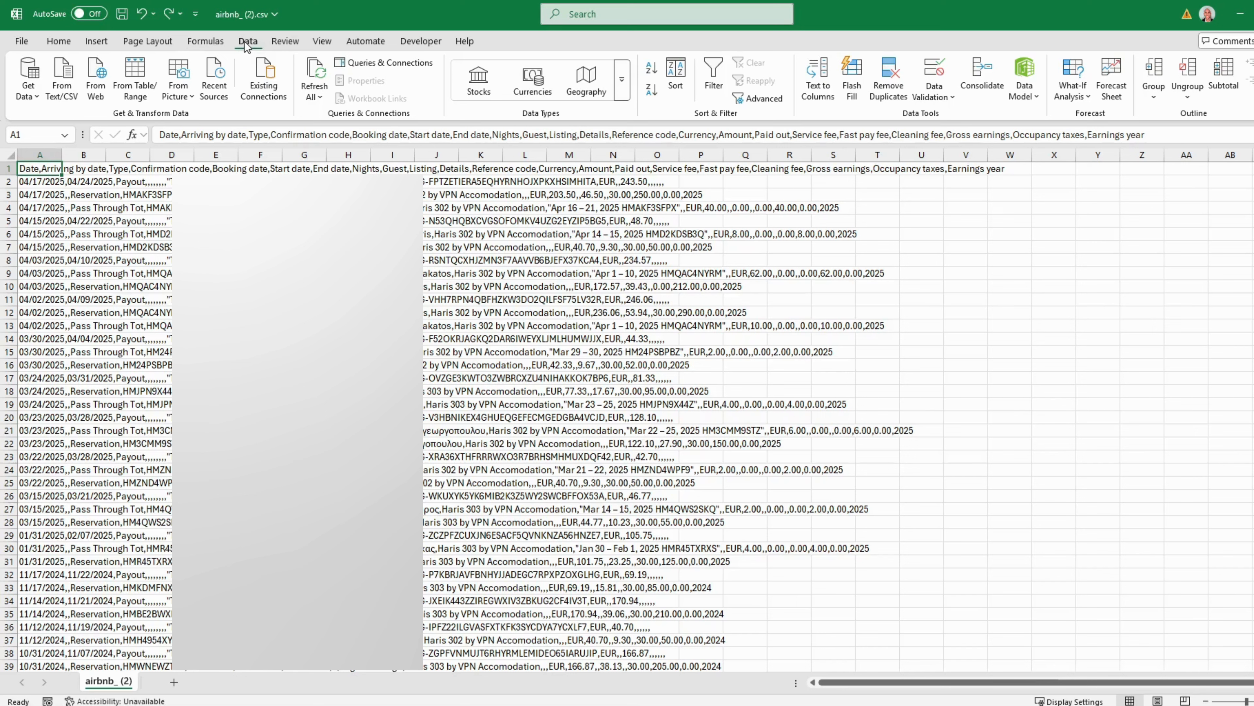
- Split column A by comma with Text to Columns, keeping the Date column as text
left_click(49, 151)
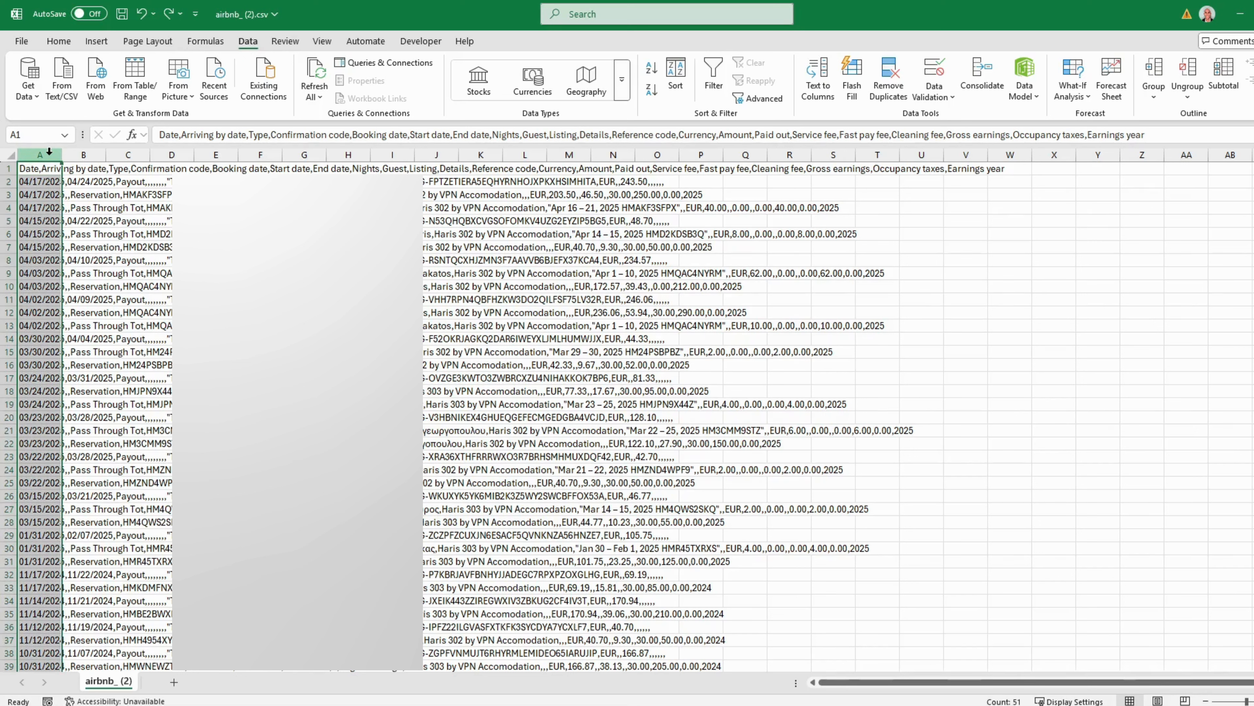
left_click(826, 91)
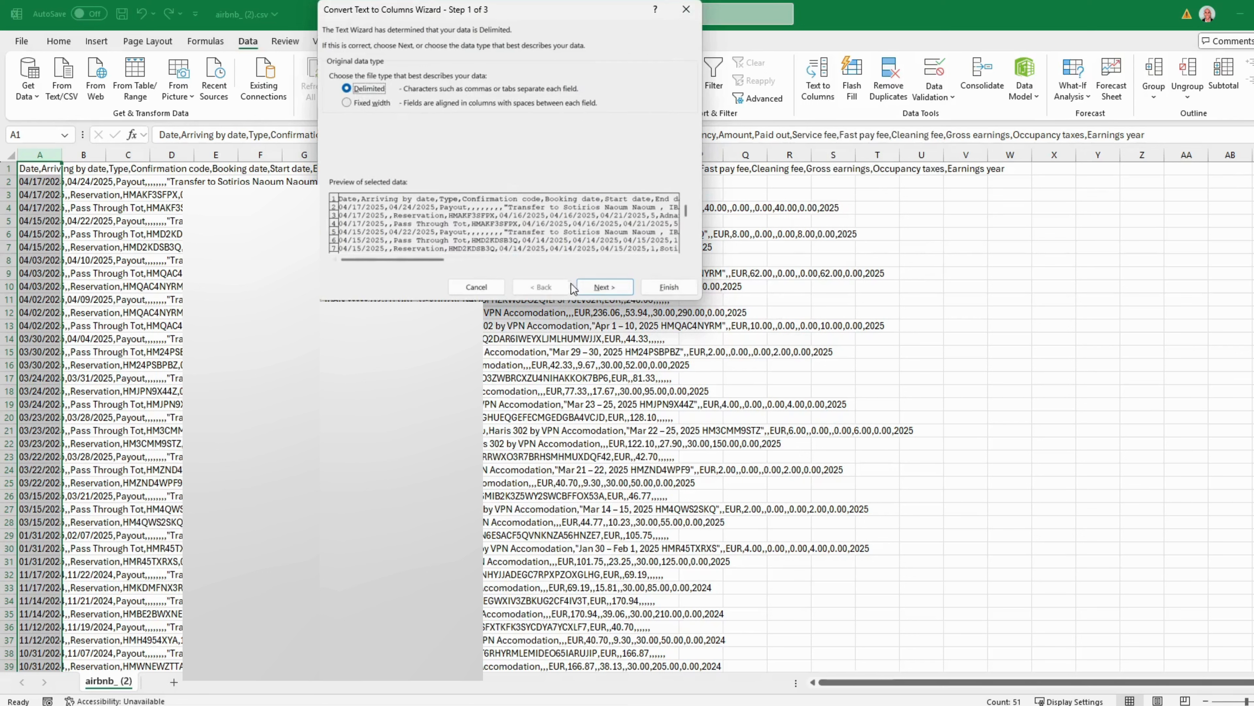
left_click(599, 287)
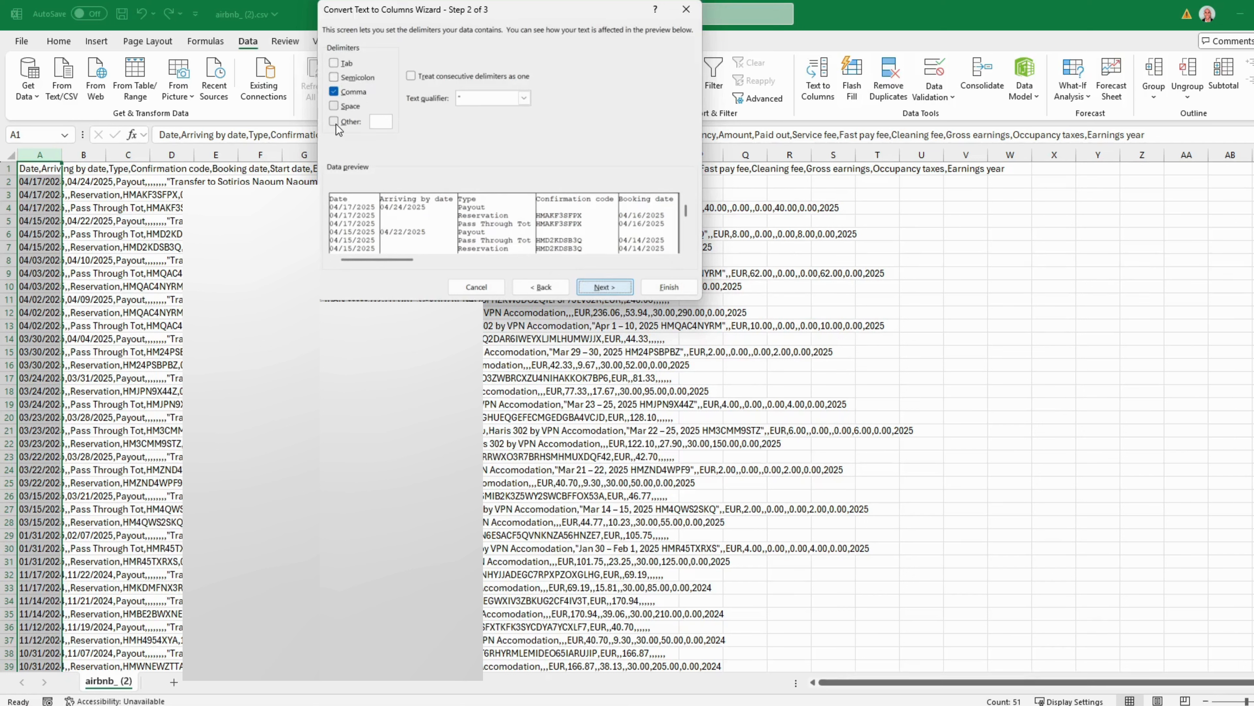
left_click(600, 287)
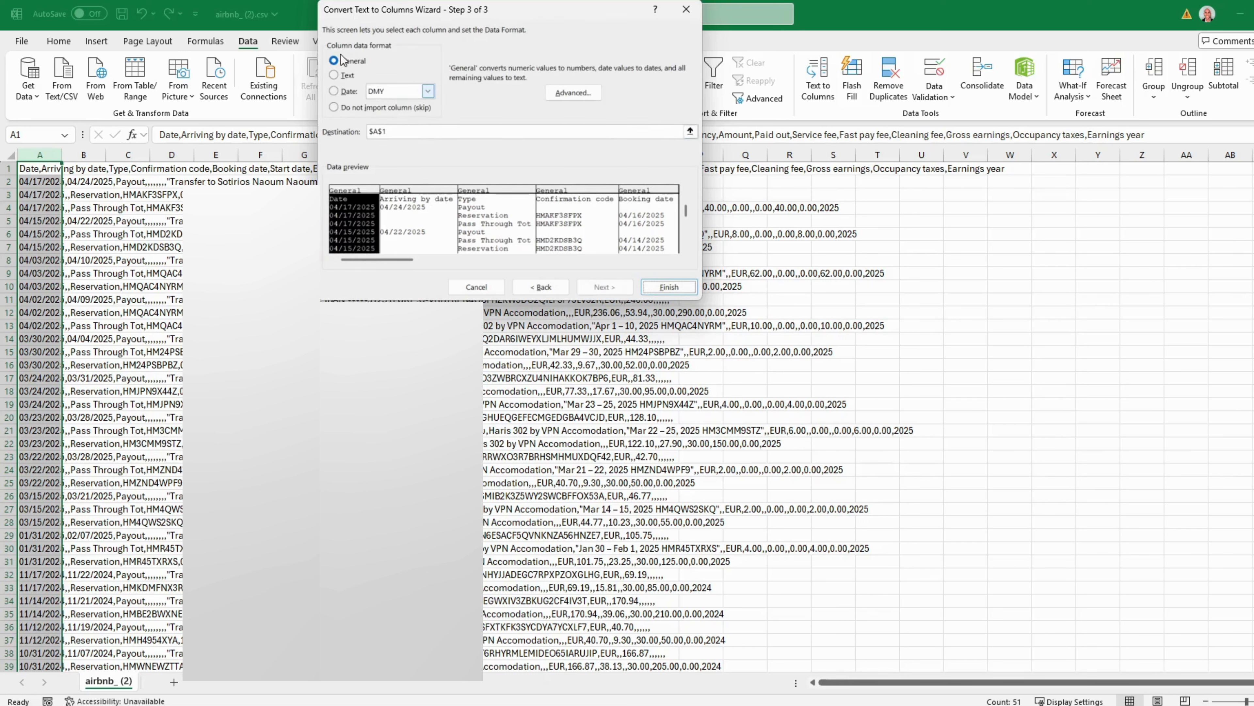
left_click(335, 75)
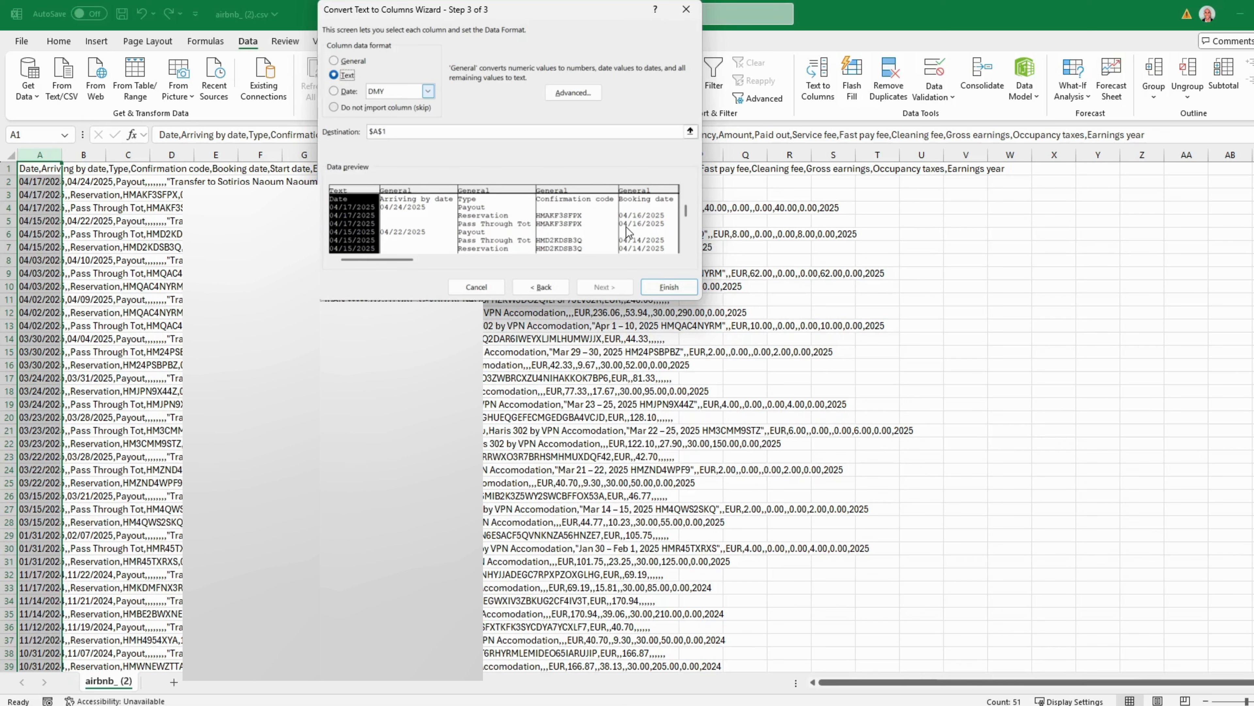
left_click(660, 288)
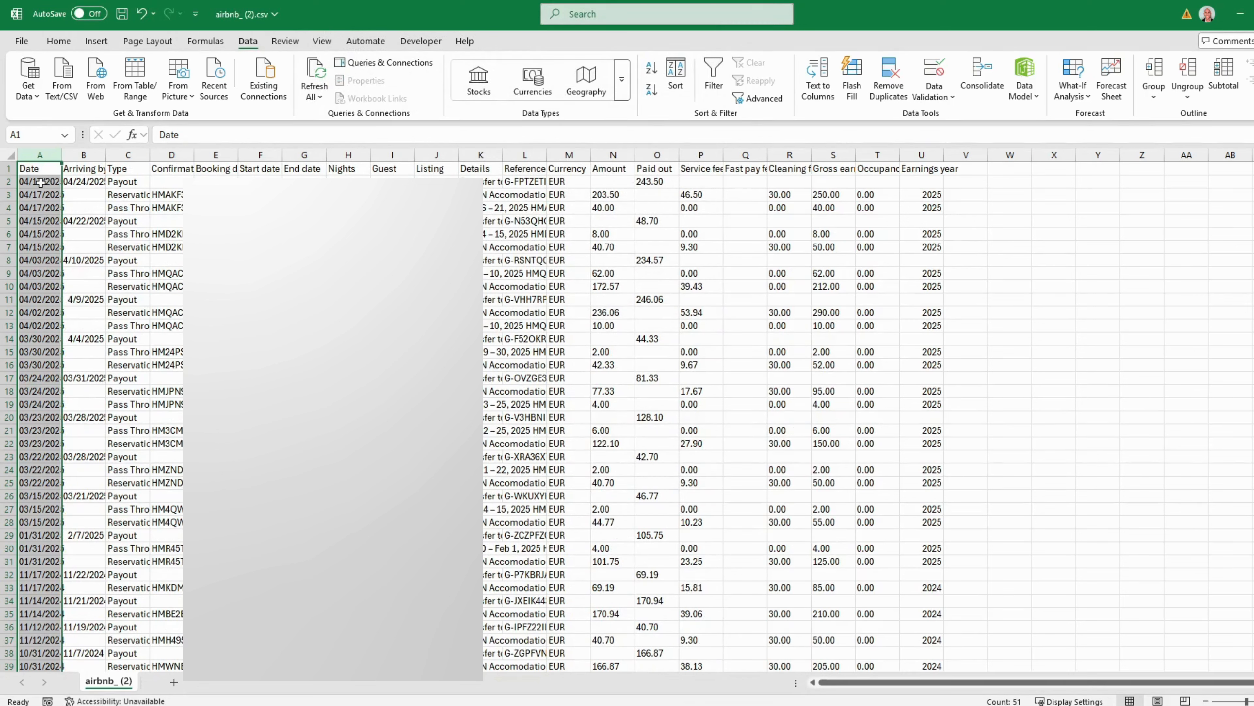
- Copy the transaction rows A2:U51 below the headers
left_click_drag(40, 183, 930, 643)
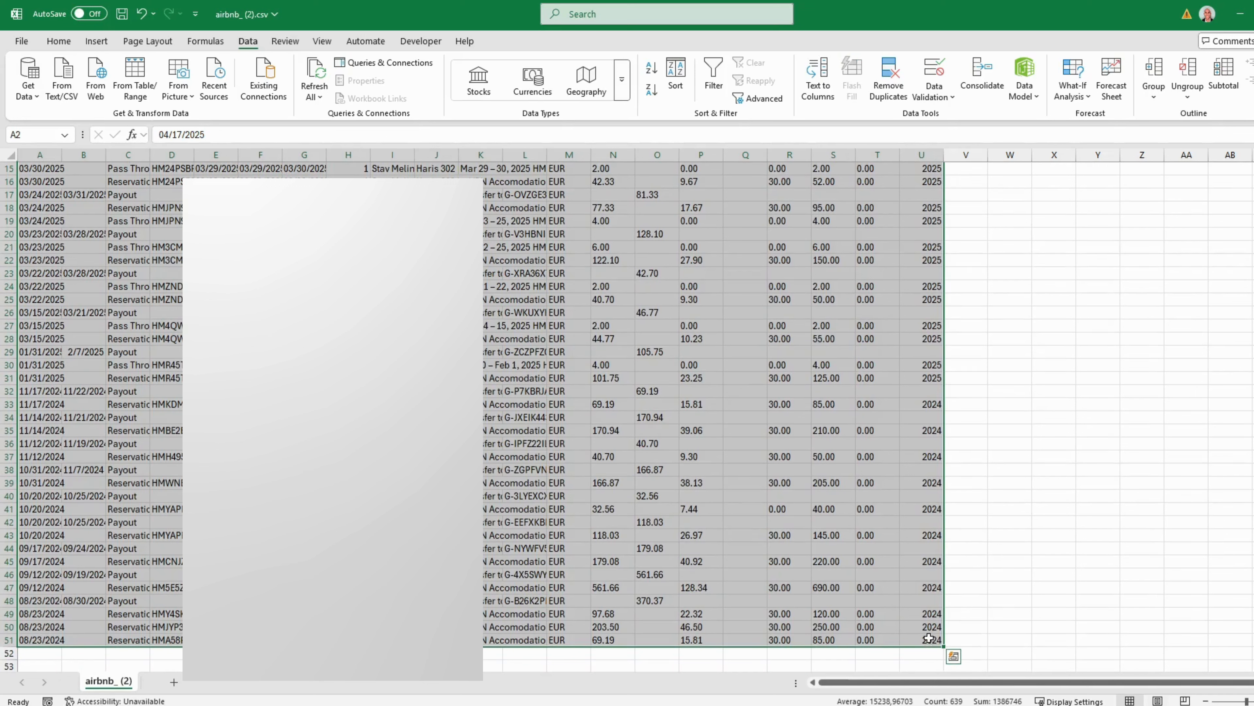
key("ctrl+c")
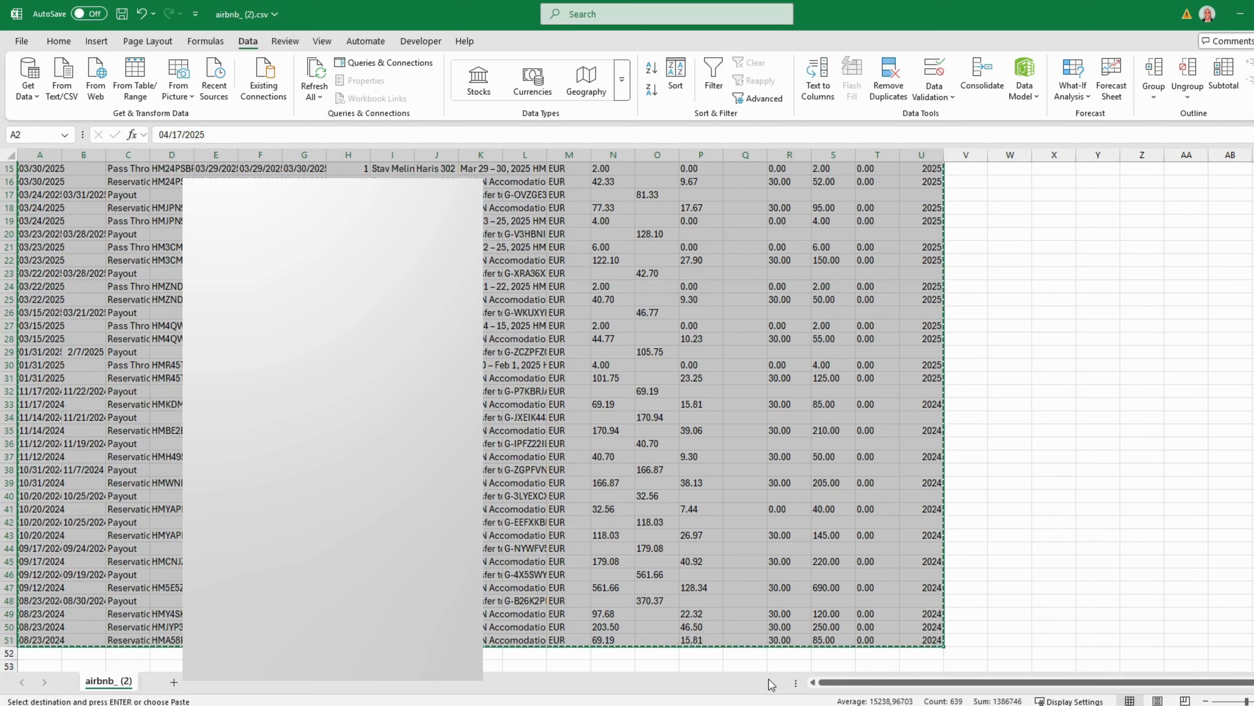
right_click(724, 613)
left_click(759, 235)
scroll(758, 237, "up", 5)
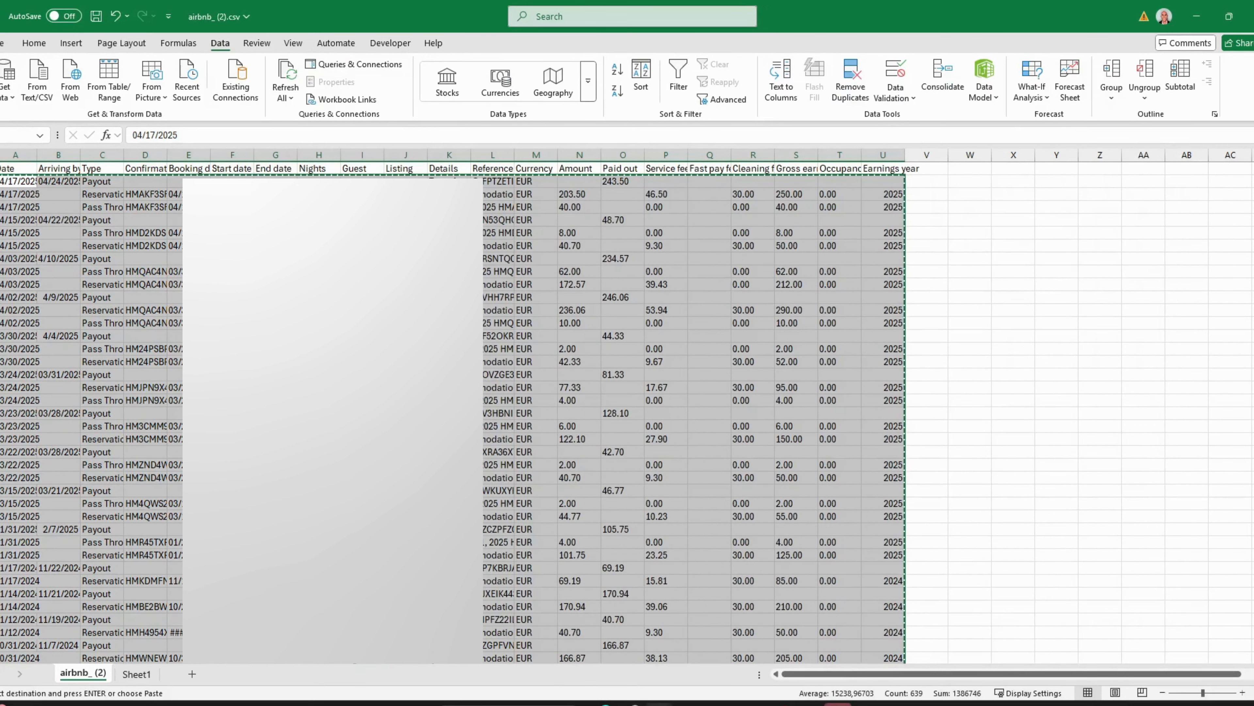
- Paste the transactions as values at A12 of the booking workbook and jump to Next Empty Row 62
mouse_move(657, 699)
left_click(612, 653)
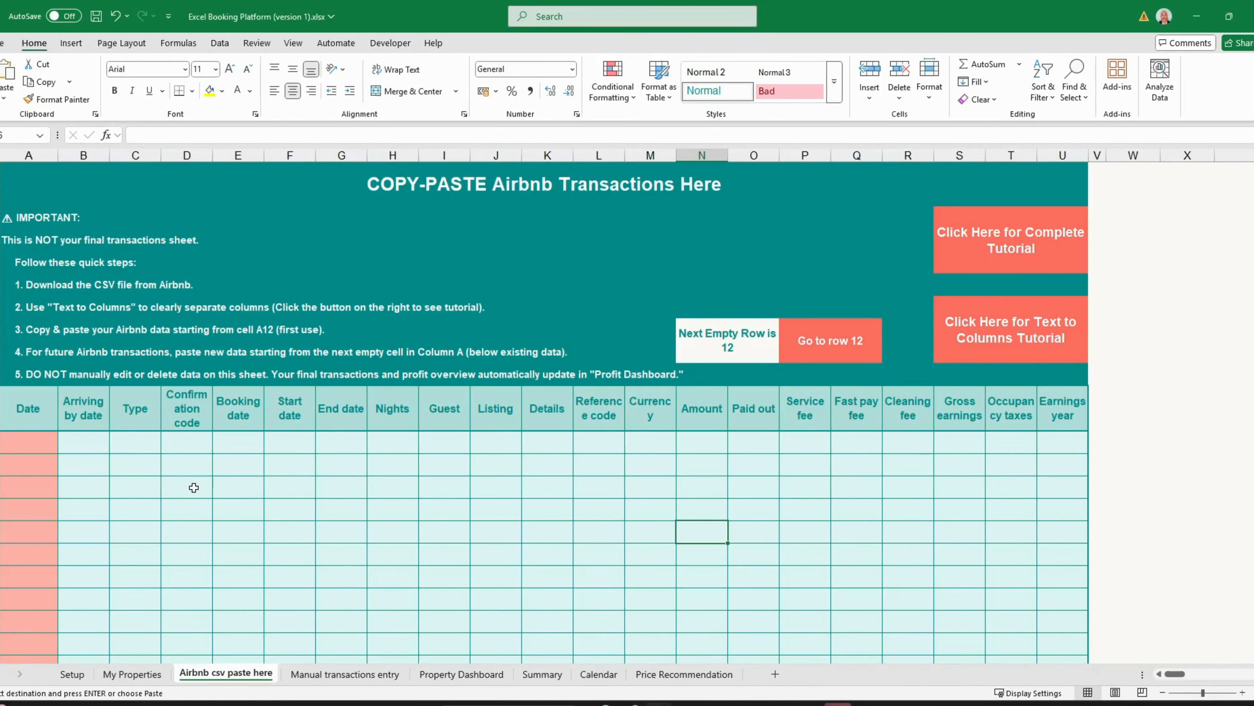
left_click(33, 441)
right_click(34, 441)
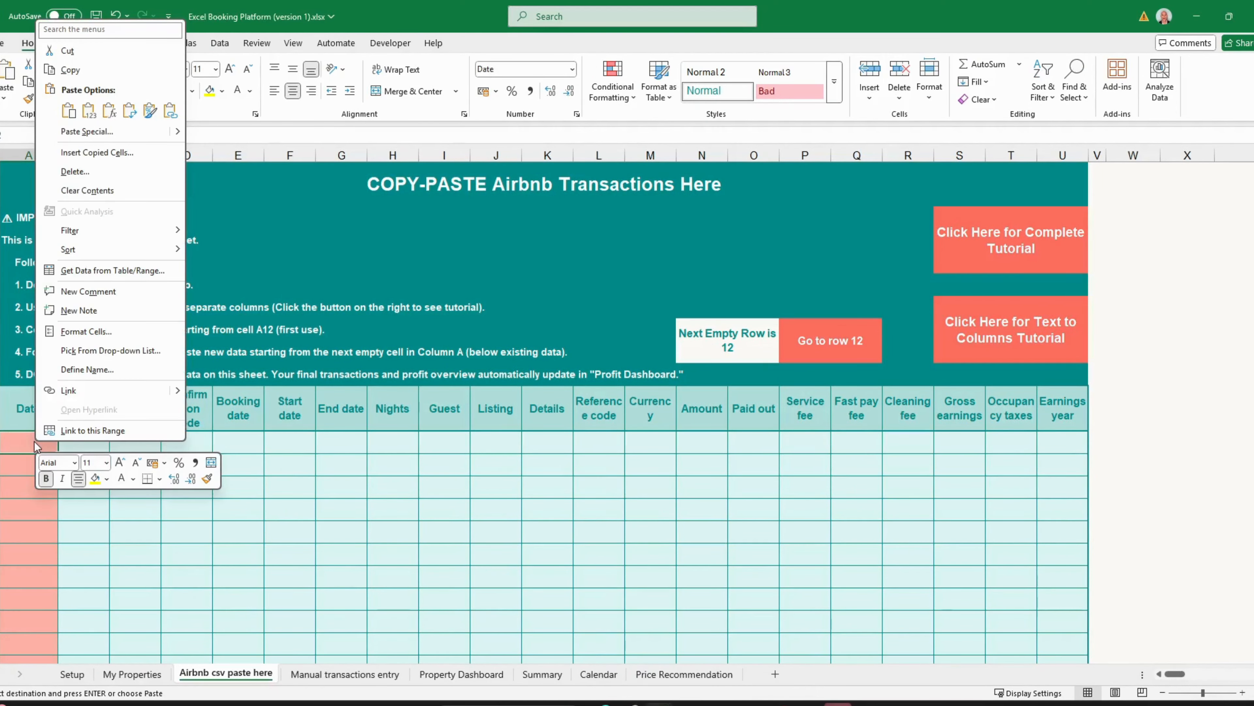
left_click(89, 111)
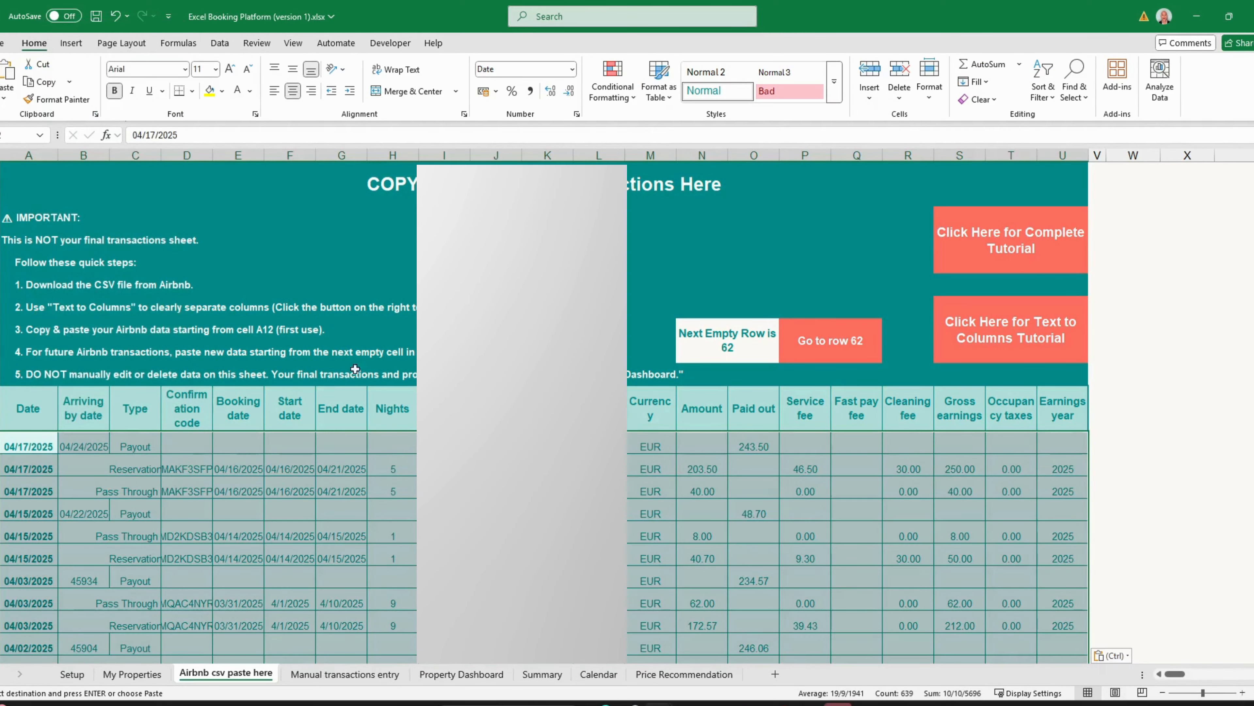
scroll(412, 467, "down", 1)
scroll(412, 466, "down", 15)
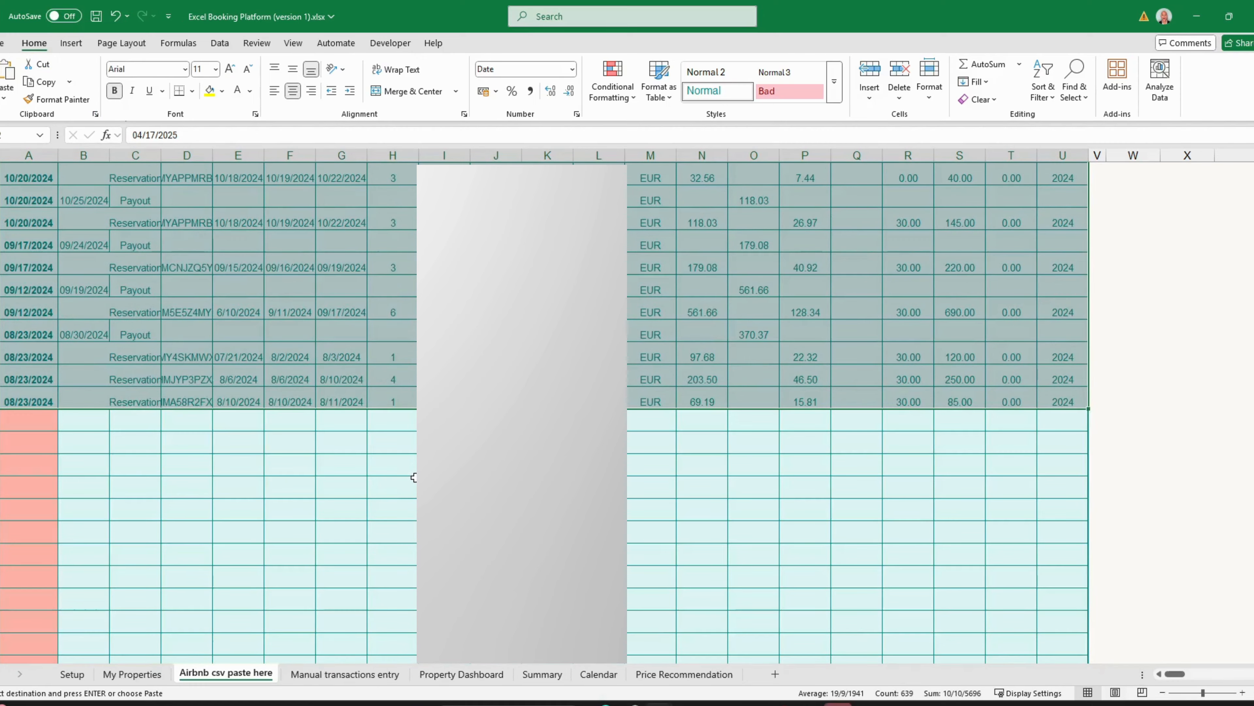
scroll(415, 486, "up", 20)
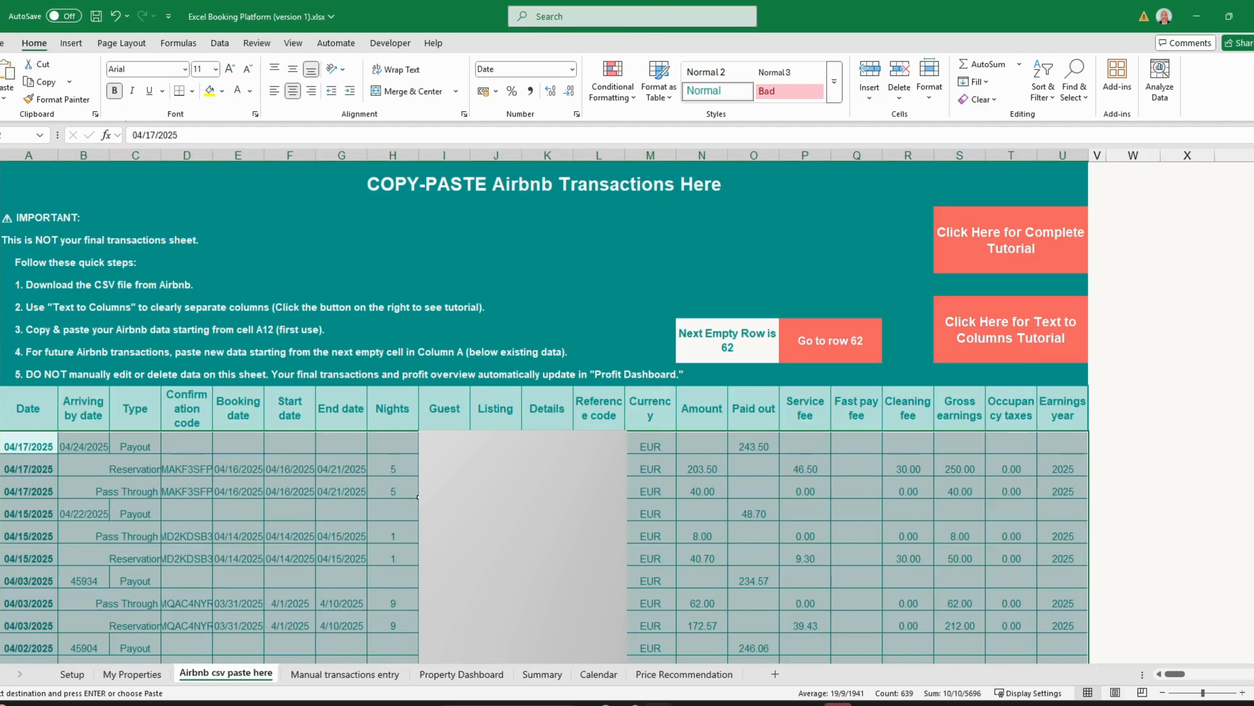
key("Escape")
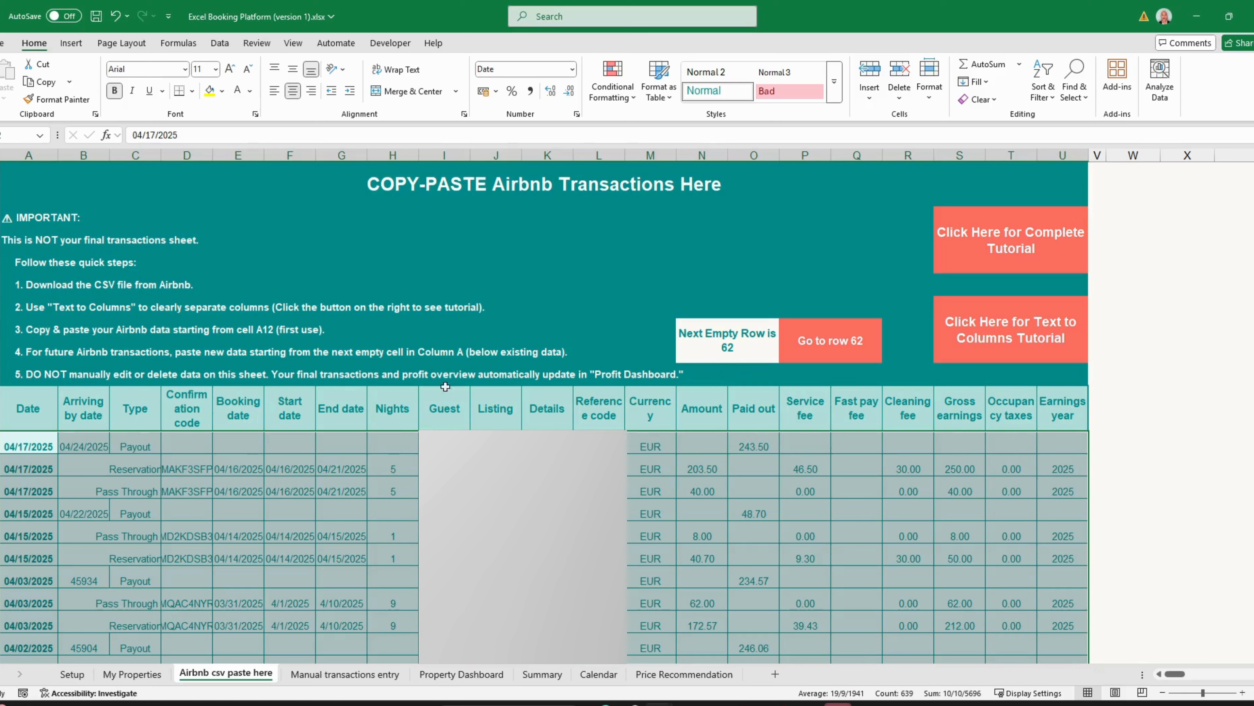
left_click(834, 348)
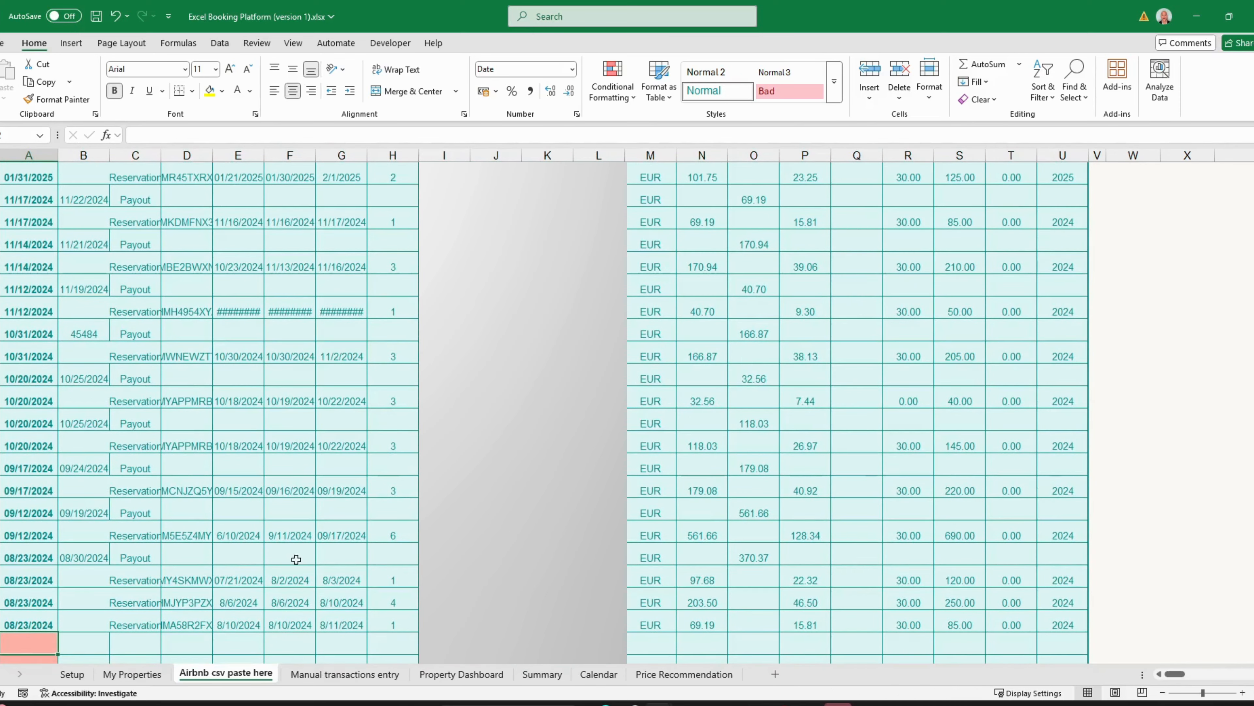
scroll(639, 480, "up", 15)
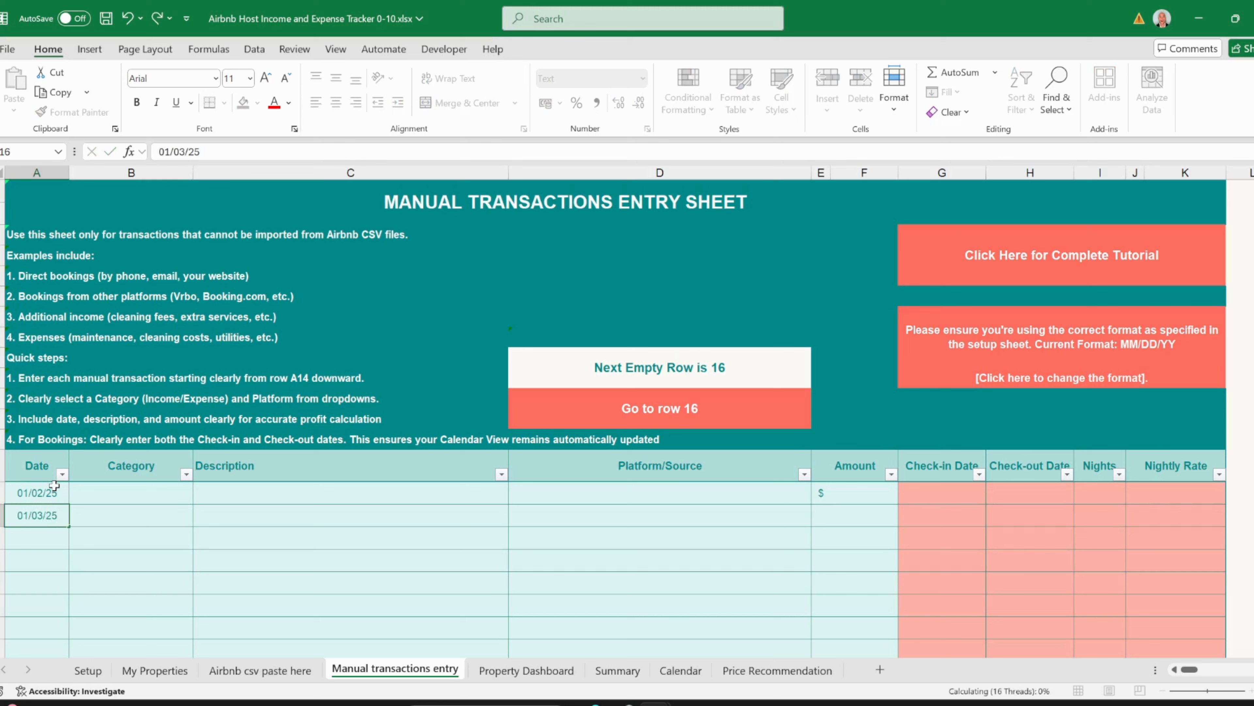
- Add a third manual entry dated 01/17/25 and bring up the first row's Category choices
key("Return")
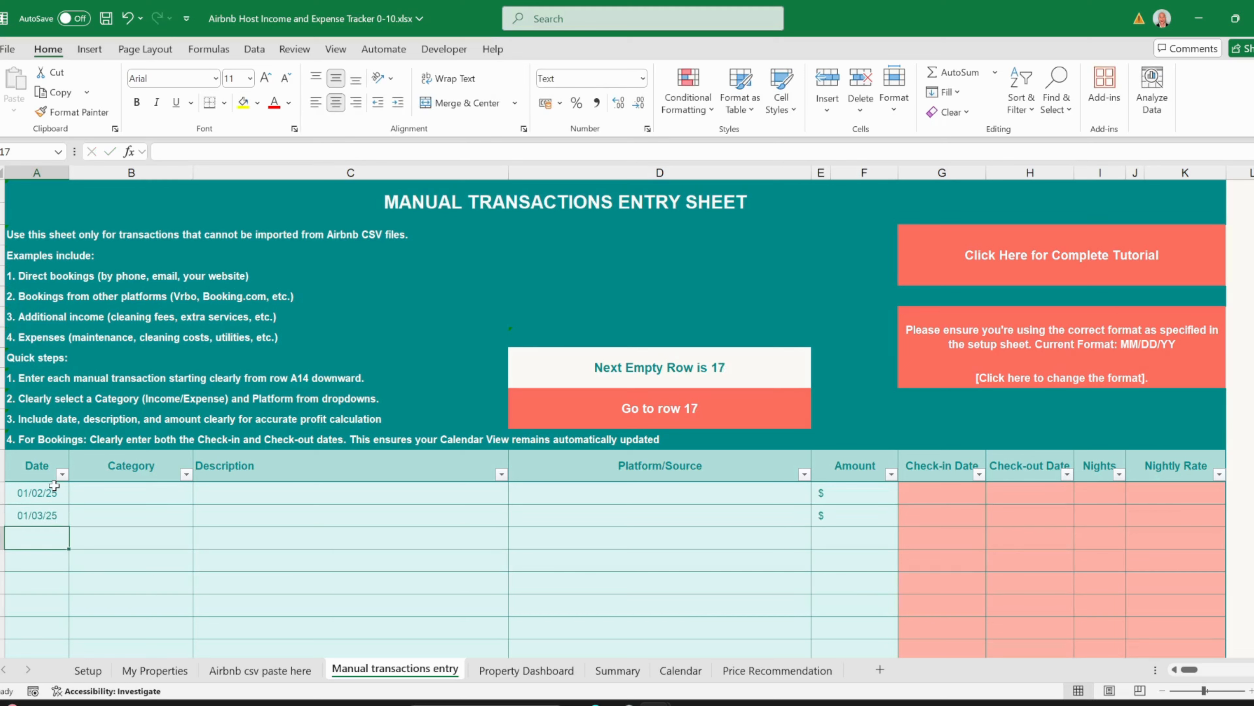
type("01/17")
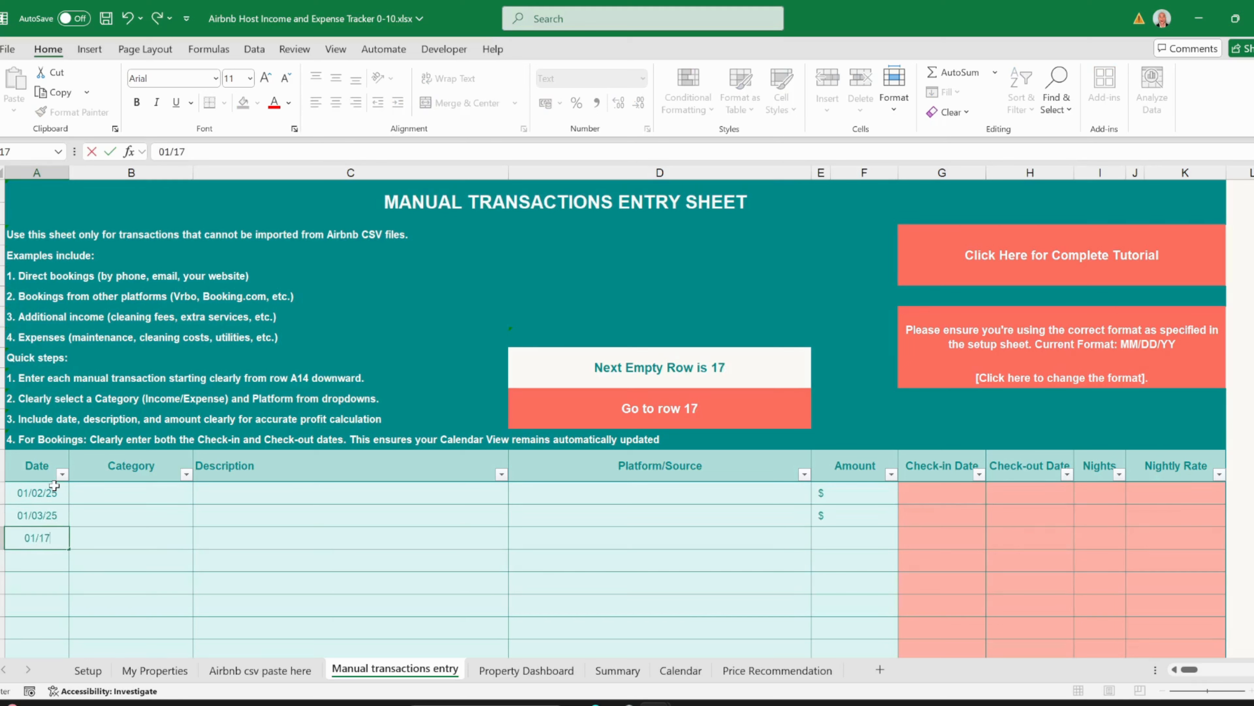
type("/25")
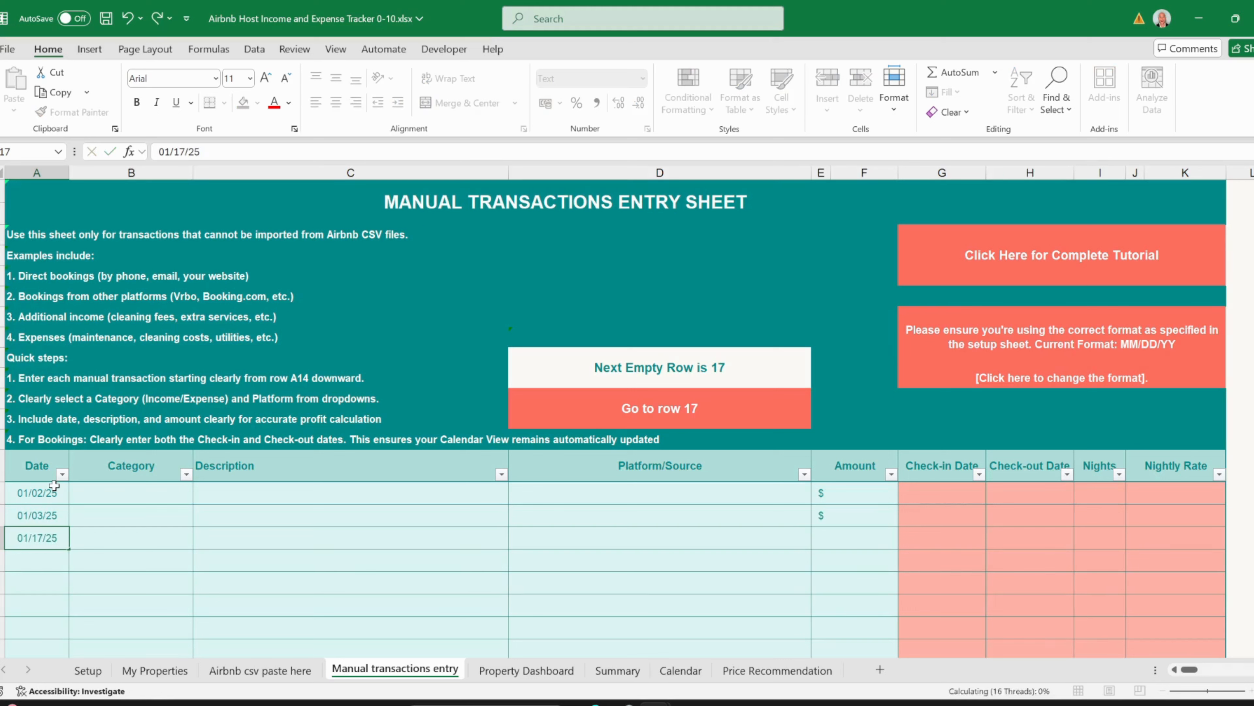
key("Tab")
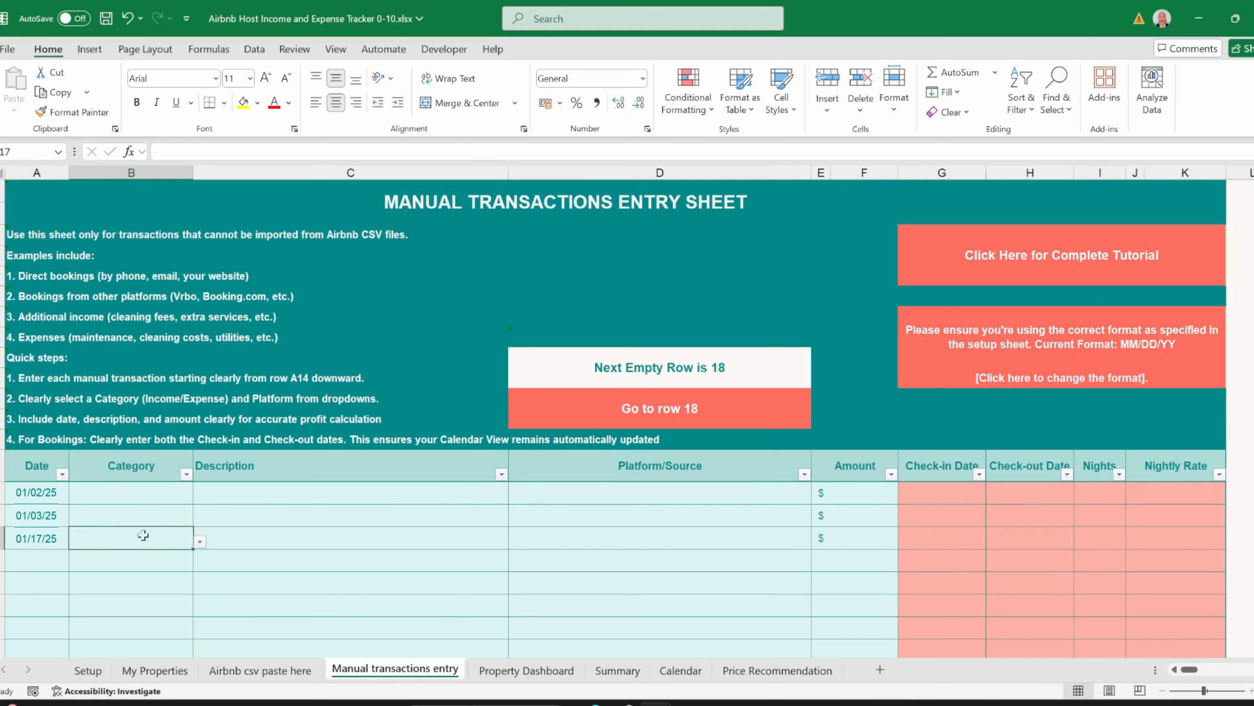
left_click(175, 494)
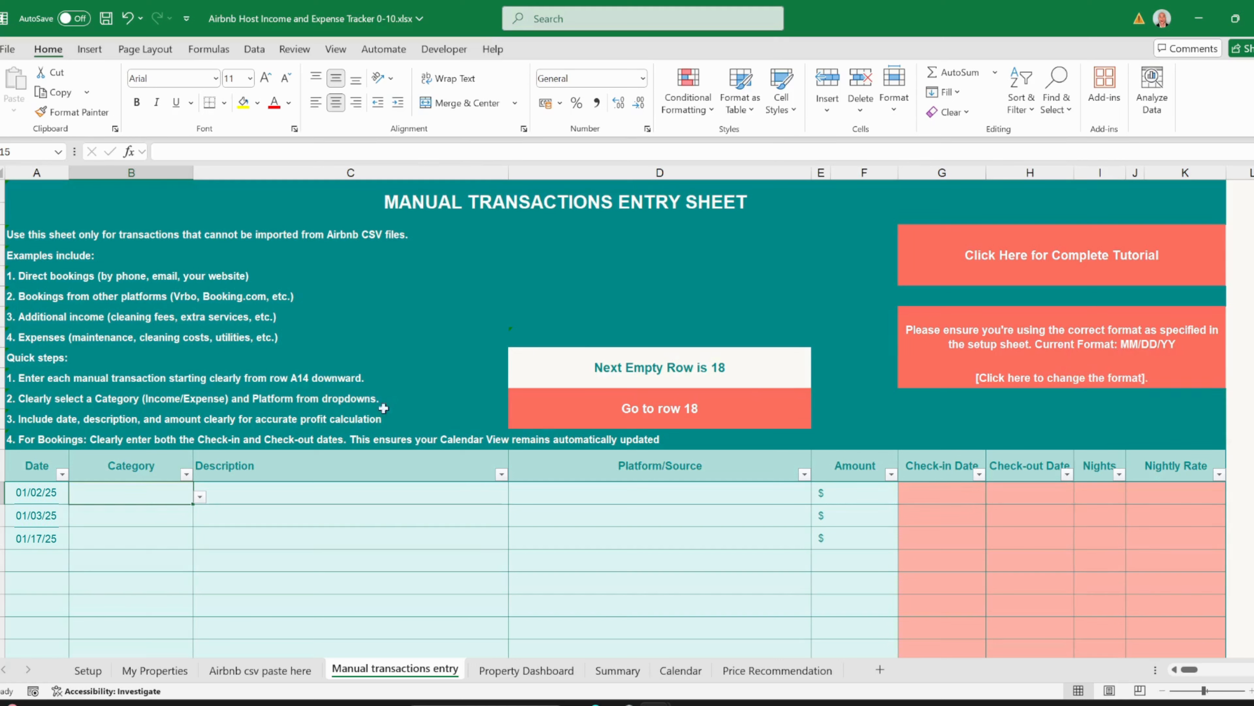
left_click(200, 496)
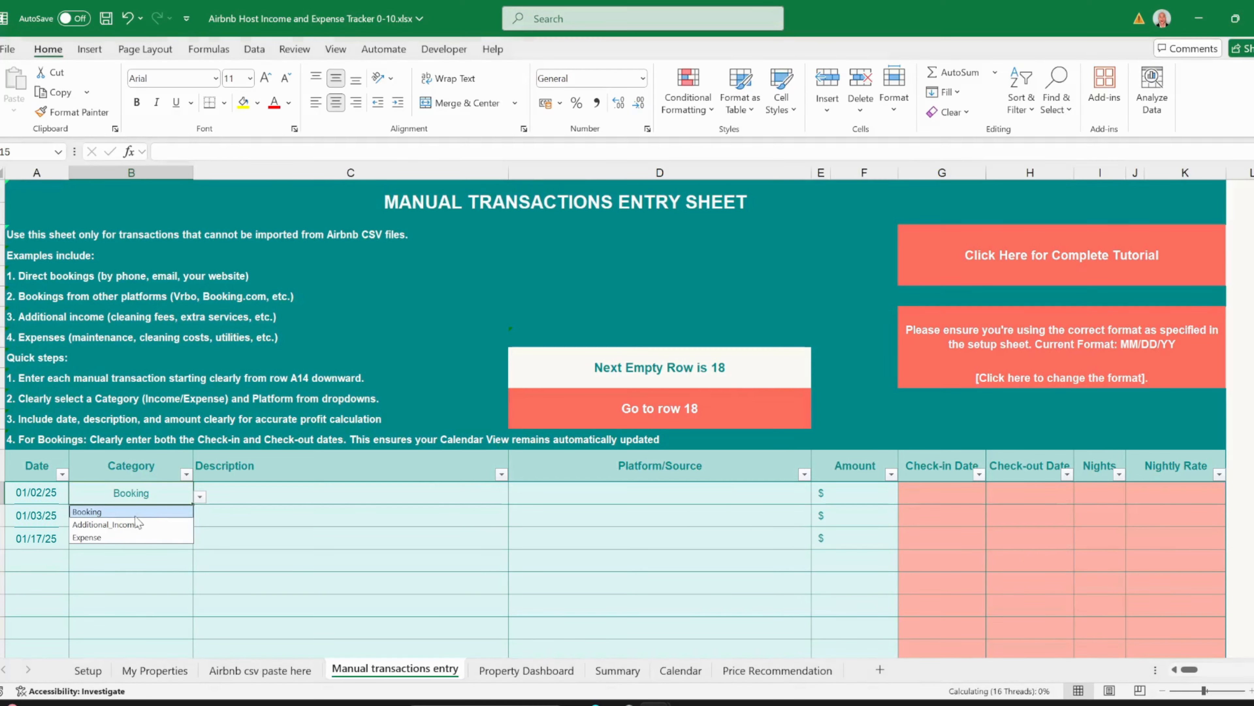
- Set categories: Booking for 01/02/25, Expense for 01/03/25, Additional_Income for 01/17/25
left_click(126, 511)
left_click(127, 513)
left_click(200, 519)
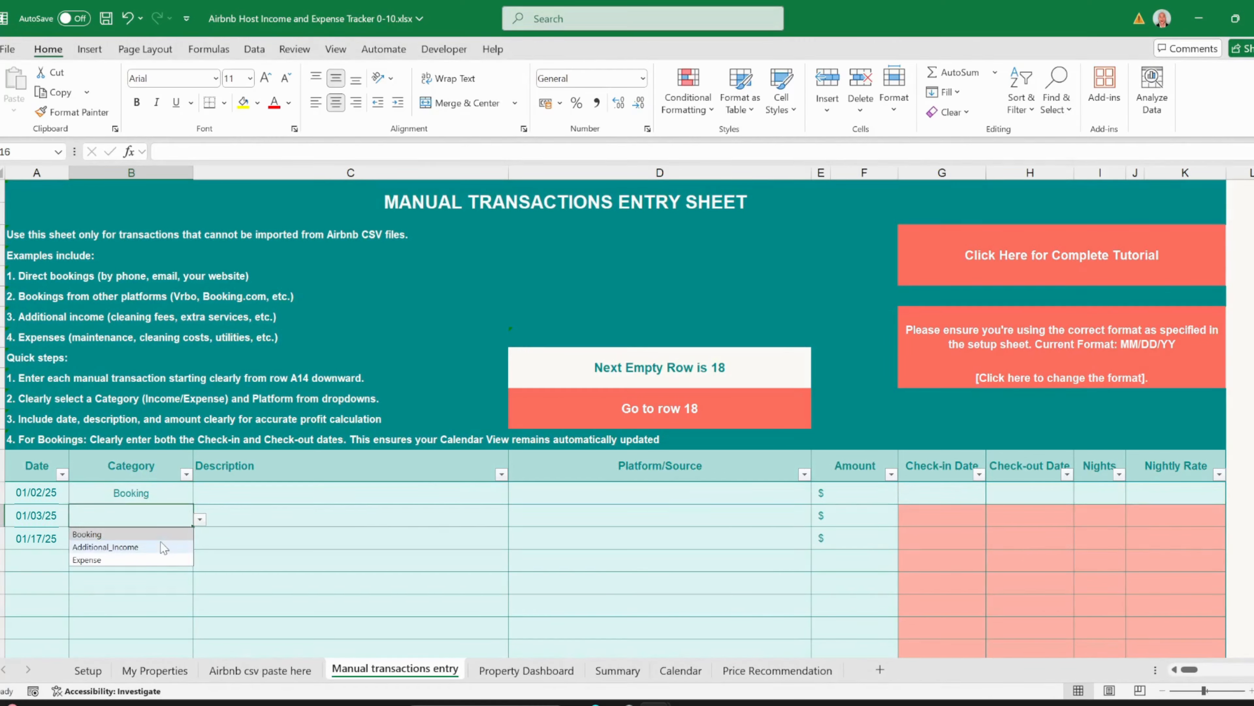
left_click(146, 559)
left_click(143, 539)
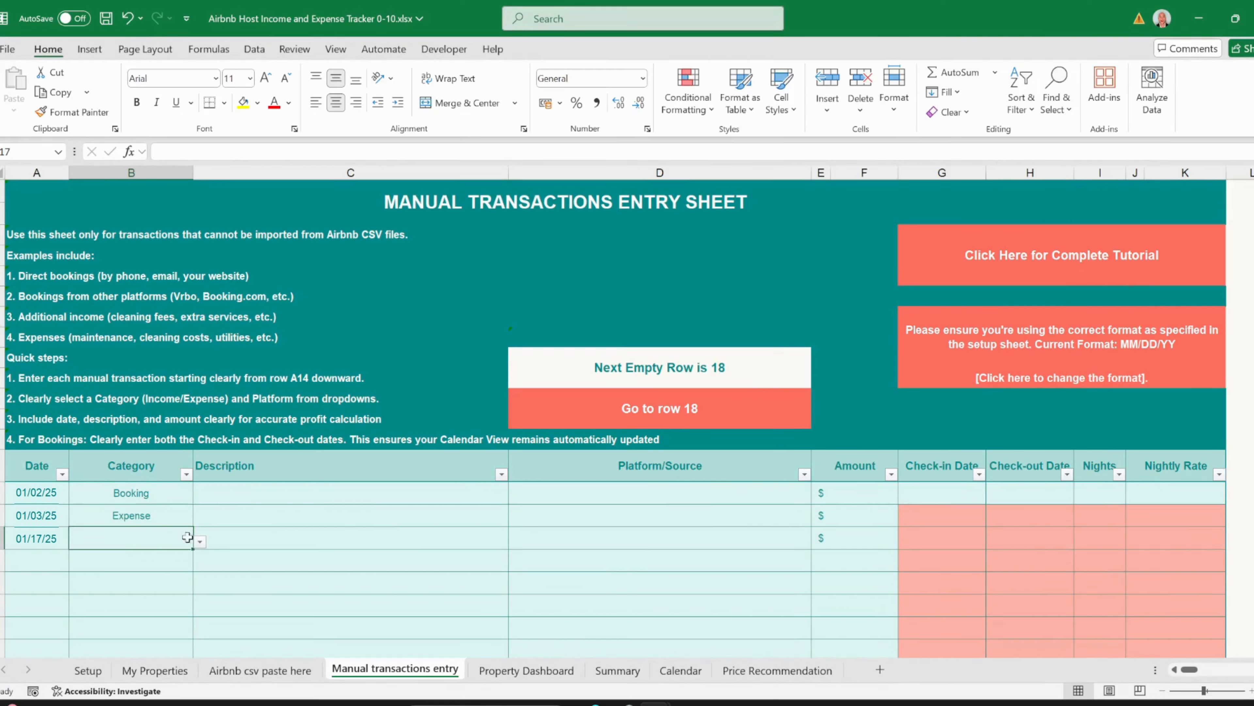
left_click(200, 541)
left_click(156, 569)
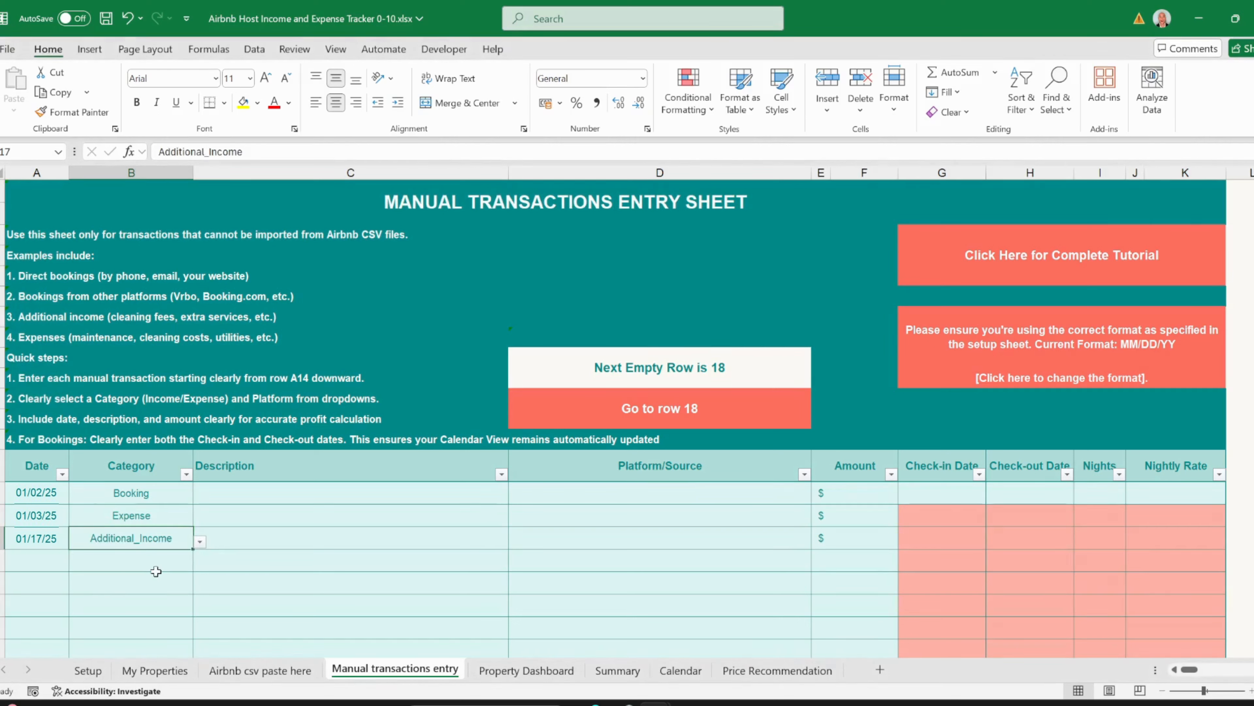
- Set descriptions to Test Property 123 and Airbnb hosting fees (Recurring)
left_click(269, 497)
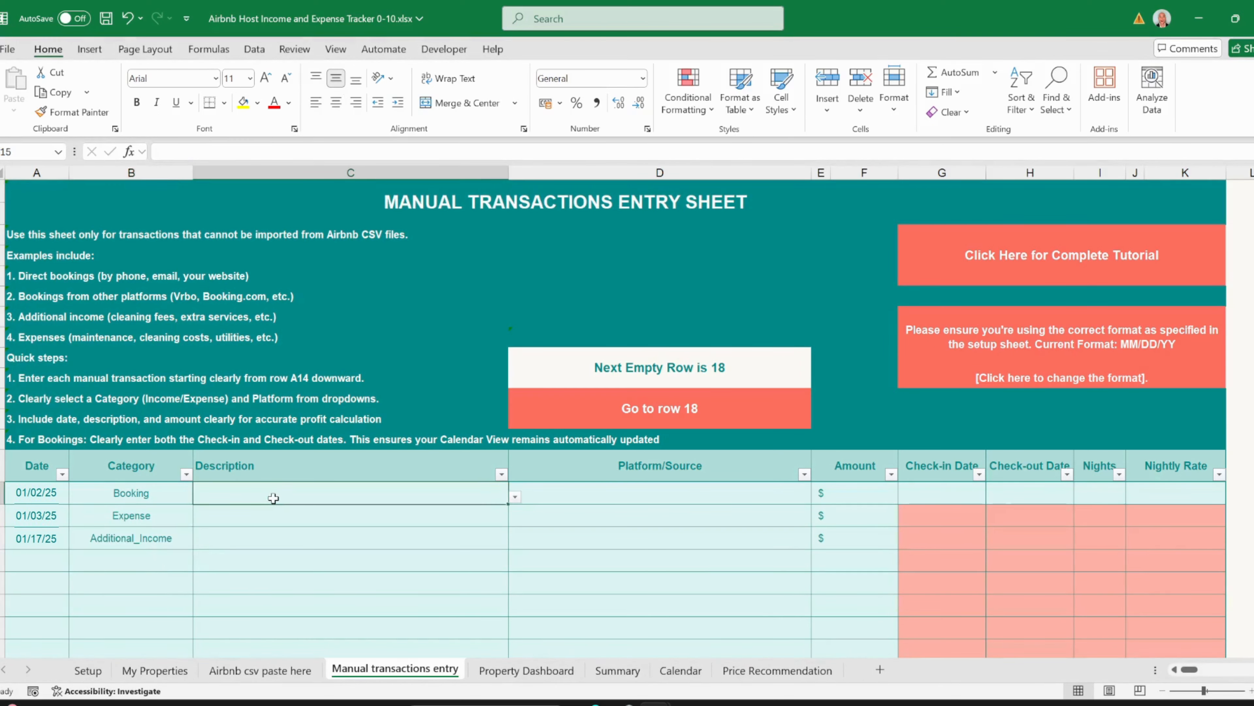
left_click(515, 496)
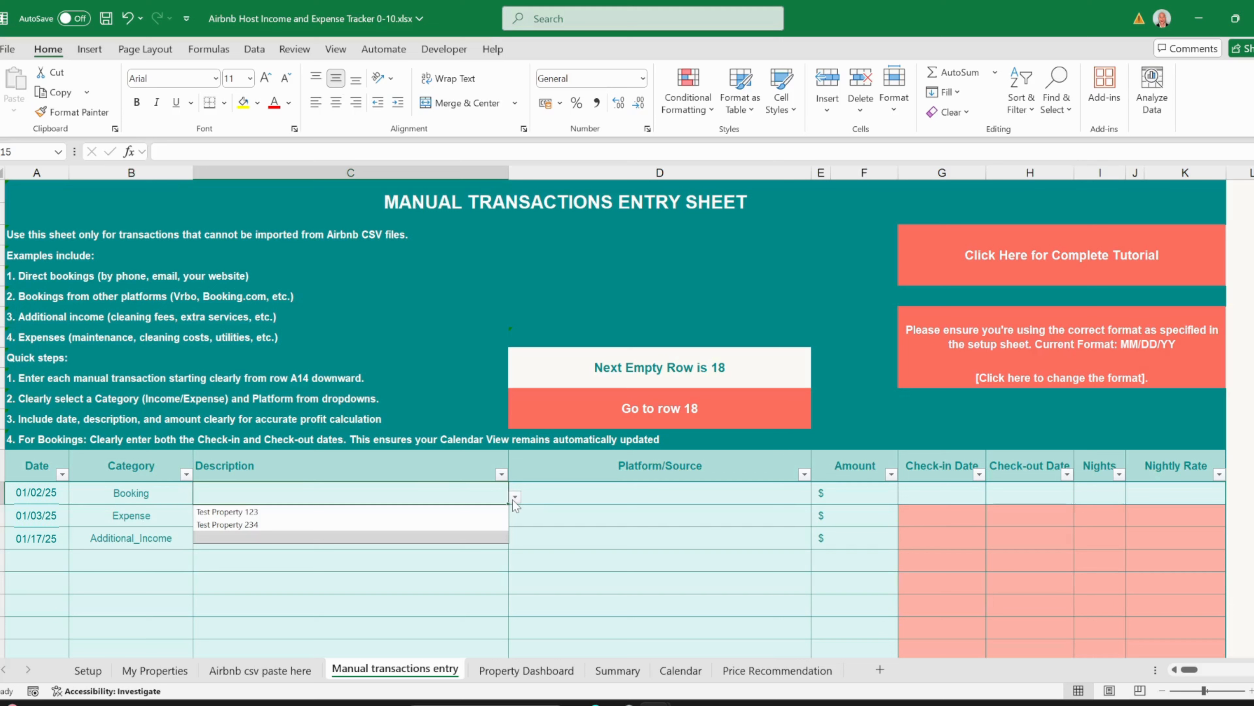
left_click(167, 494)
left_click(276, 492)
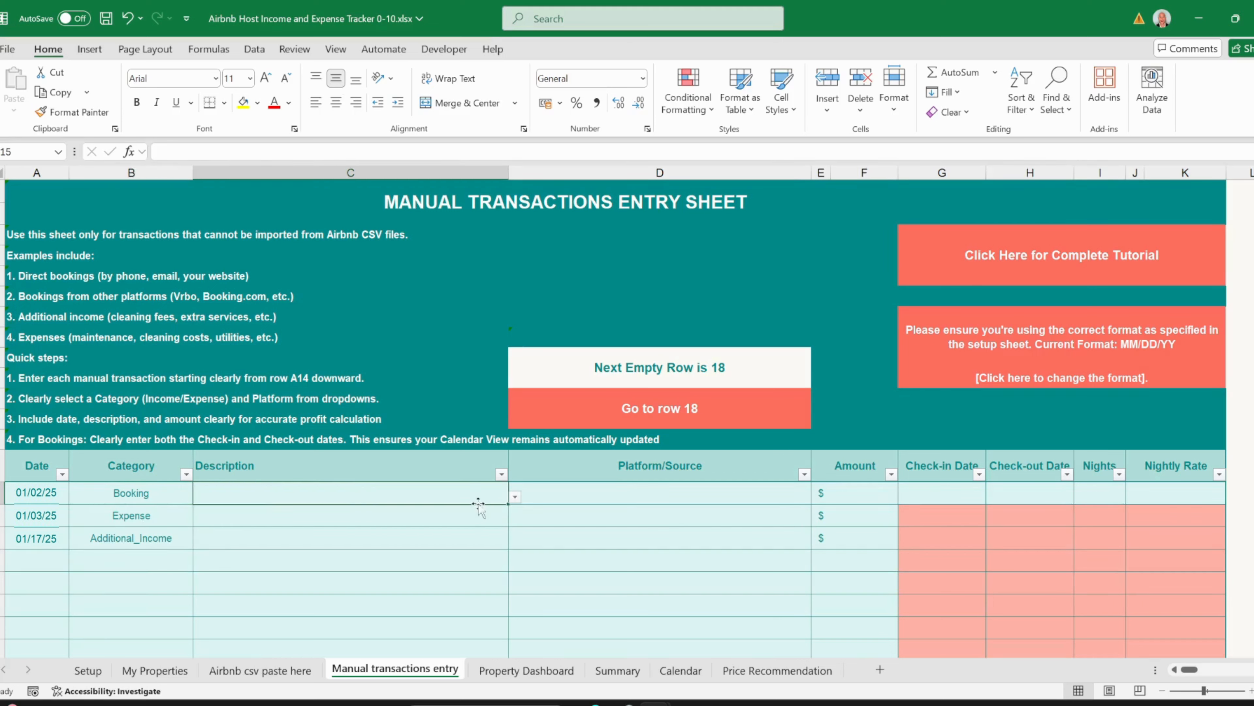
left_click(515, 496)
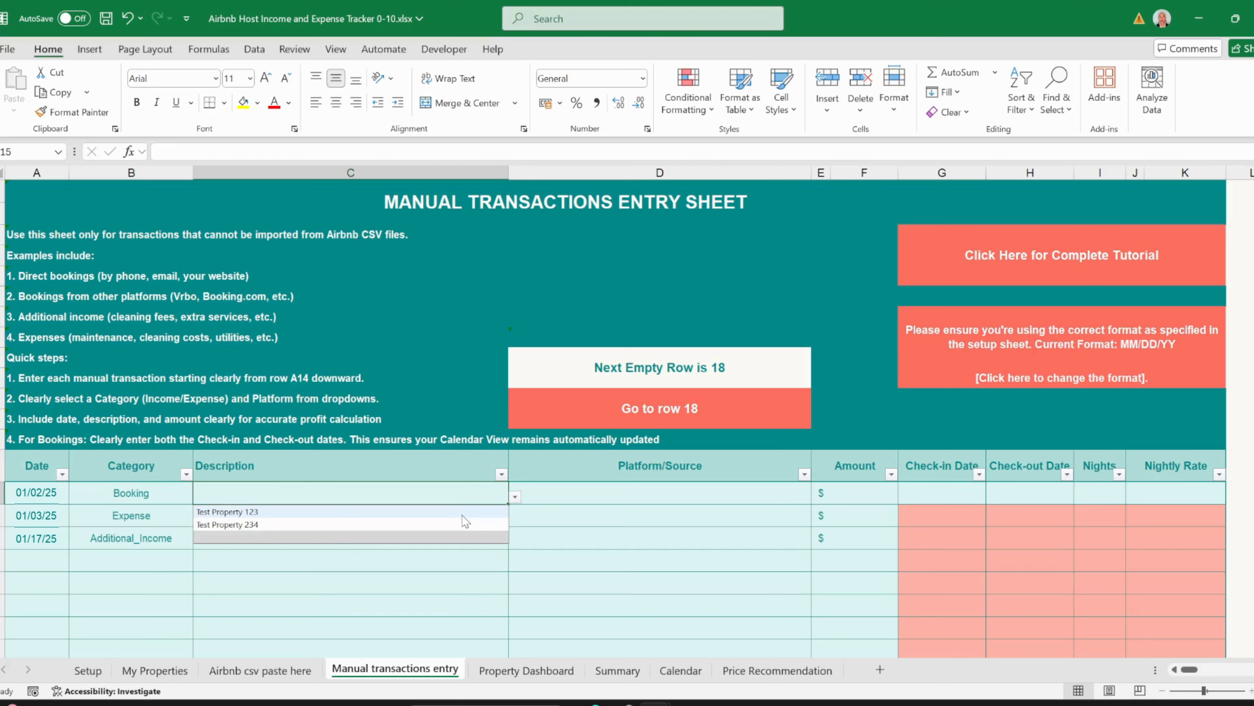
left_click(390, 512)
left_click(259, 516)
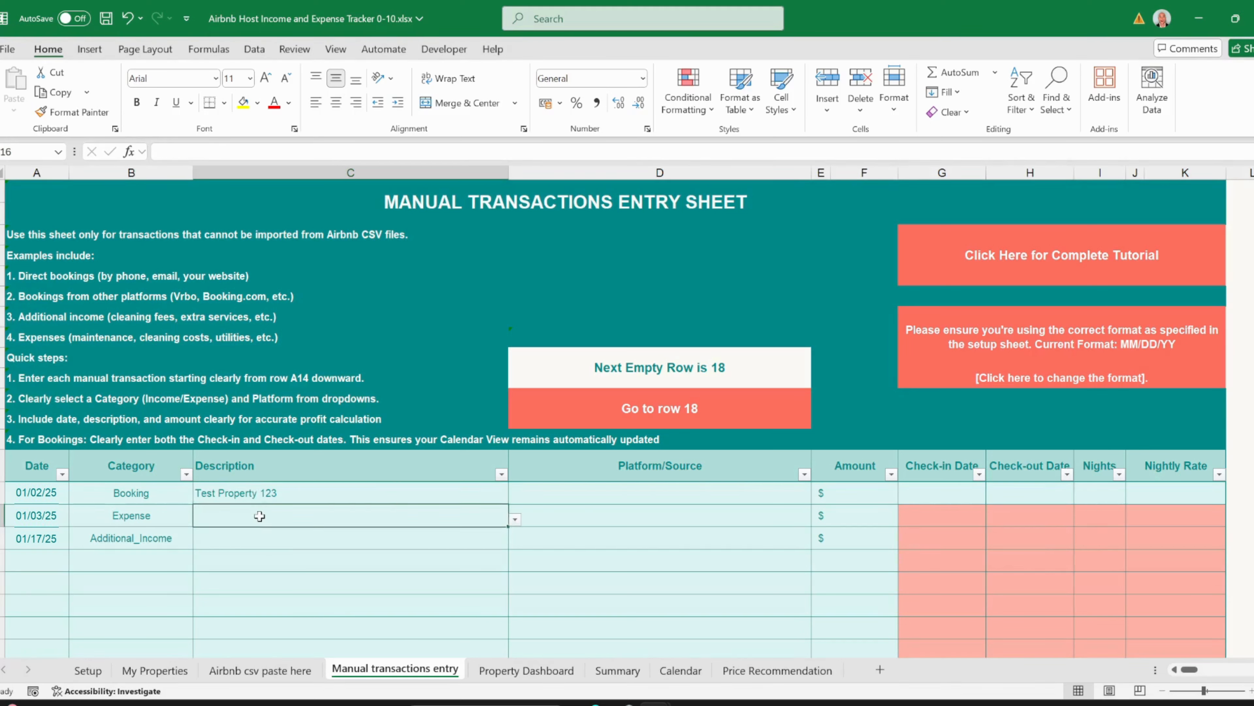
left_click(514, 519)
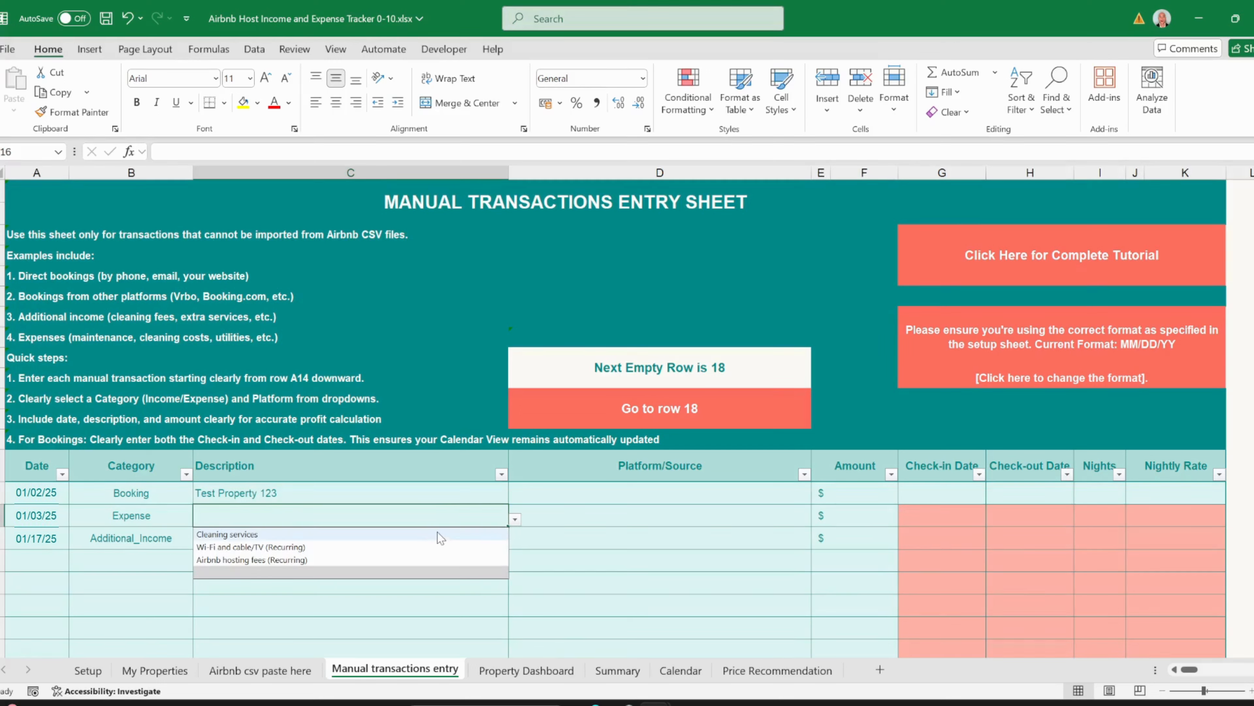
left_click(416, 560)
- Type the custom description Cleaning Fee for the 01/17/25 entry
left_click(369, 538)
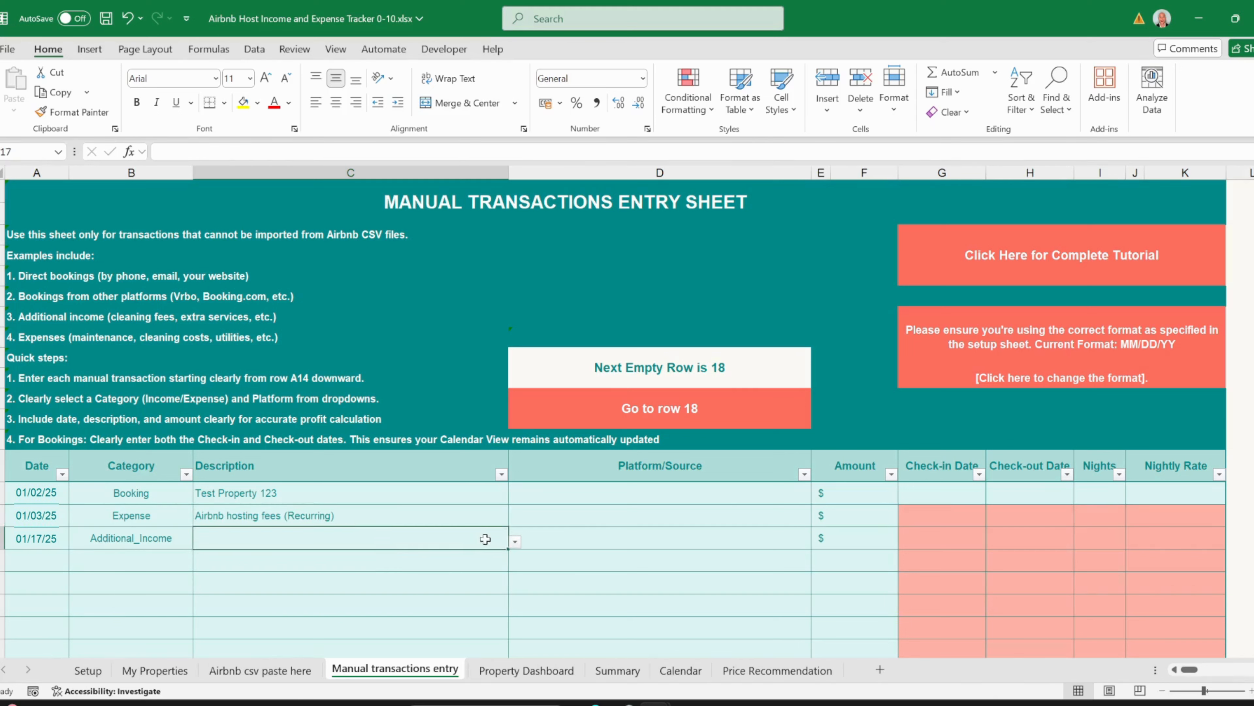
left_click(515, 541)
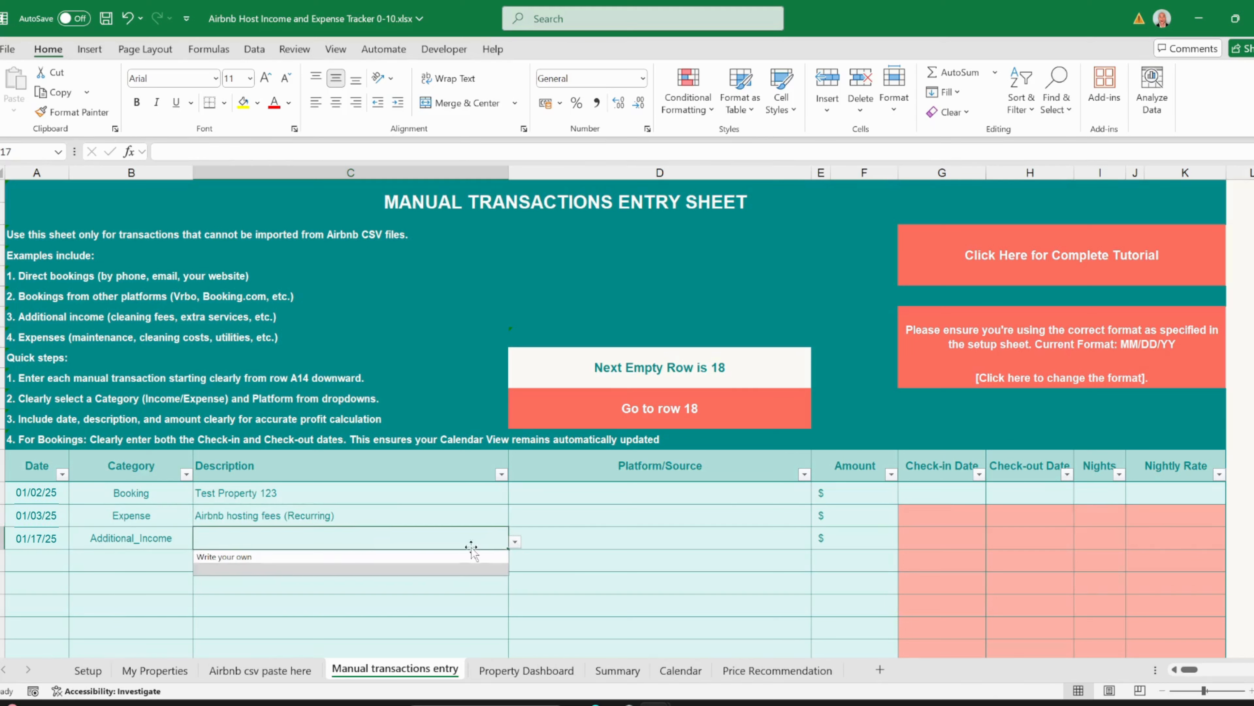
left_click(424, 569)
type("Cleaning")
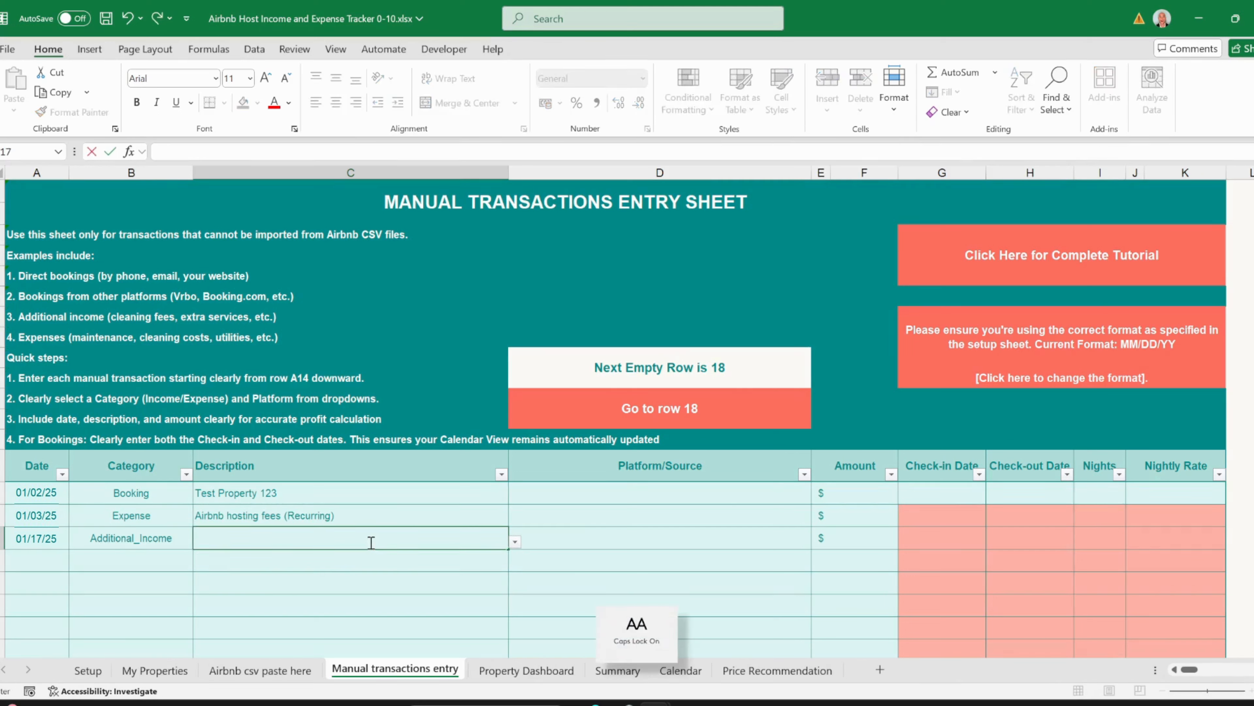
type(" Fee")
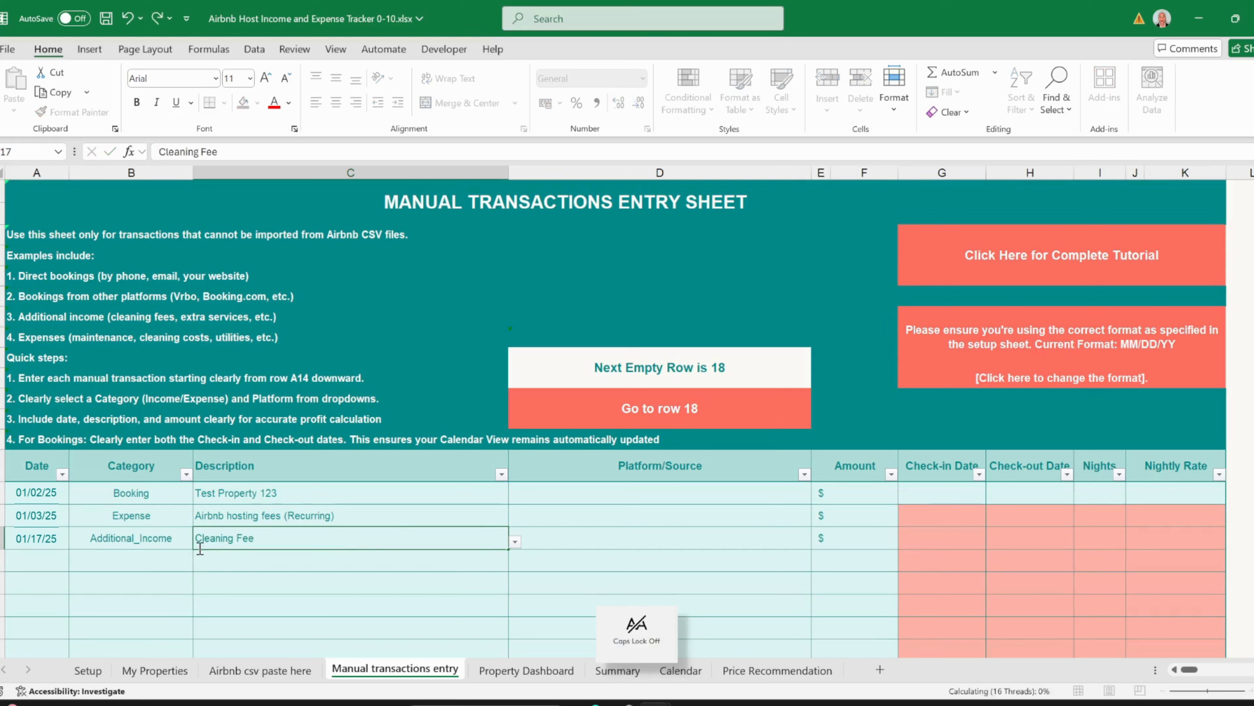
left_click(185, 561)
- Set row 18's category to Additional_Income
left_click(200, 566)
left_click(131, 593)
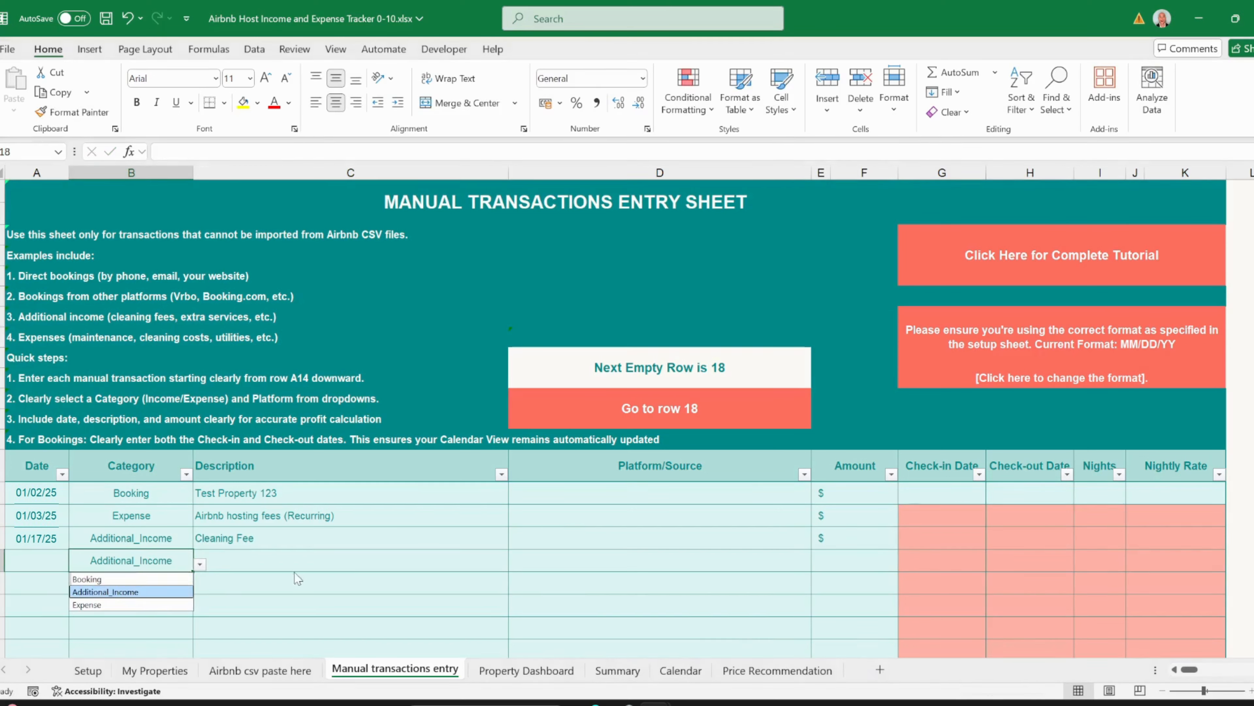
left_click(404, 560)
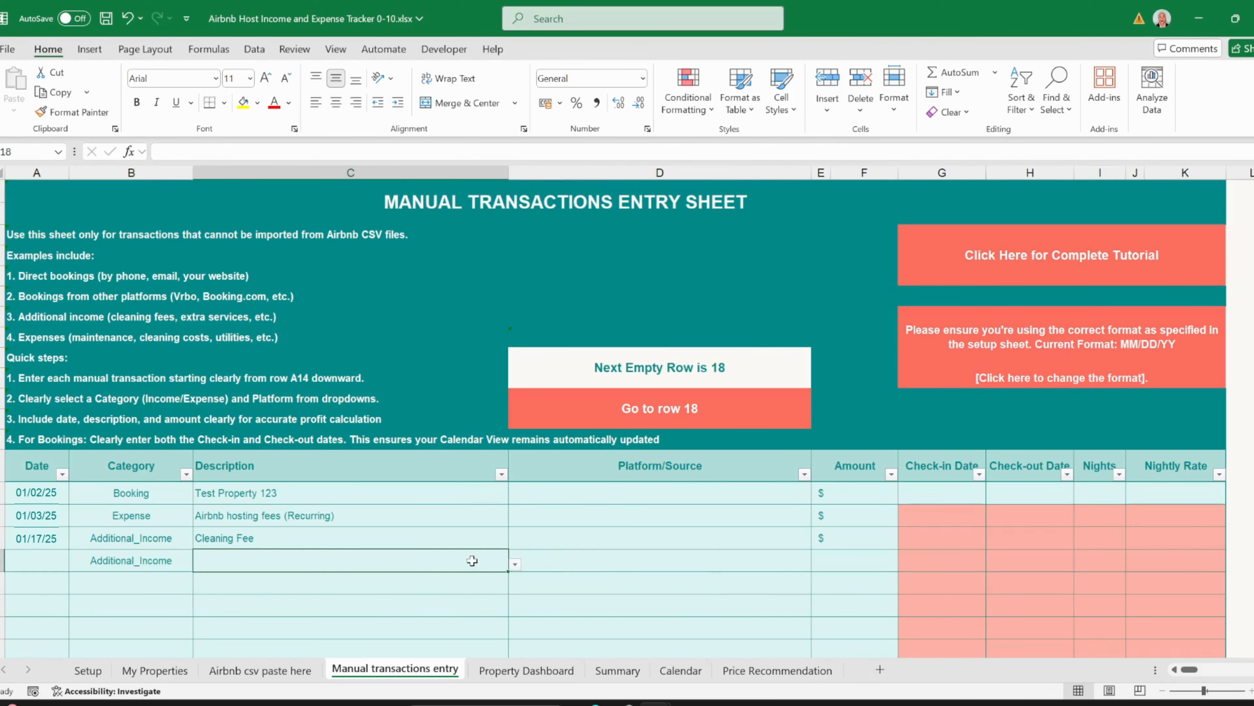
left_click(515, 563)
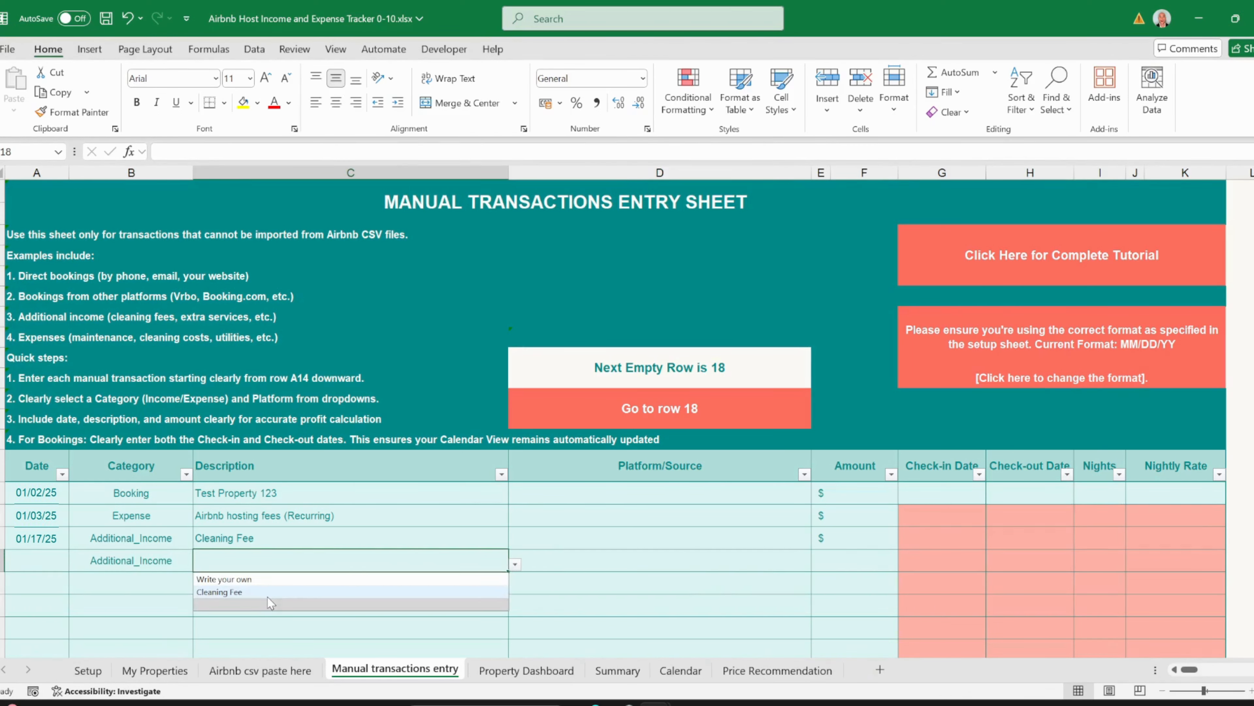
left_click(583, 494)
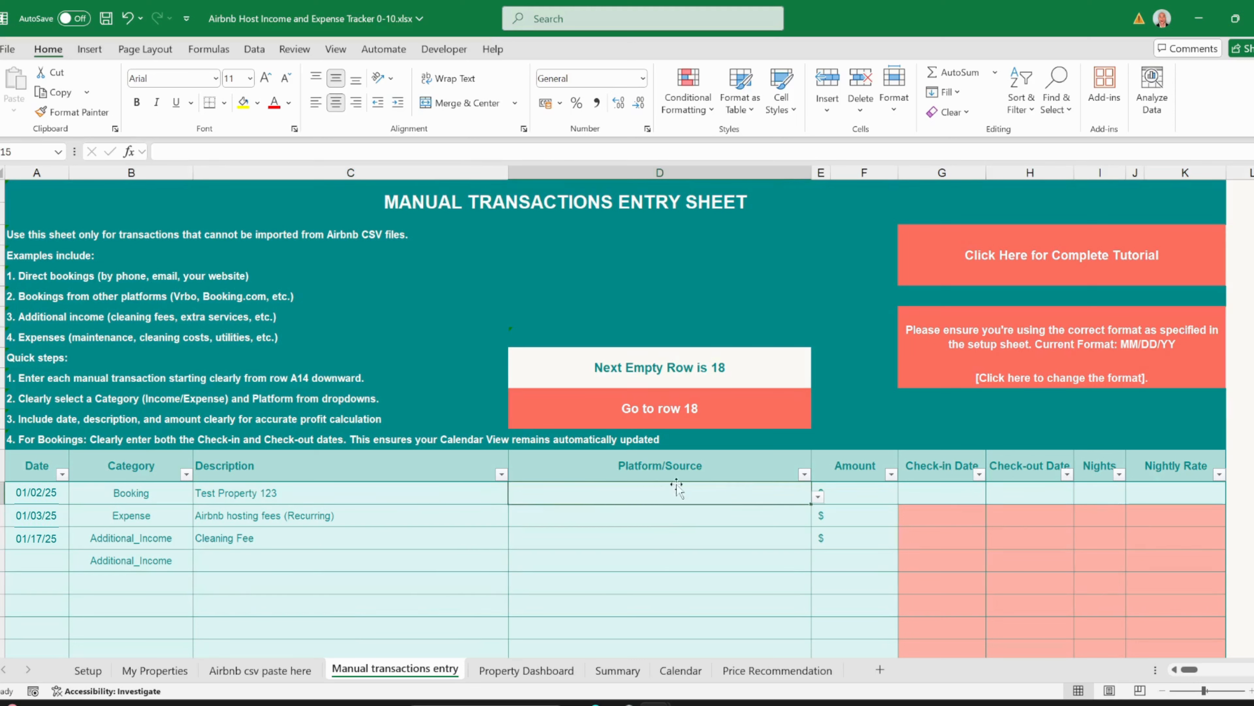
- Choose All properties as Platform/Source for the 01/17/25 Cleaning Fee entry
left_click(818, 497)
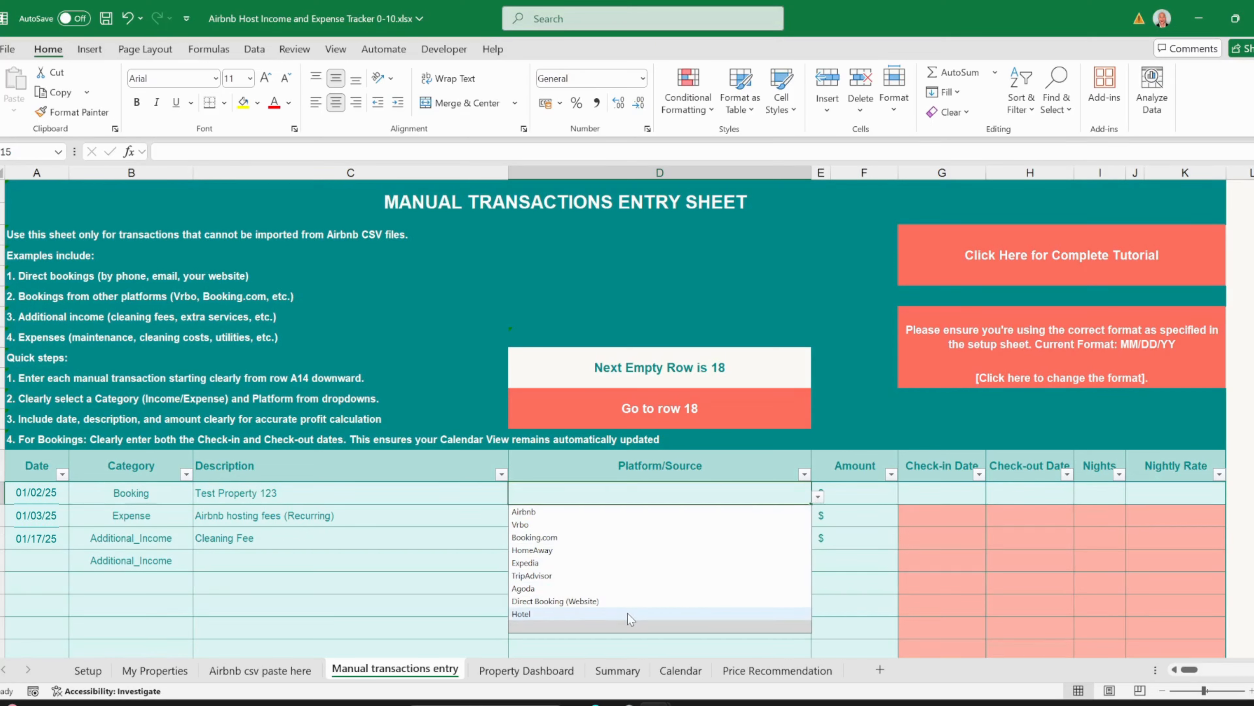
left_click(626, 487)
left_click(659, 515)
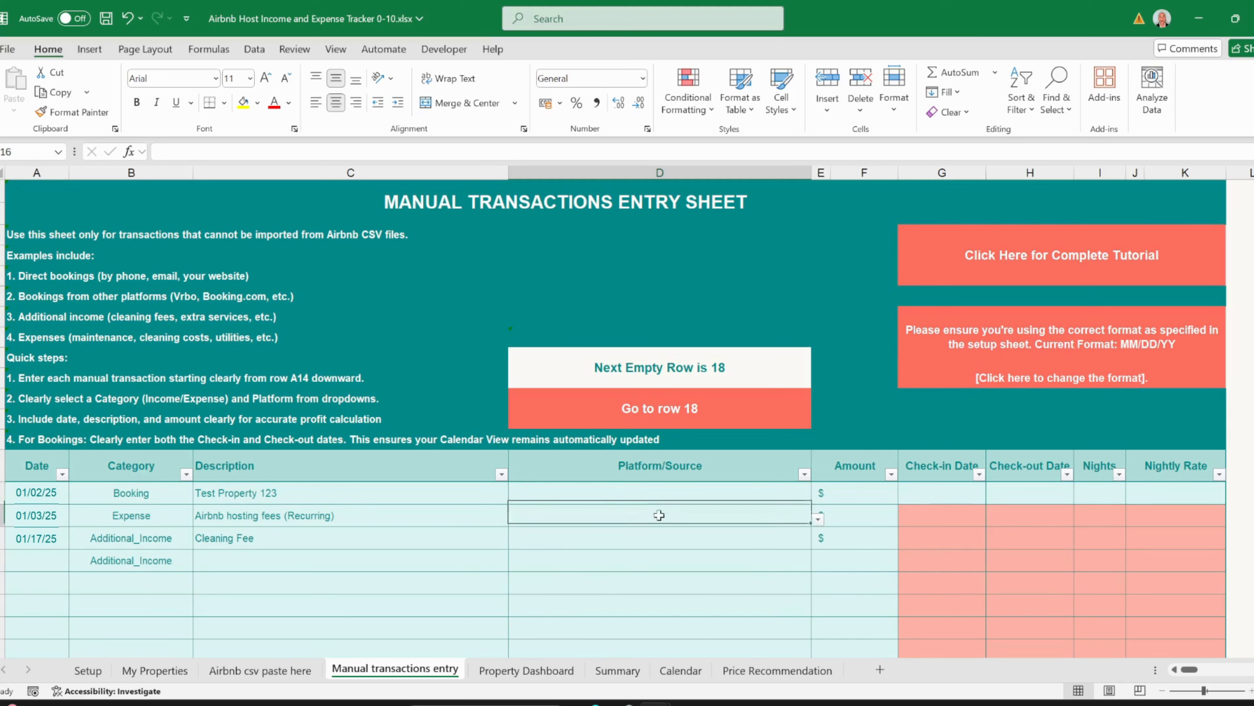
left_click(818, 520)
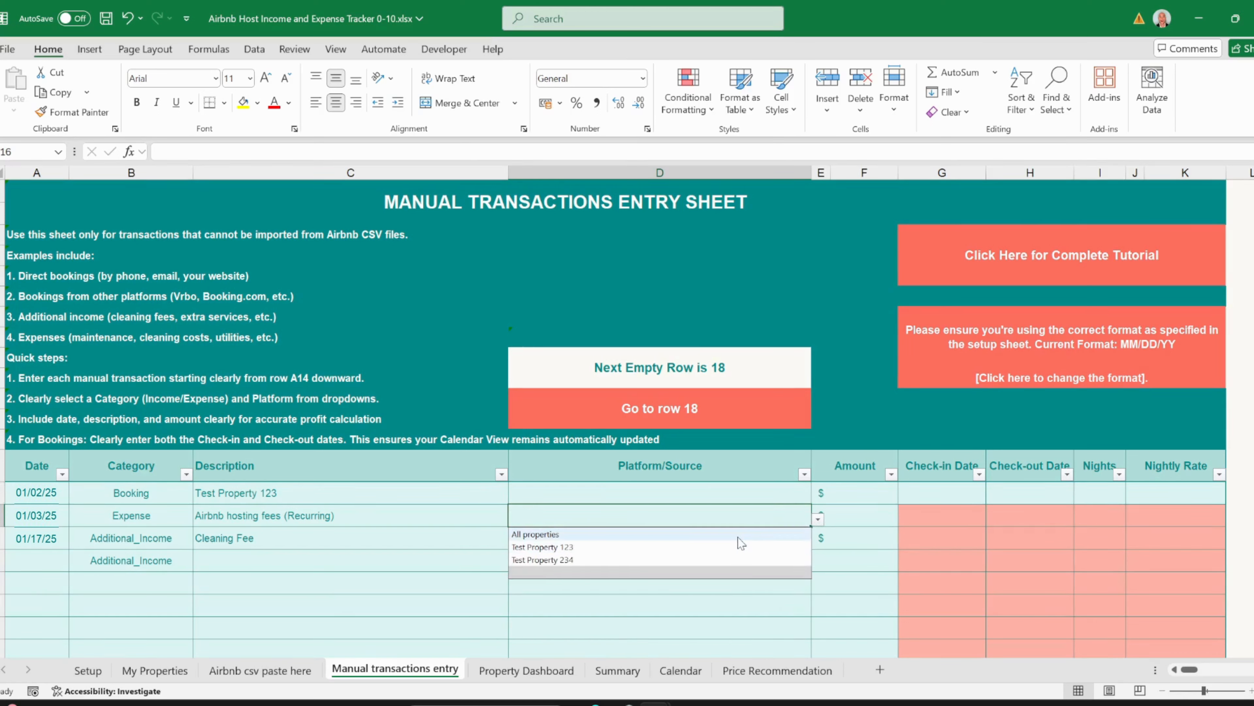
left_click(744, 517)
left_click(739, 536)
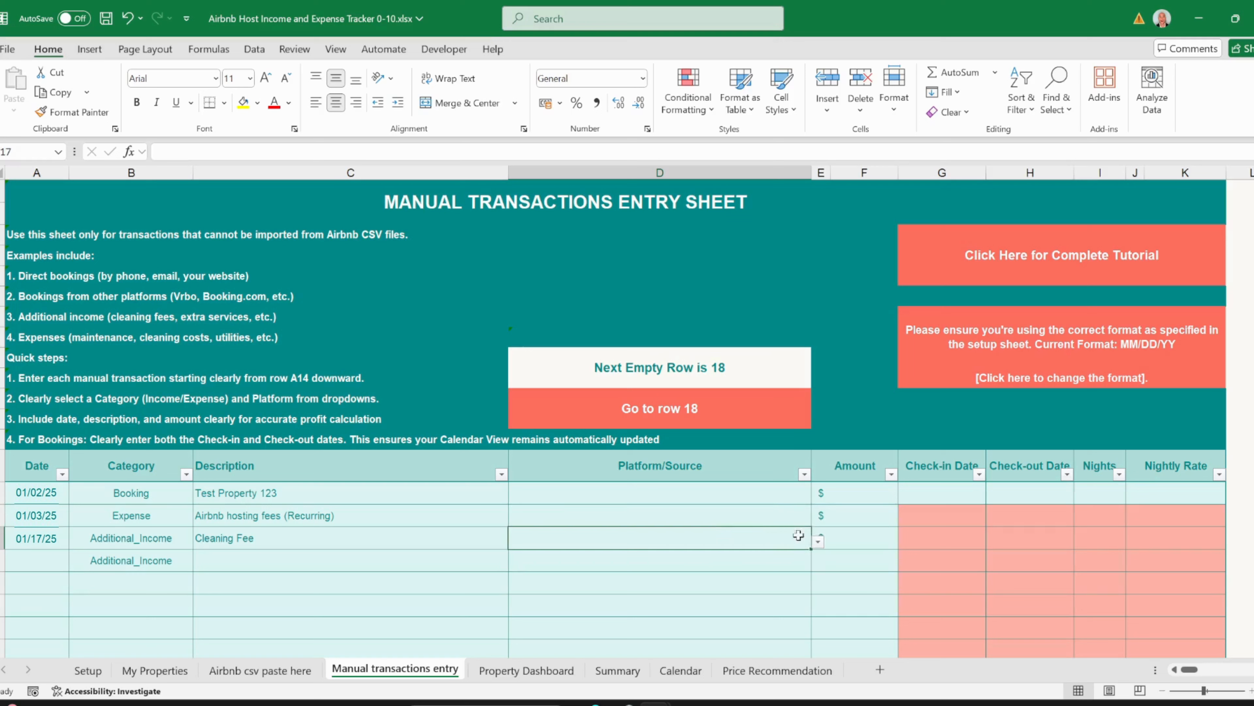
left_click(818, 540)
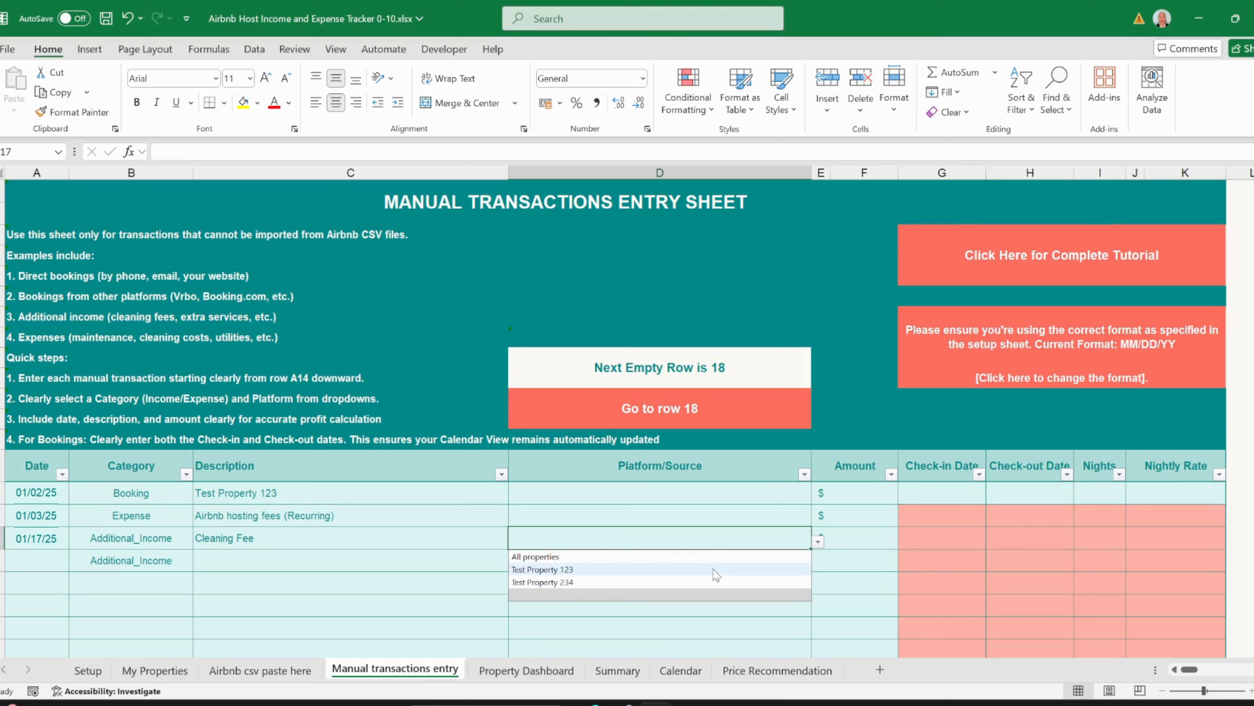
left_click(714, 557)
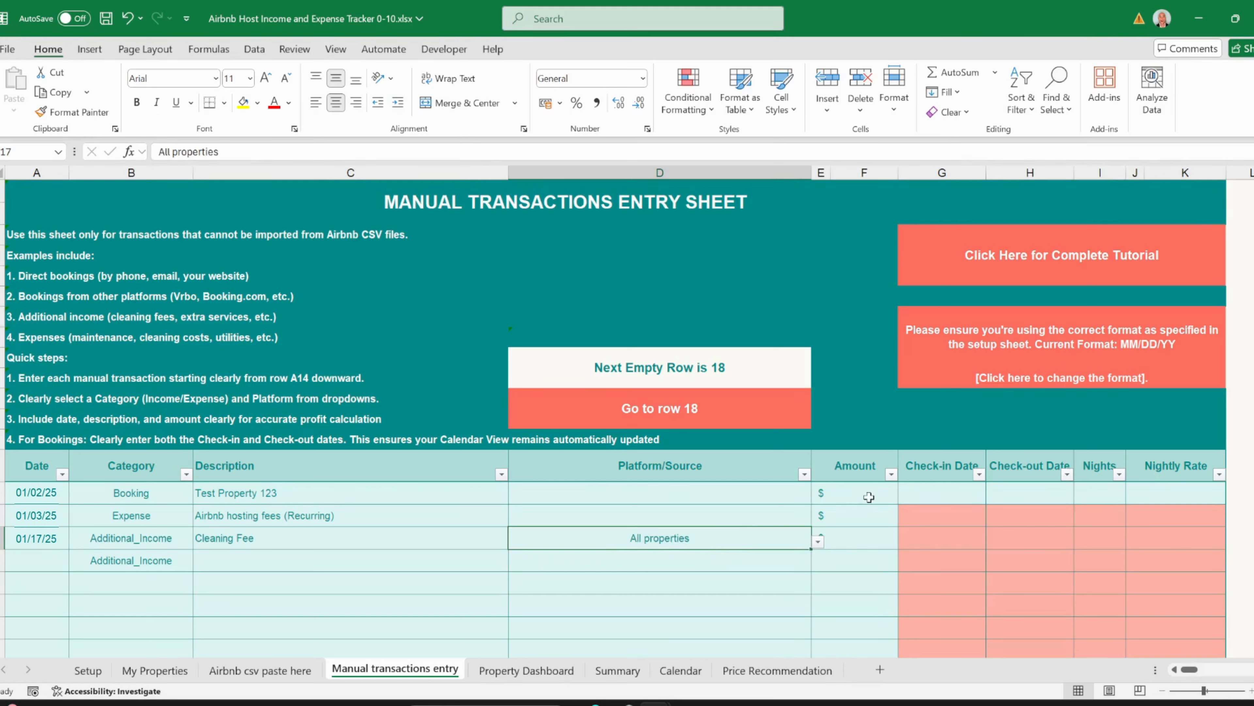
left_click(820, 498)
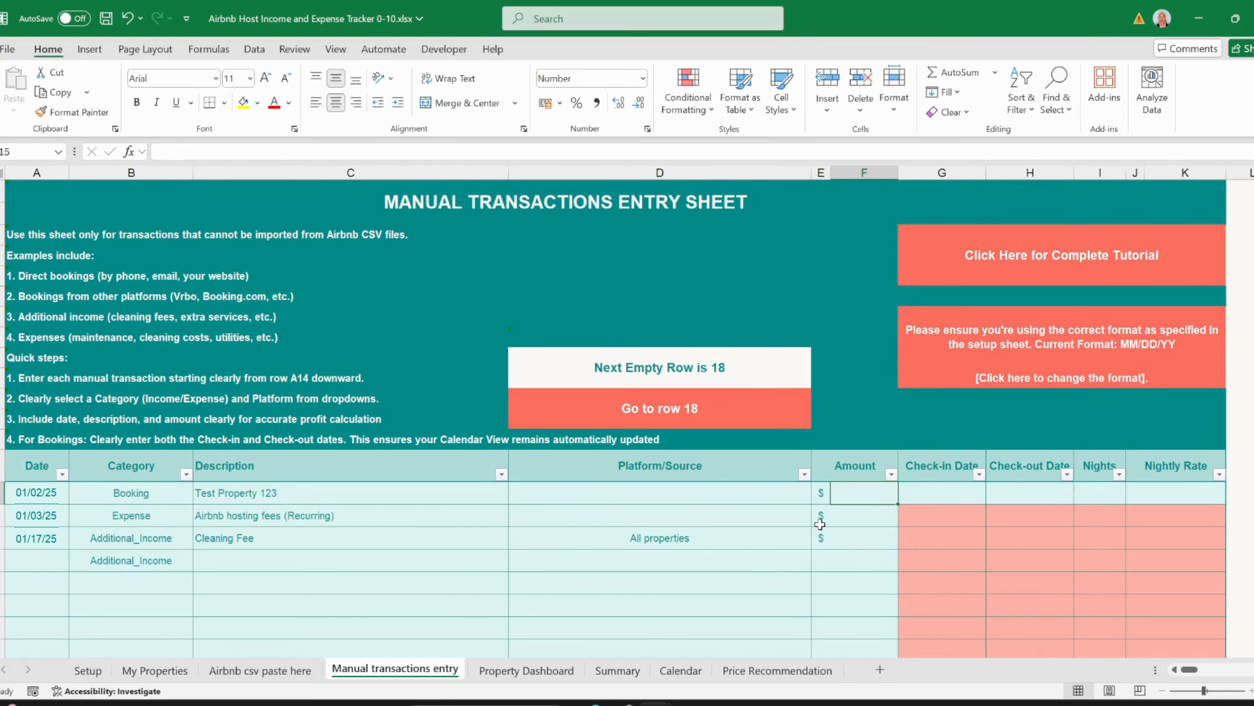
left_click(847, 516)
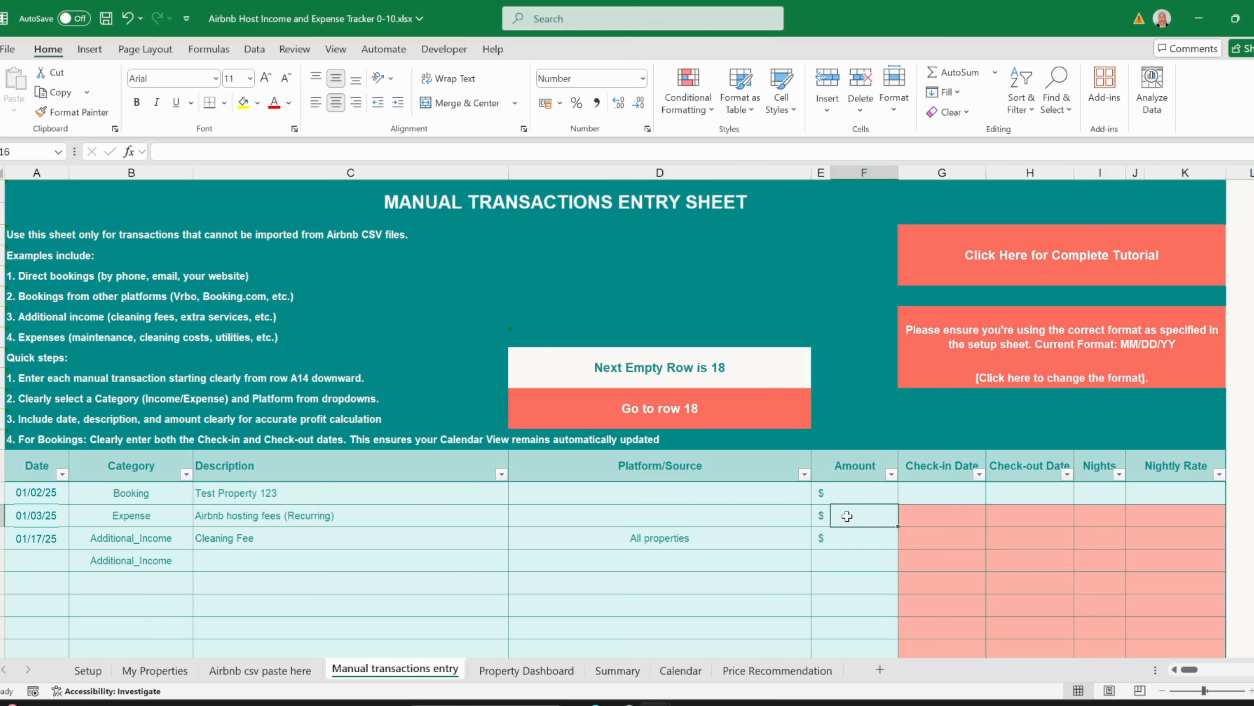
left_click(859, 496)
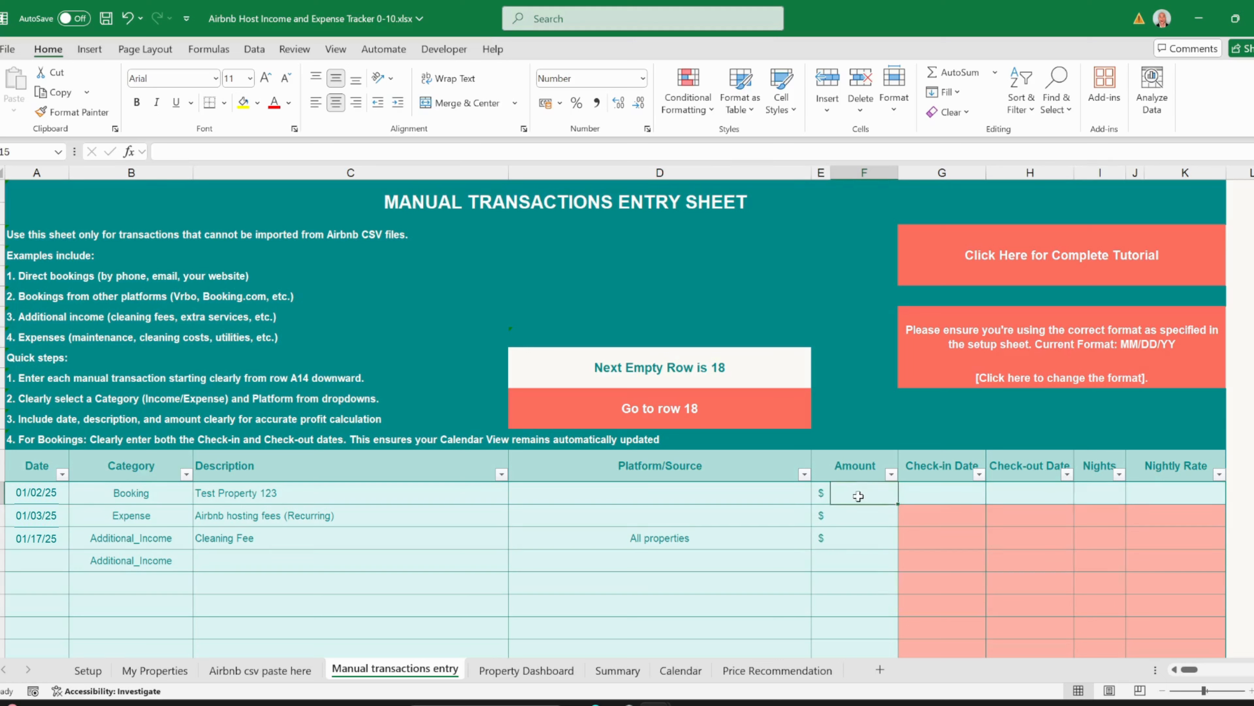
- Set the booking's platform to Airbnb and its amount to 500
left_click(783, 493)
left_click(818, 496)
left_click(790, 514)
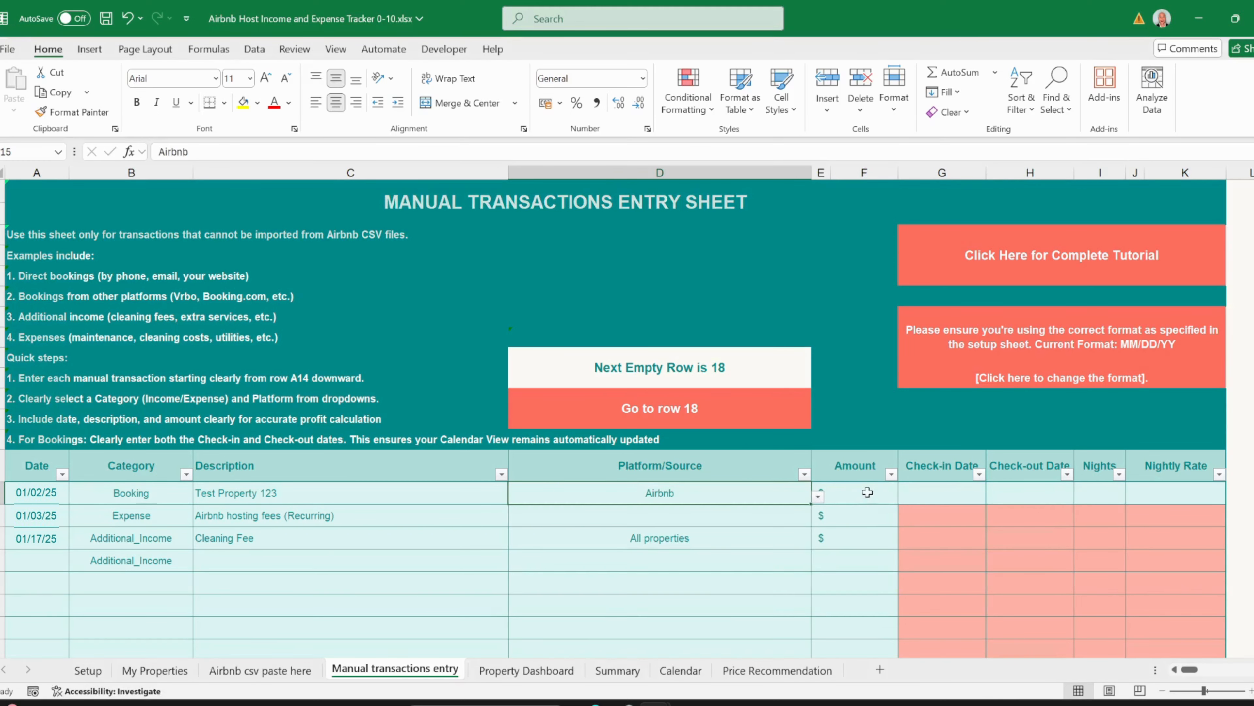
left_click(867, 492)
type("500")
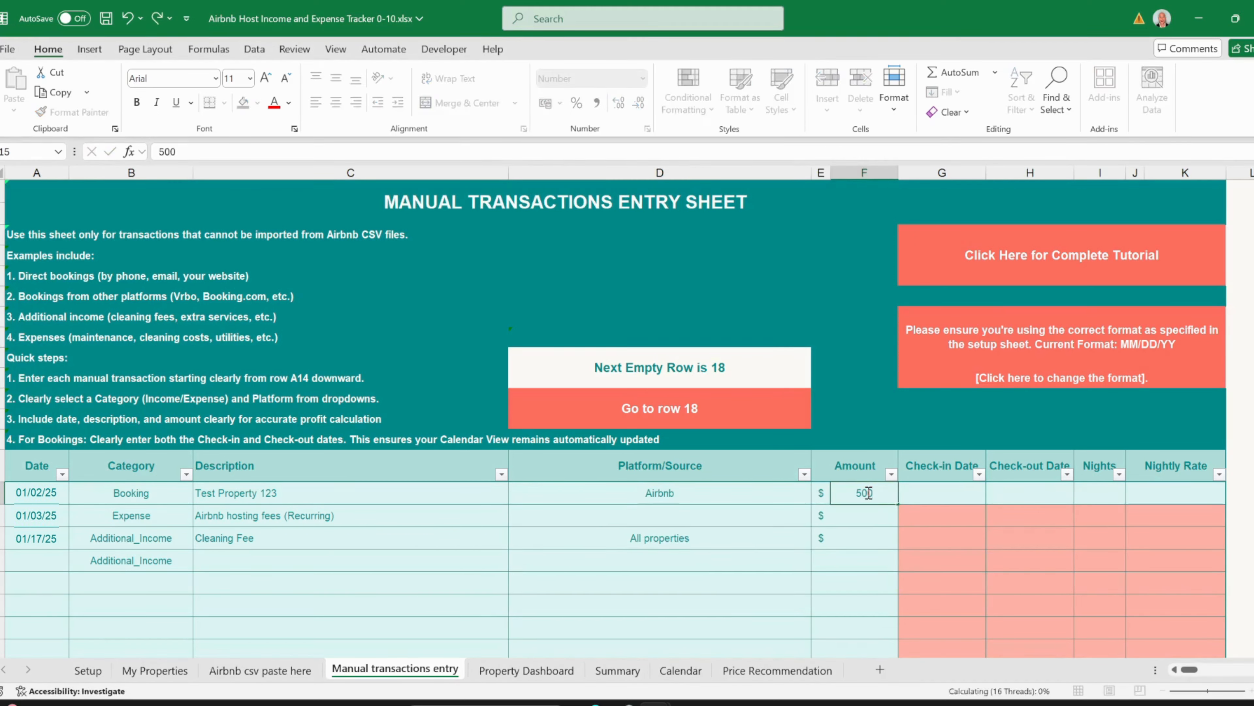
key("Tab")
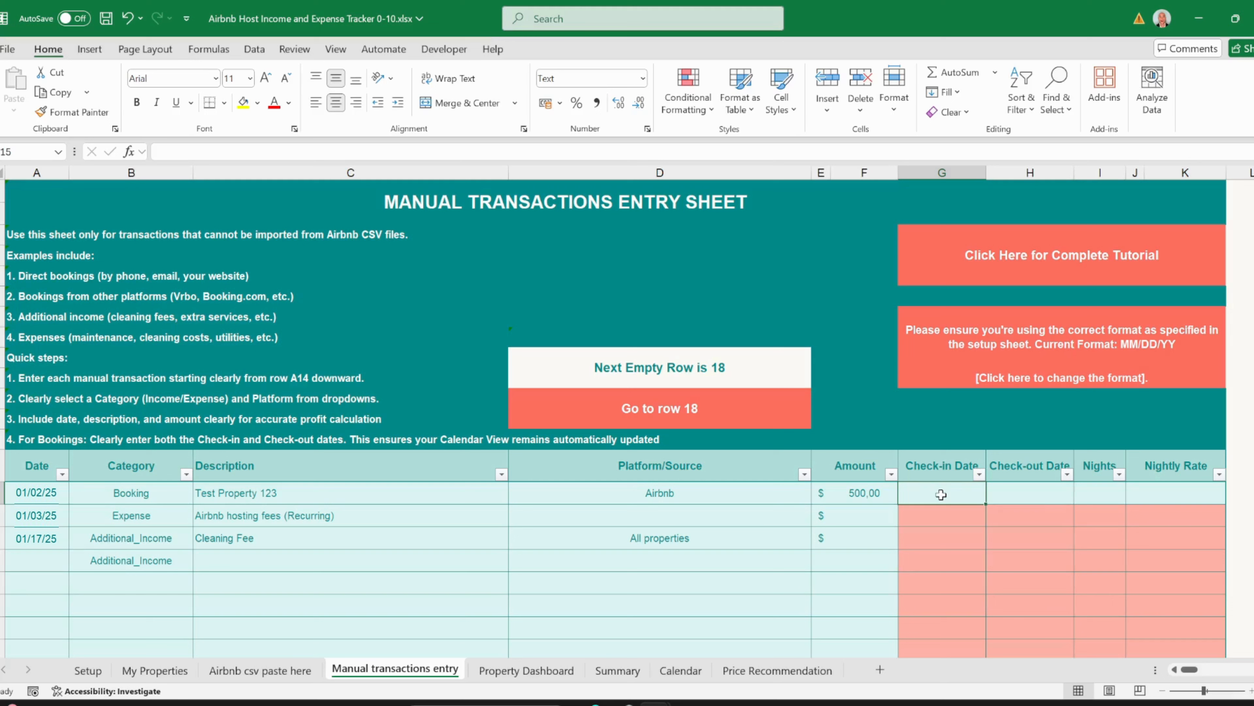
- Enter check-in 01/17/25 and check-out 01/22/25 for the booking
type("01/16/")
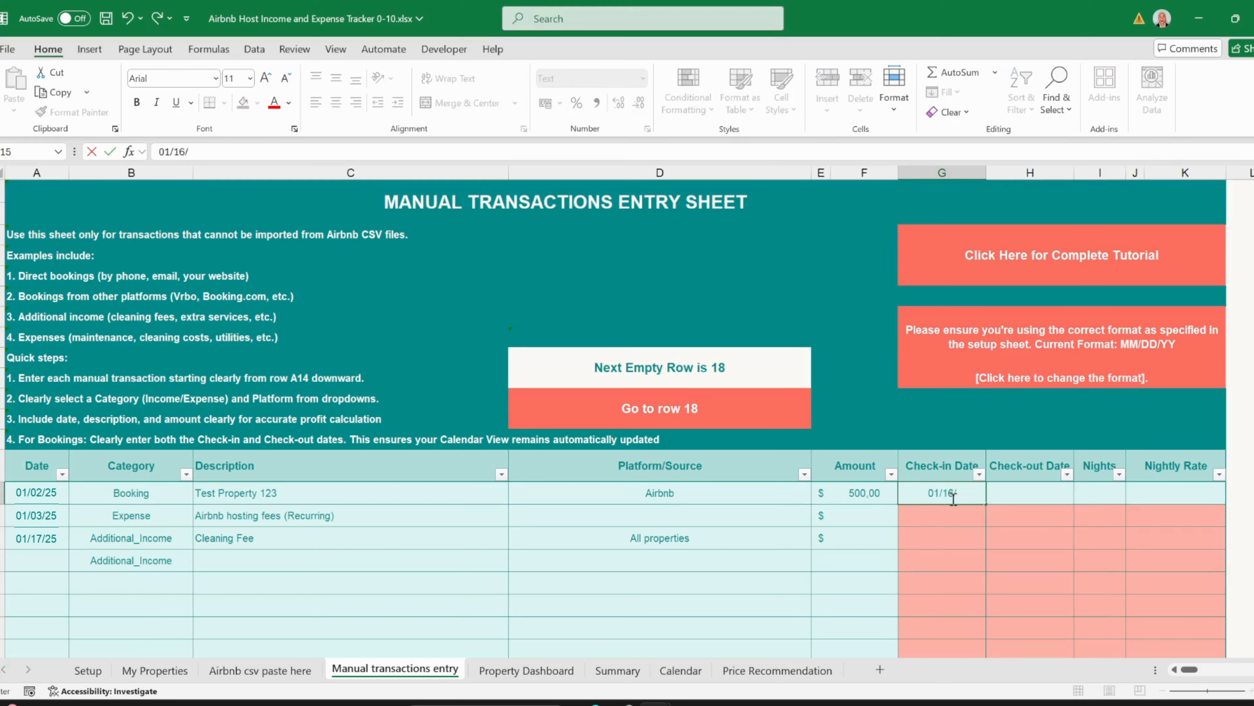
key("BackSpace")
key("BackSpace")
type("7/25")
key("Tab")
type("0")
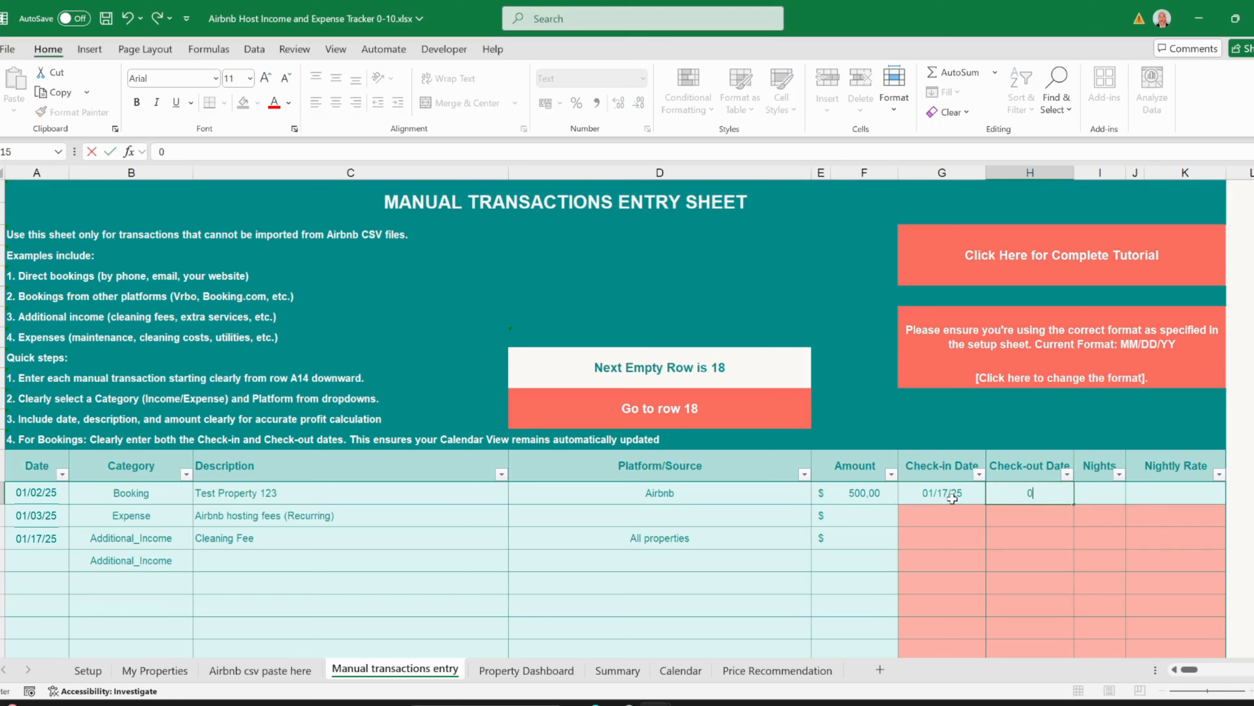
type("1/22/25")
key("Tab")
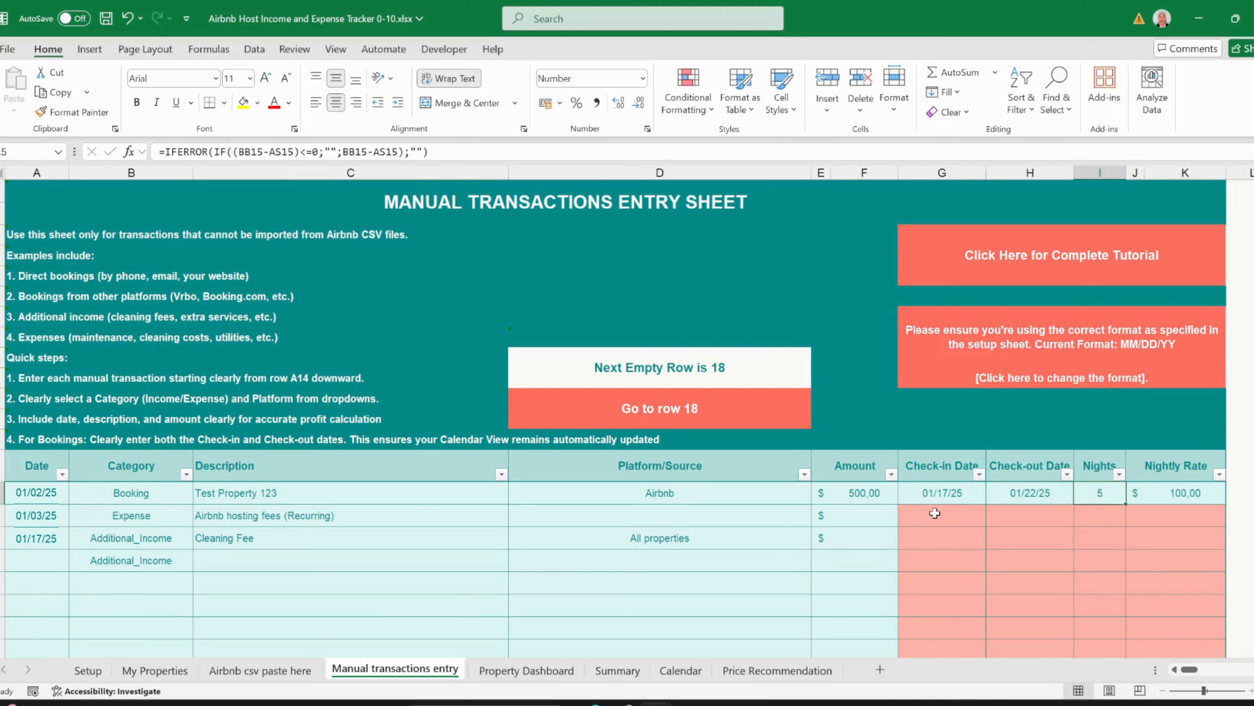
- Check the booking's calculated 5 nights and the nightly rate in K15
left_click_drag(978, 513, 996, 525)
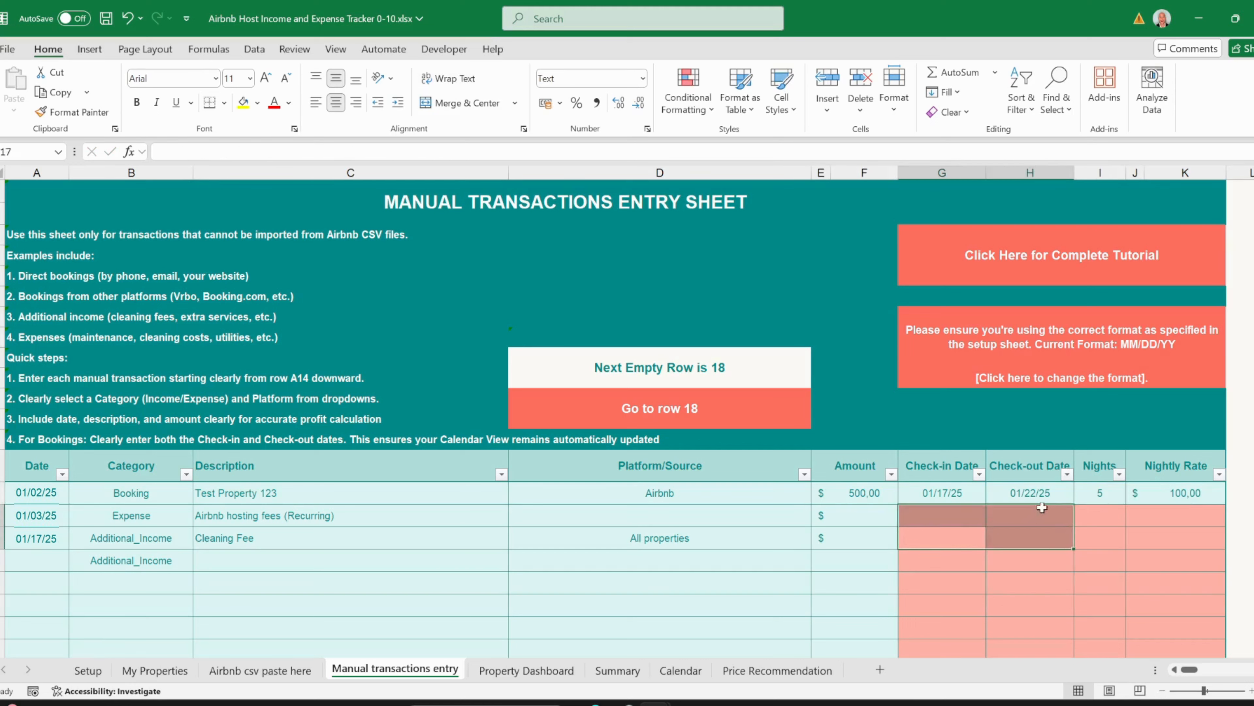
left_click(1056, 493)
key("Right")
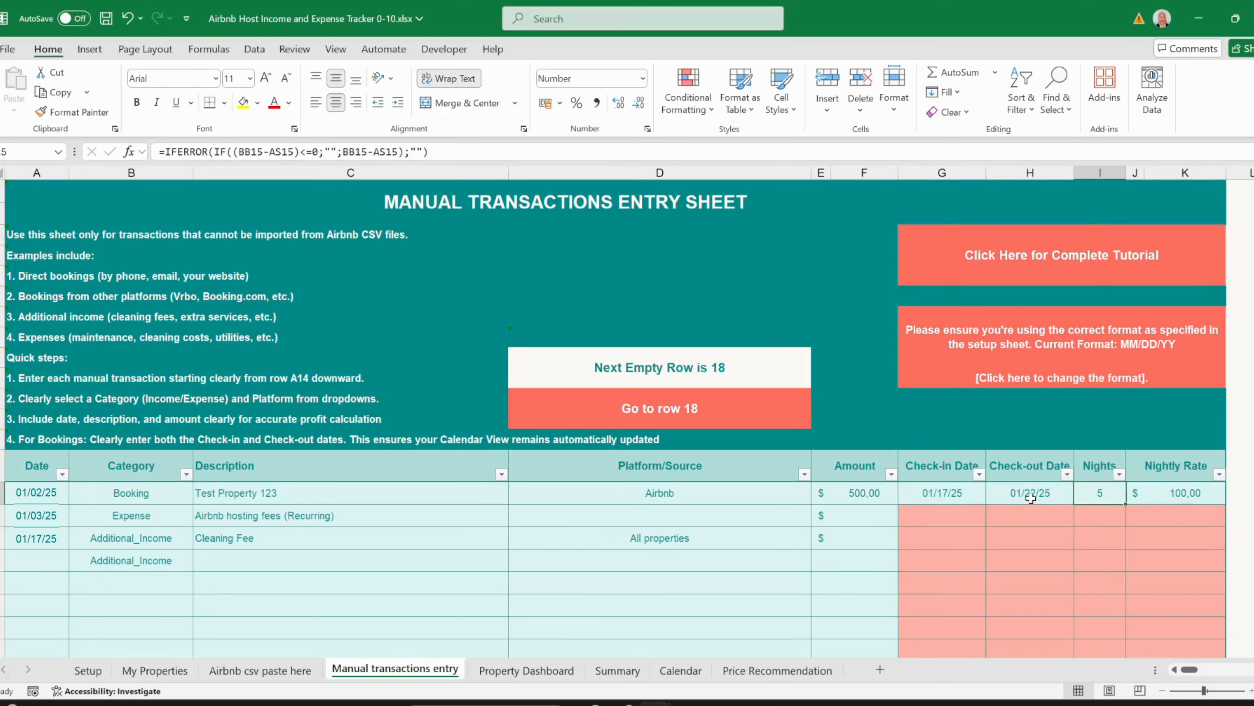
key("Right")
key("Right")
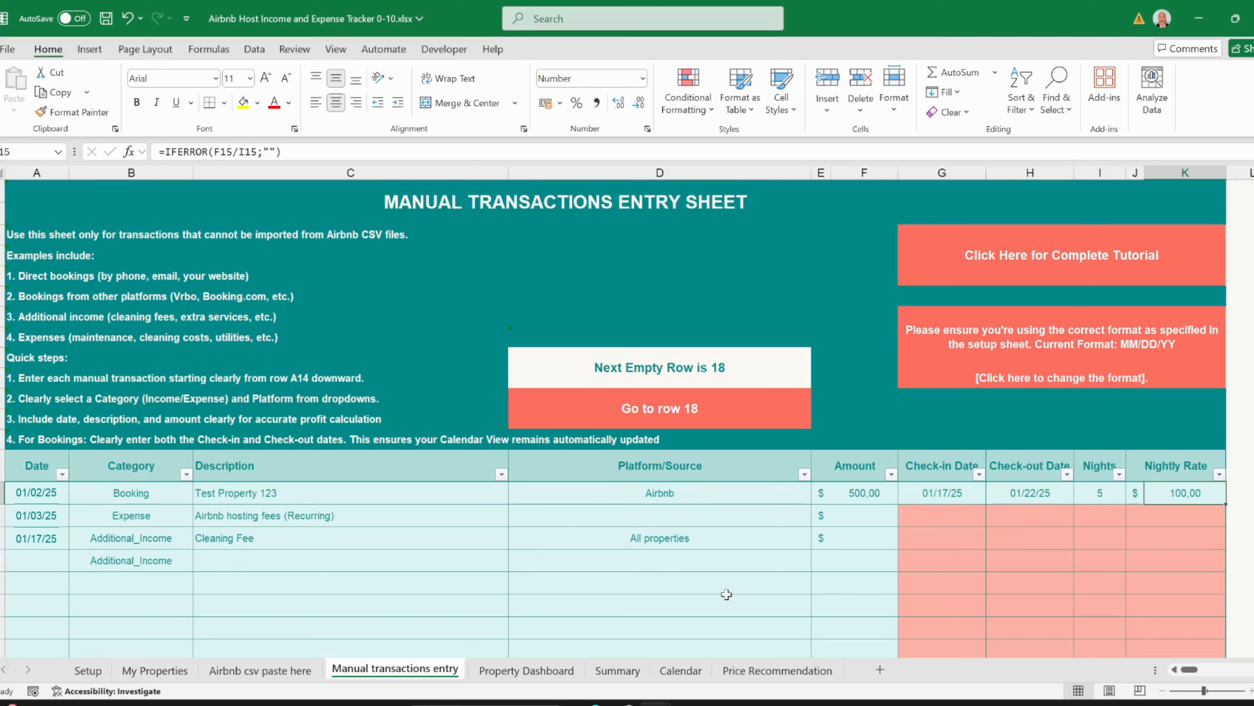
key("Home")
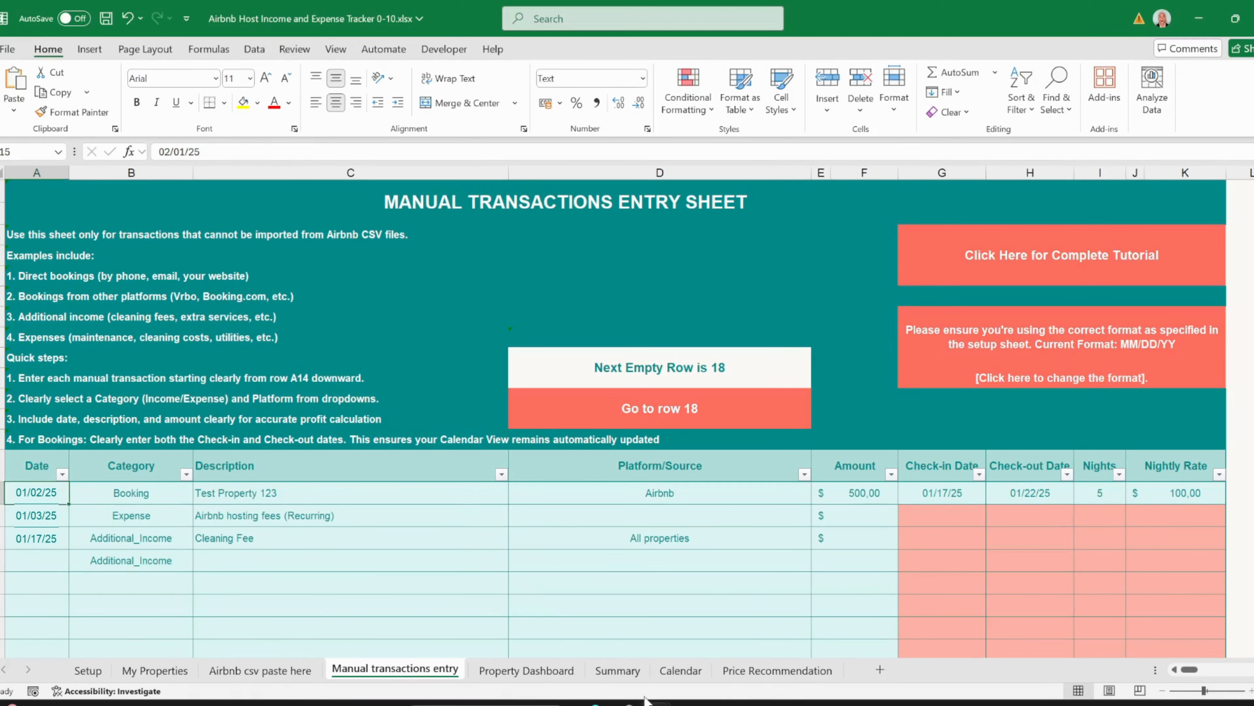
- Paste the copied sample transactions at A15, then go to the Property Dashboard sheet
key("ctrl+v")
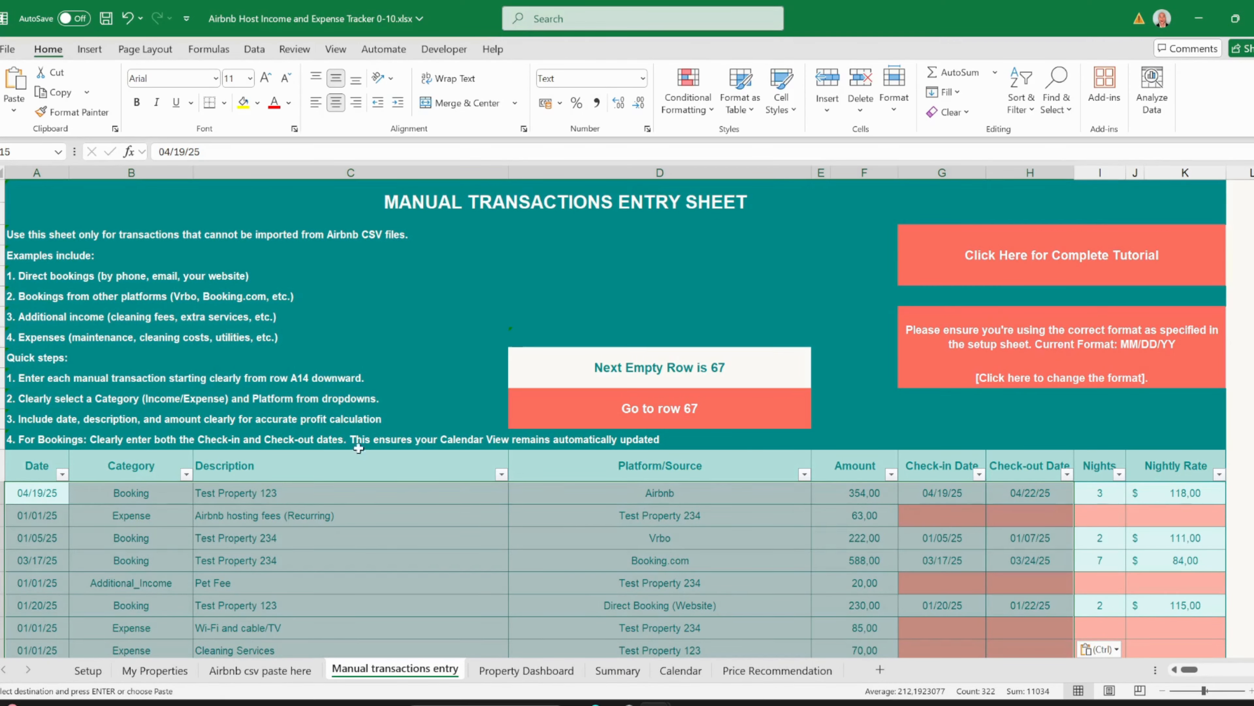
scroll(433, 512, "down", 15)
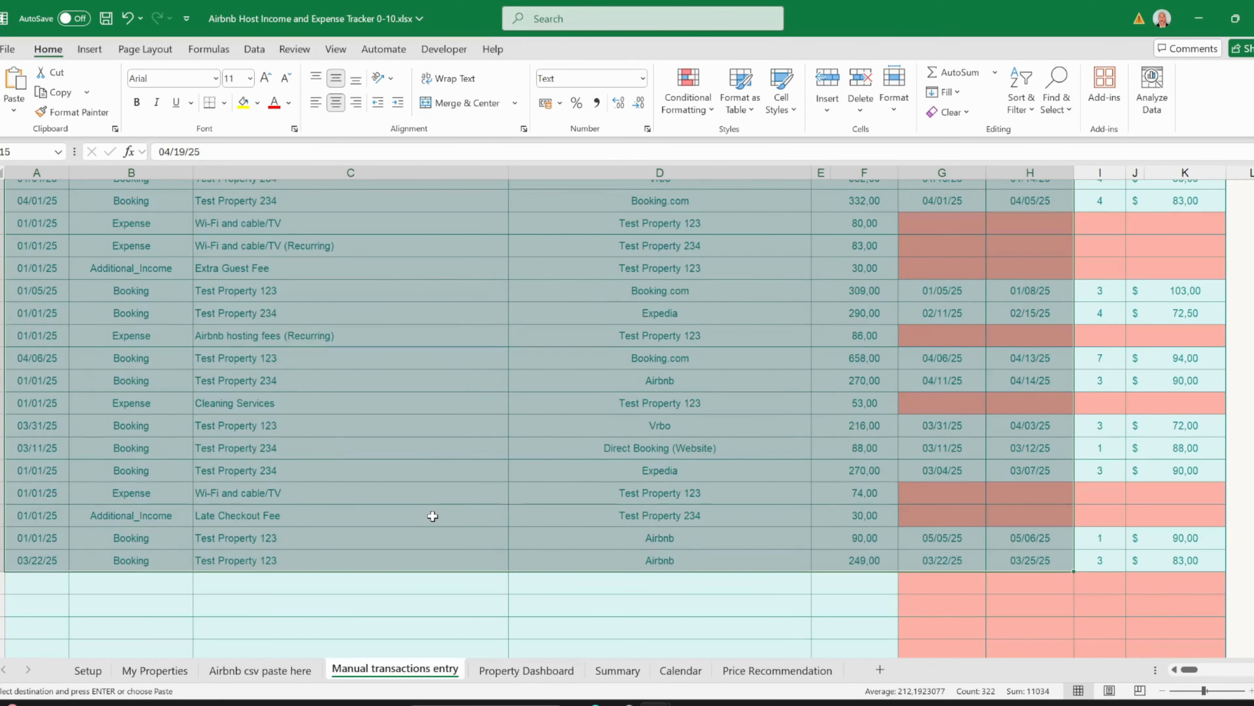
scroll(433, 515, "up", 15)
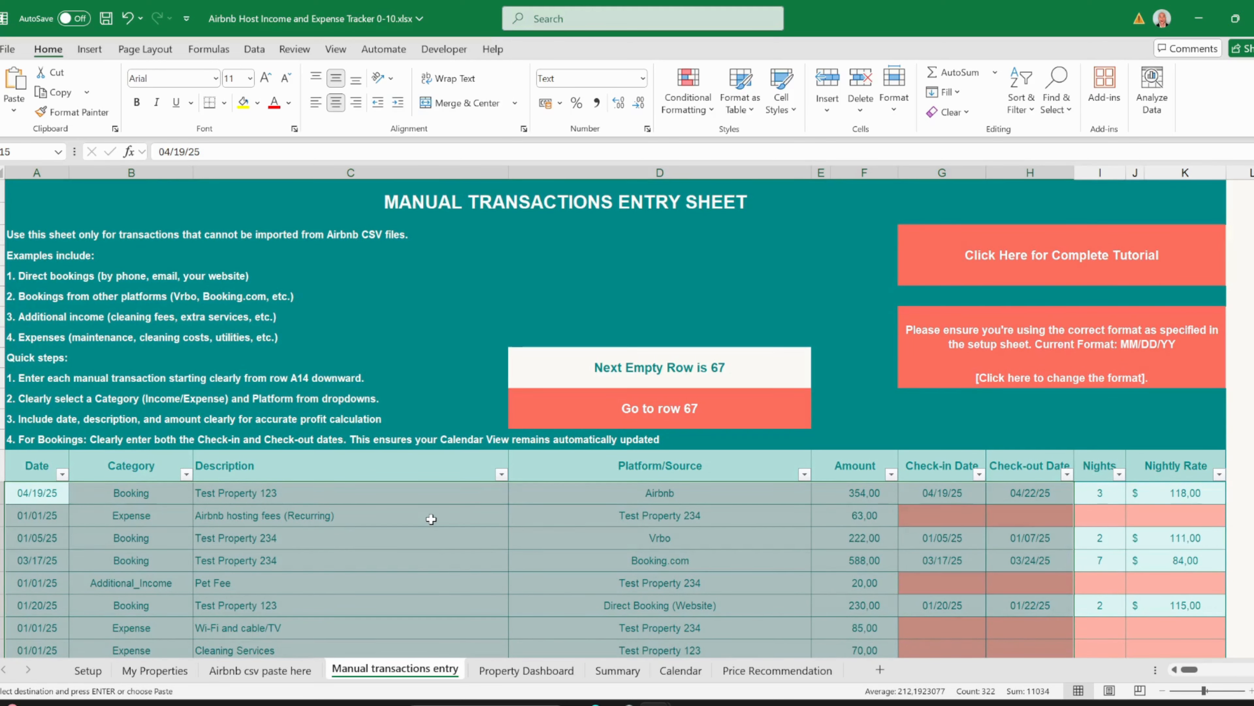
key("ctrl+Page_Down")
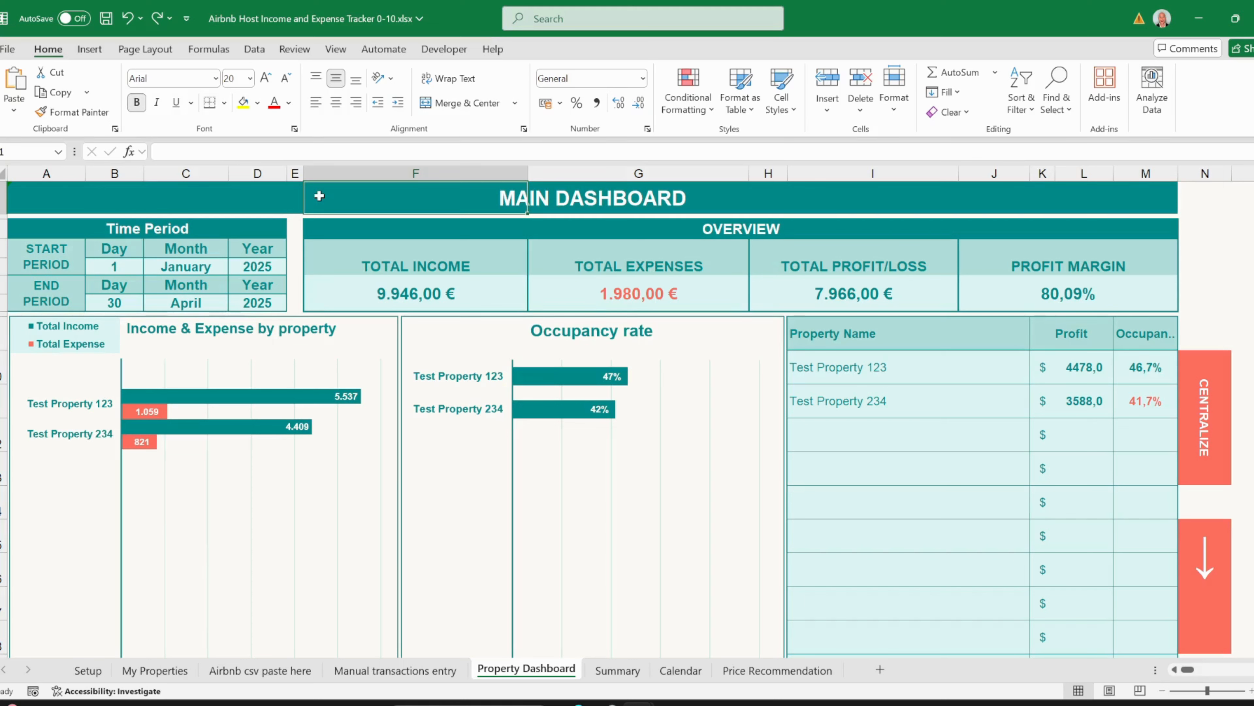
- Set the dashboard's Time Period start day to 3
left_click(120, 230)
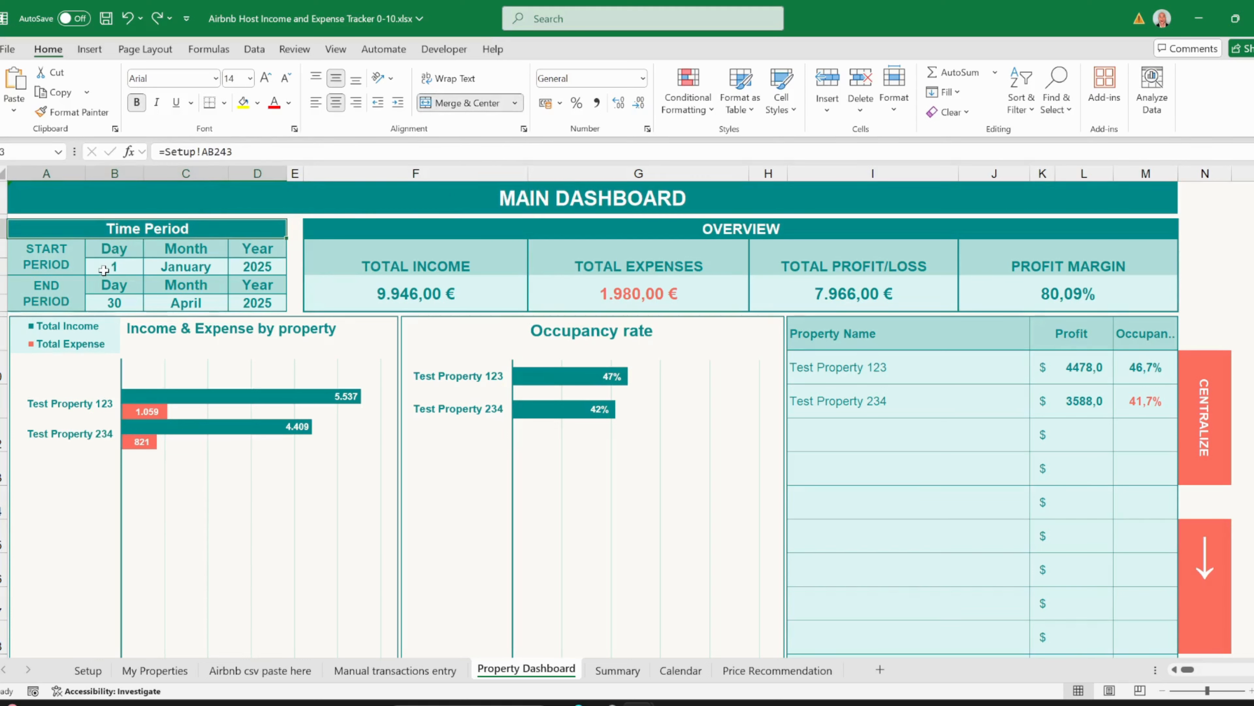
left_click(113, 268)
left_click(150, 267)
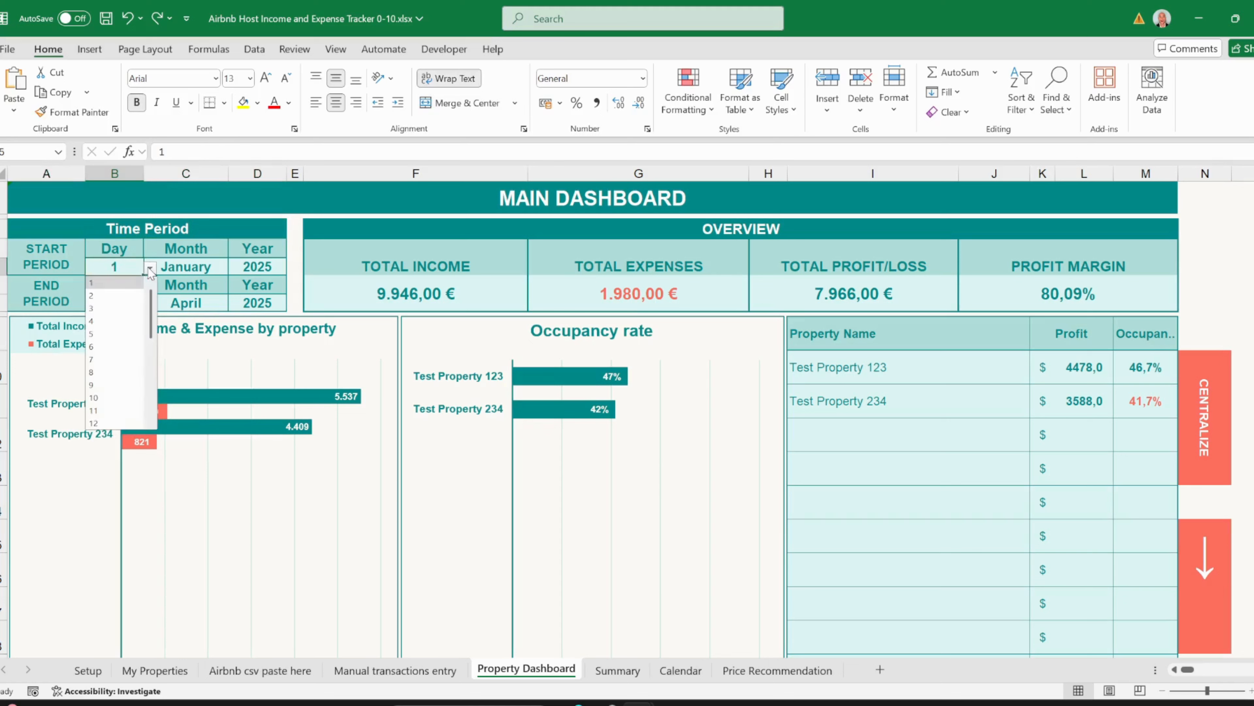
left_click(118, 310)
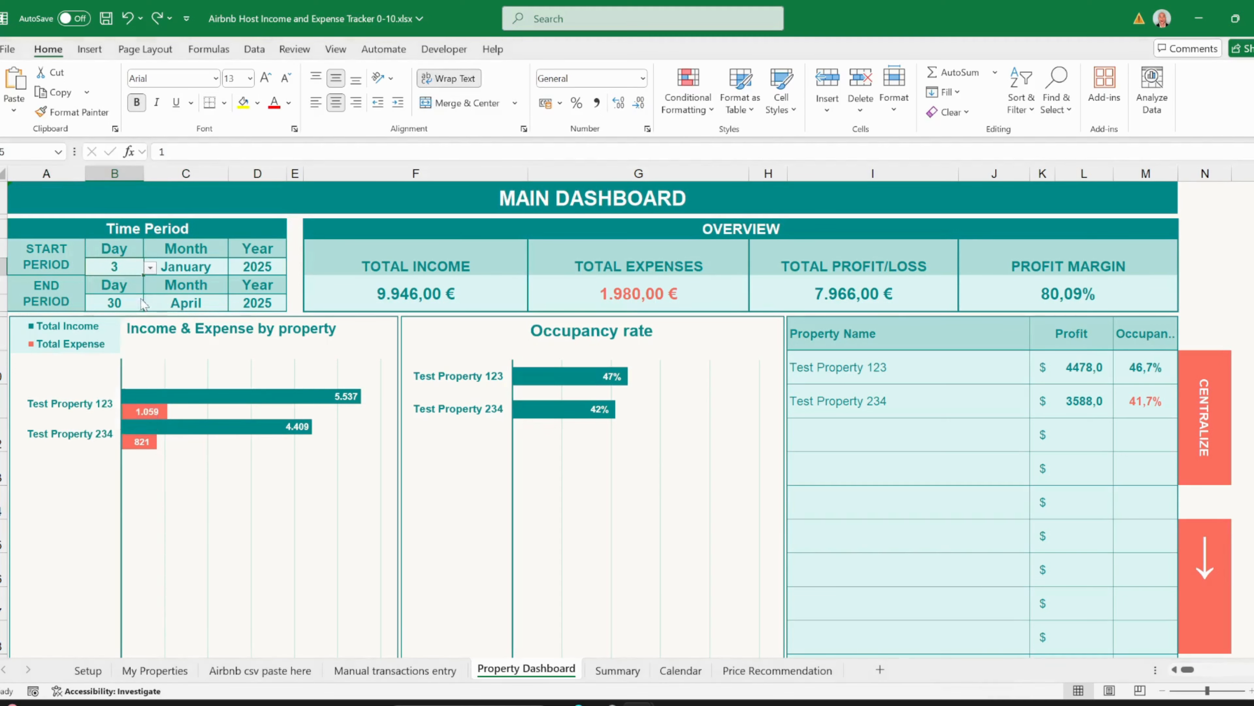
left_click(199, 265)
left_click(258, 268)
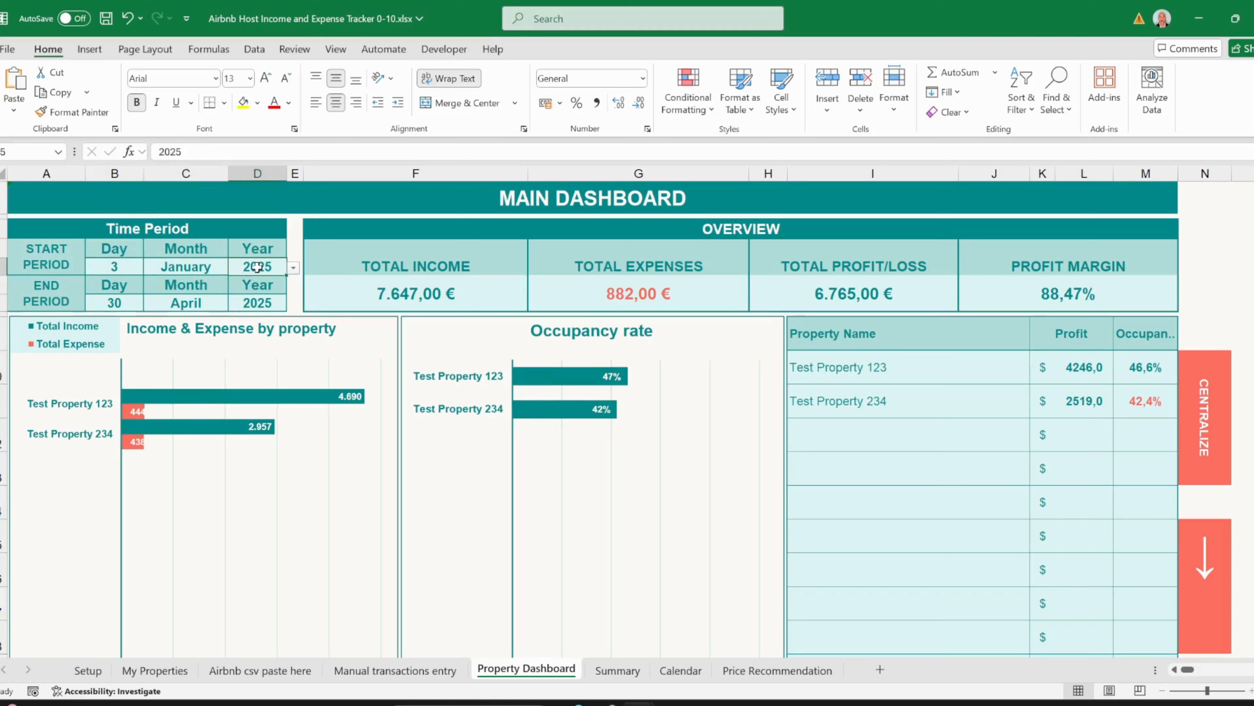
- Set the period end to 31 March and inspect the TOTAL INCOME formula
left_click(136, 300)
left_click(150, 303)
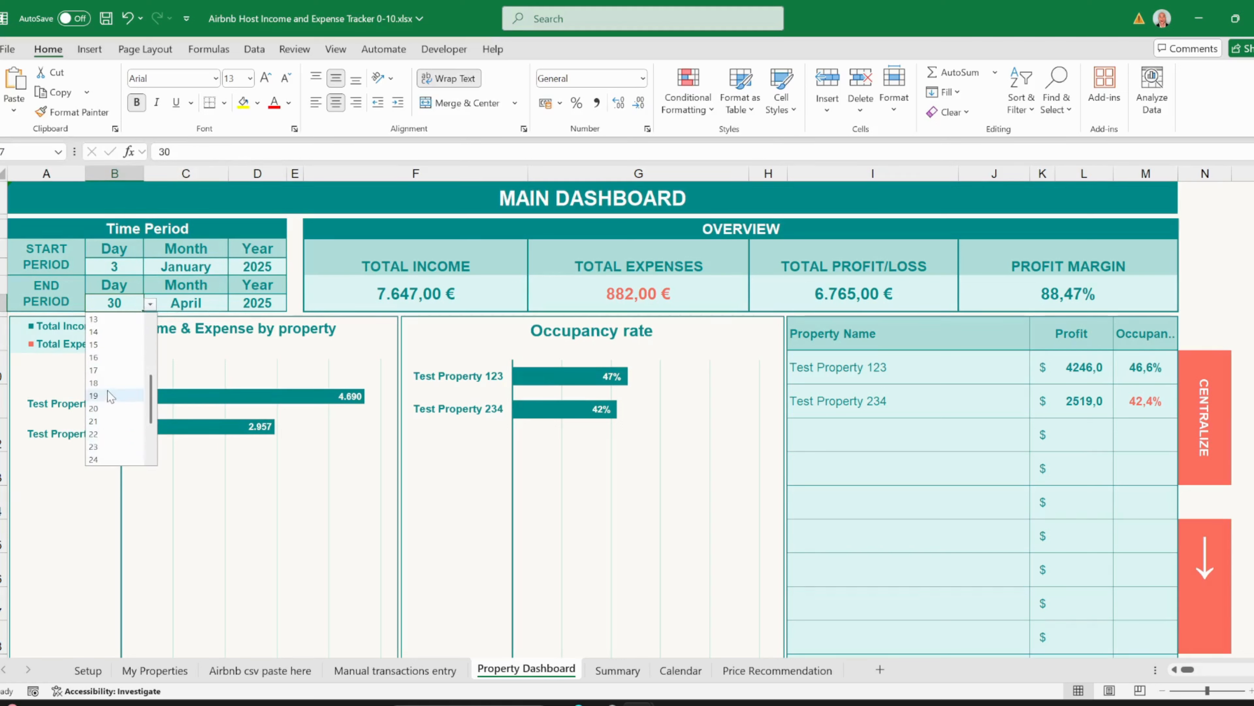
scroll(109, 398, "down", 1)
left_click(106, 434)
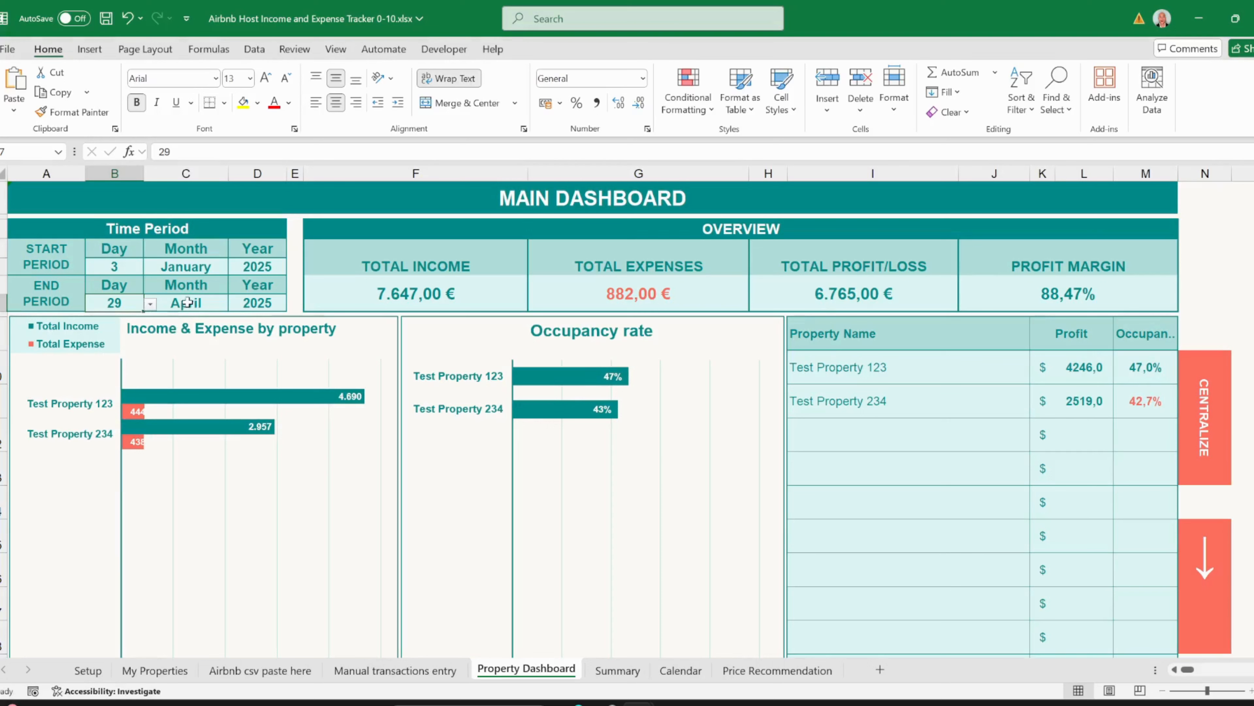
left_click(159, 303)
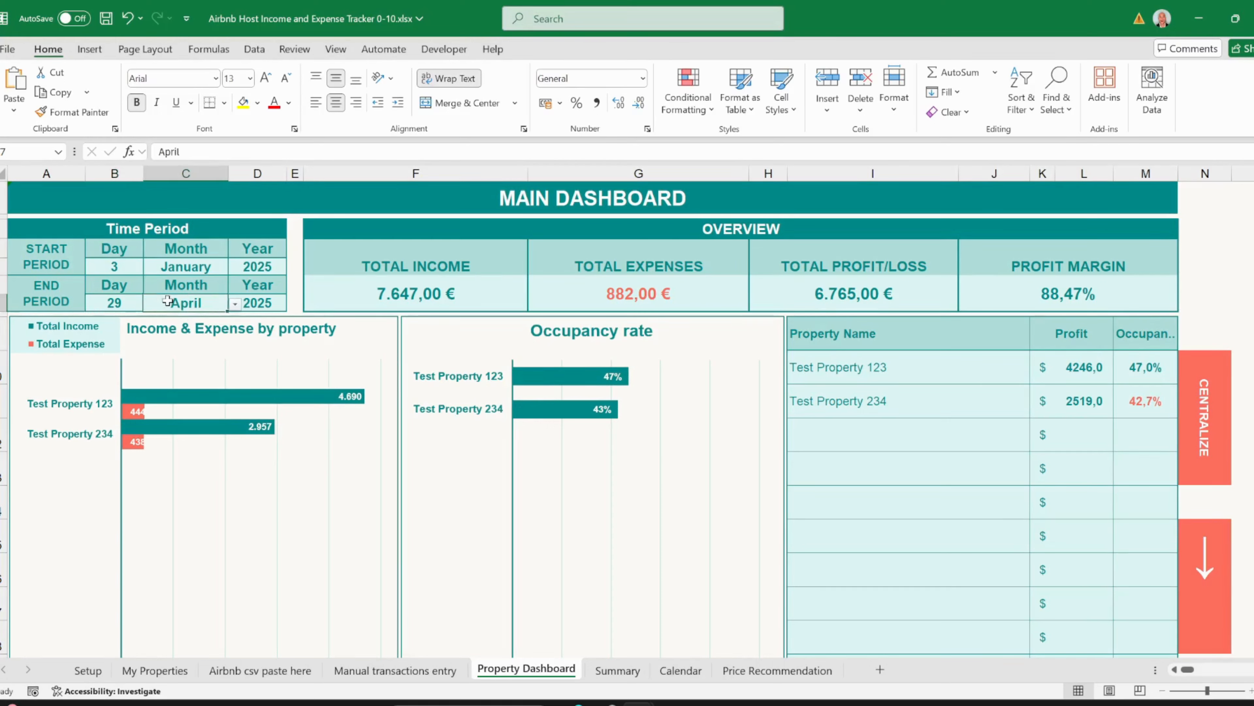
left_click(235, 304)
left_click(198, 357)
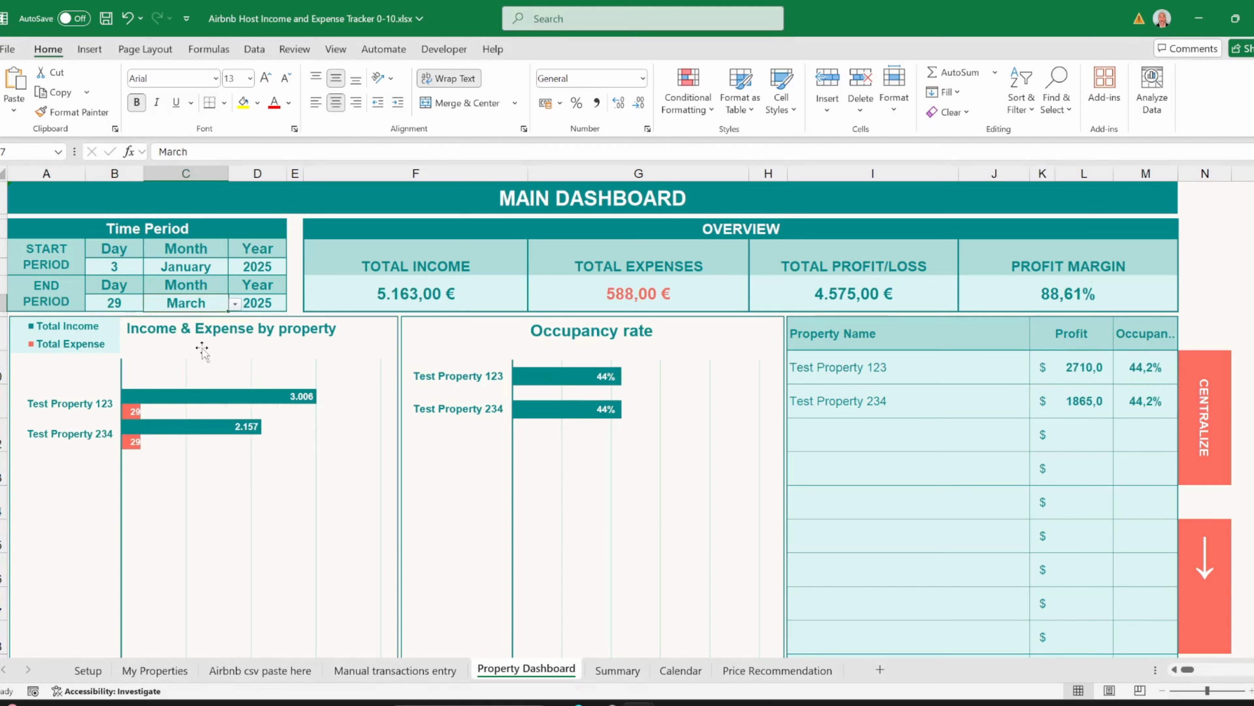
left_click(133, 305)
left_click(150, 304)
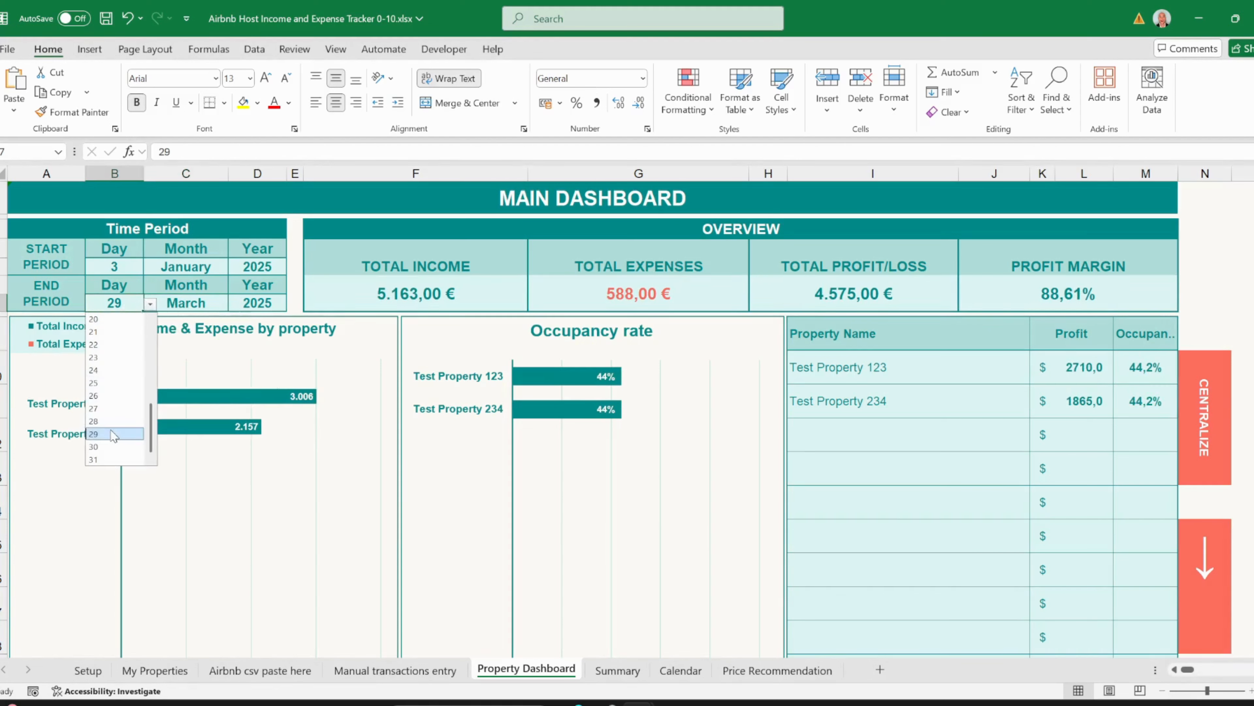
left_click(101, 460)
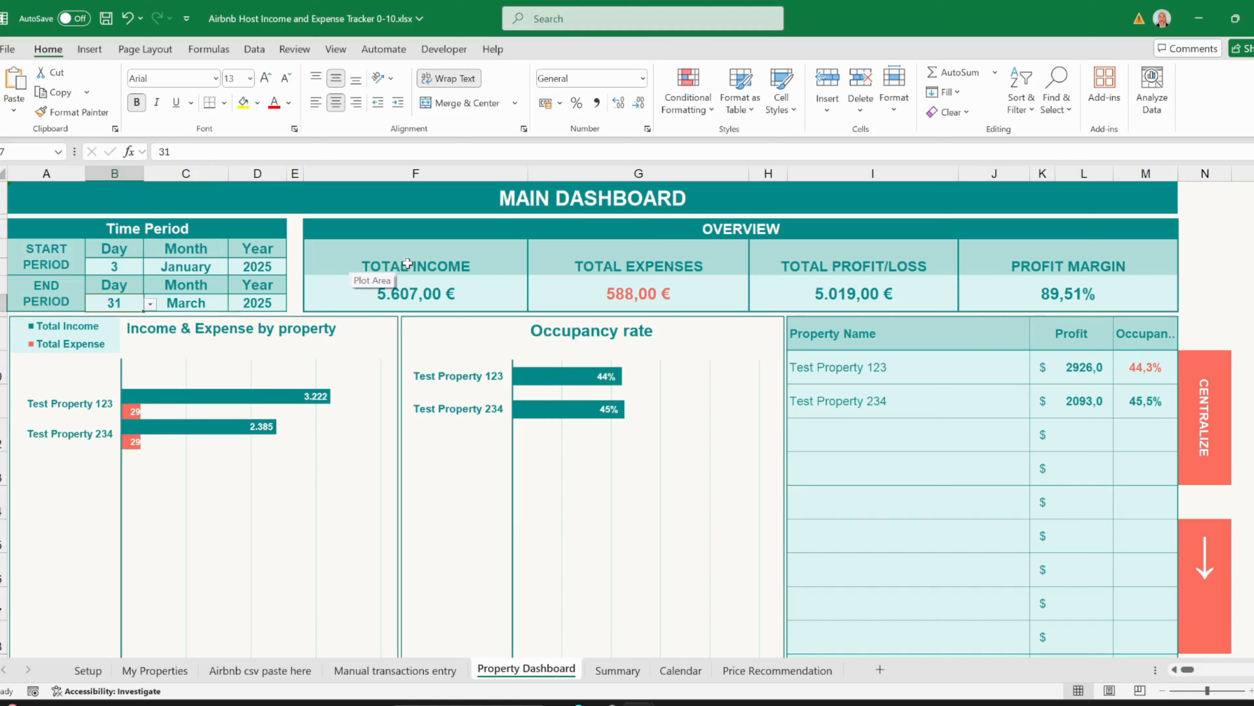
left_click(425, 254)
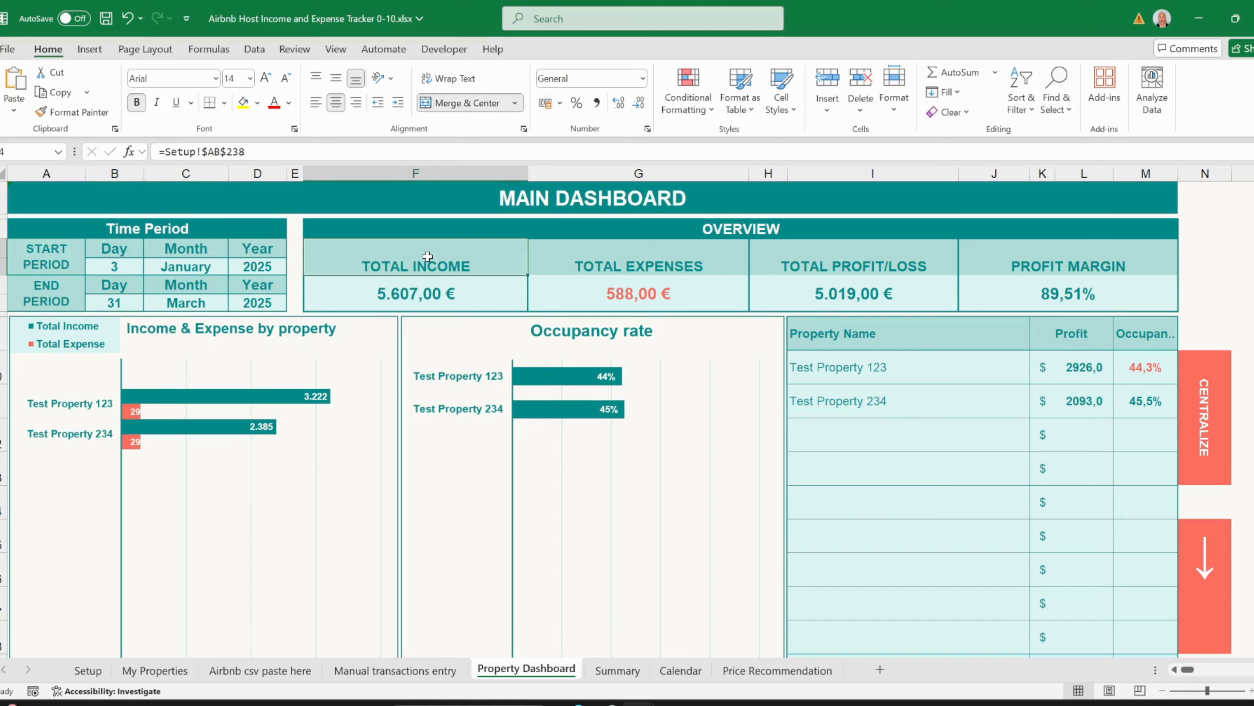
- Inspect the TOTAL EXPENSES, TOTAL PROFIT/LOSS and PROFIT MARGIN formulas
left_click(599, 256)
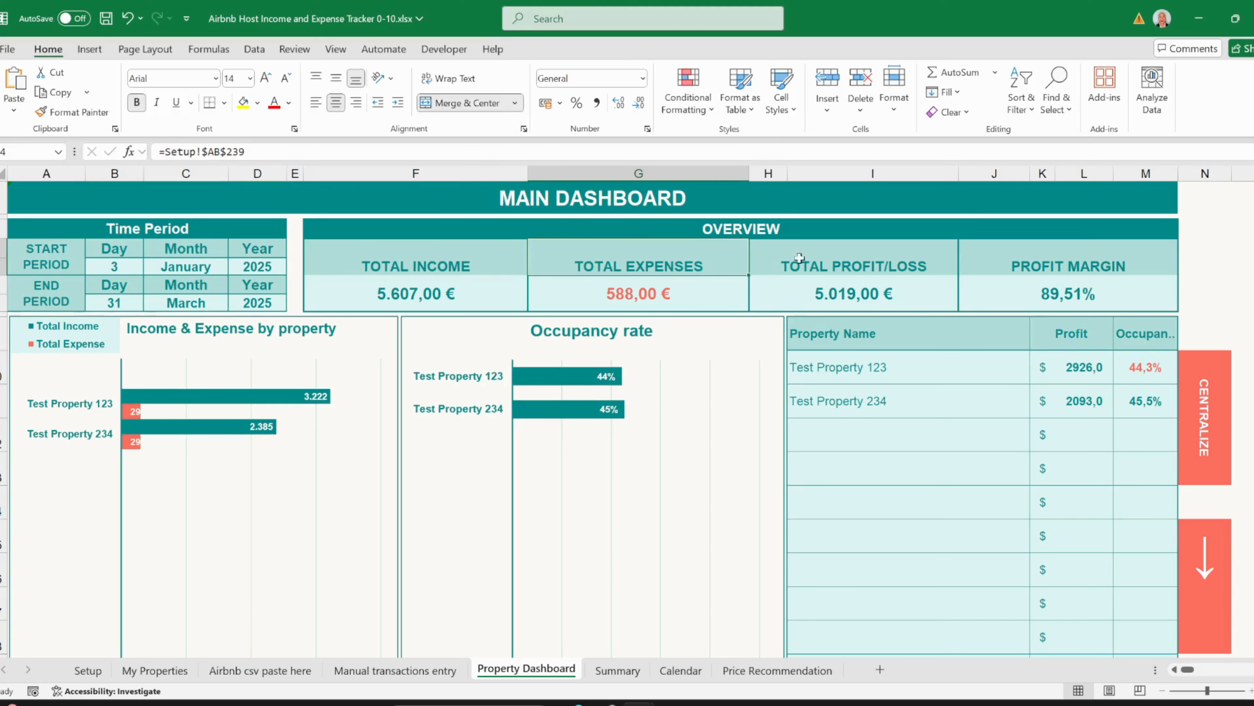
left_click(812, 254)
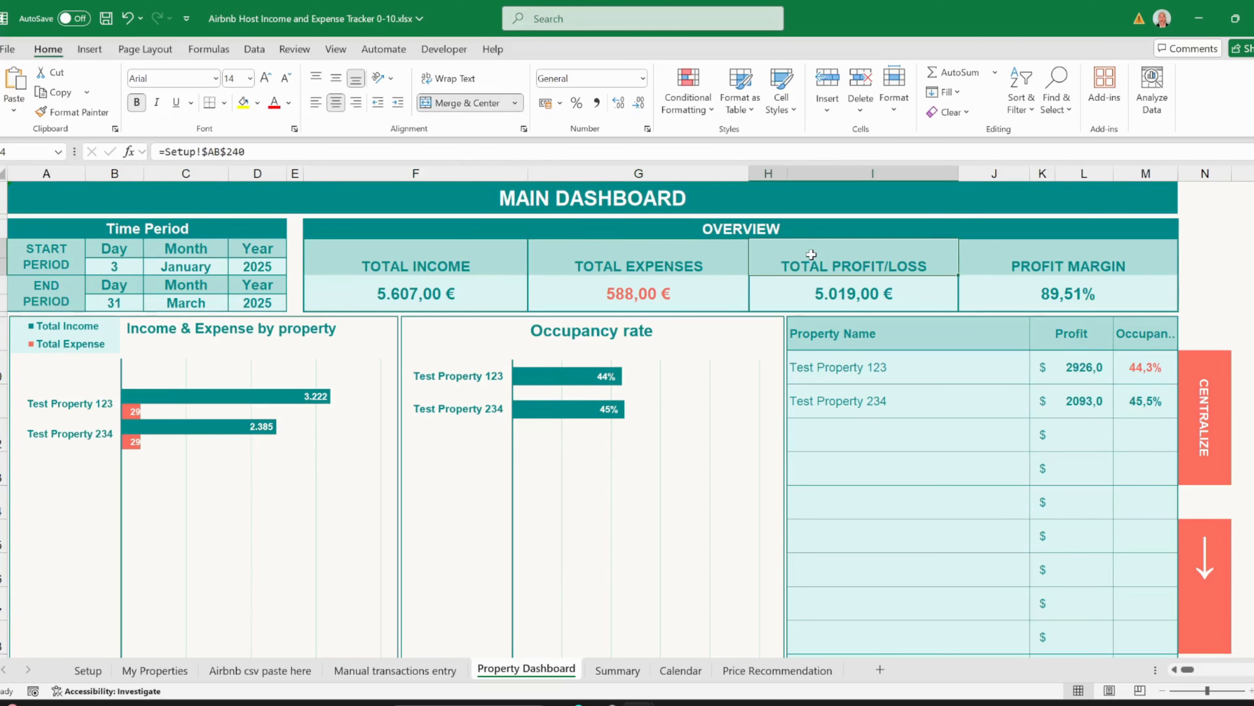
left_click(1000, 253)
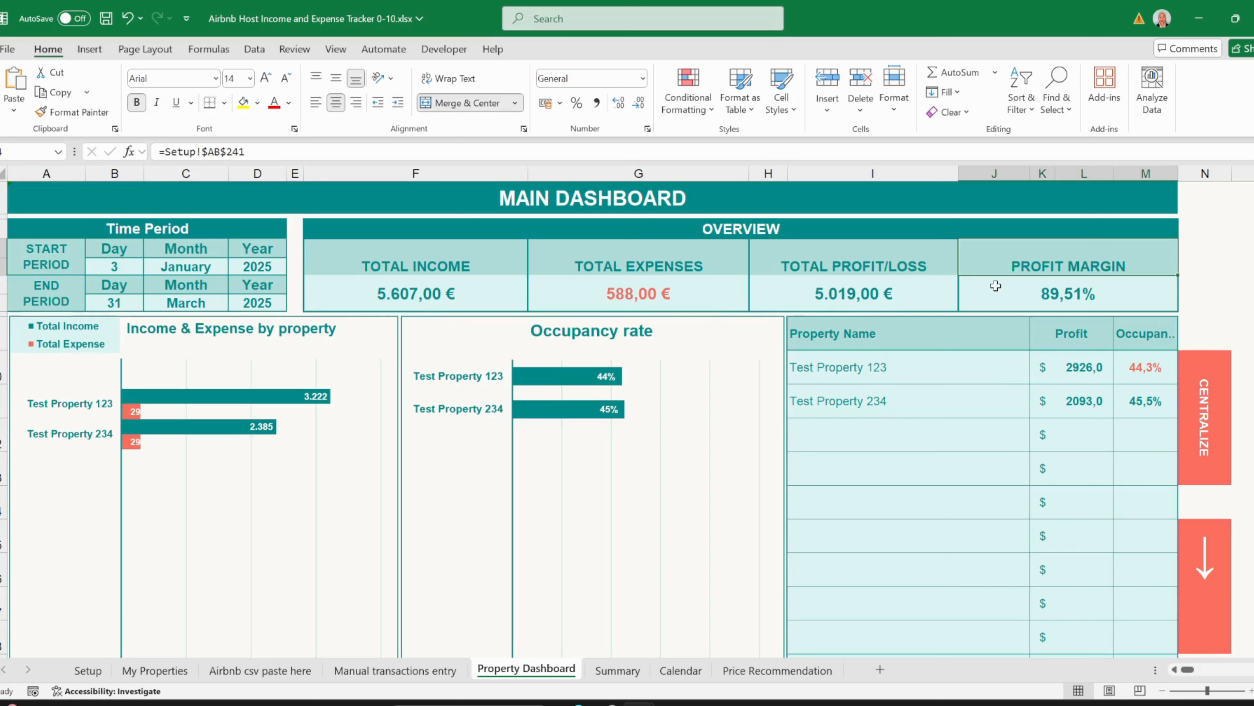
- Change the end day to 30 and select the Income & Expense by property chart
left_click(198, 302)
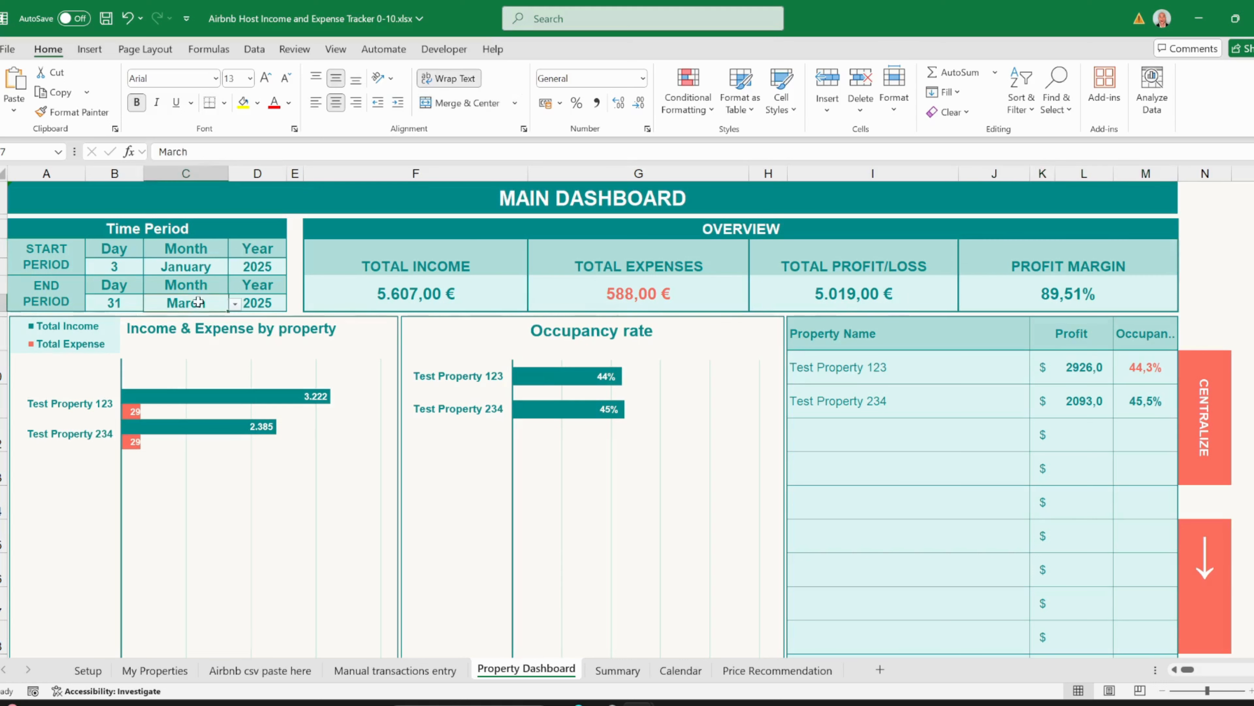
left_click(114, 302)
left_click(150, 303)
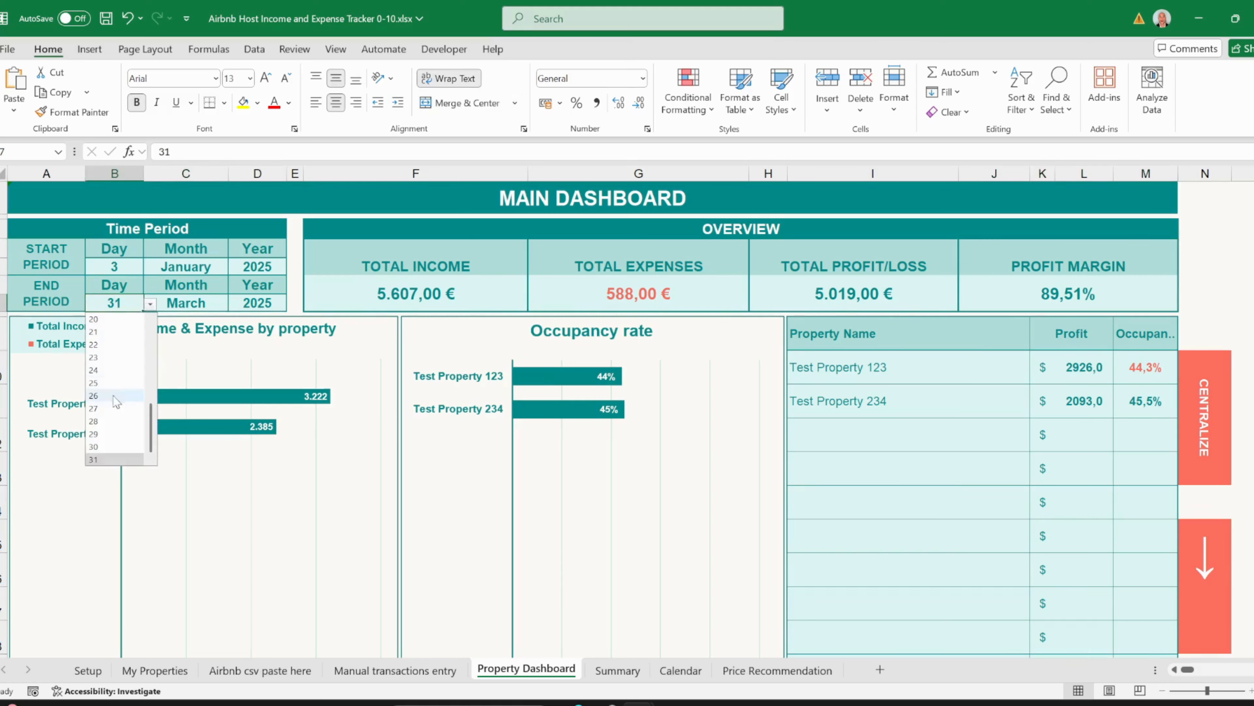
left_click(114, 446)
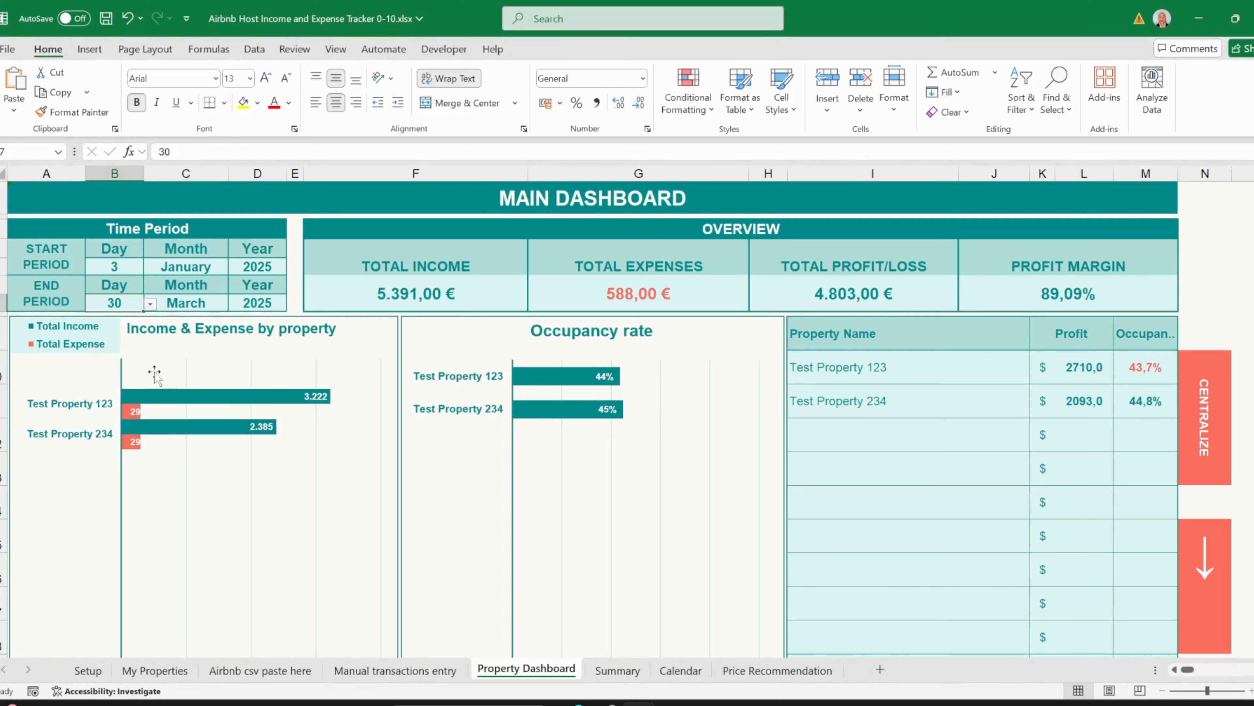
mouse_move(150, 395)
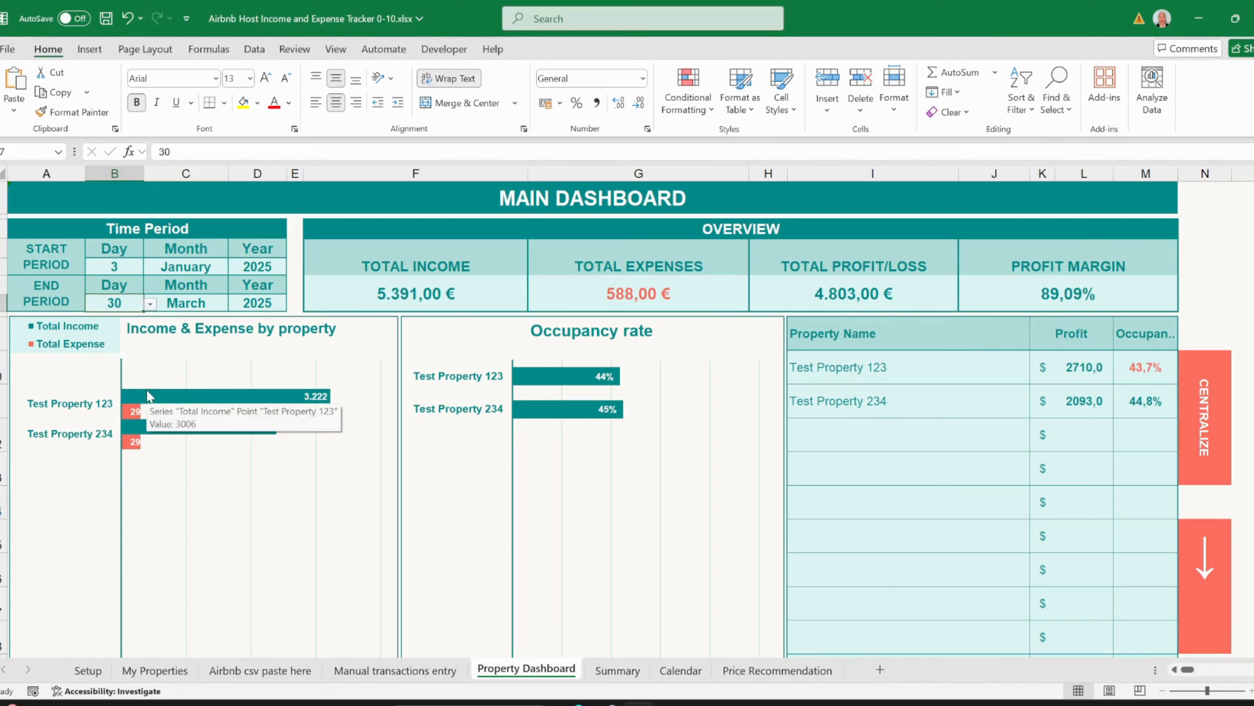
left_click(171, 341)
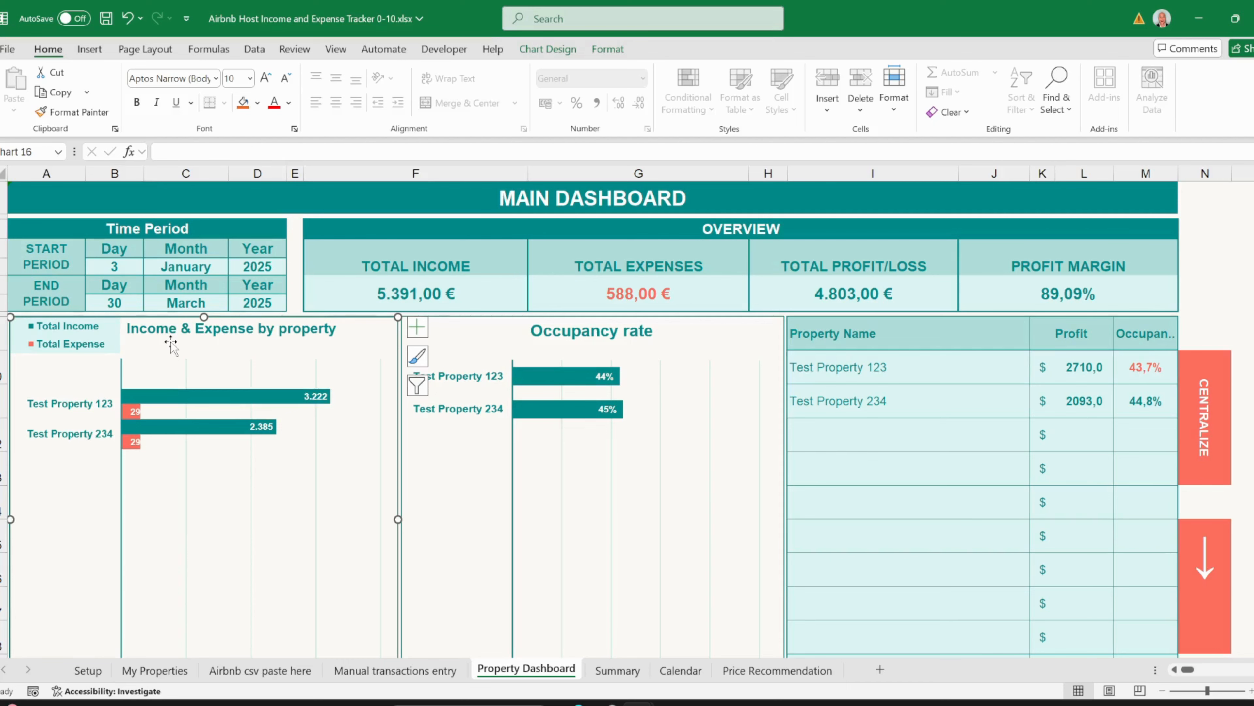
- Set the dashboard's end month to April, extending the period to 30 April 2025
scroll(170, 346, "down", 2)
scroll(173, 365, "up", 1)
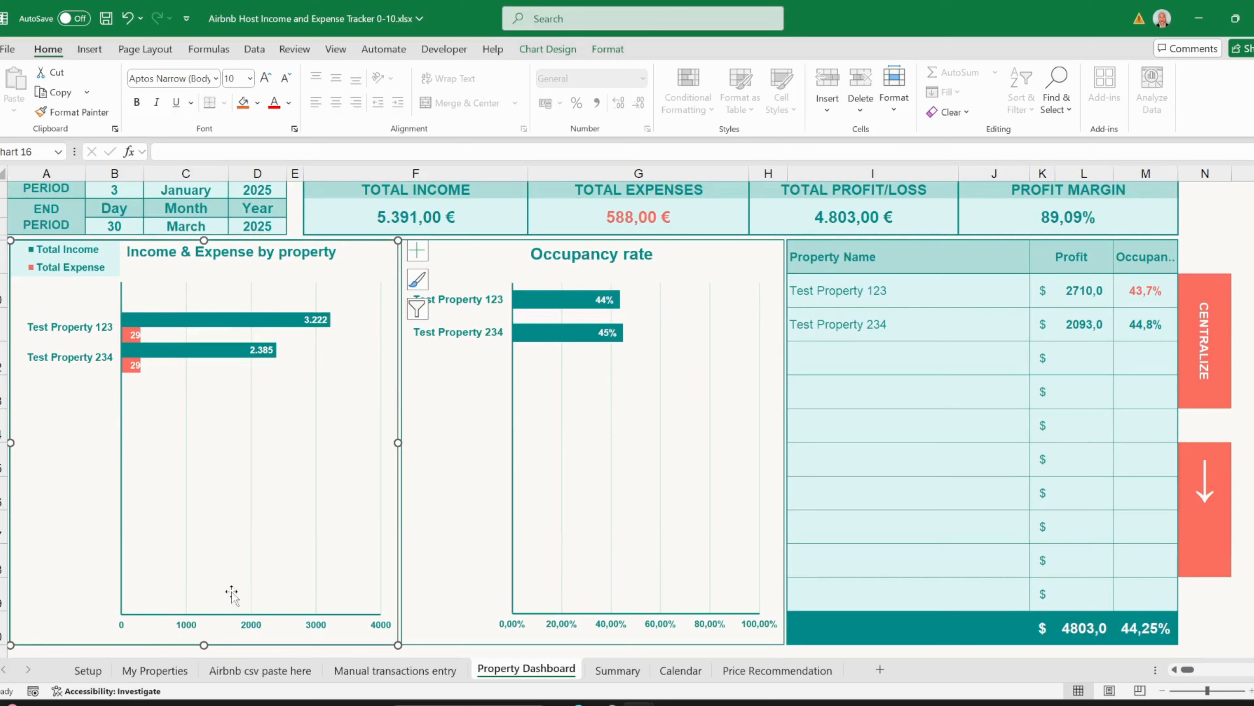
left_click(195, 227)
left_click(235, 227)
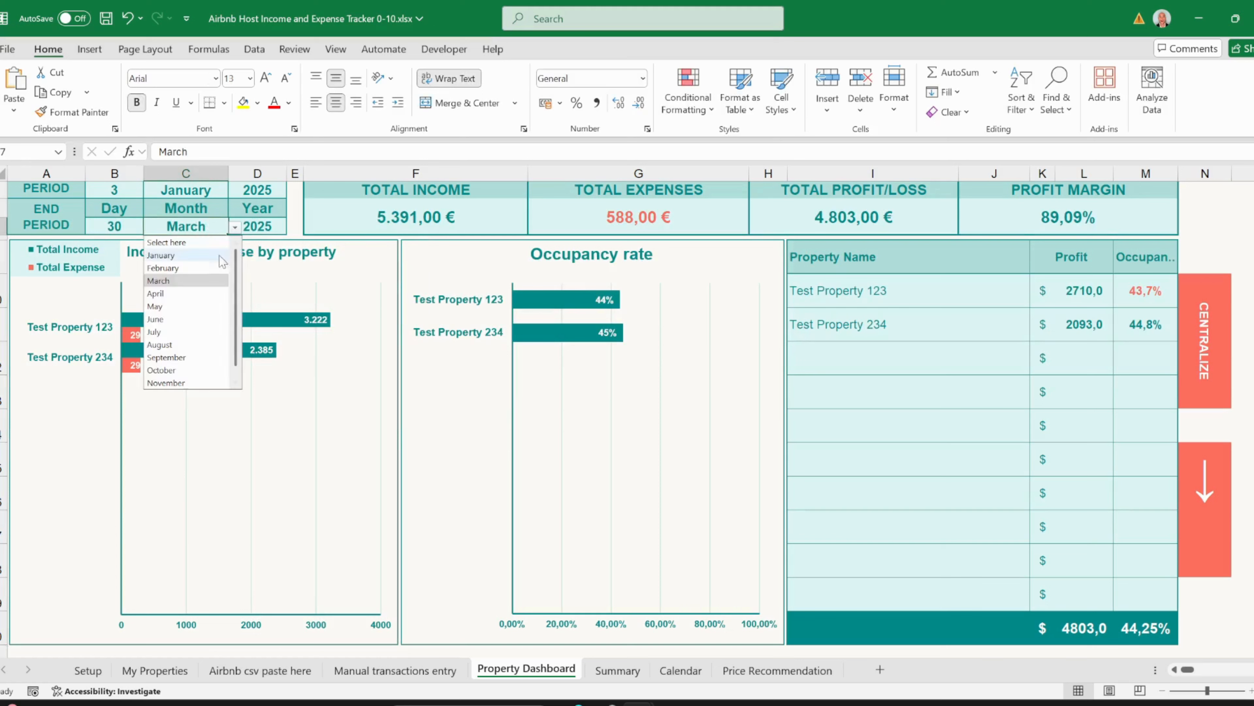
left_click(163, 293)
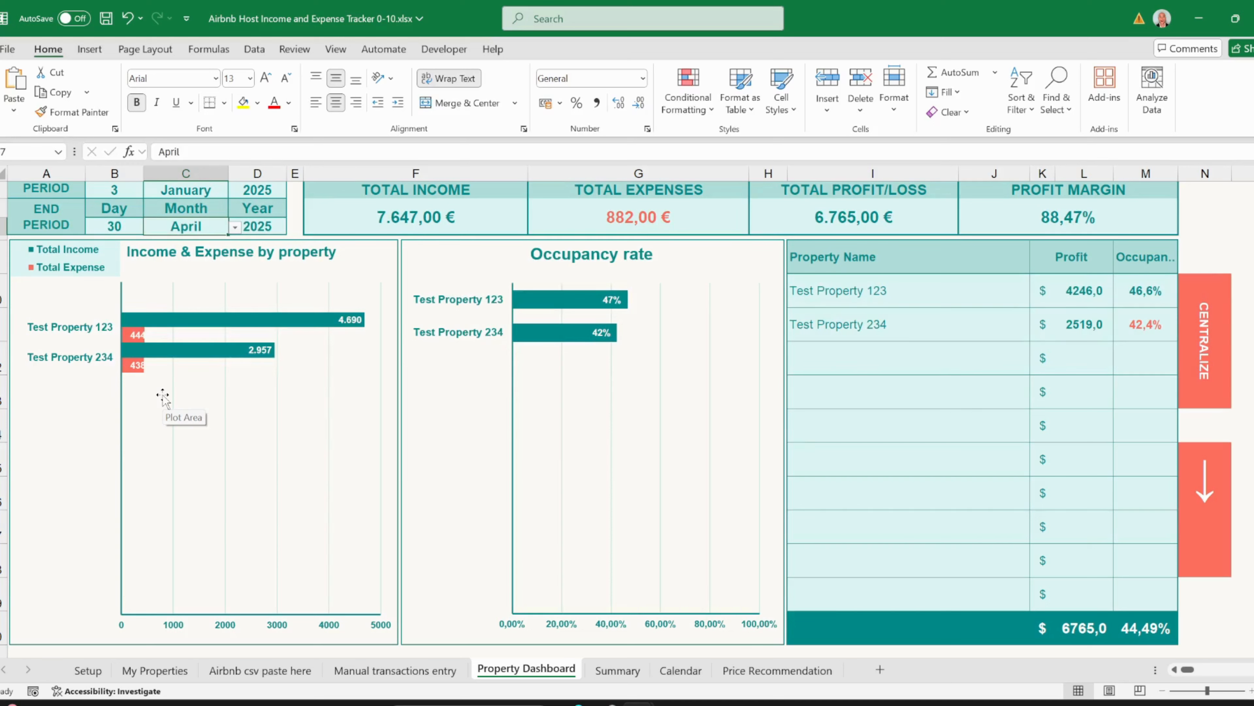
- Inspect the Occupancy chart and property occupancy formulas, then centre the KPI summary
left_click(456, 368)
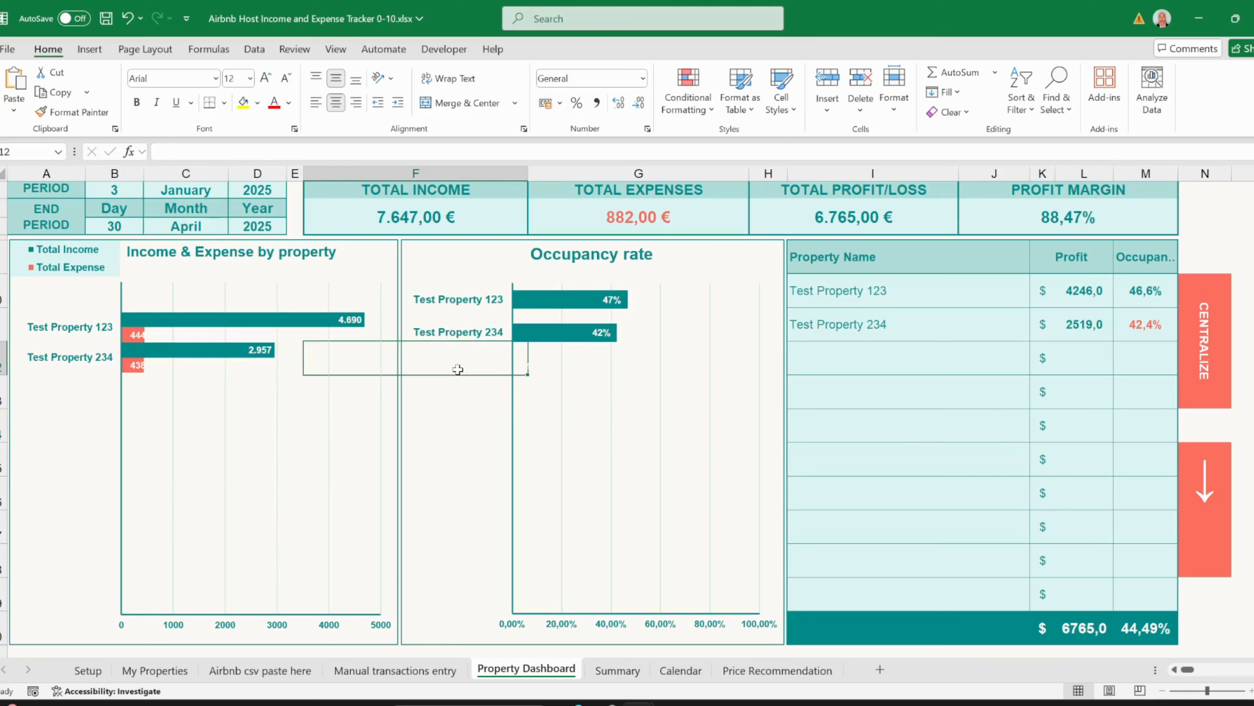
left_click(559, 391)
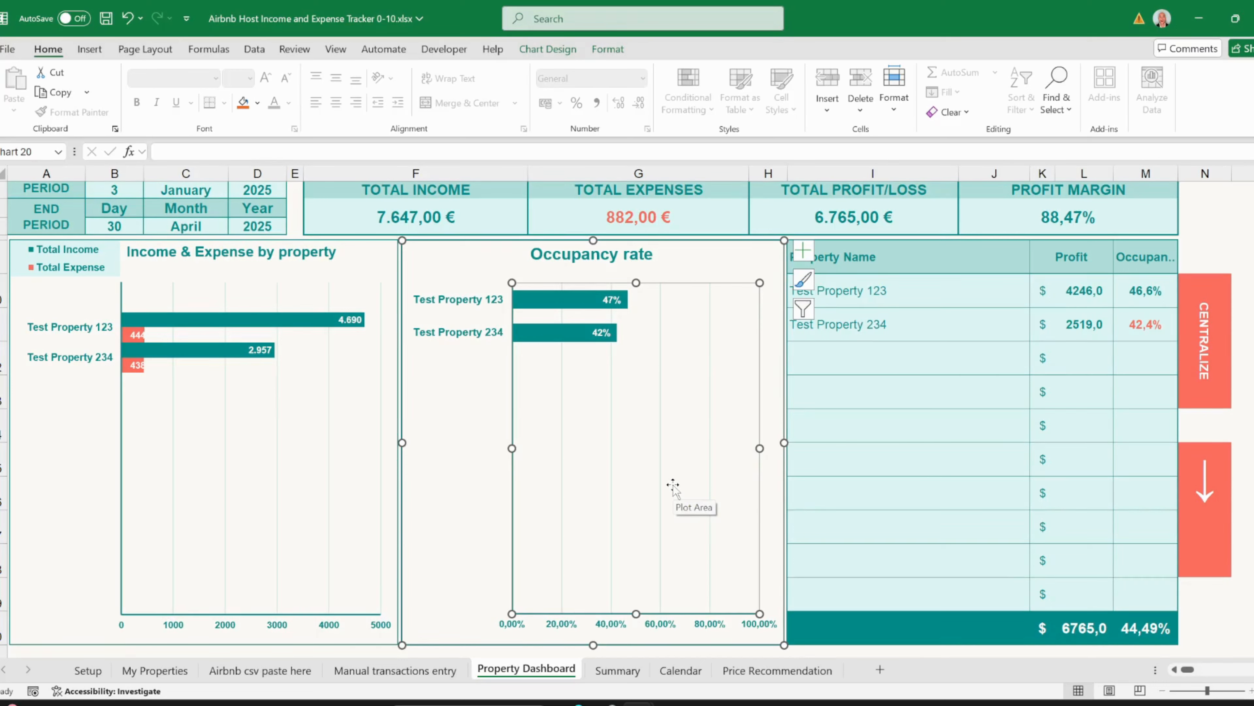
left_click(886, 252)
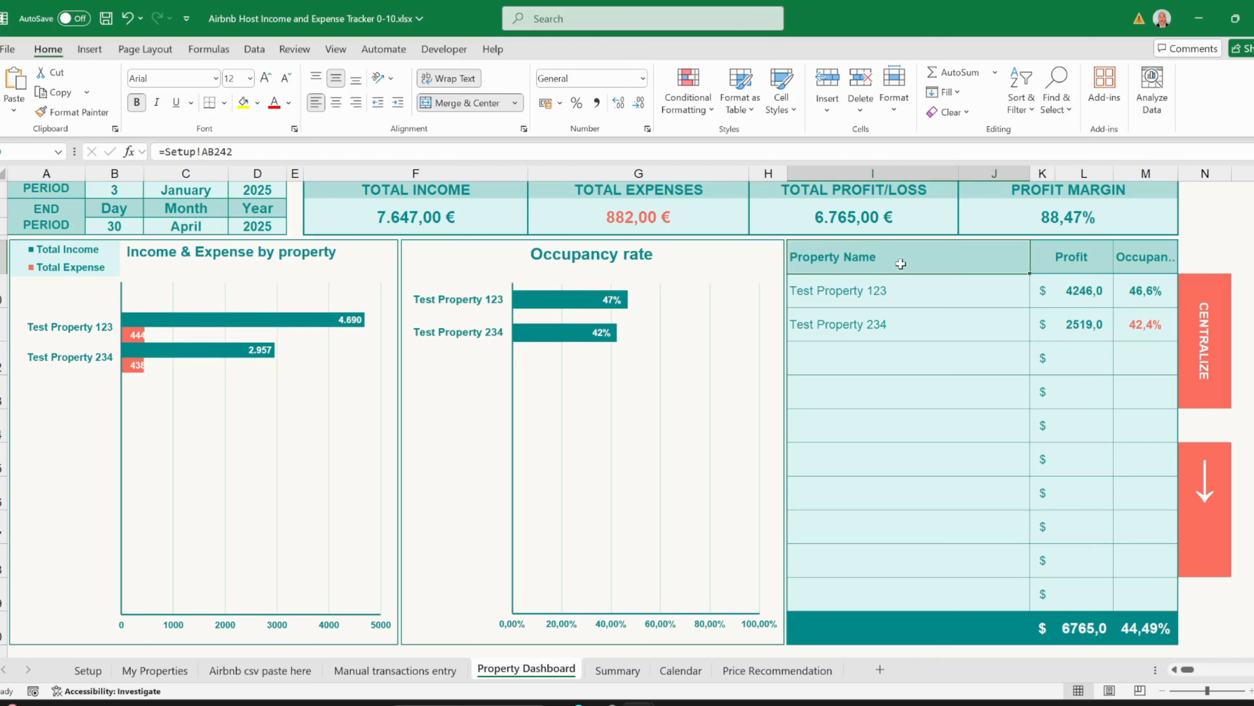
left_click(1131, 329)
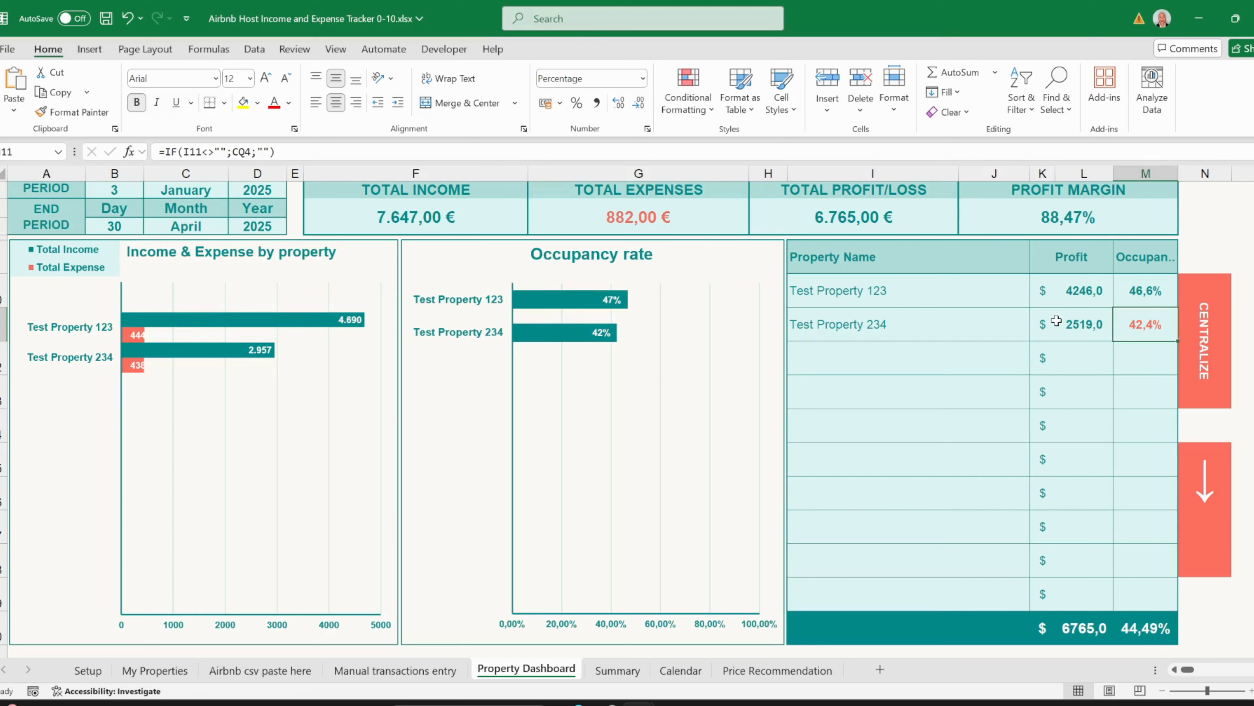
scroll(1055, 320, "up", 1)
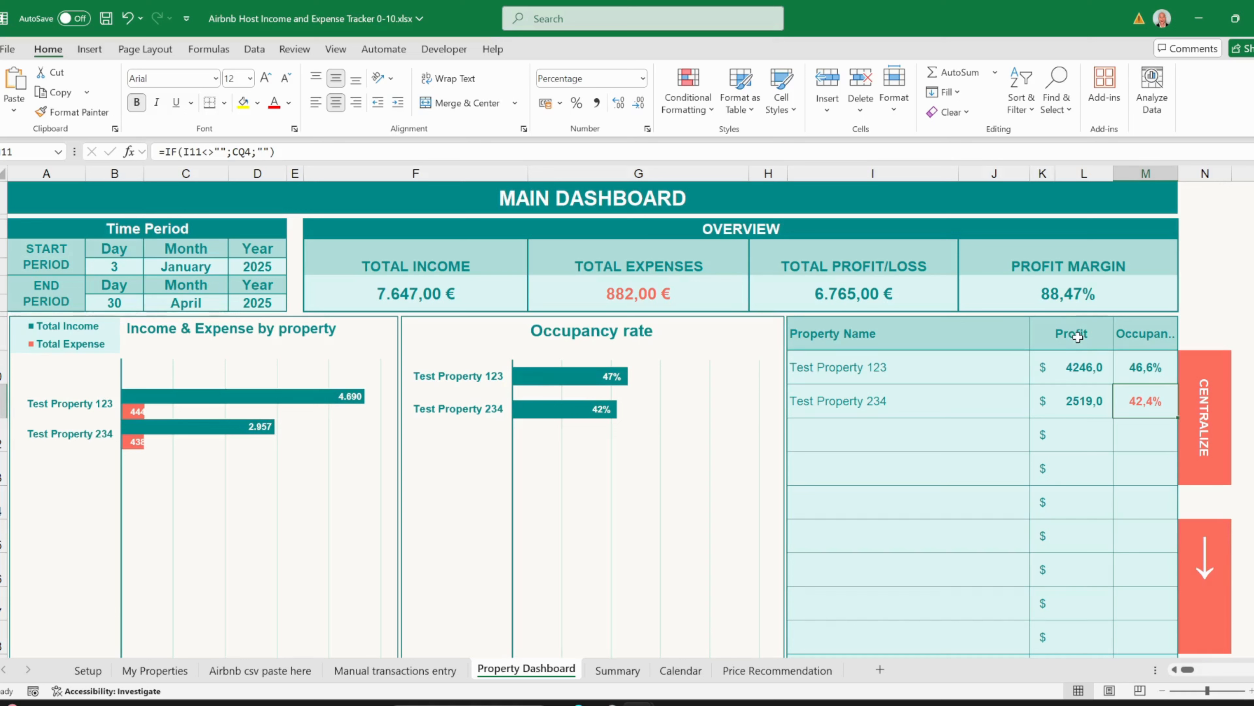
left_click(1142, 371)
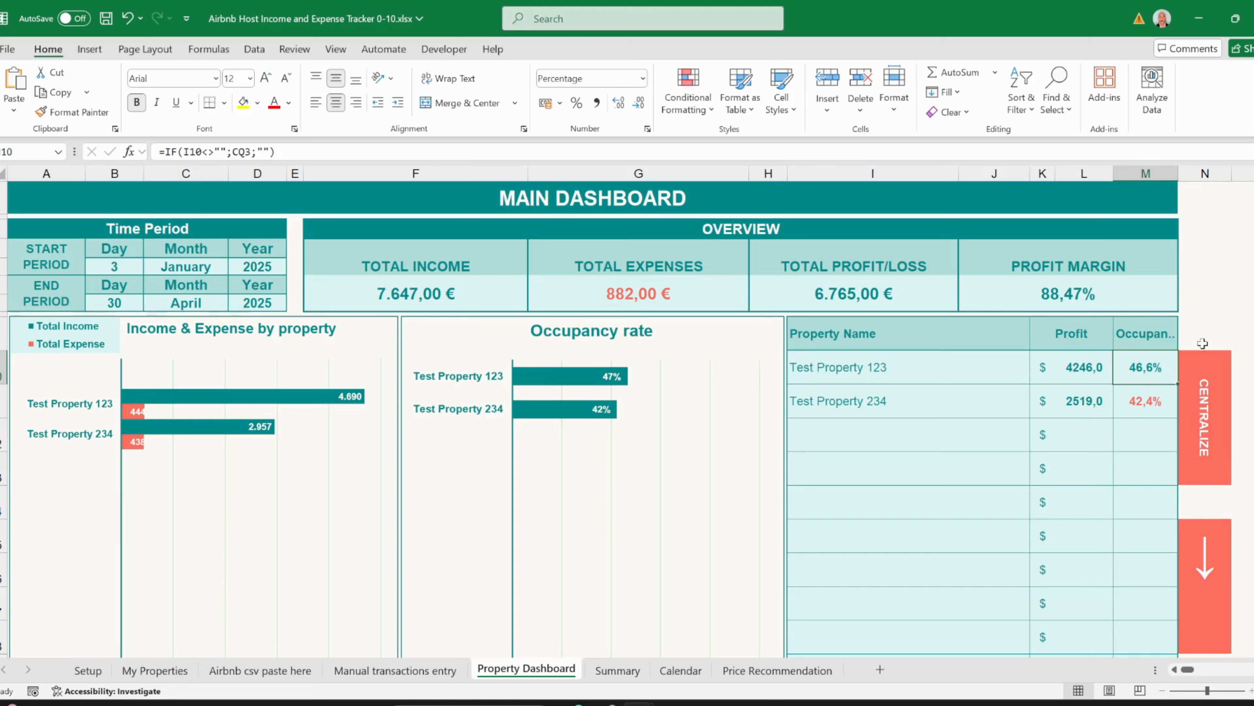
left_click(1212, 399)
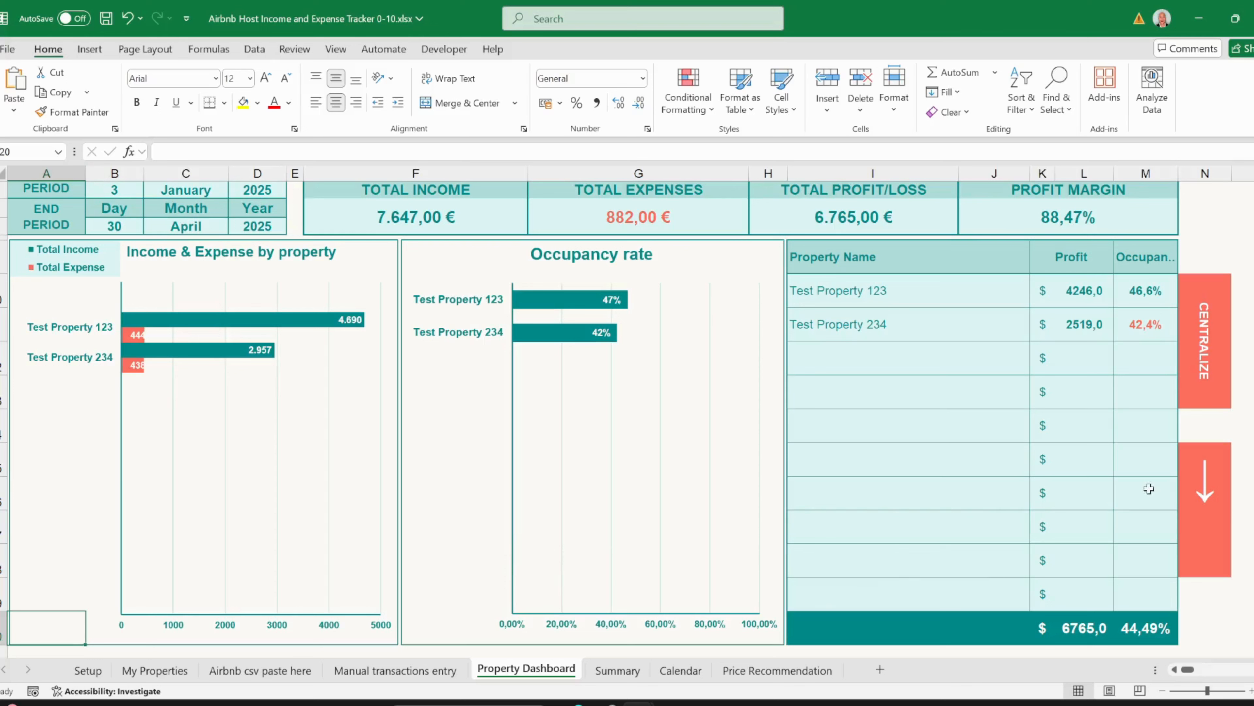
- Jump to A54 and reveal Select Property above the income, five-year and platform charts
left_click(1205, 492)
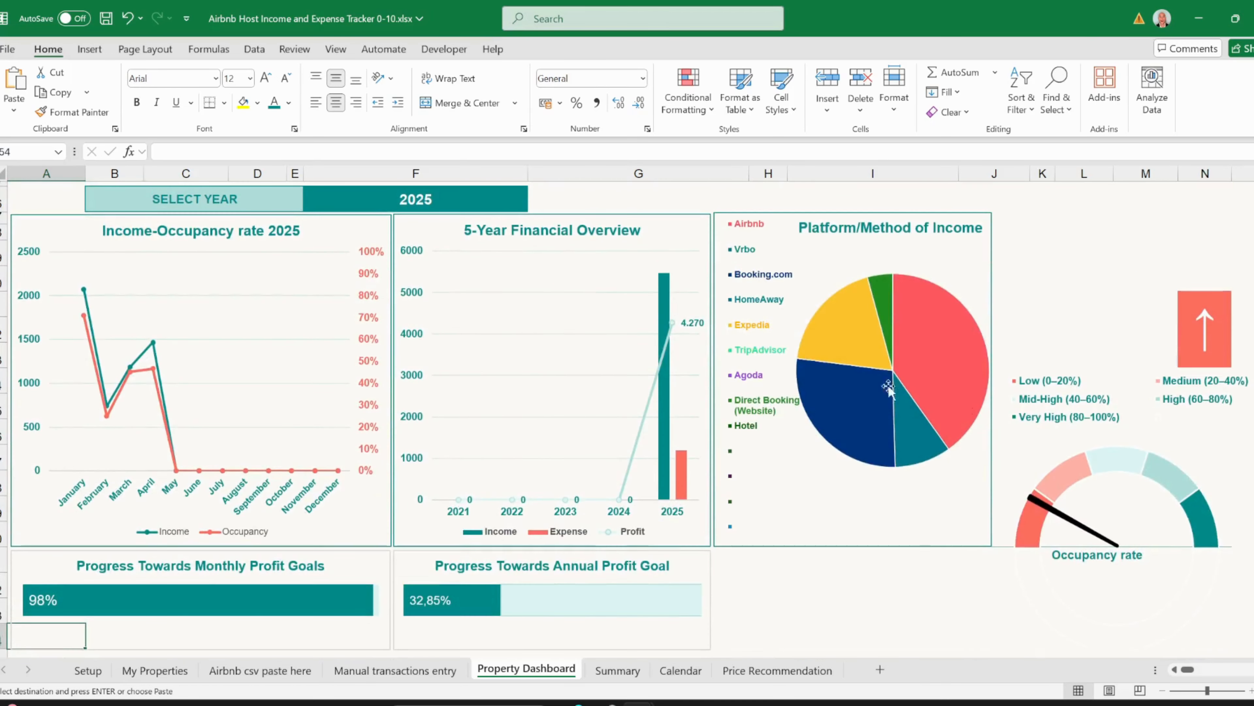
scroll(686, 355, "up", 2)
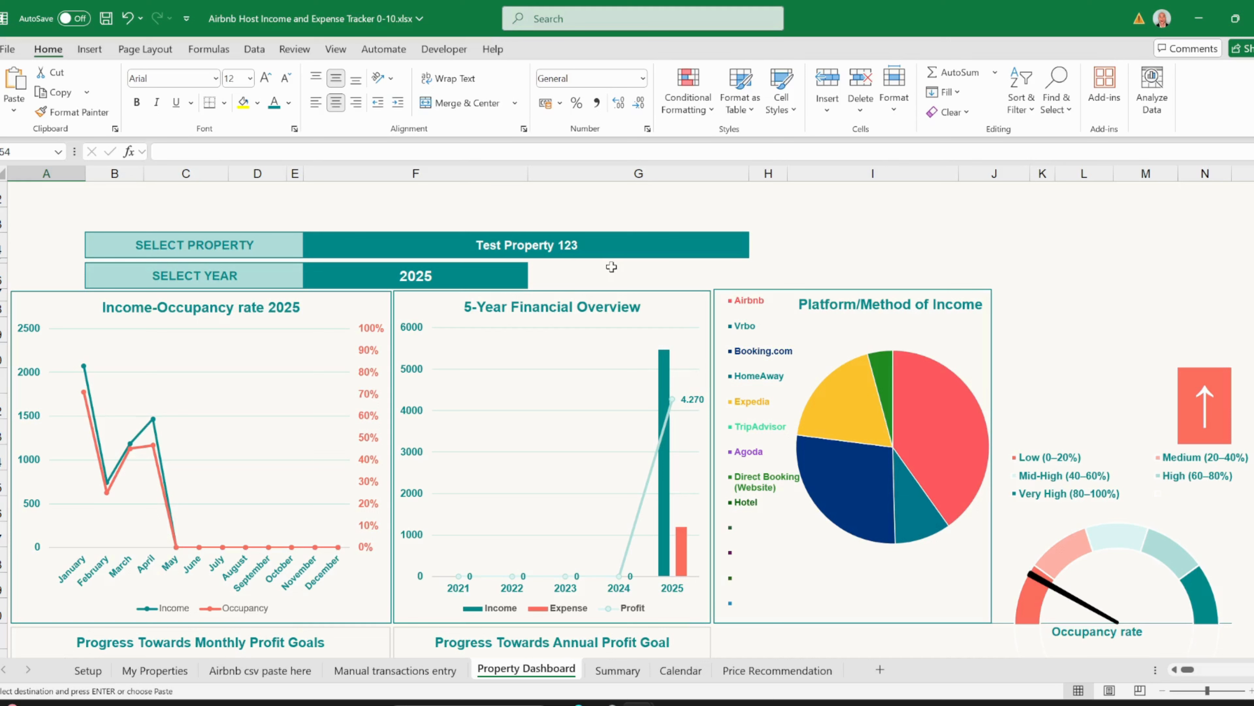
- Switch the dashboard to All properties, then back to Test Property 123
left_click(637, 247)
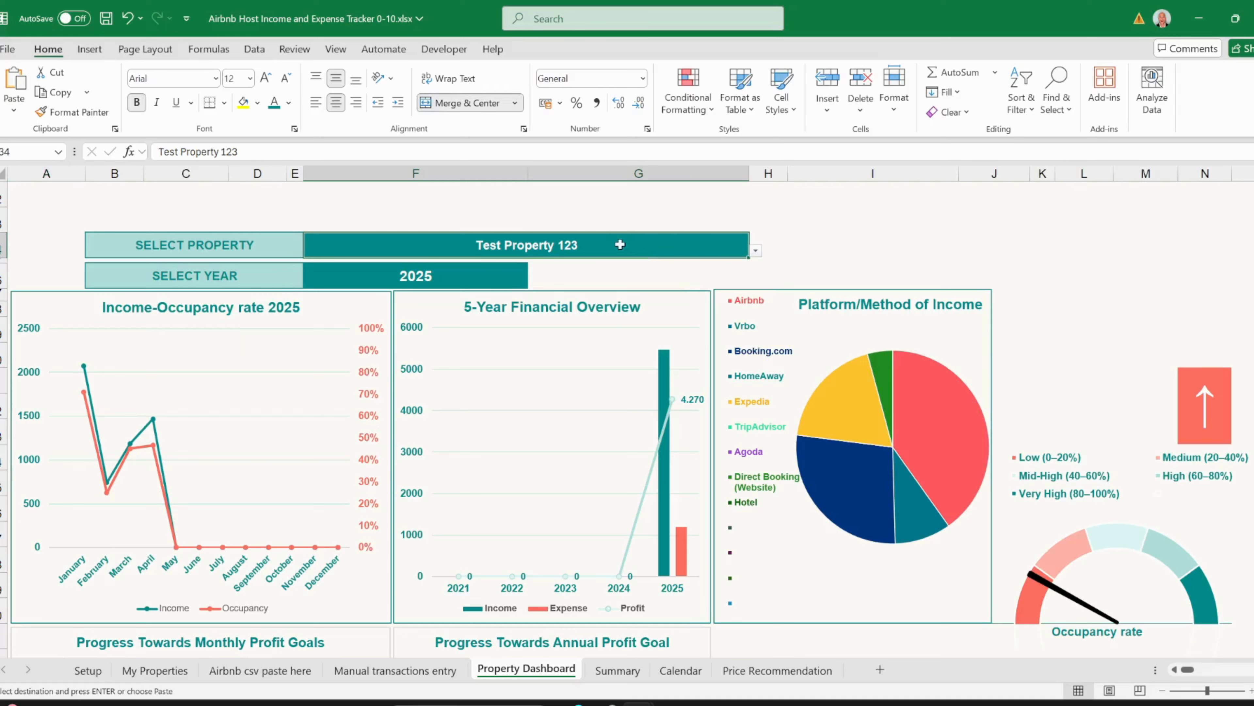
left_click(755, 251)
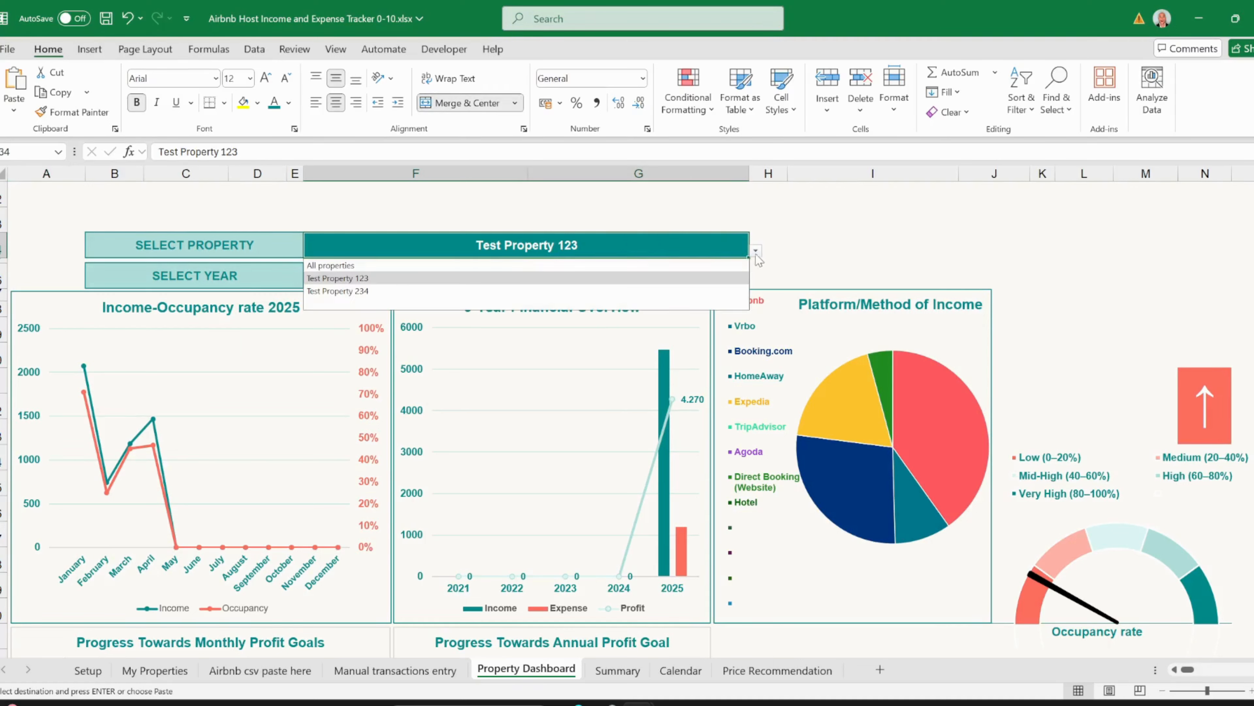
left_click(677, 266)
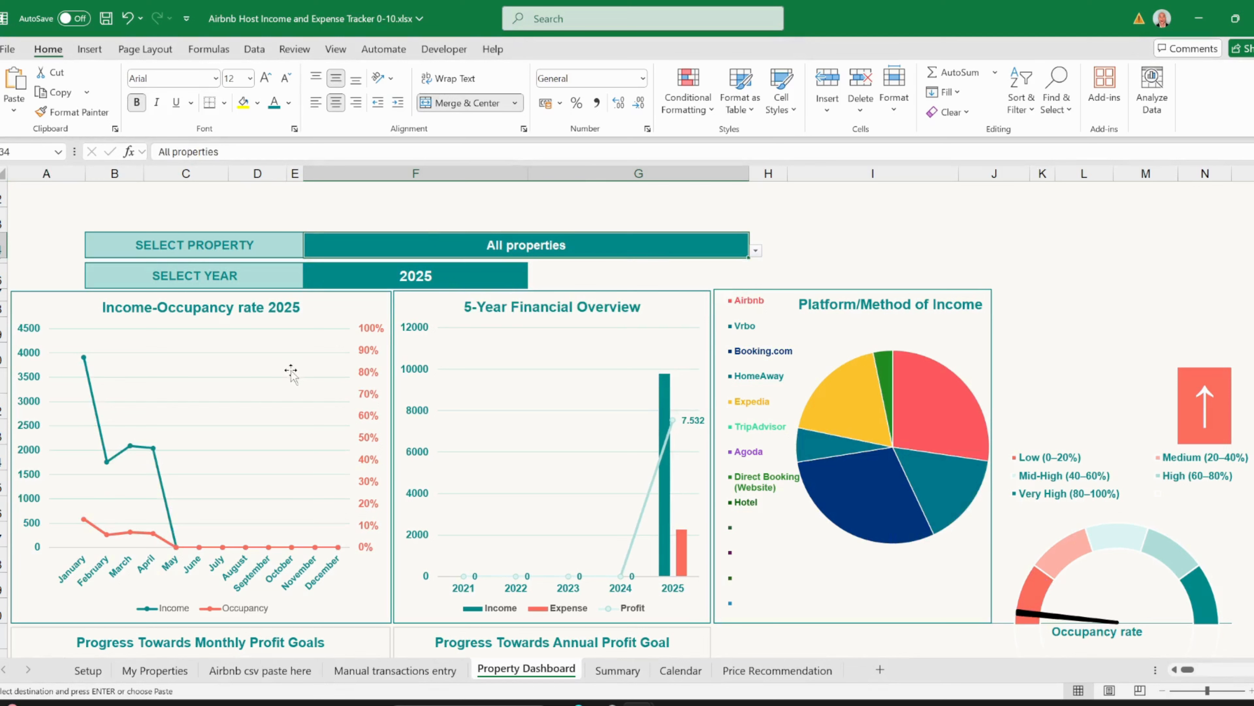
left_click(756, 250)
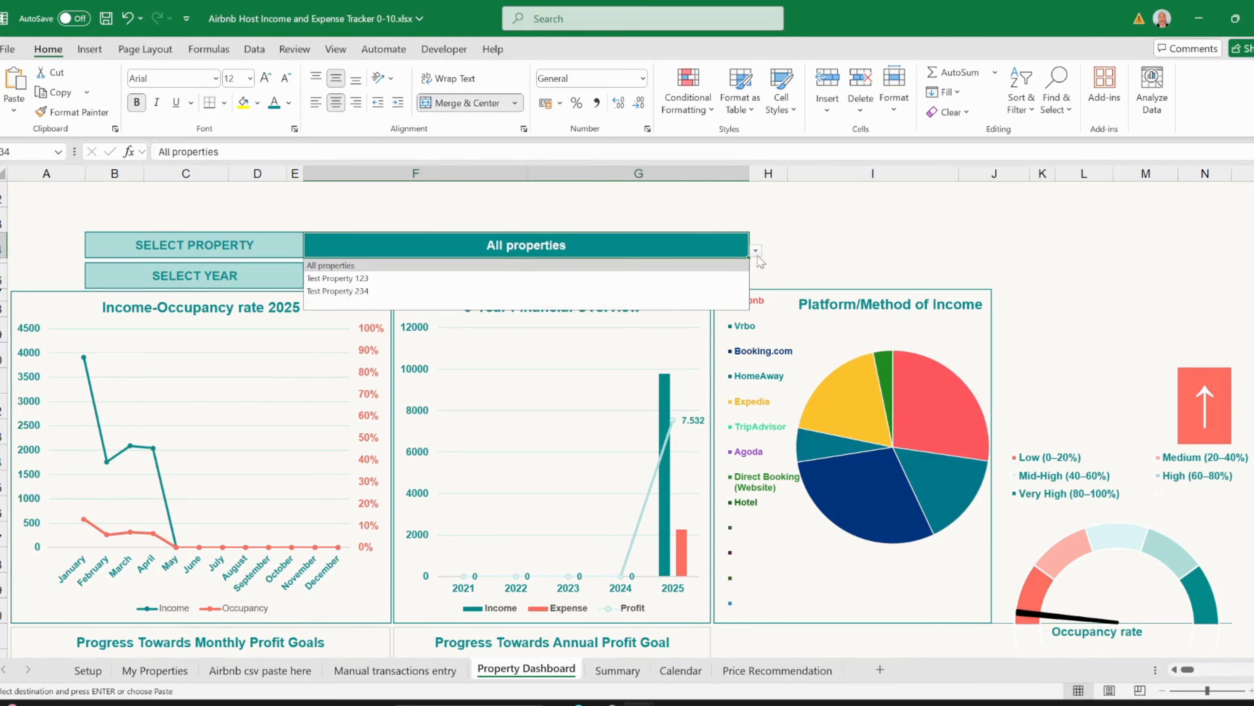
left_click(716, 279)
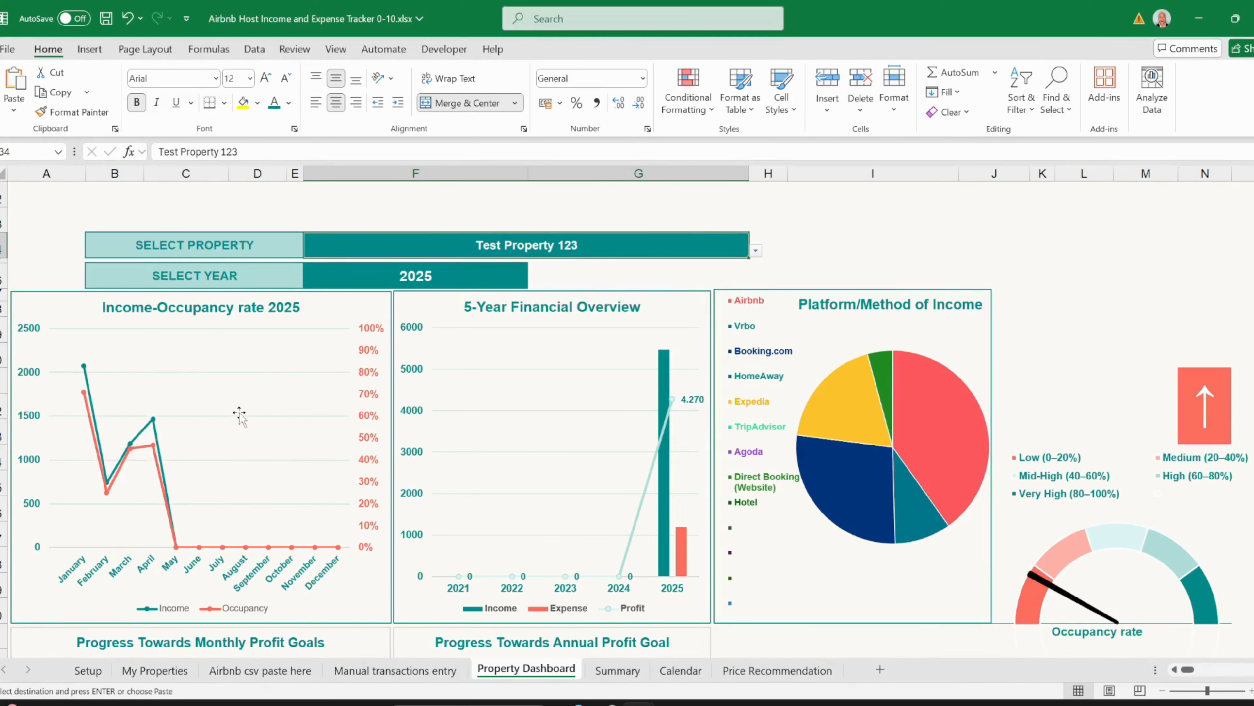
- Keep 2025 as the dashboard year and go to the Setup sheet
left_click(428, 277)
left_click(534, 282)
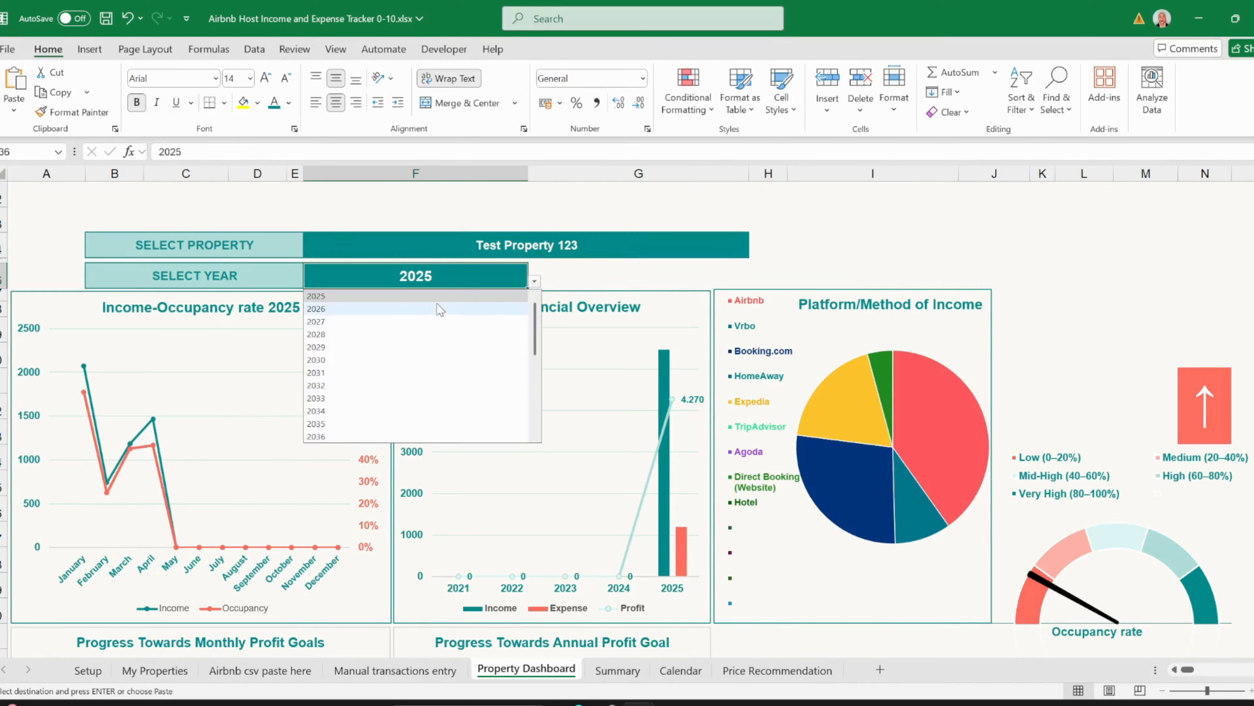
left_click(429, 269)
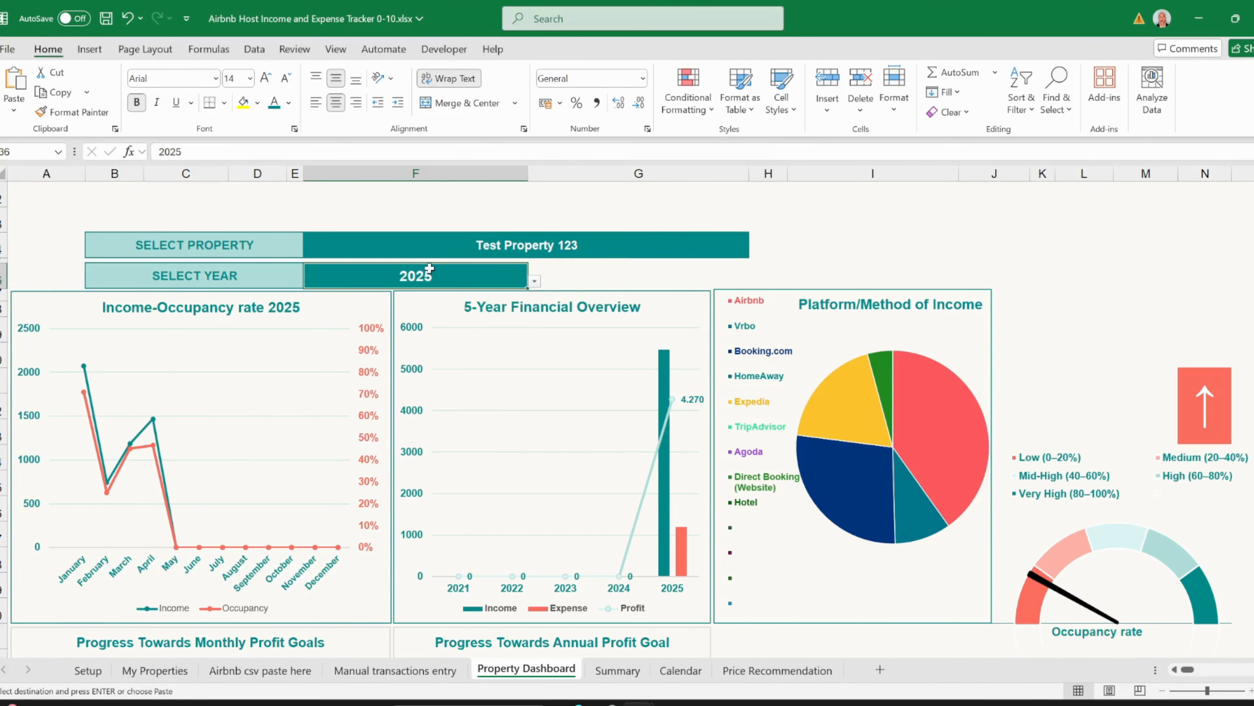
left_click(88, 669)
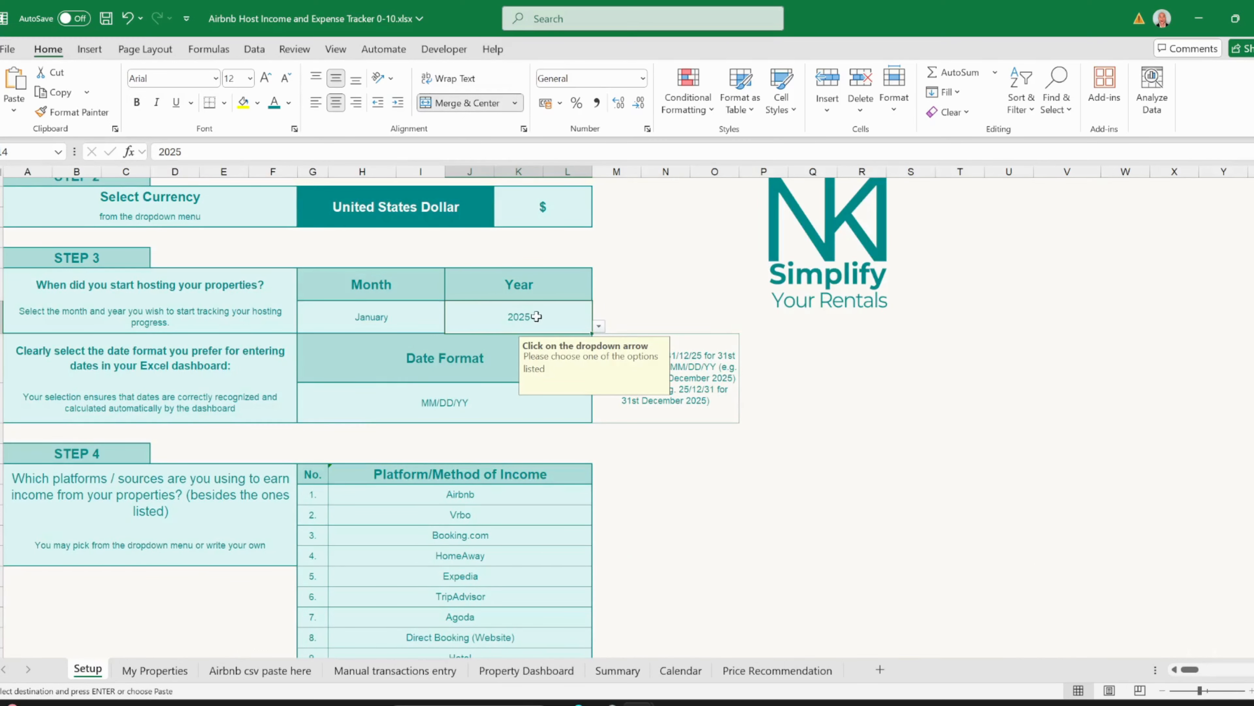
- Return to the Property Dashboard to view Test Property 123's 2025 charts
left_click(526, 677)
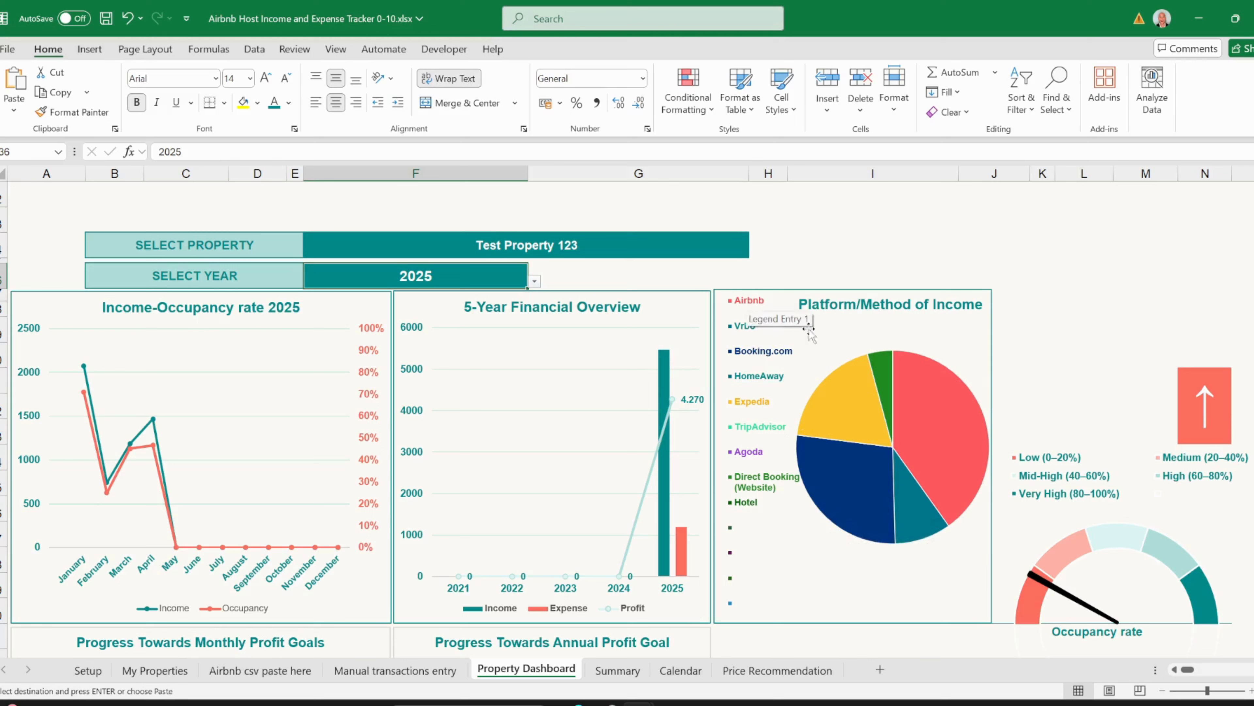
mouse_move(904, 431)
mouse_move(1039, 642)
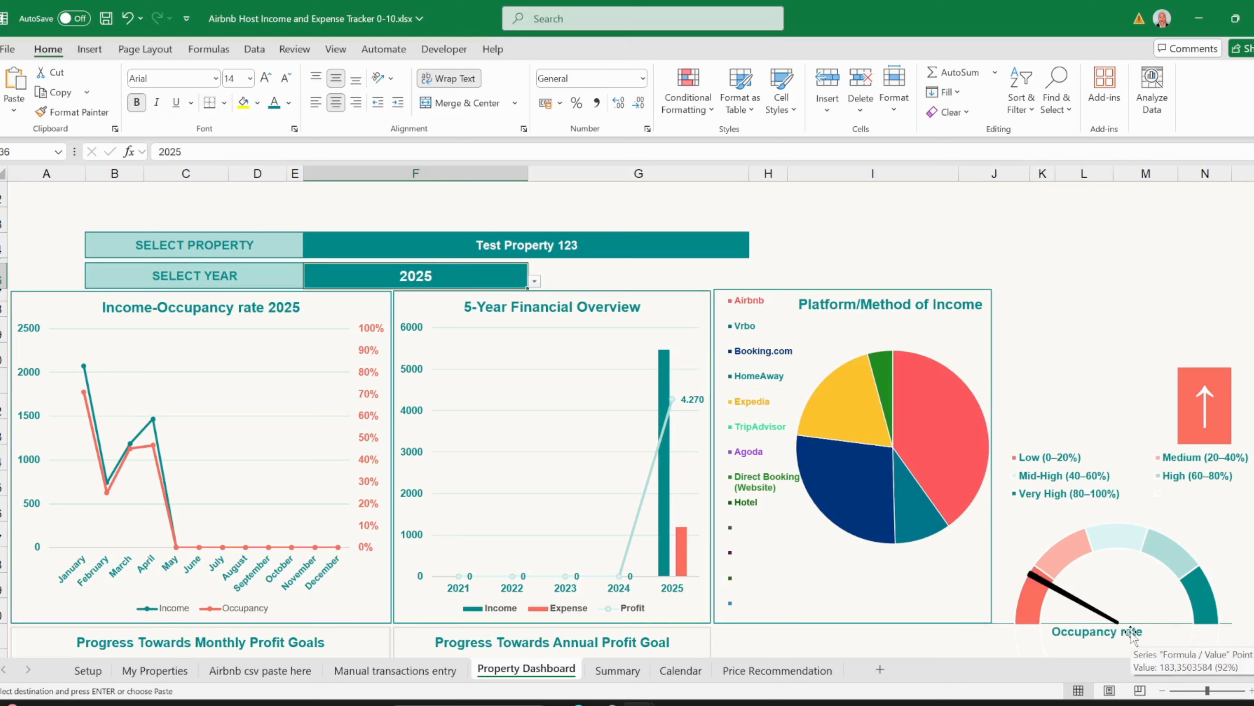
scroll(1200, 640, "down", 1)
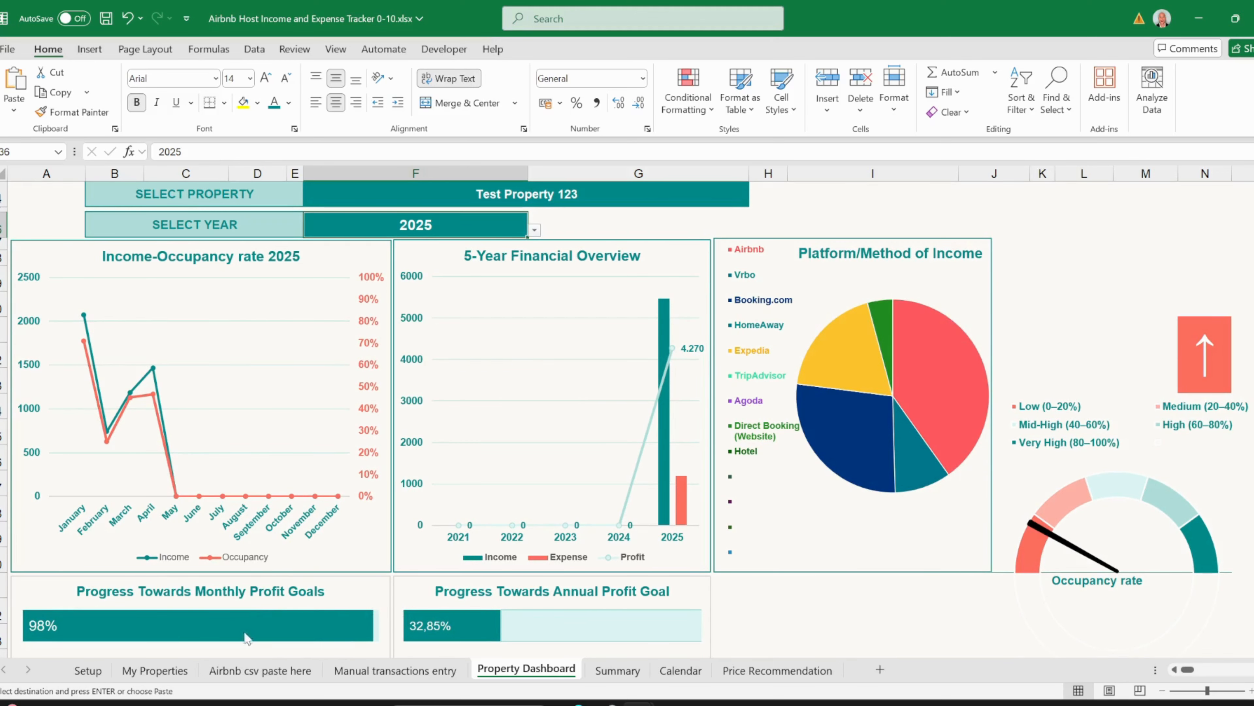
left_click(174, 672)
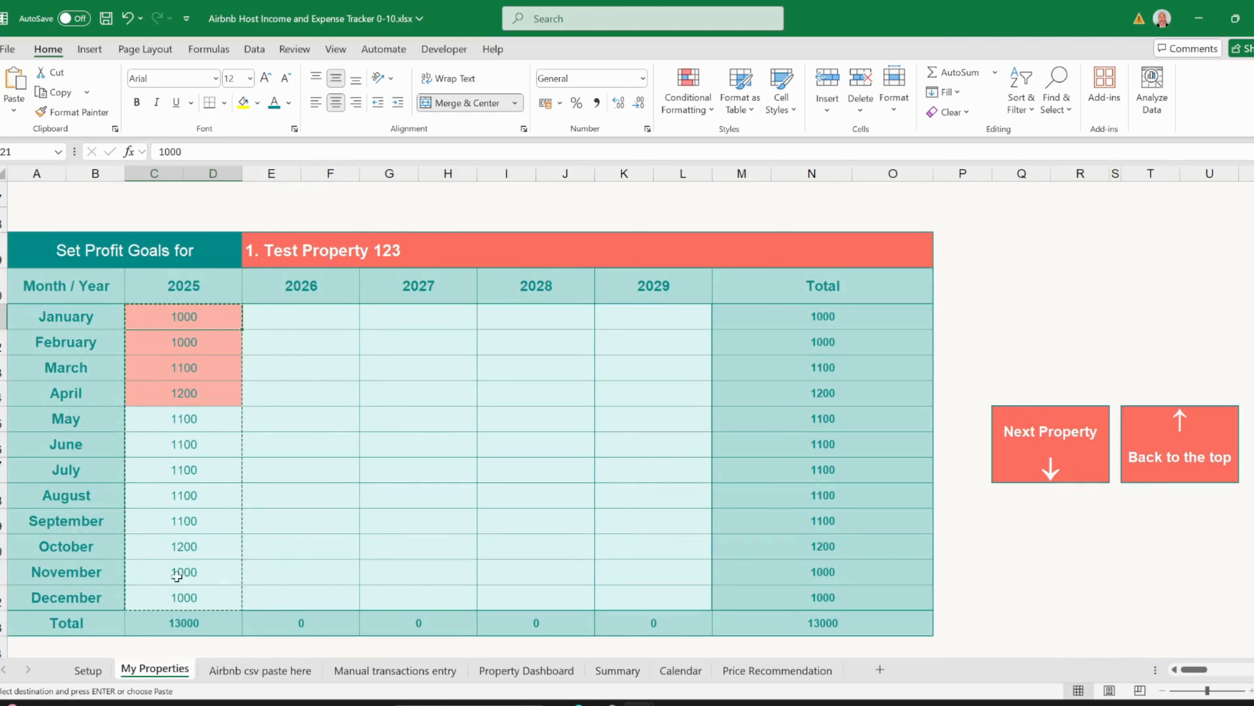
left_click_drag(182, 317, 182, 596)
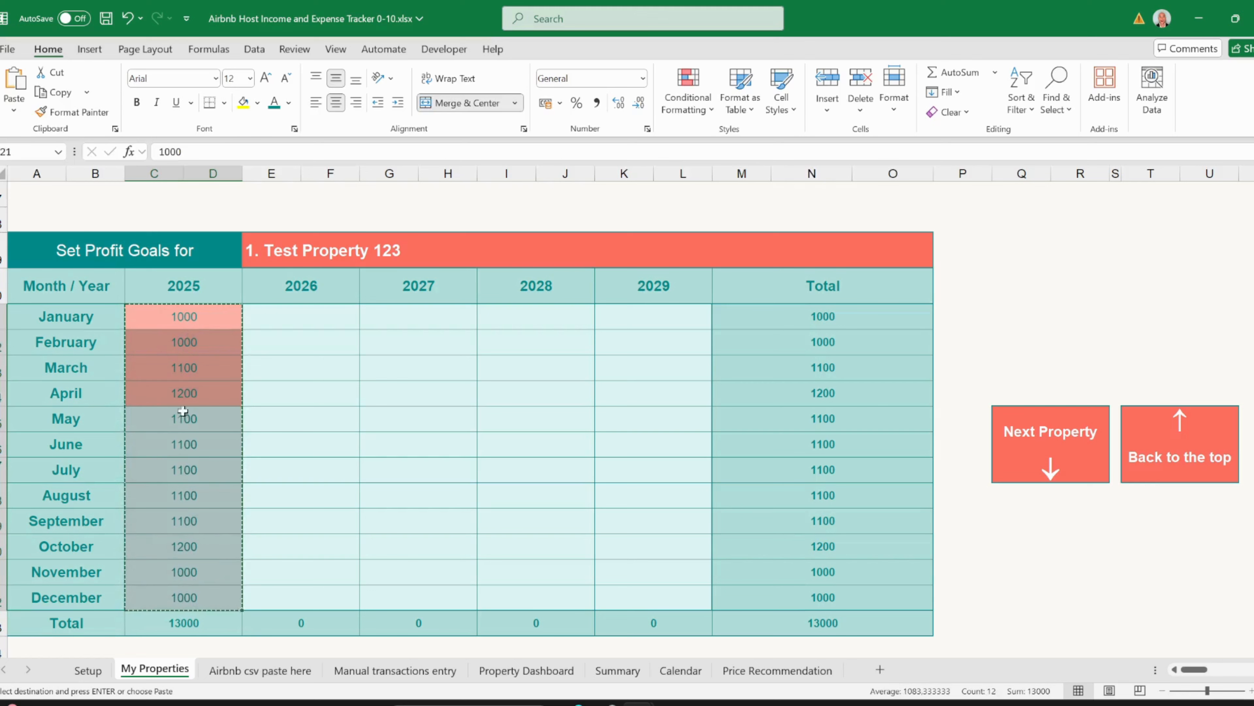
left_click_drag(181, 316, 178, 394)
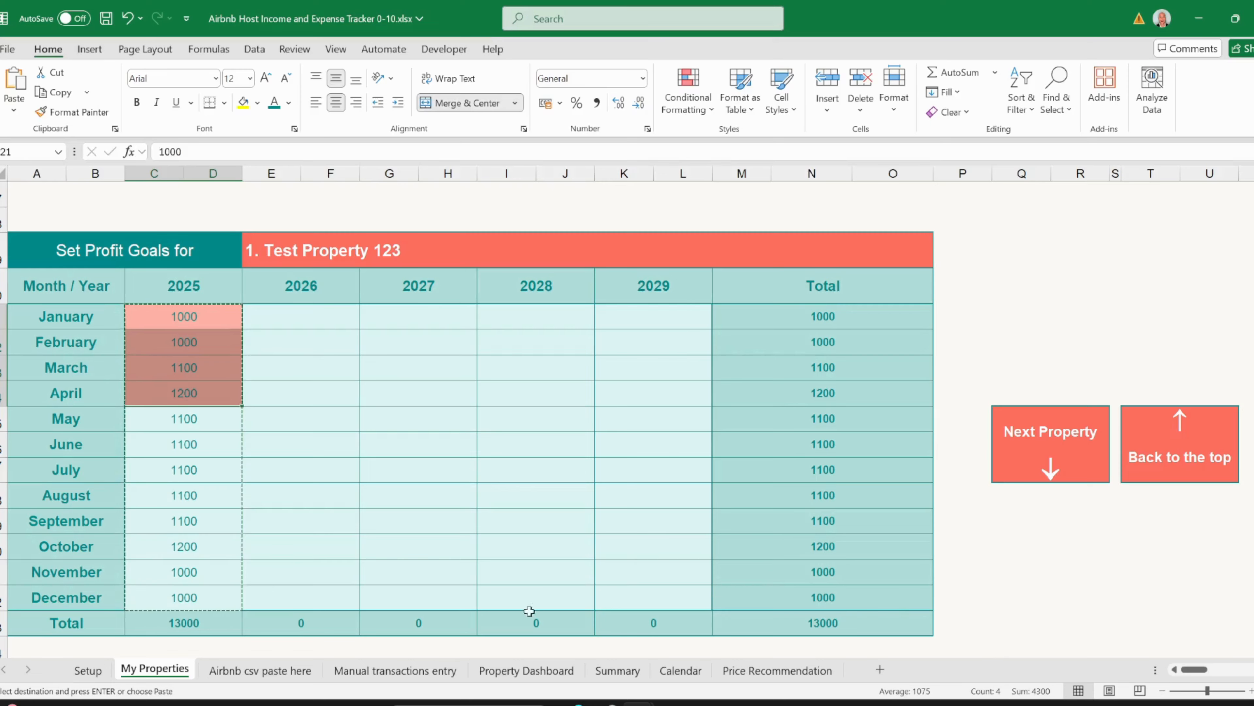
left_click(395, 670)
left_click(526, 670)
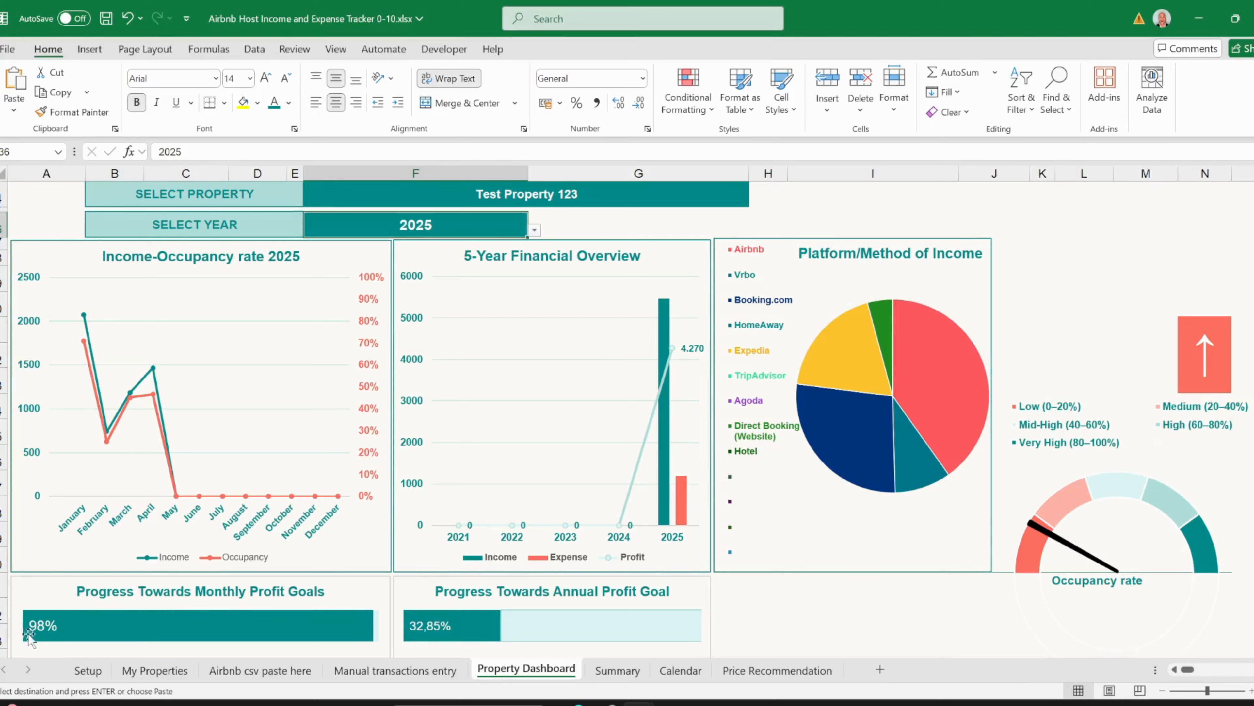
mouse_move(156, 634)
mouse_move(452, 630)
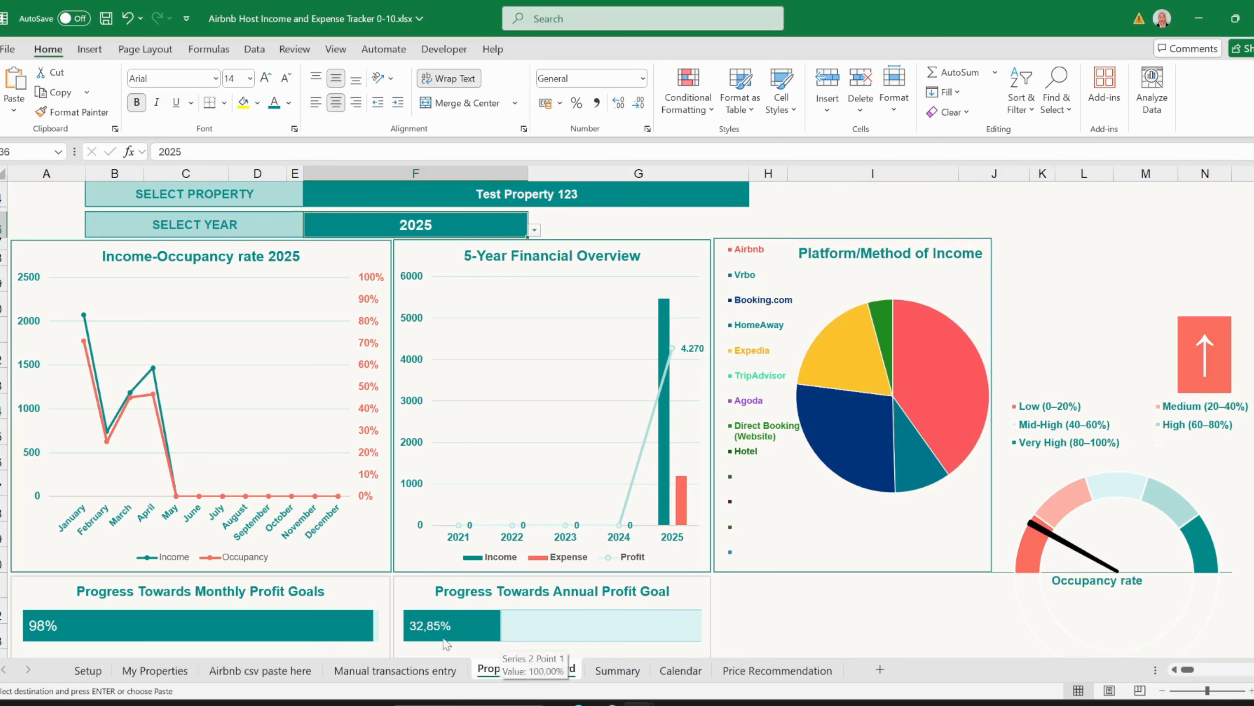
left_click(171, 677)
left_click(168, 622)
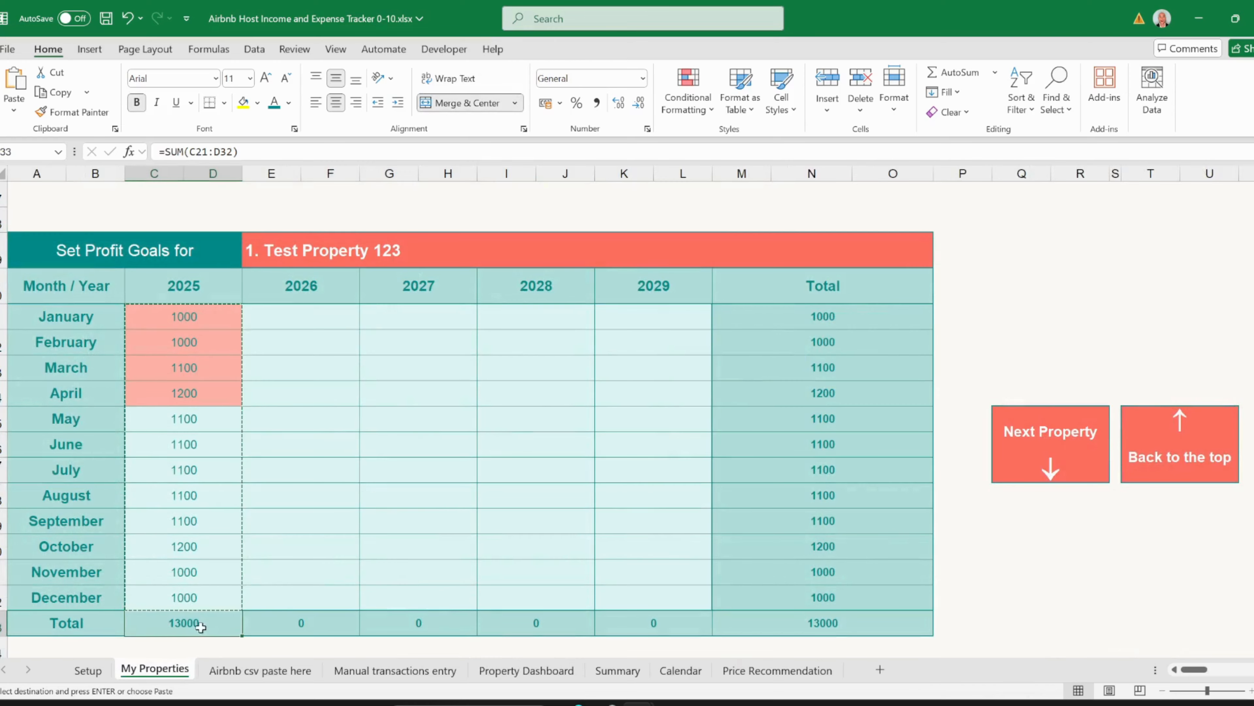
left_click(476, 670)
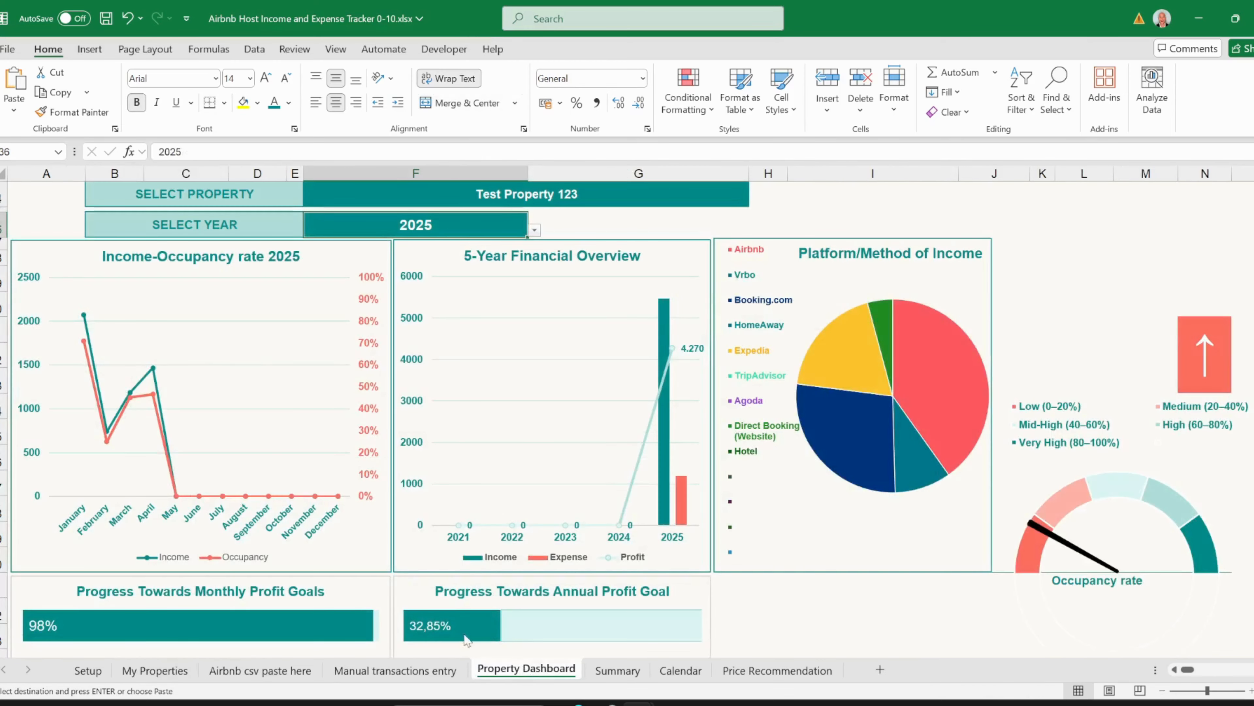
left_click(691, 348)
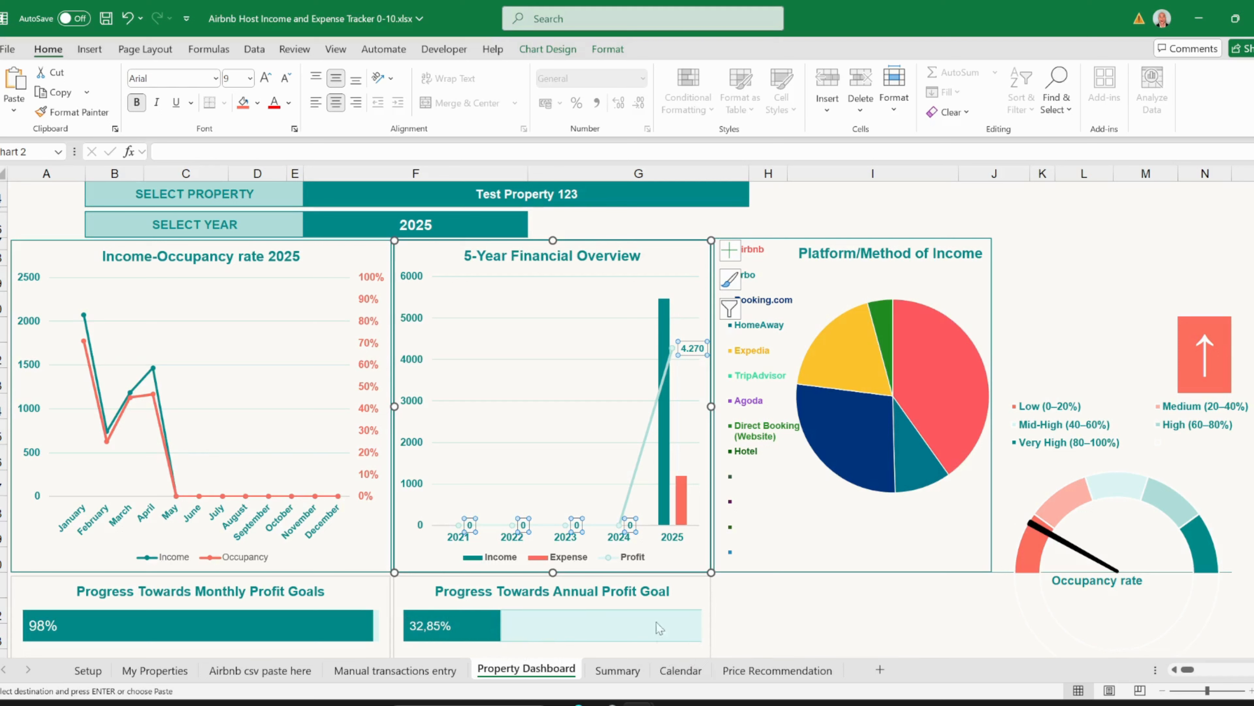
left_click(745, 611)
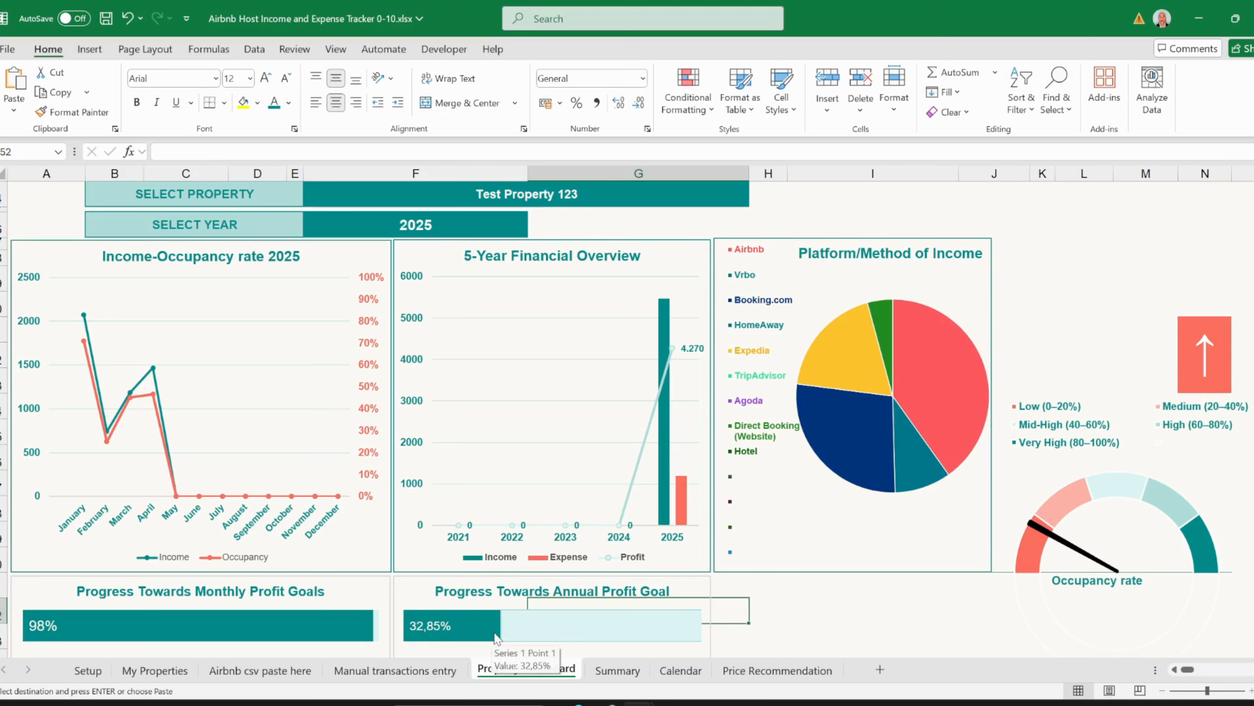
left_click(784, 612)
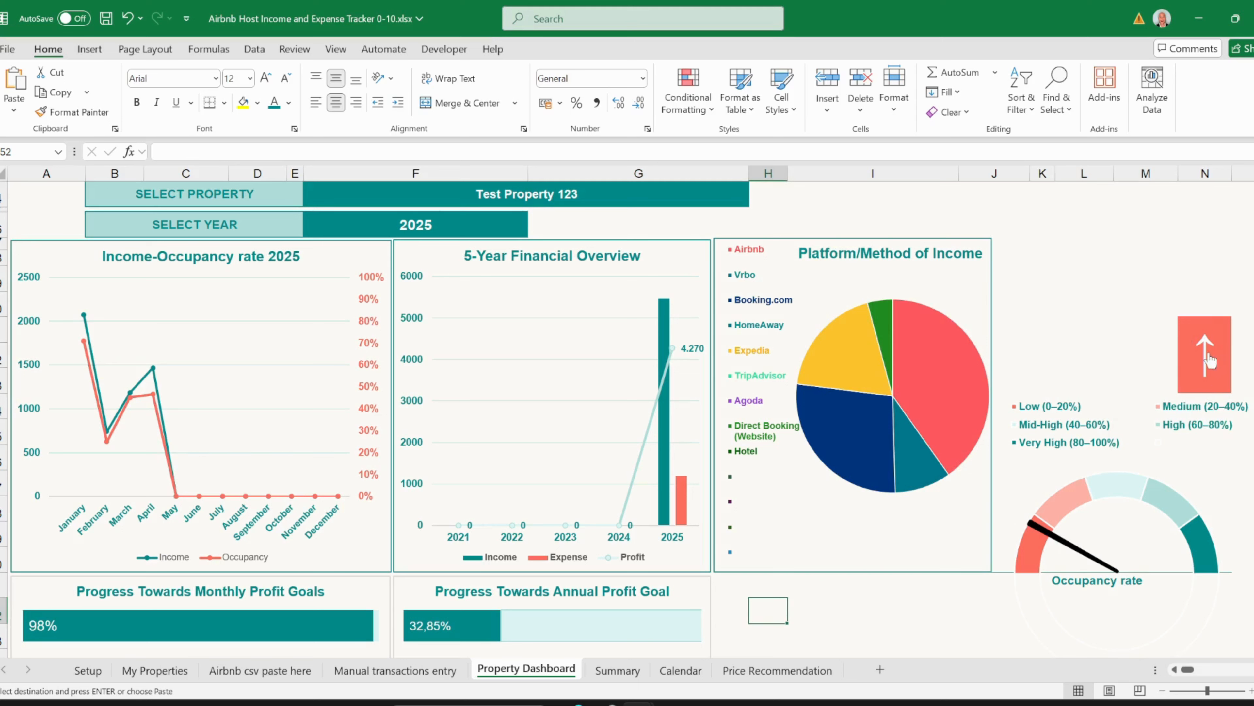
left_click(1209, 360)
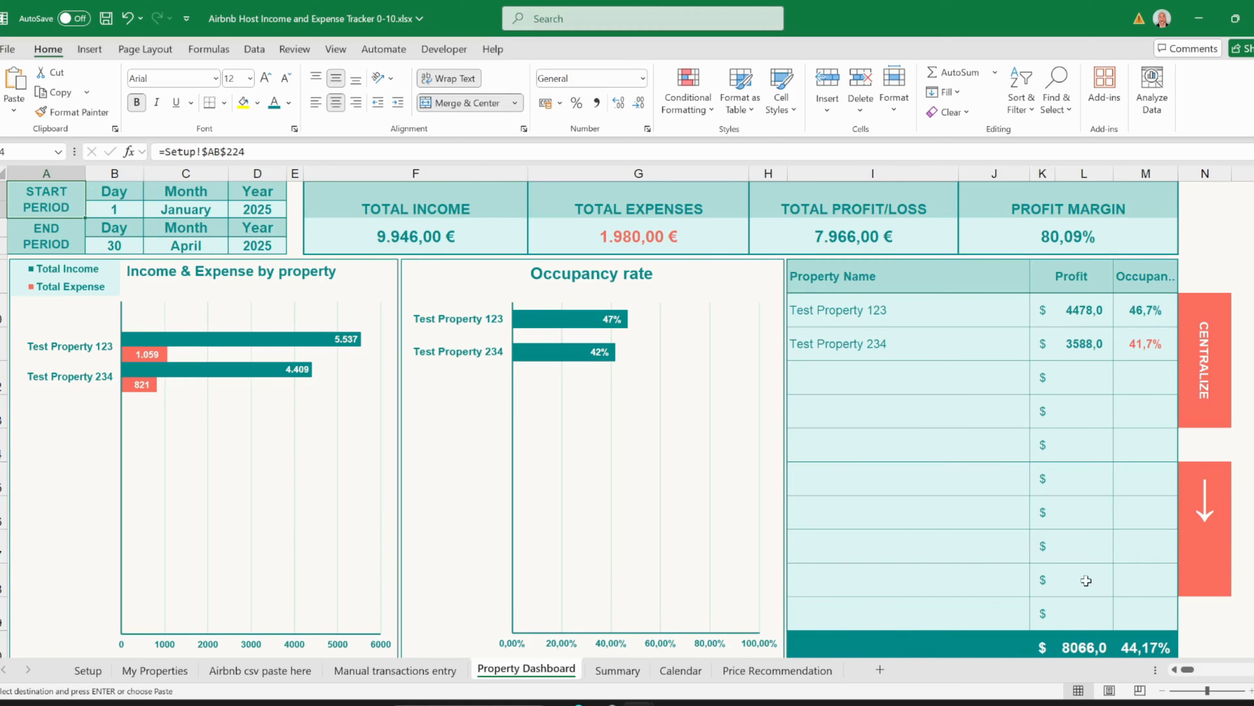
left_click(1183, 541)
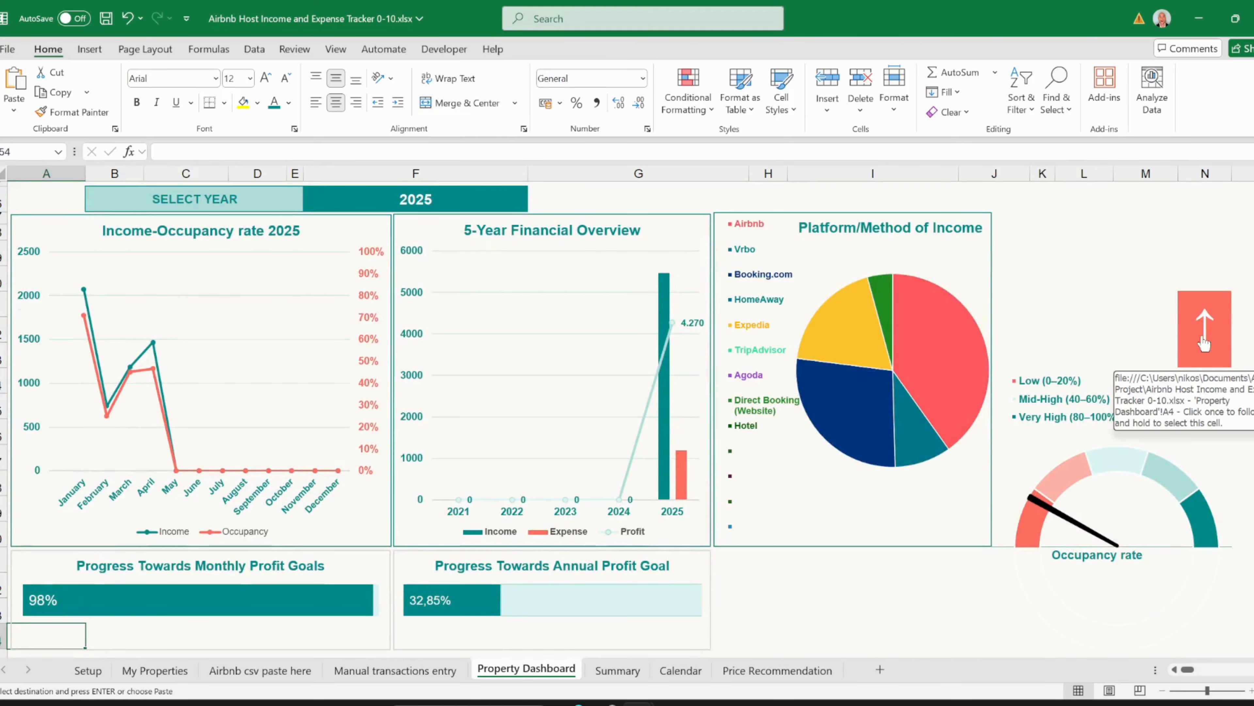
left_click(1203, 341)
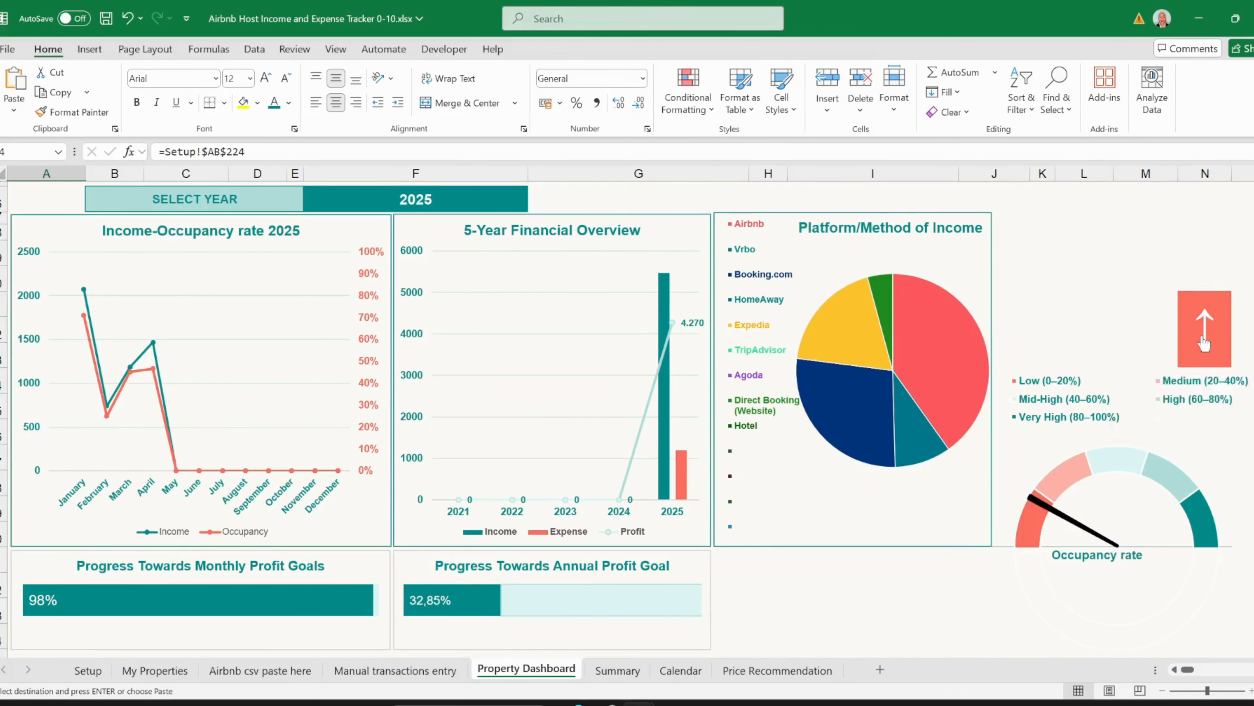
left_click(1201, 376)
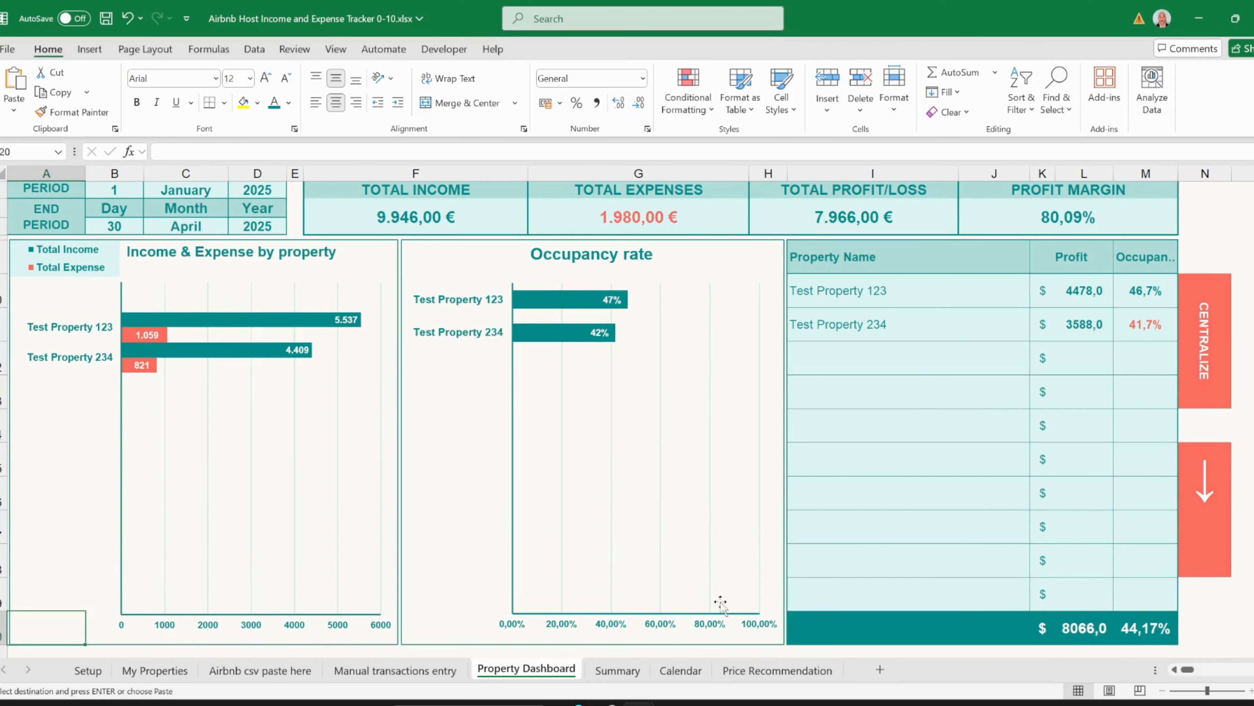
left_click(1201, 475)
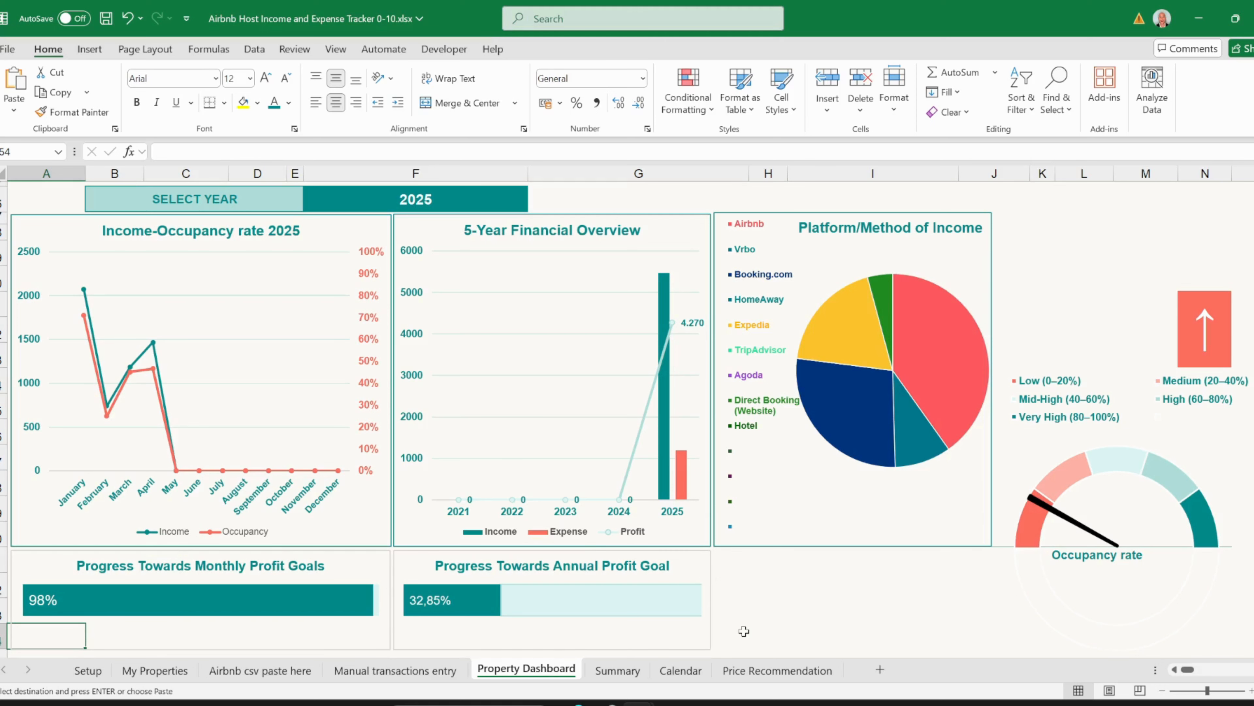
- Move from the Property Dashboard to the Summary sheet with Ctrl+Page Down
key("ctrl+Page_Down")
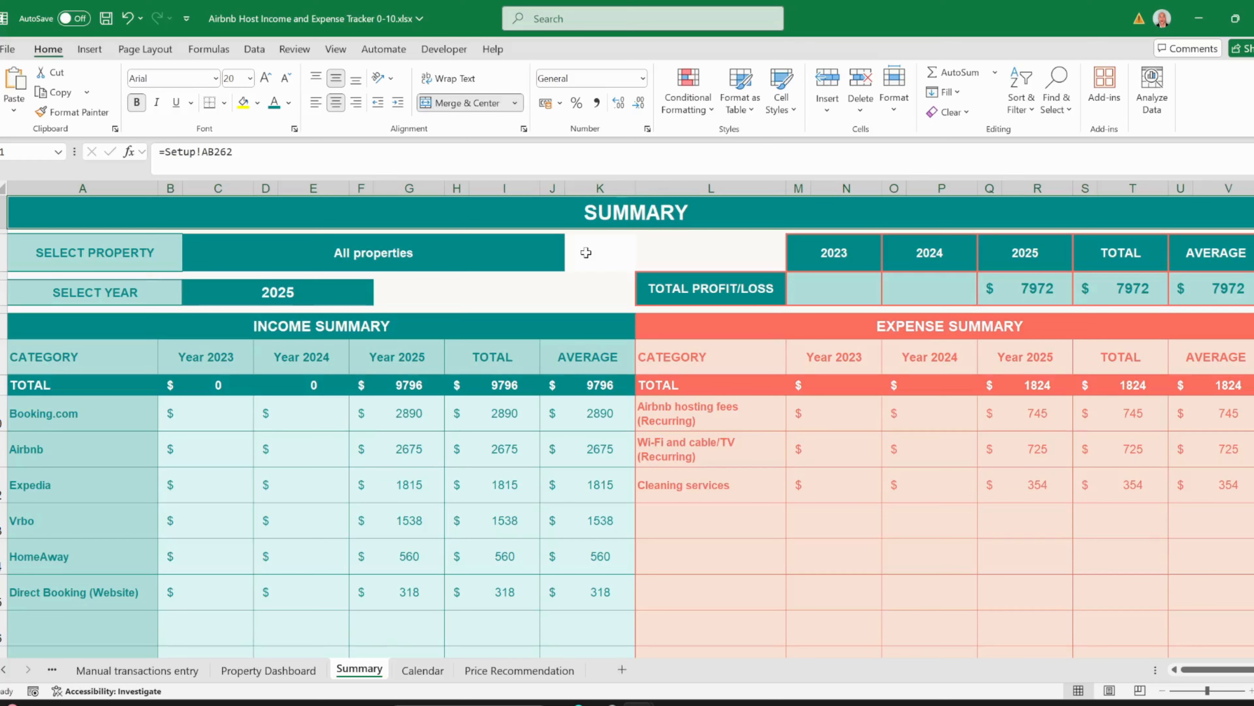
left_click(400, 258)
left_click(572, 266)
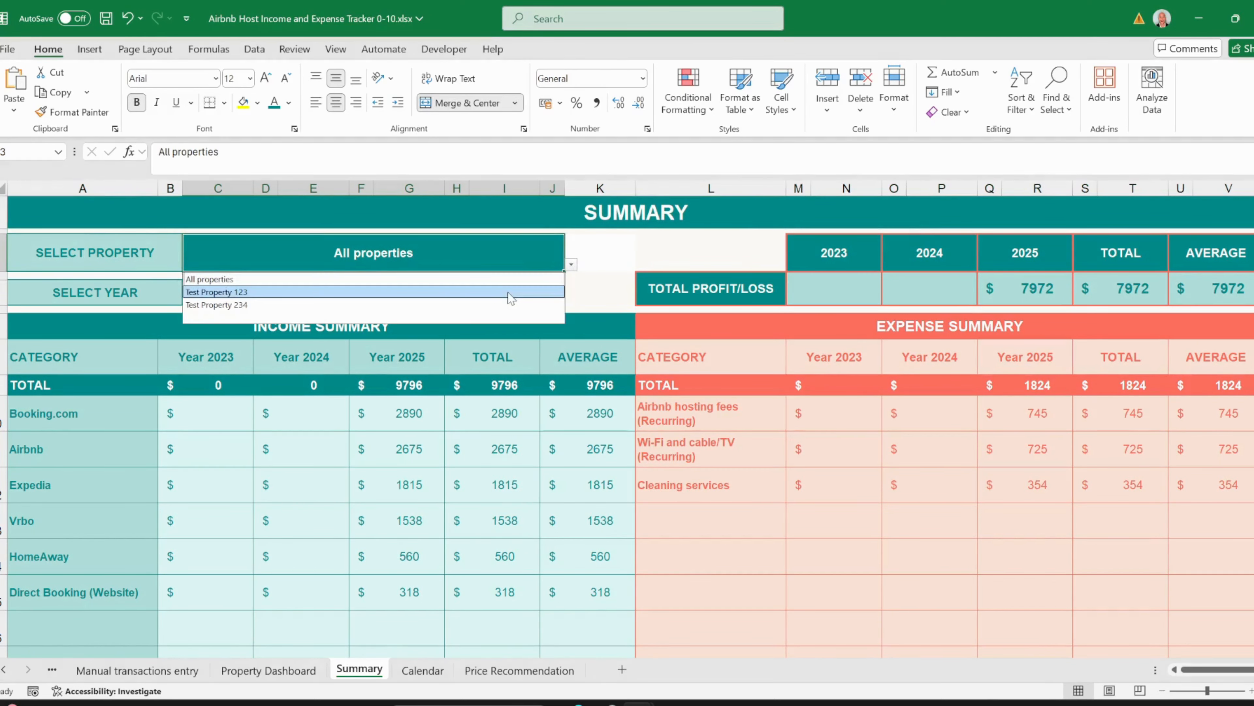
left_click(511, 289)
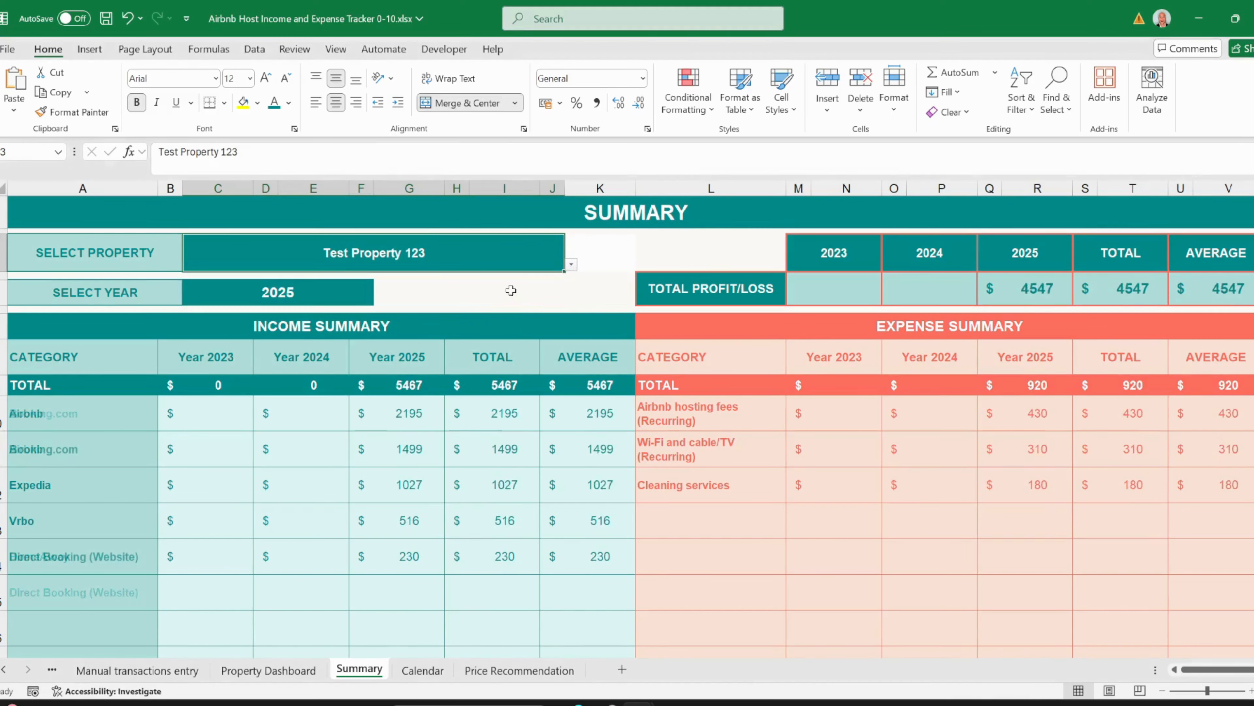
left_click(572, 265)
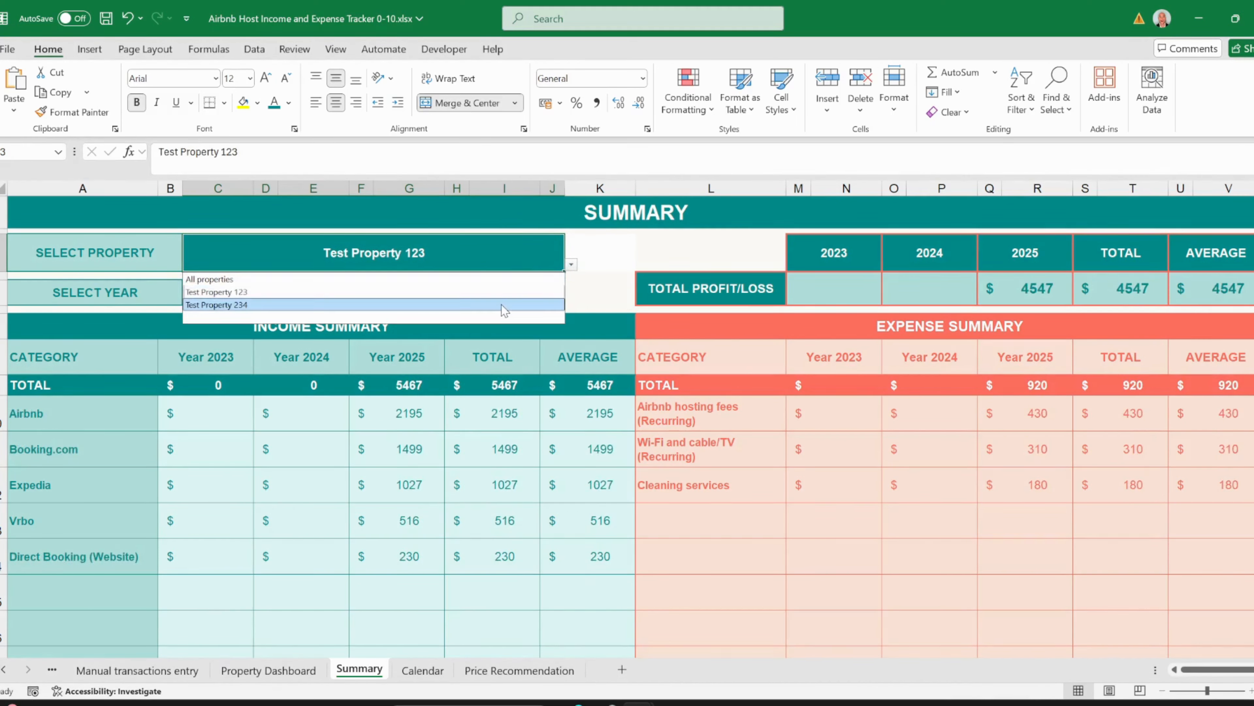
left_click(509, 305)
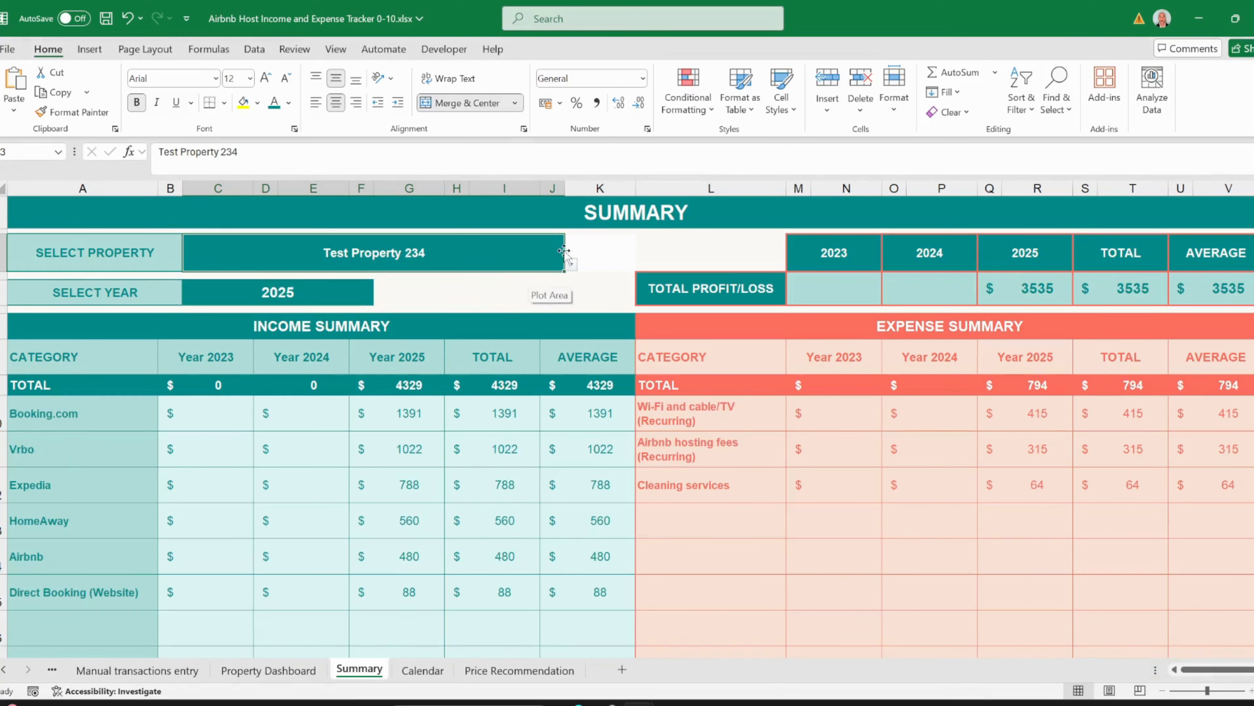
left_click(571, 265)
left_click(550, 280)
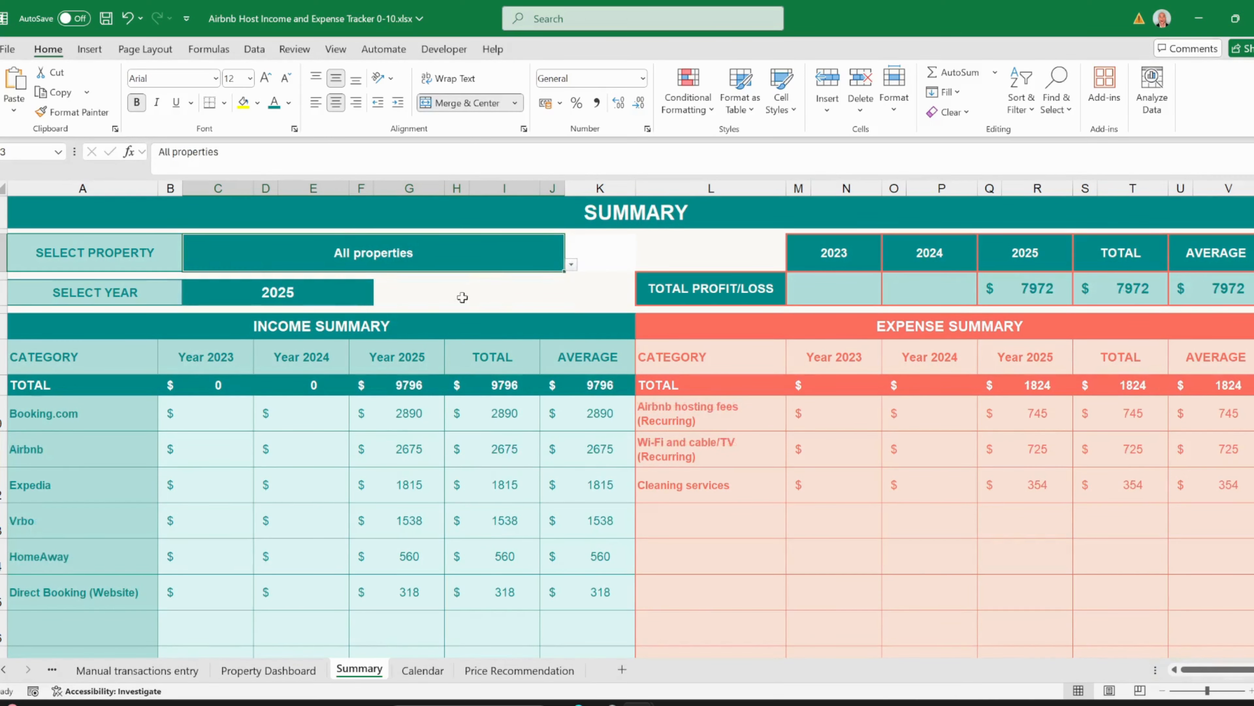
left_click(348, 296)
left_click(380, 298)
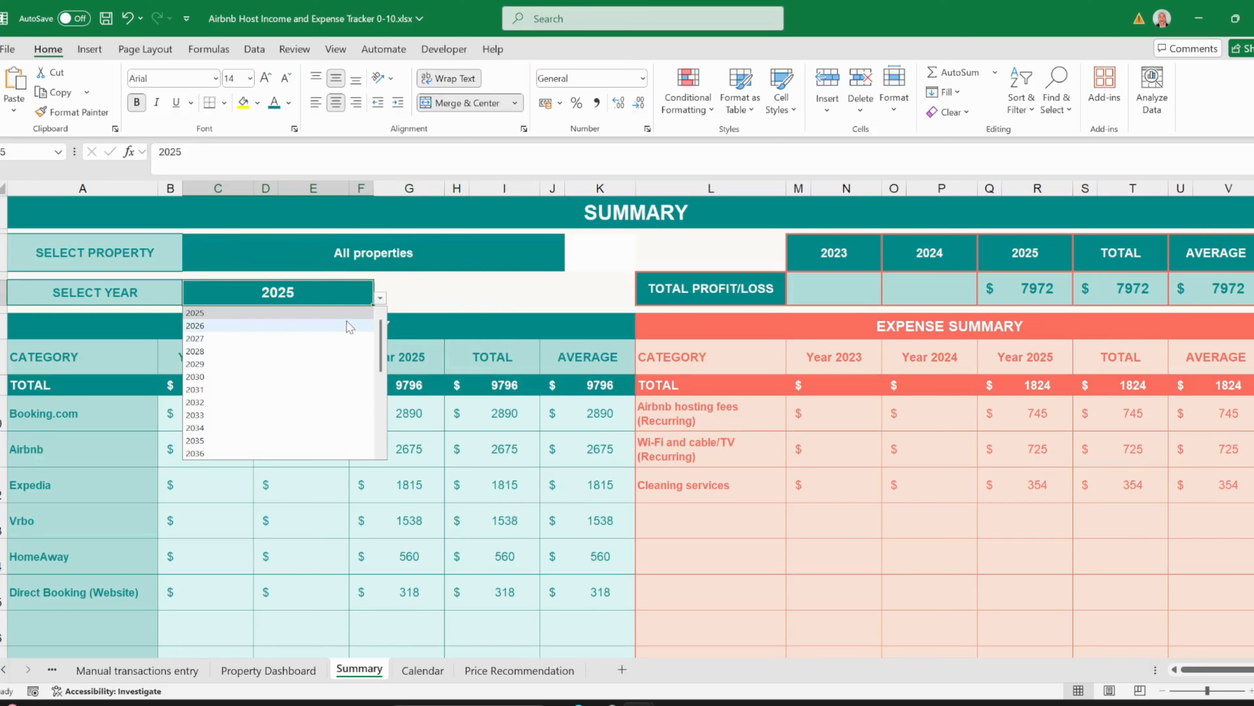
left_click(328, 315)
left_click(329, 317)
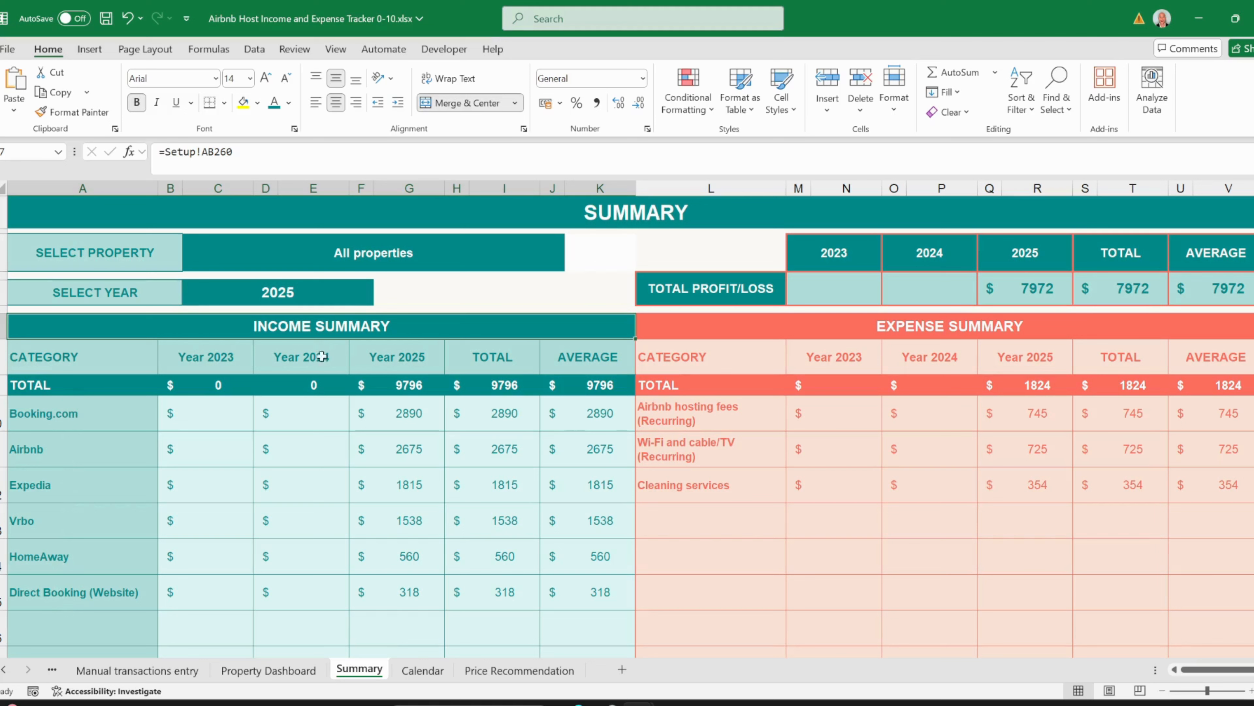
left_click_drag(217, 356, 386, 354)
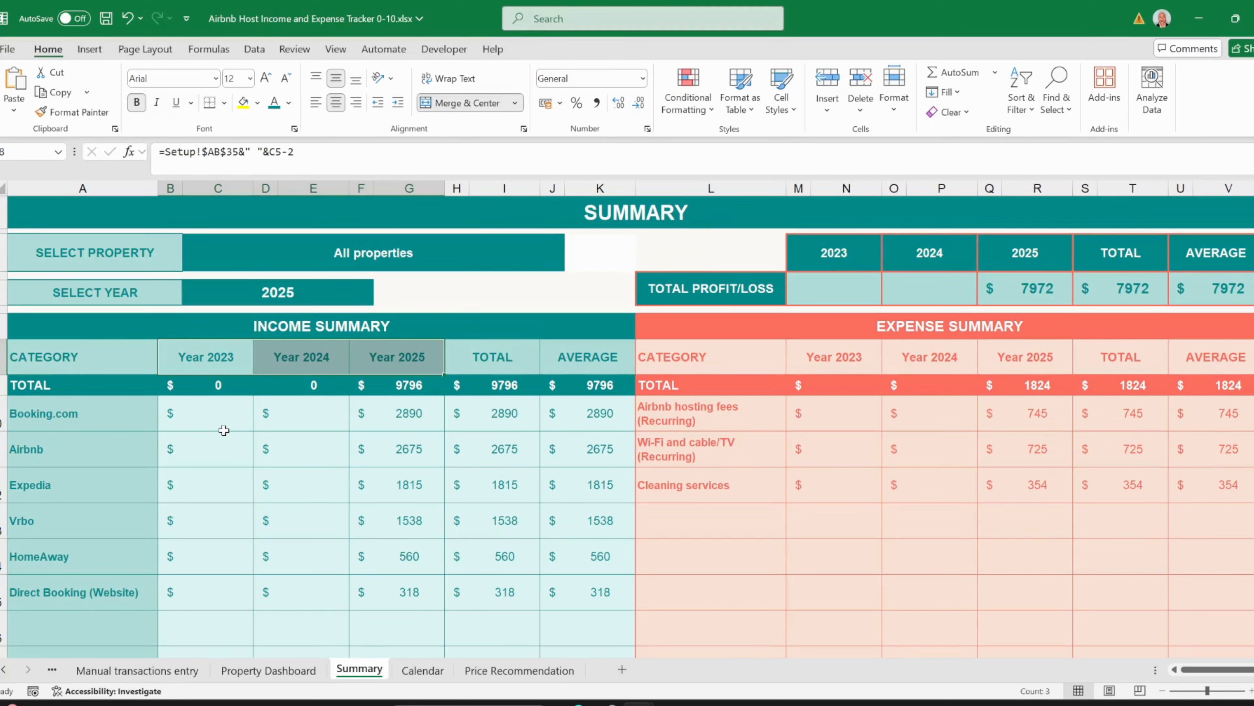
left_click(489, 360)
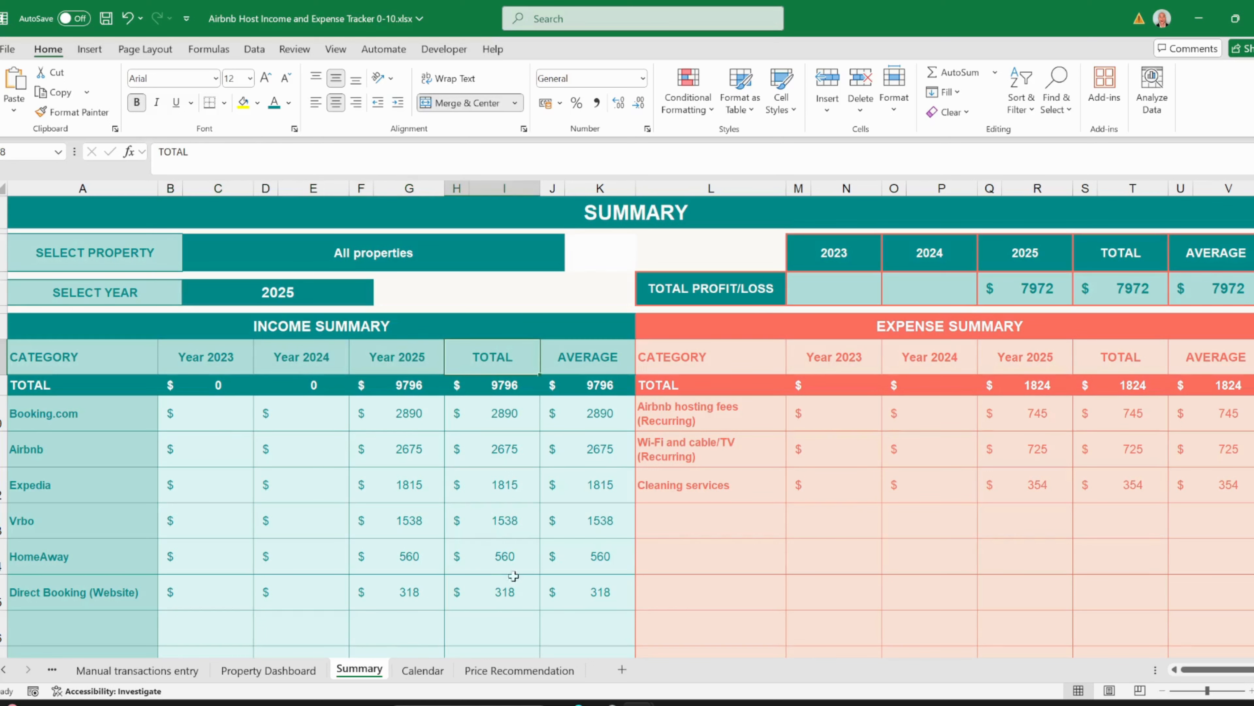
left_click(568, 349)
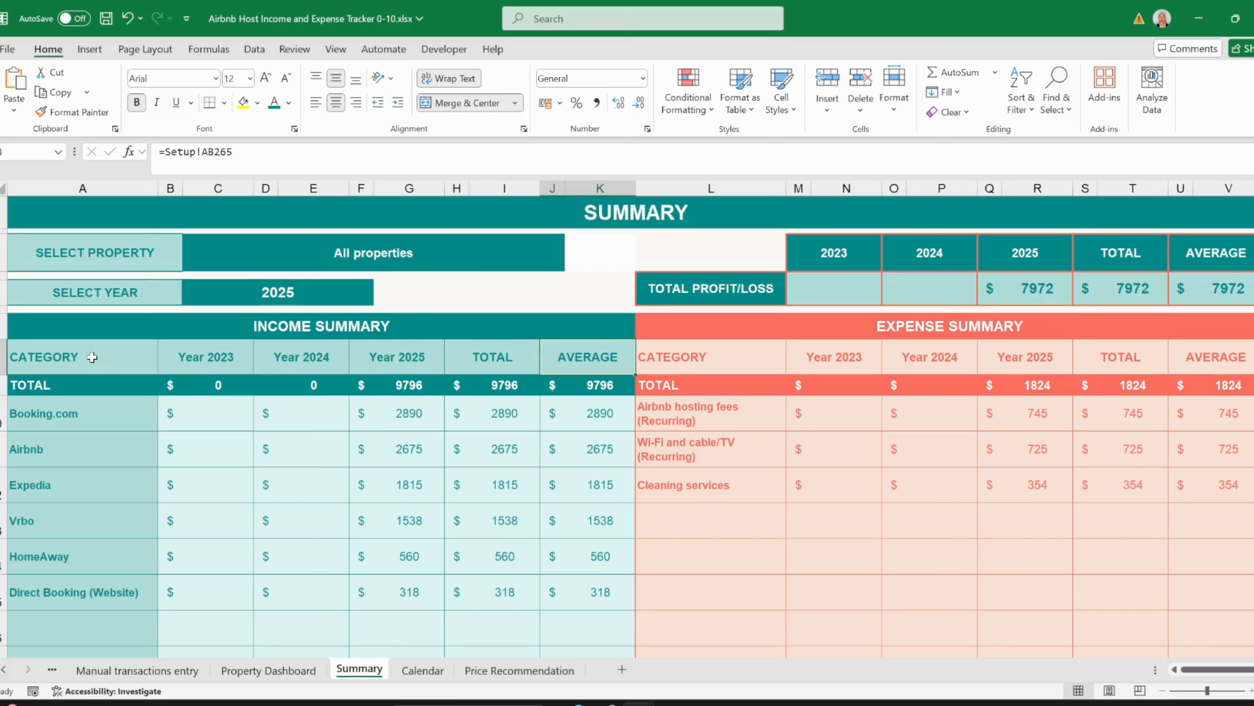
left_click_drag(92, 357, 110, 575)
left_click_drag(89, 388, 603, 585)
left_click(607, 416)
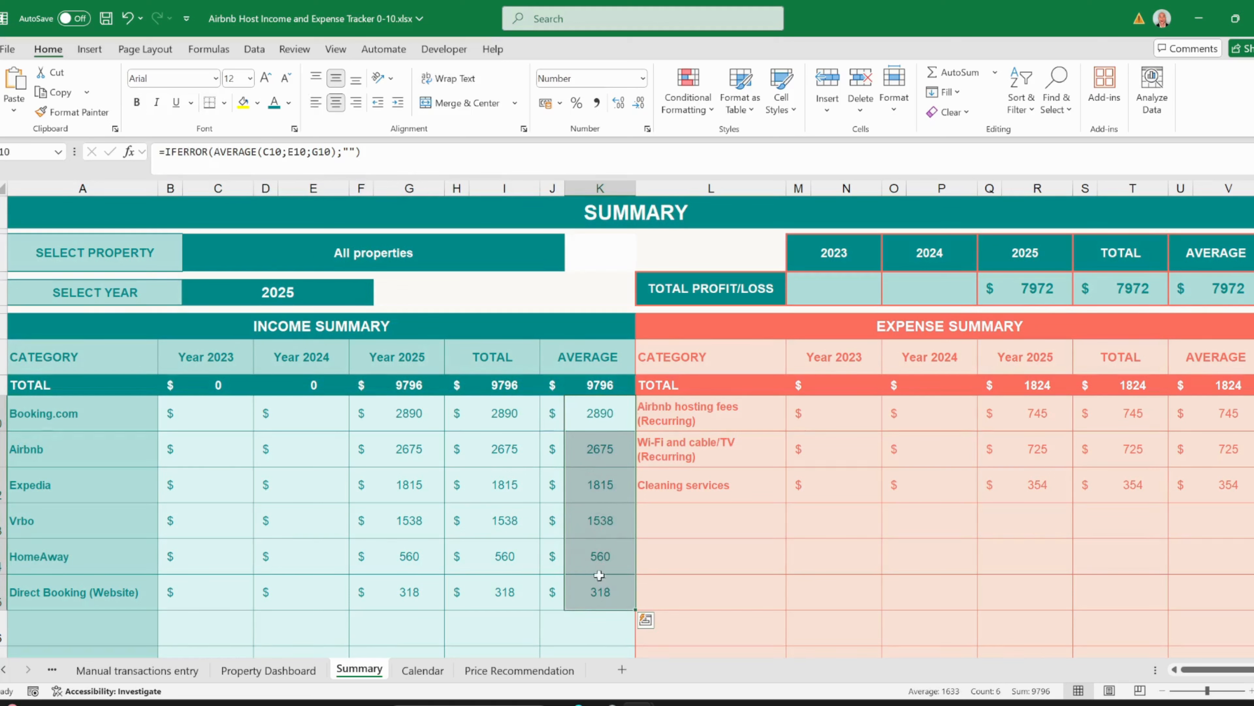
left_click_drag(509, 417, 508, 582)
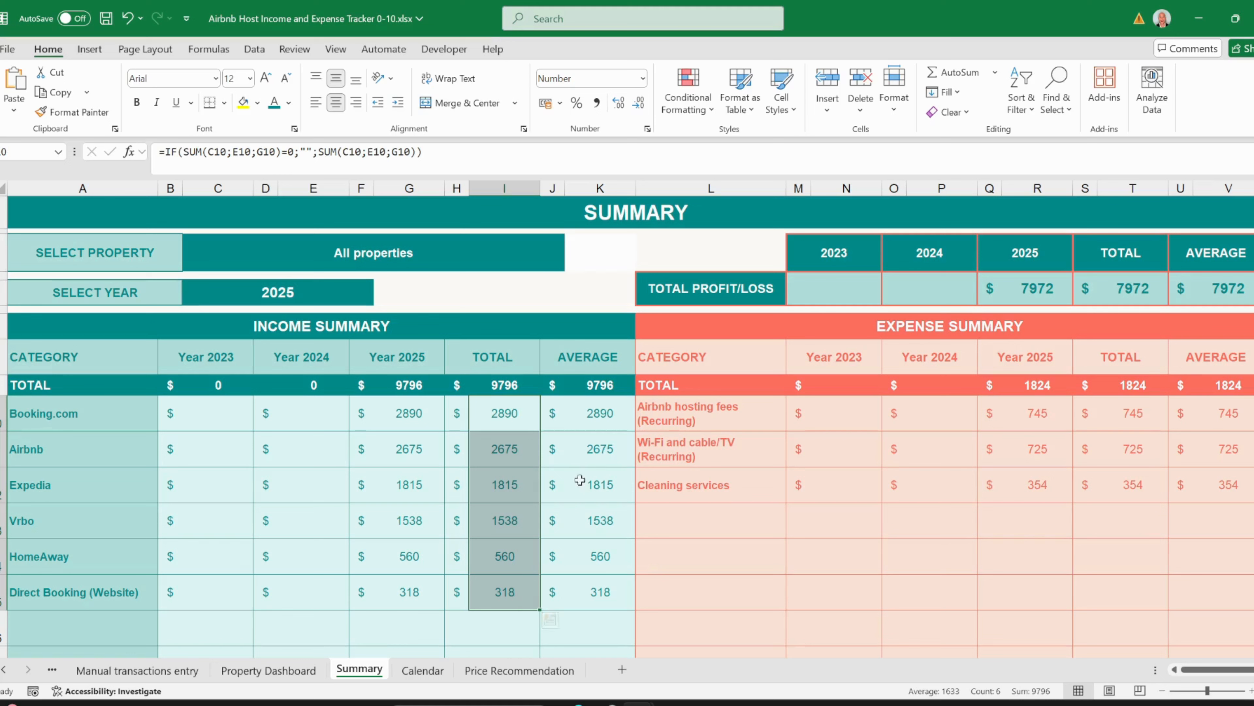
left_click(736, 330)
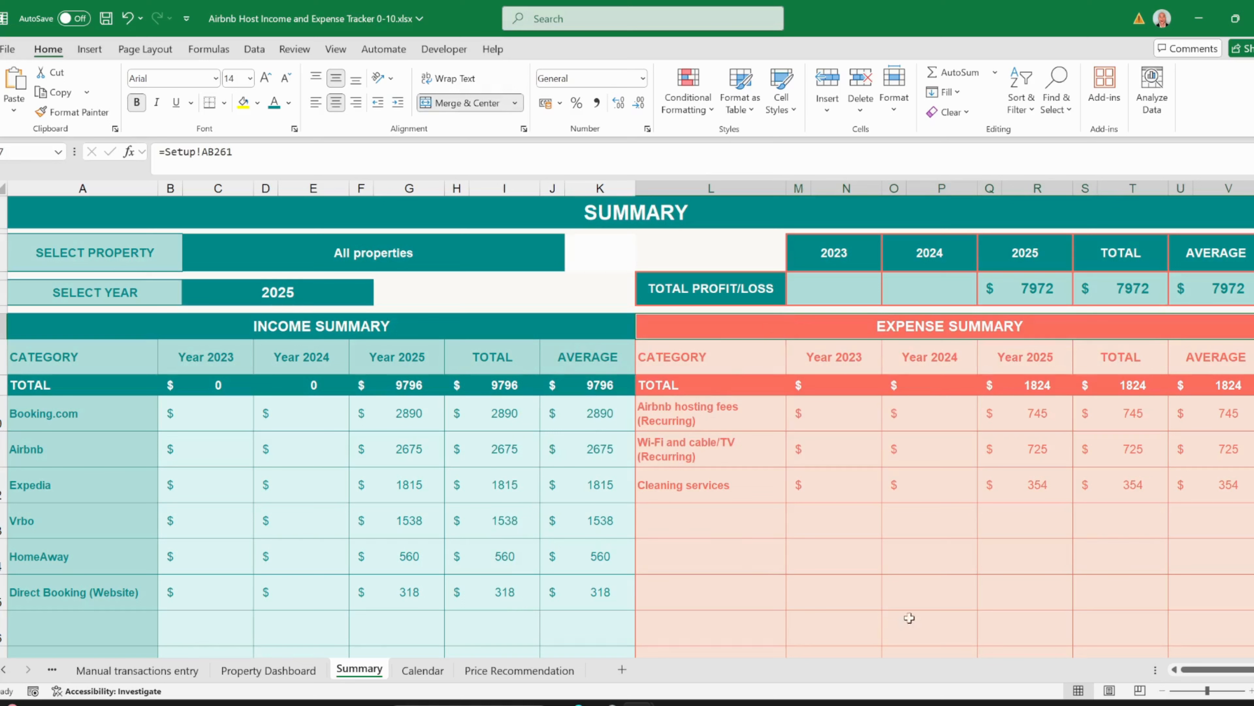
left_click_drag(694, 418, 695, 479)
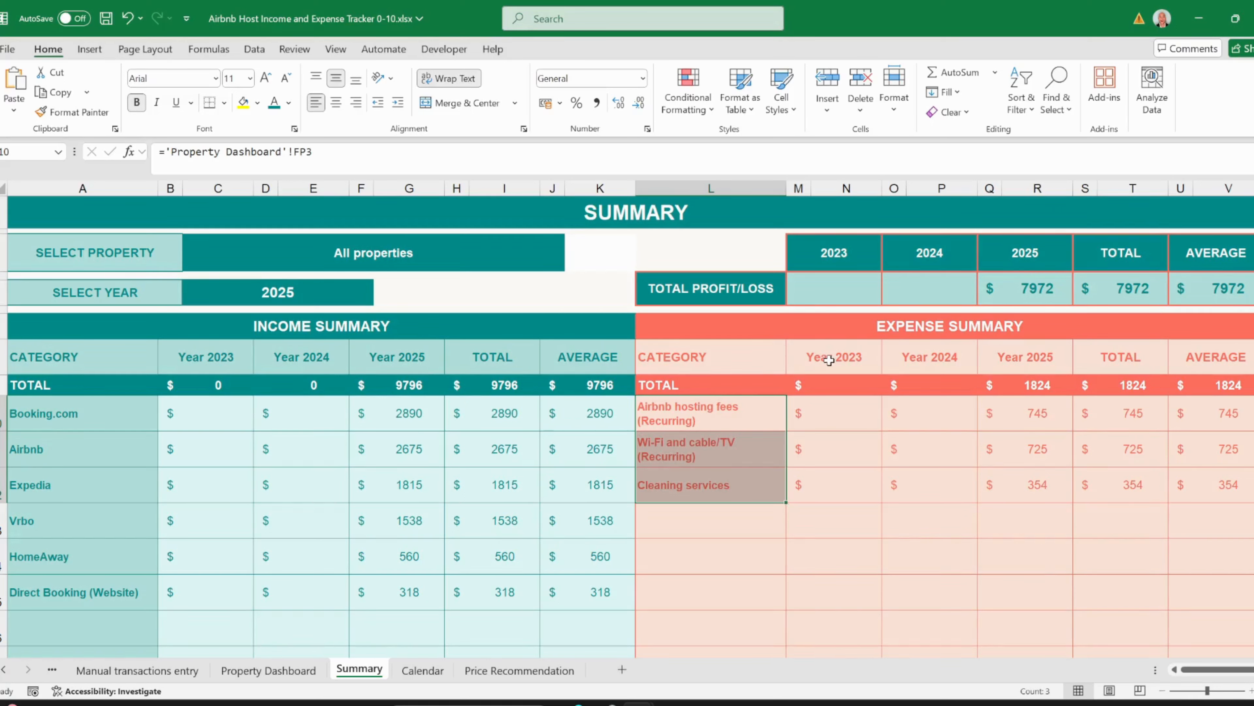
left_click_drag(829, 360, 995, 361)
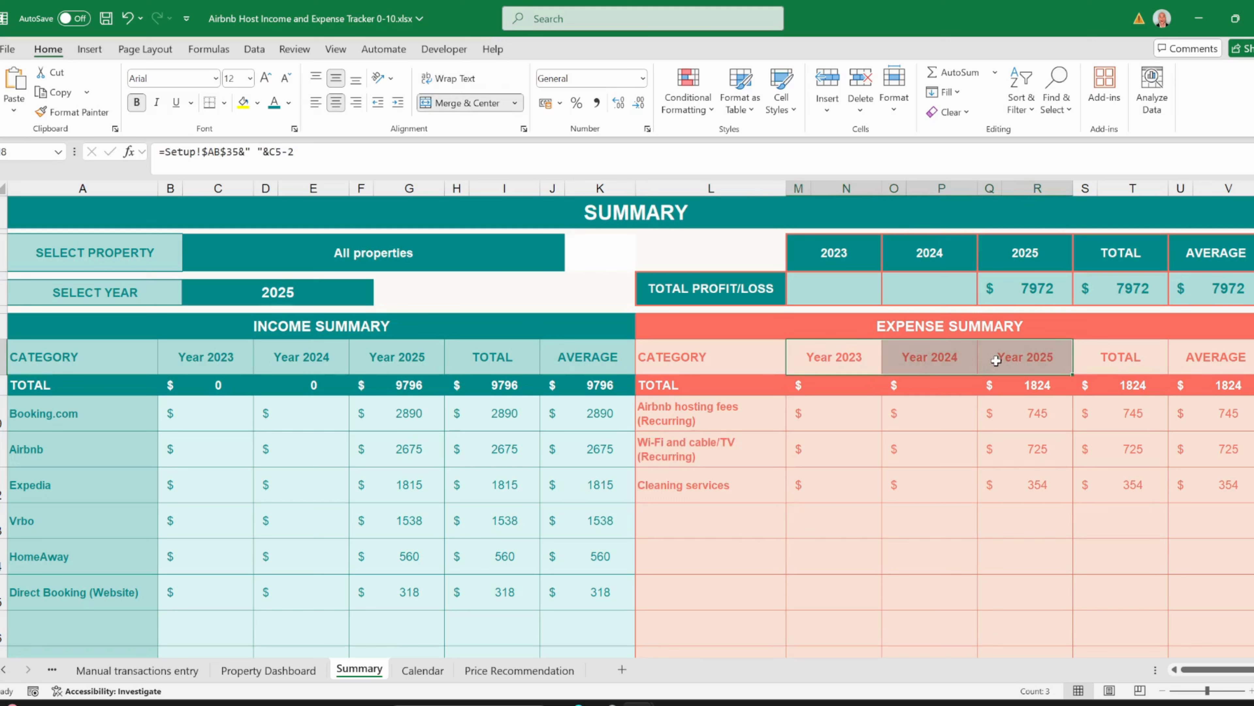
left_click(1099, 348)
left_click(1206, 358)
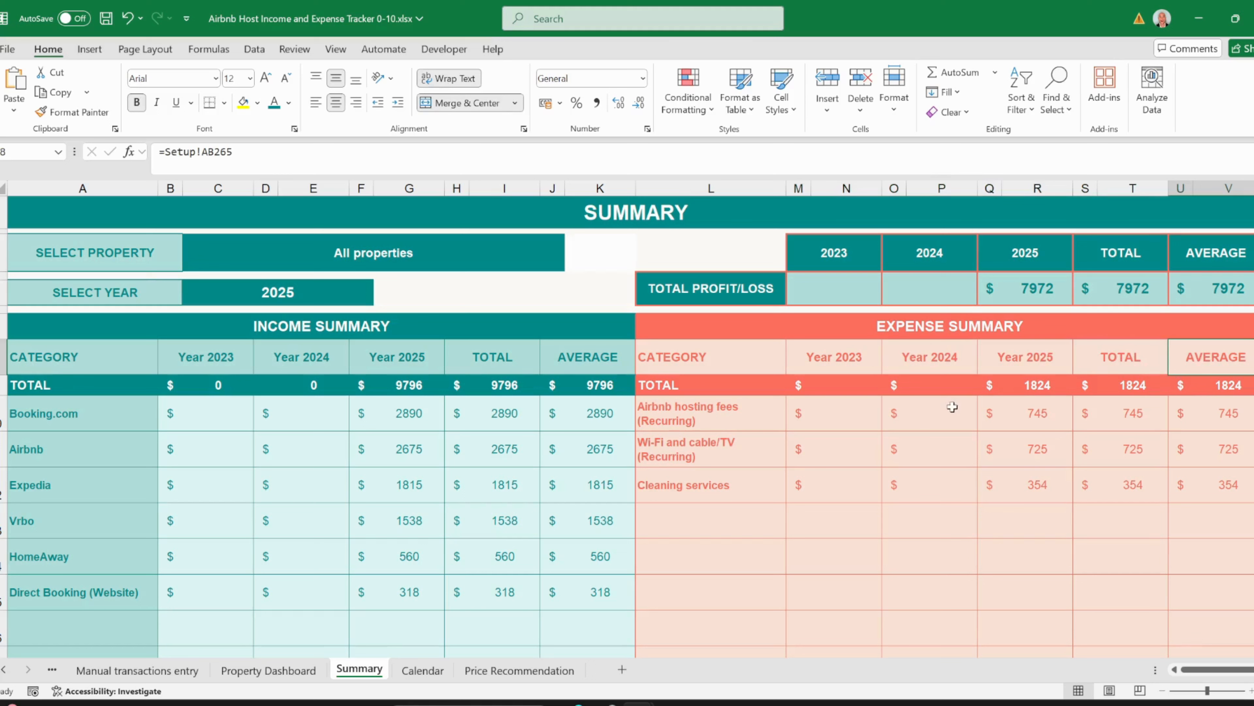
left_click_drag(701, 384, 1245, 385)
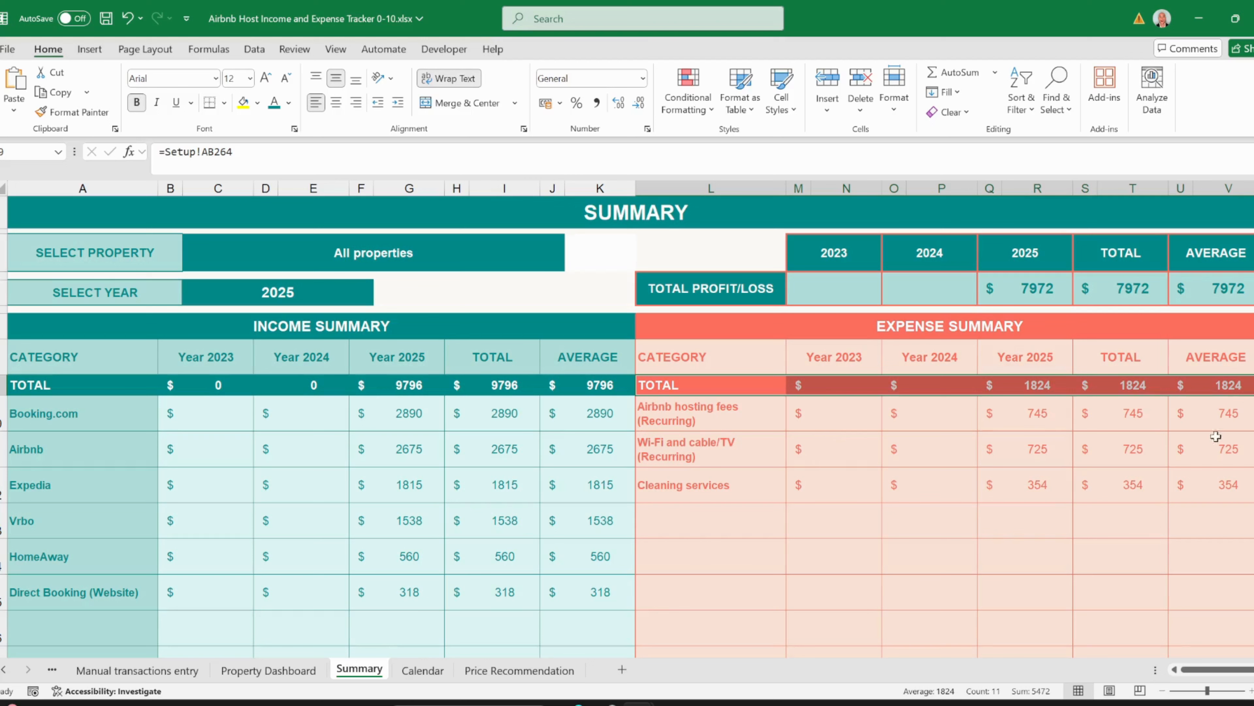
left_click_drag(1225, 410, 1217, 479)
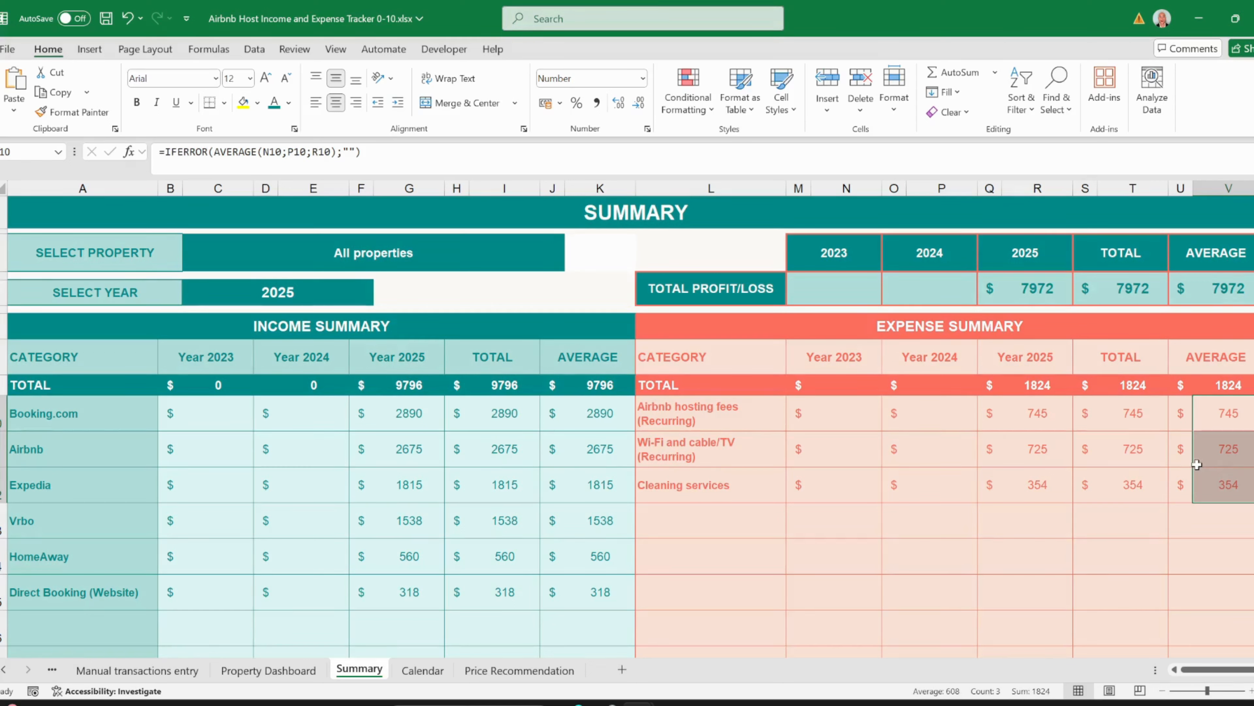
left_click_drag(731, 292, 1192, 257)
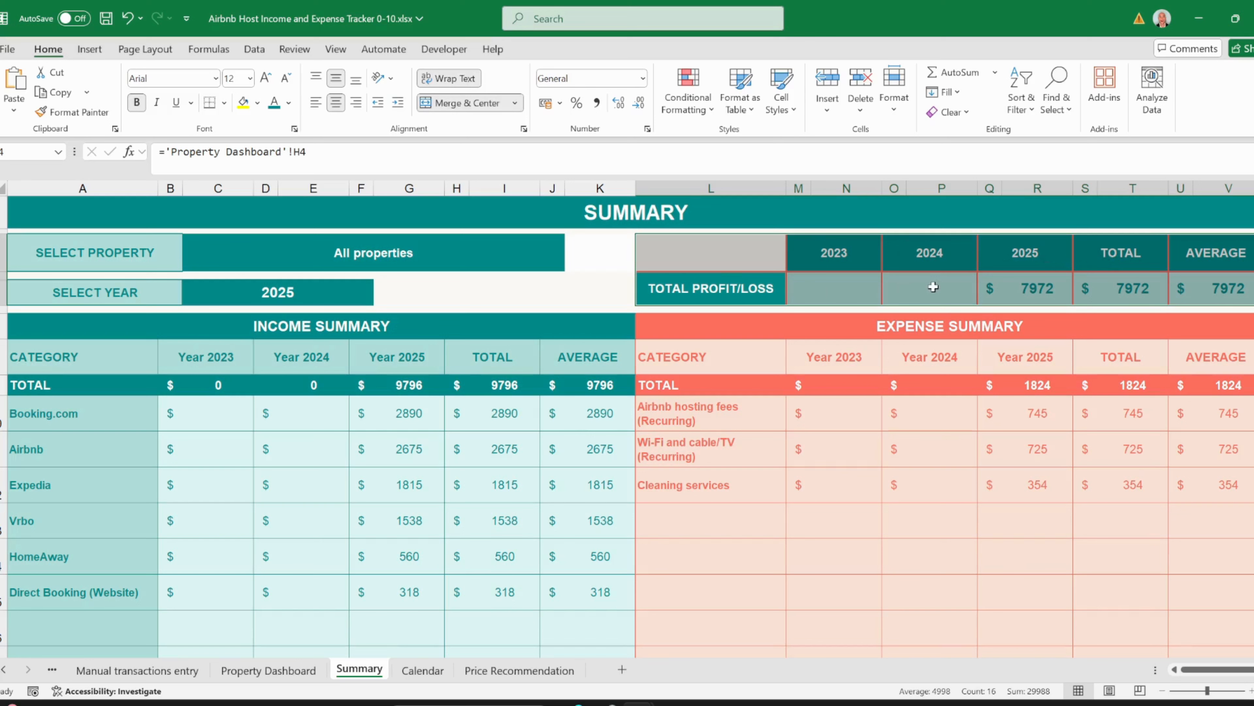
- Select the INCOME SUMMARY and EXPENSE SUMMARY headings, then move to the Calendar sheet
left_click(615, 297)
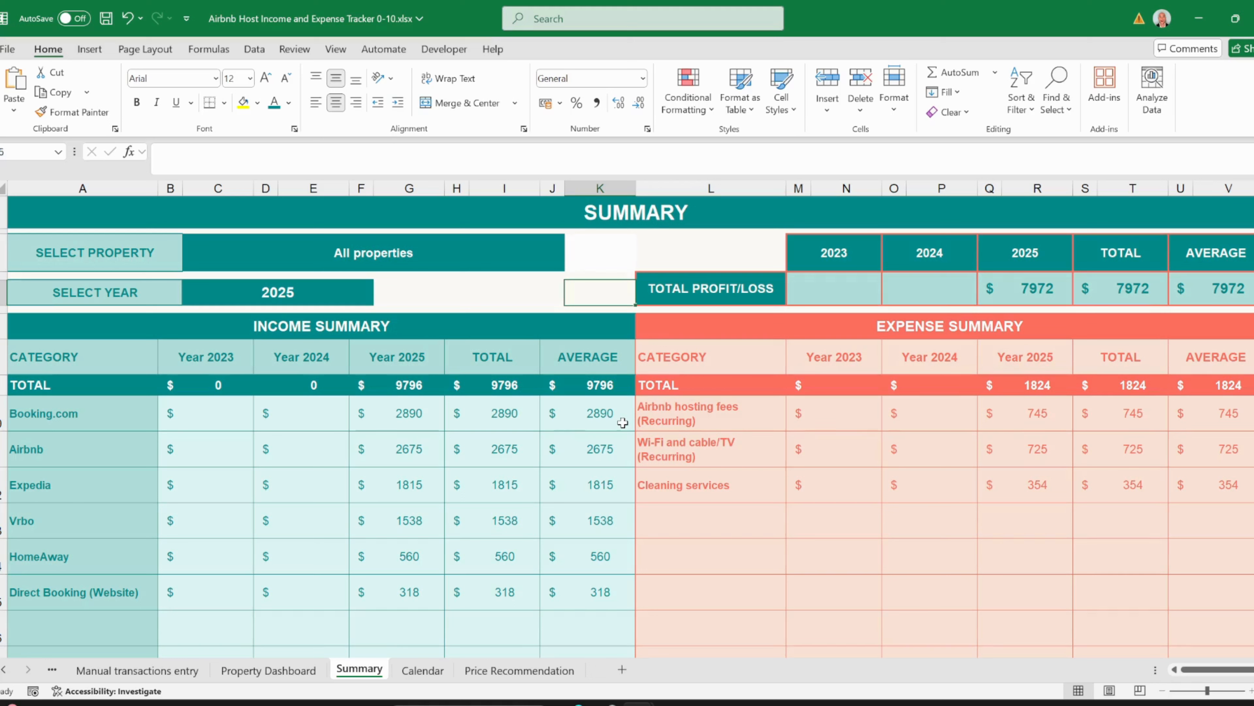
left_click_drag(549, 324, 706, 329)
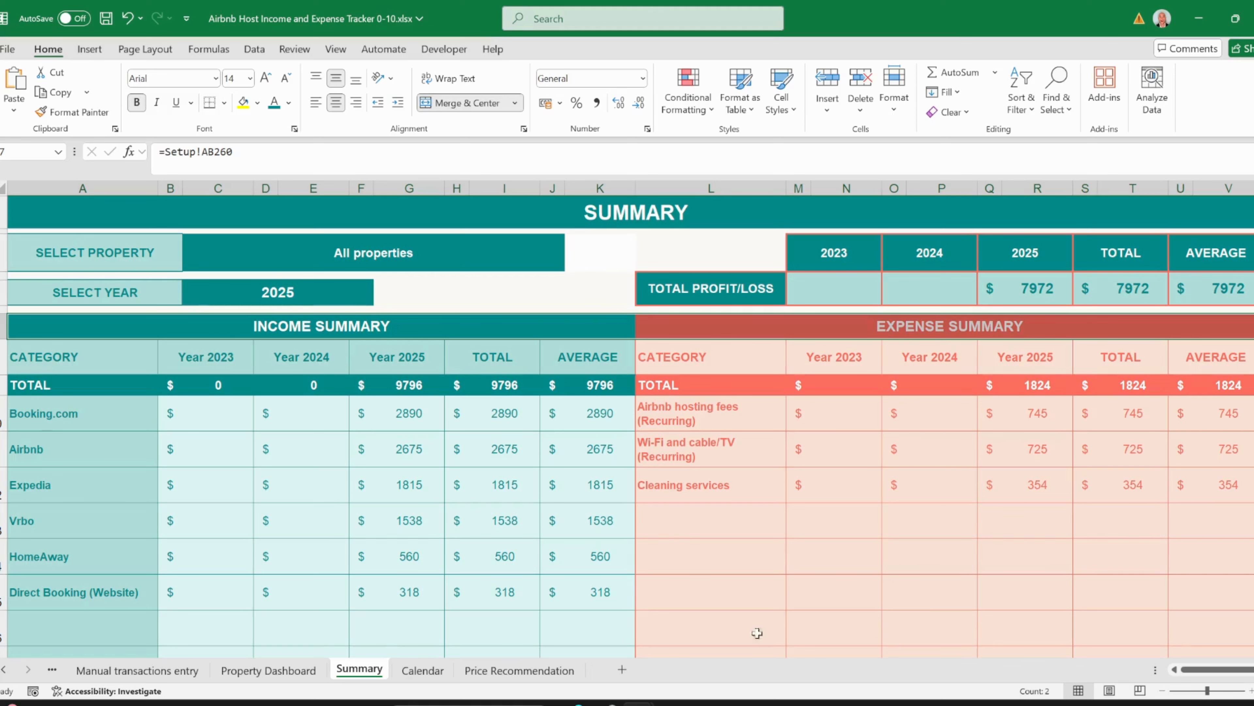
key("ctrl+Page_Down")
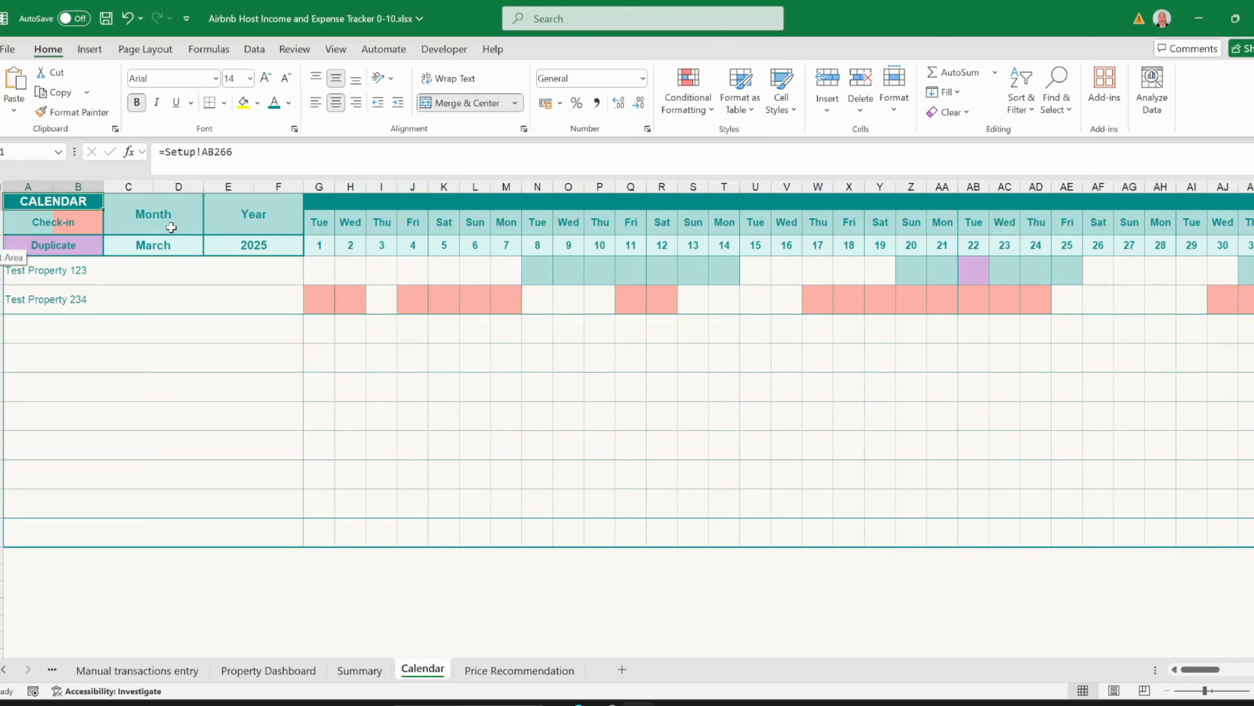
left_click(161, 246)
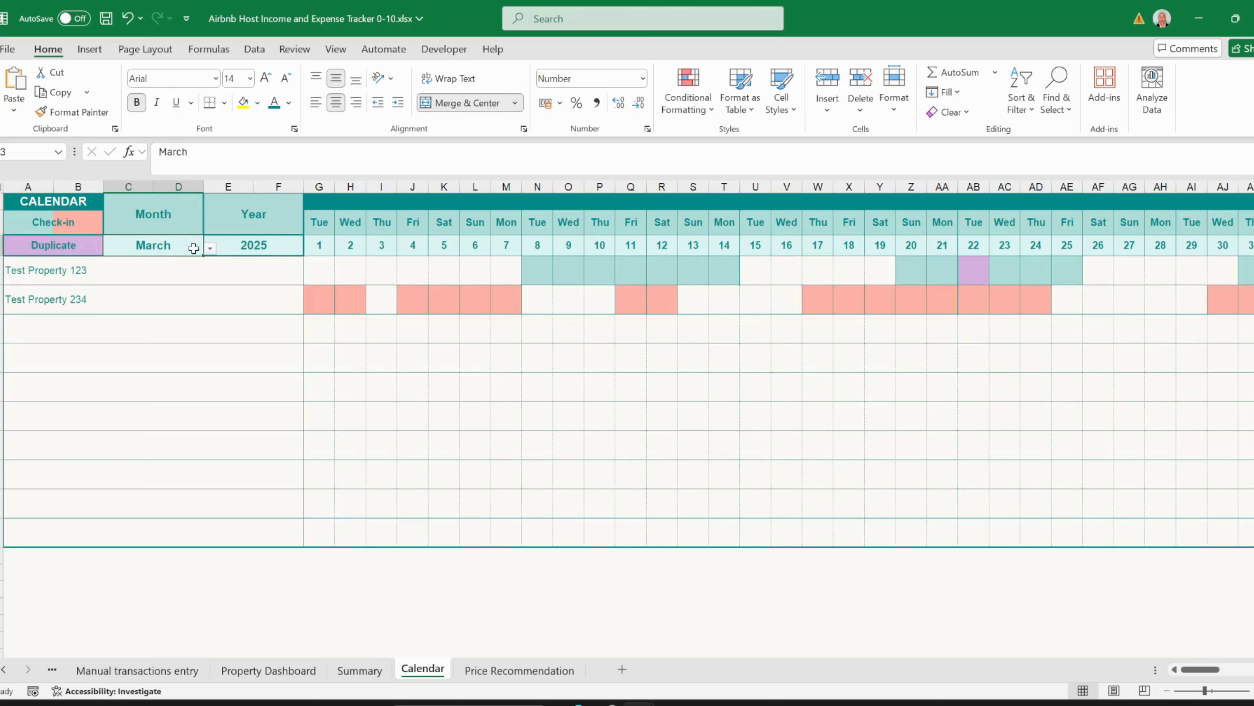
left_click(210, 248)
left_click(193, 275)
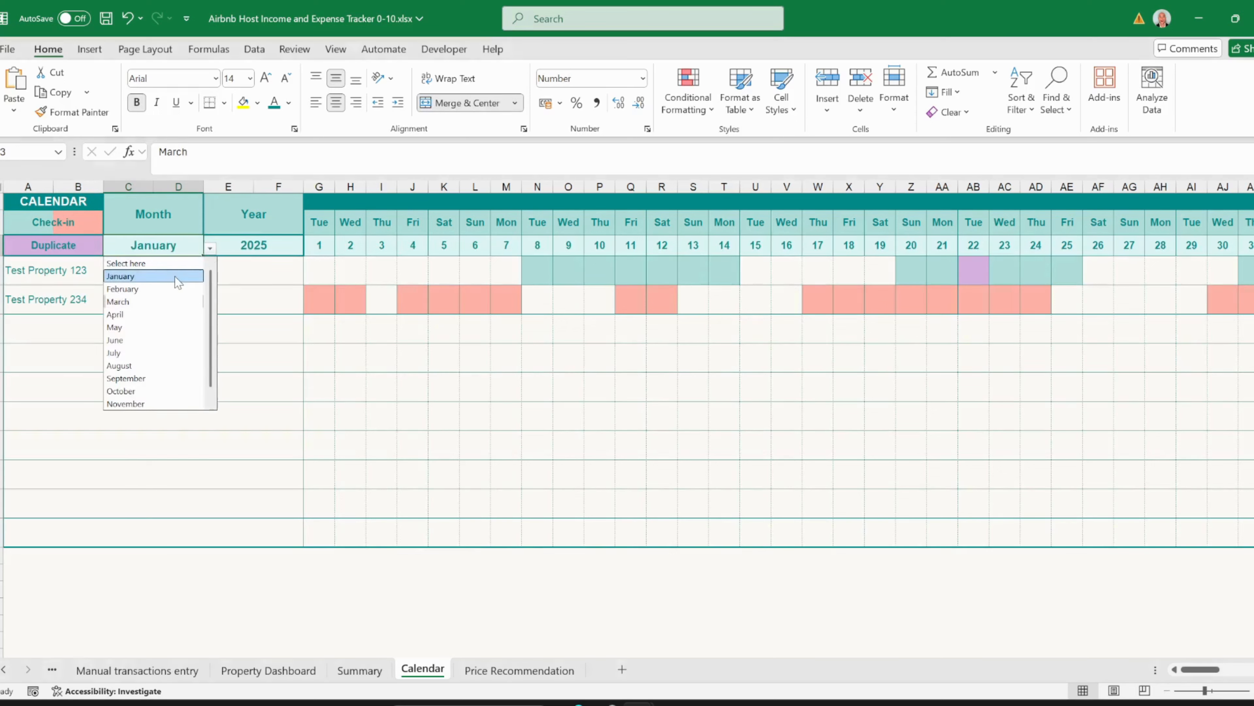
left_click(210, 248)
left_click(148, 286)
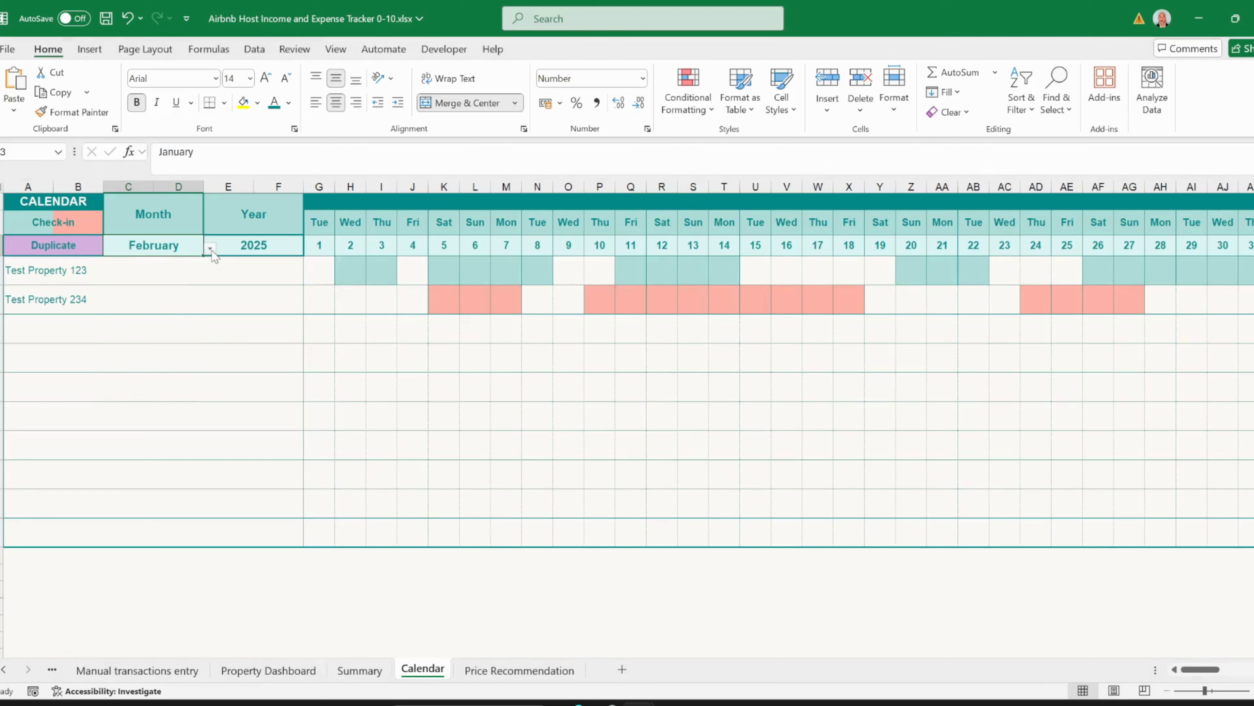
left_click(210, 247)
left_click(148, 302)
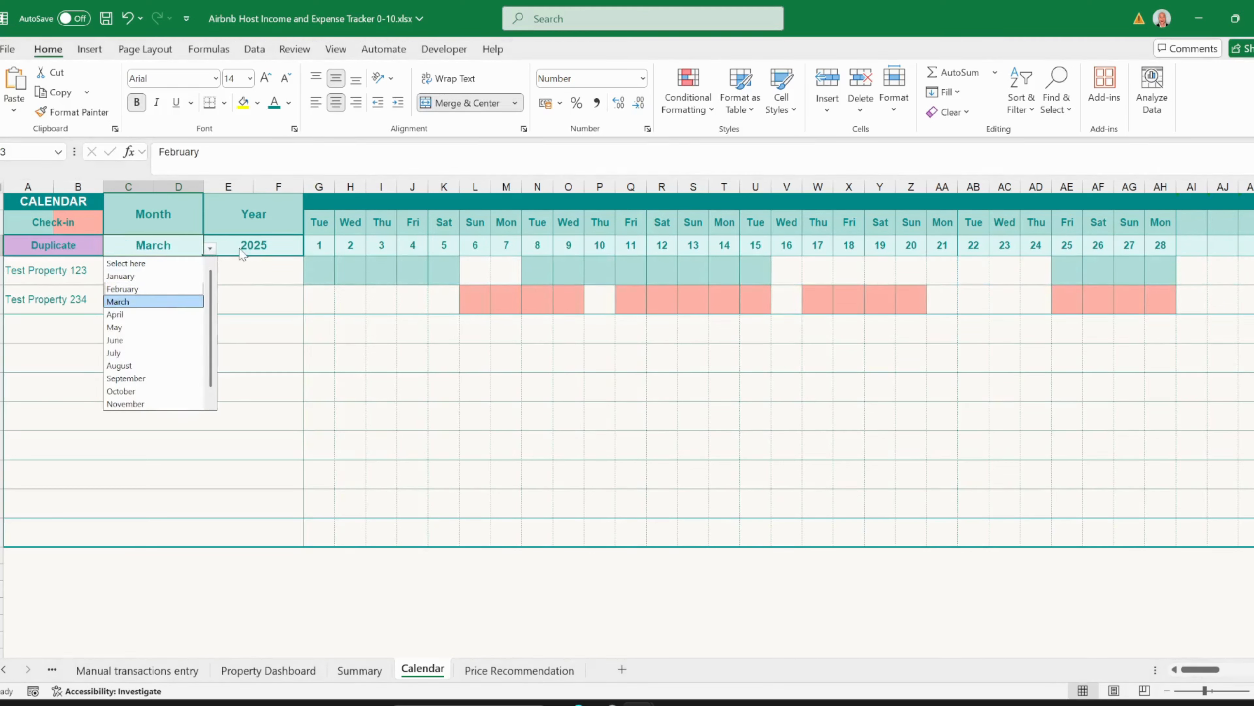
left_click(292, 250)
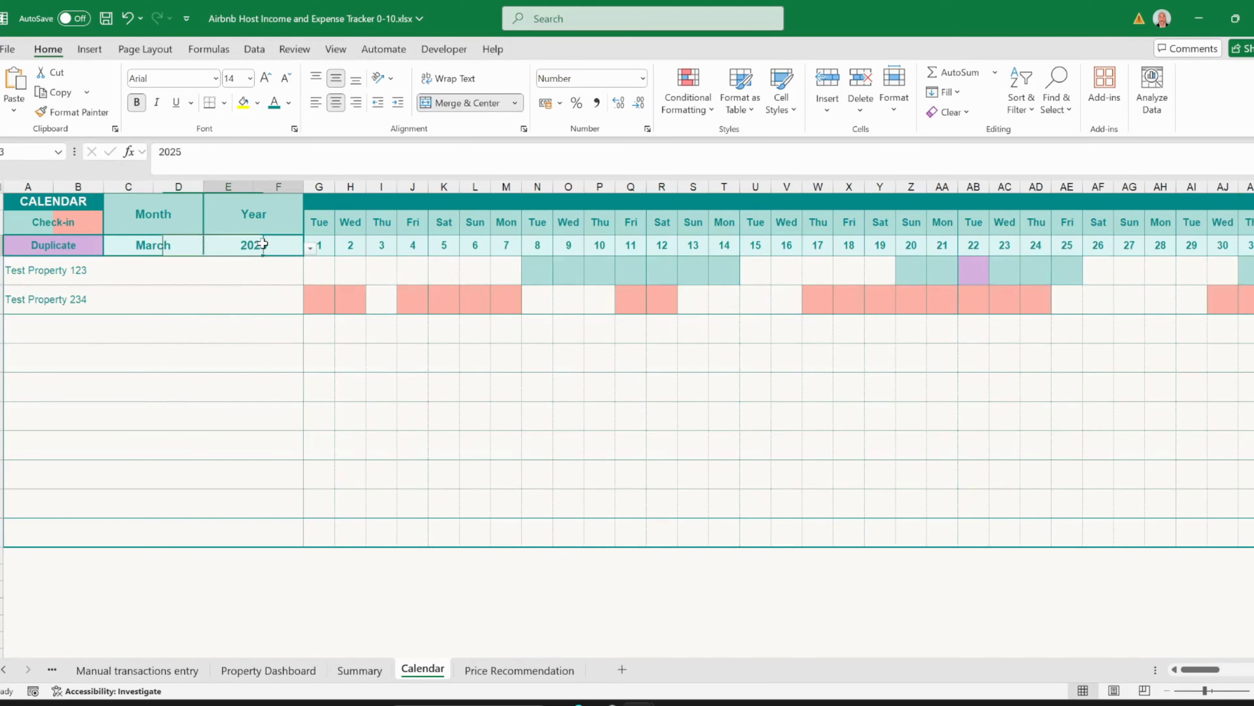
left_click(309, 247)
left_click(263, 247)
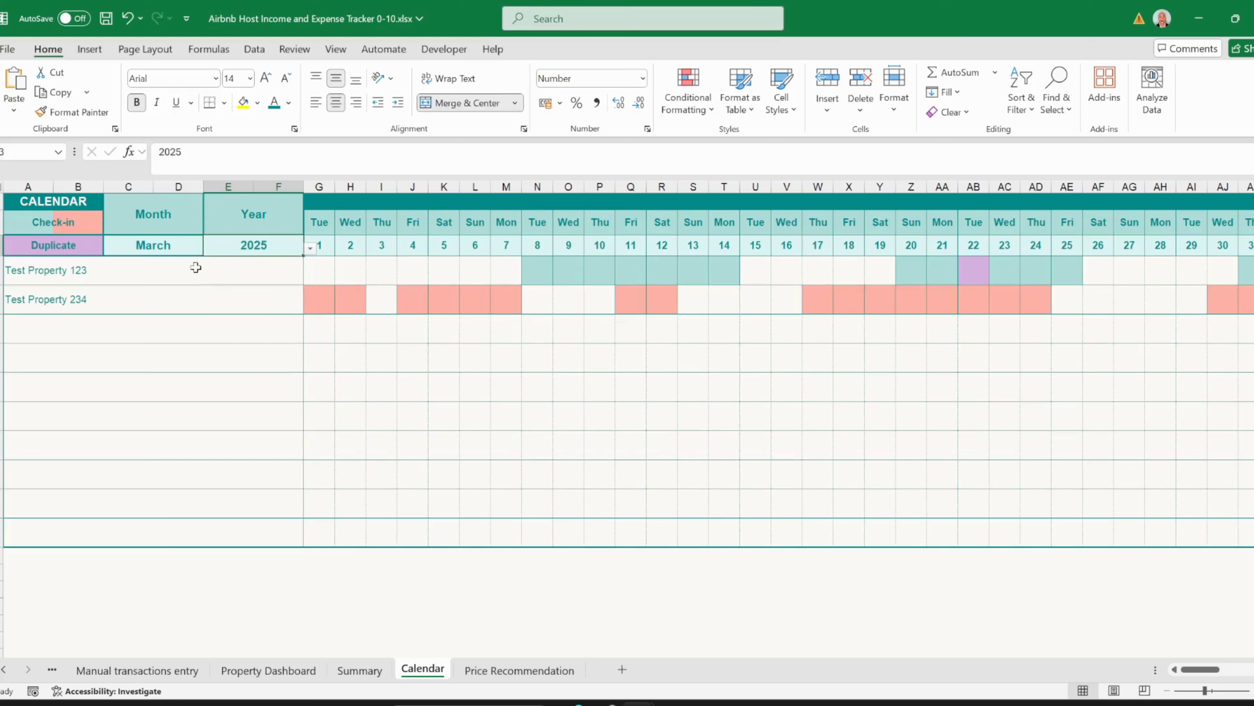
left_click_drag(196, 267, 158, 529)
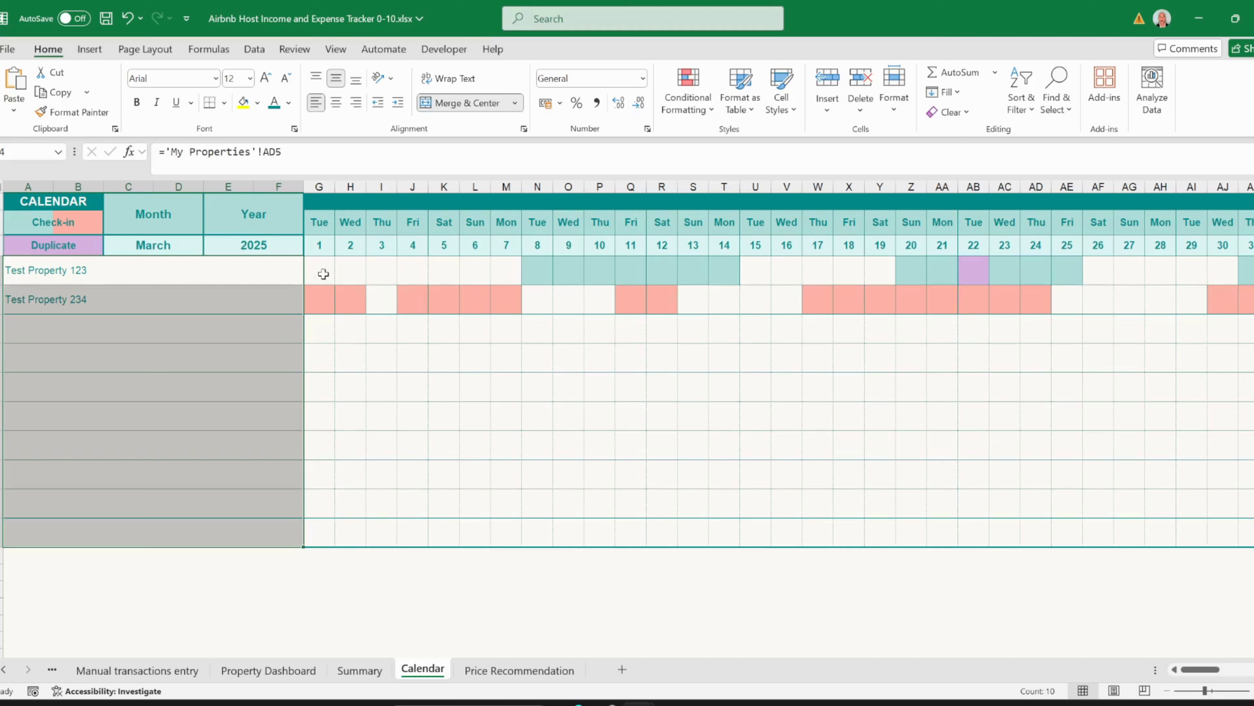
left_click_drag(323, 273, 1246, 538)
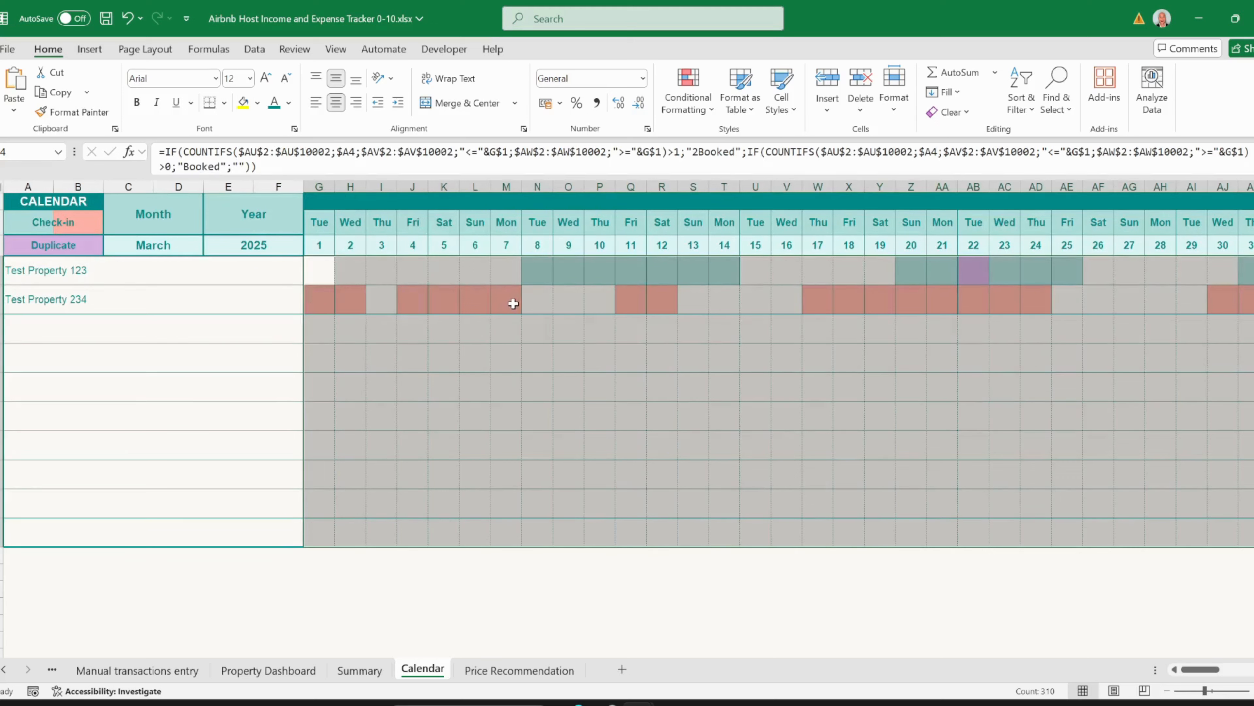
left_click(536, 271)
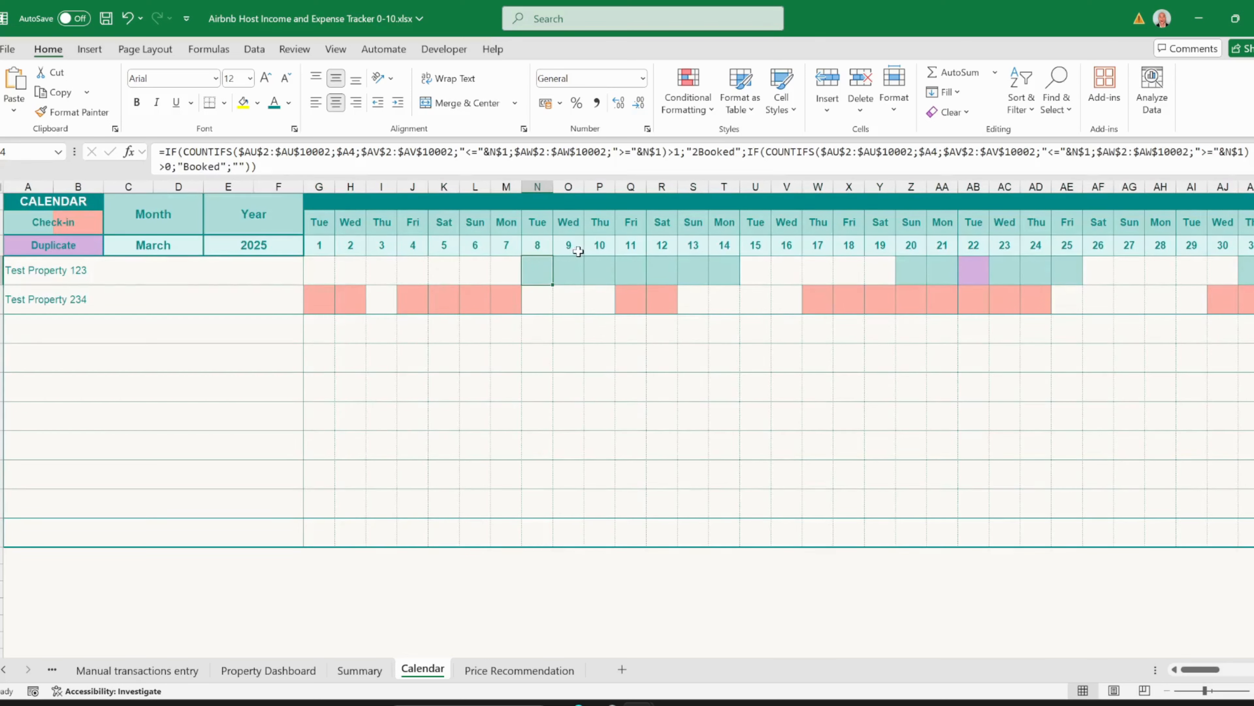
left_click(968, 268)
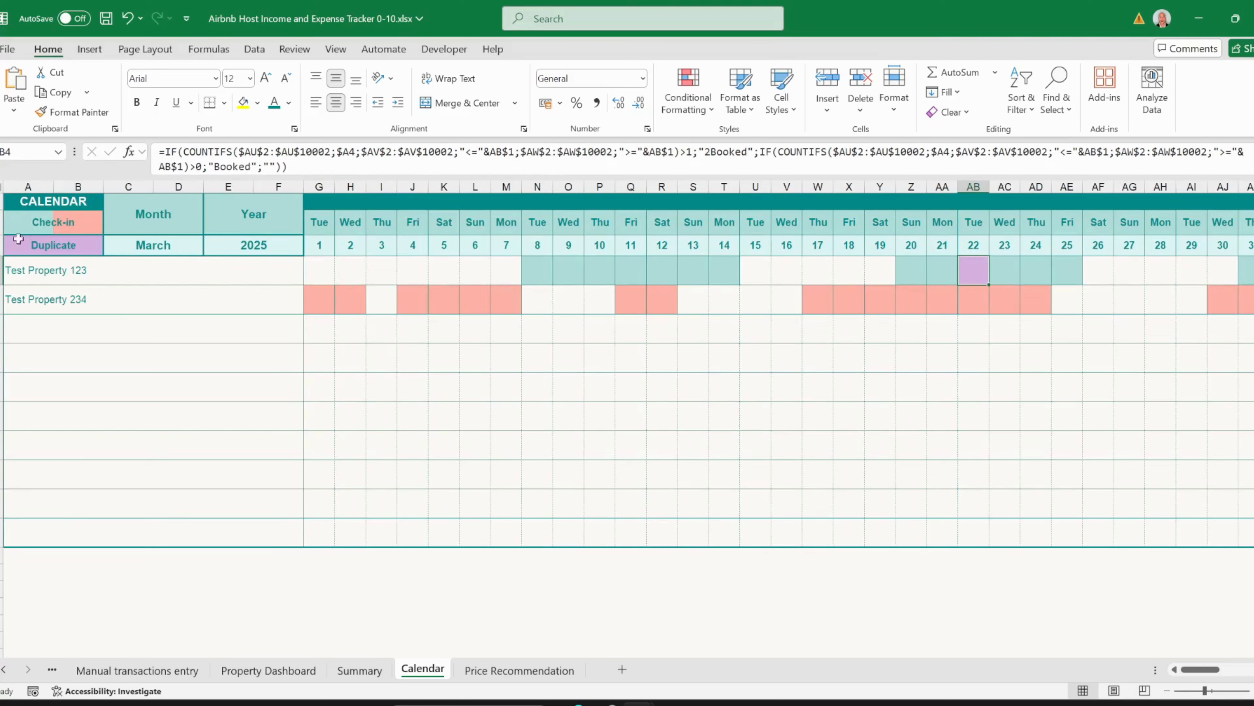
left_click(60, 226)
left_click_drag(60, 226, 62, 244)
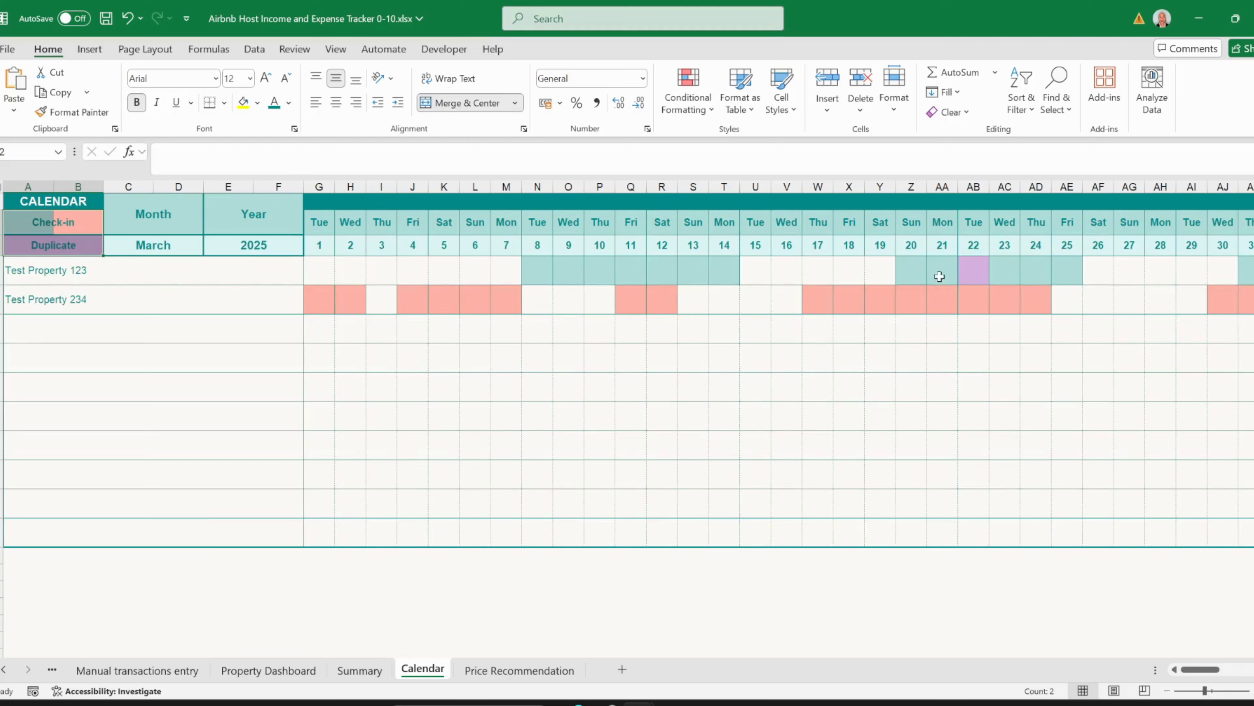
- Inspect Test Property 123's booking formulas for the 20th–25th and its property-name source, then view Price Recommendation
left_click(972, 267)
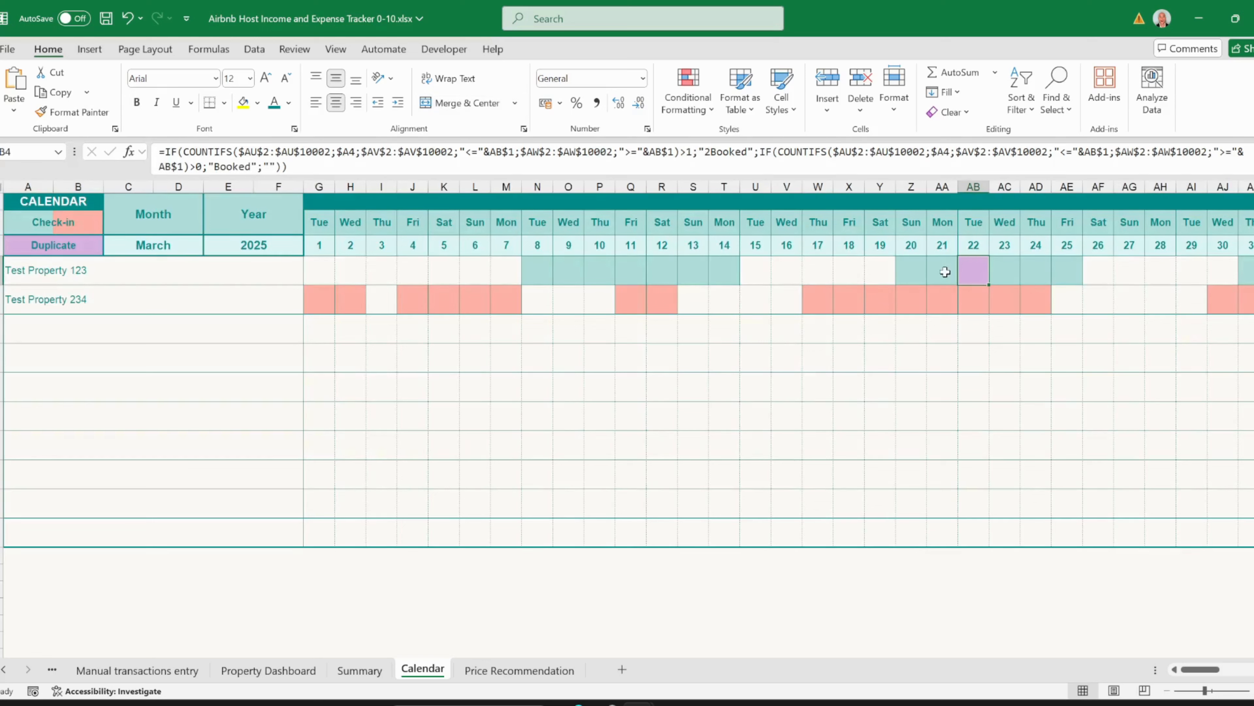
left_click_drag(969, 267, 1064, 274)
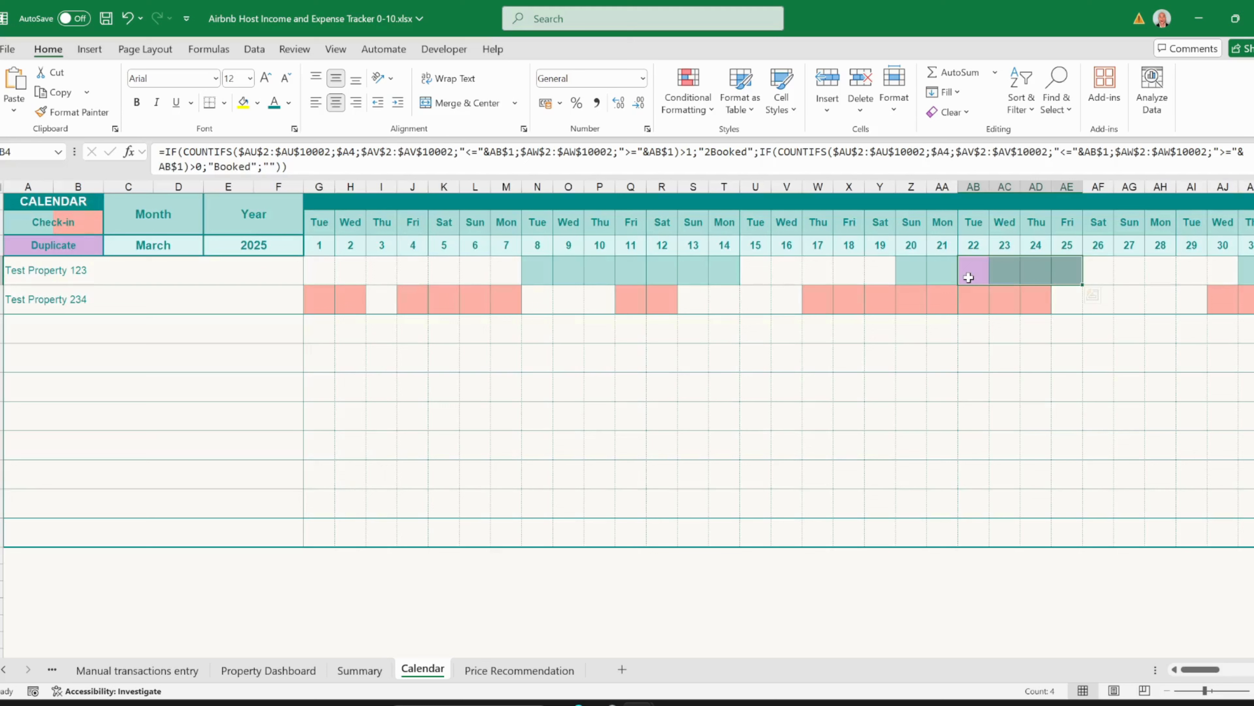
left_click(911, 275)
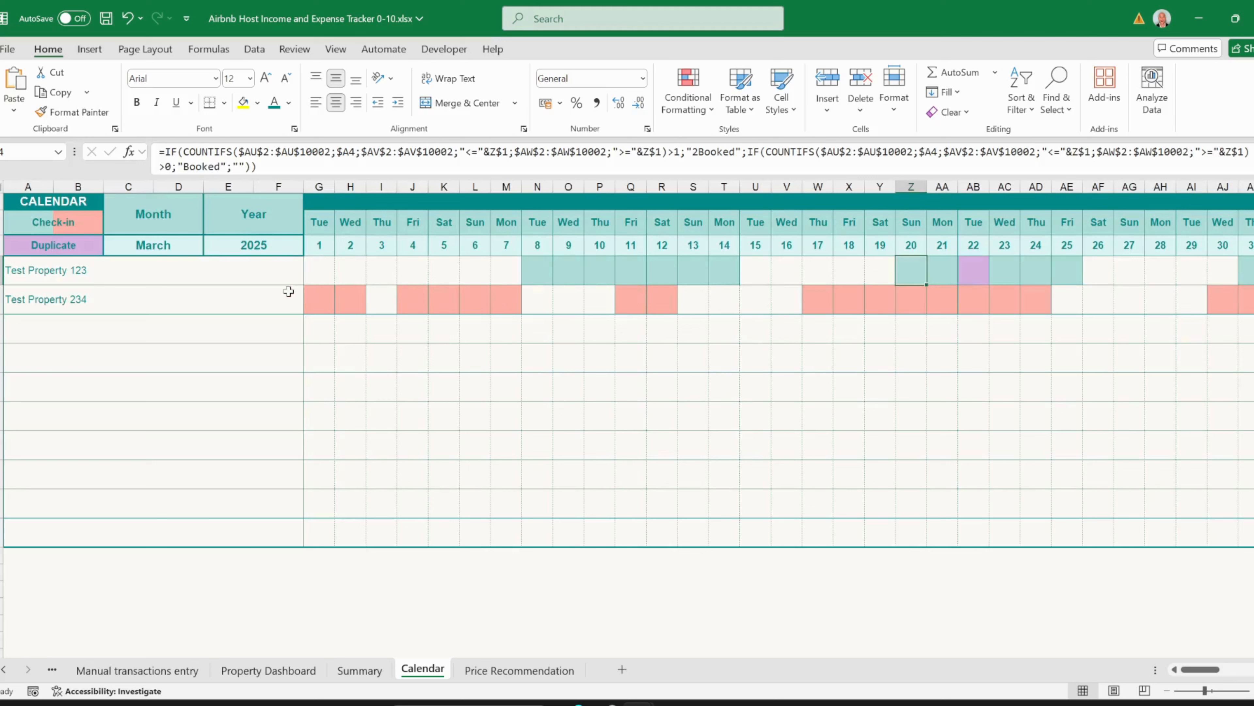
left_click(170, 270)
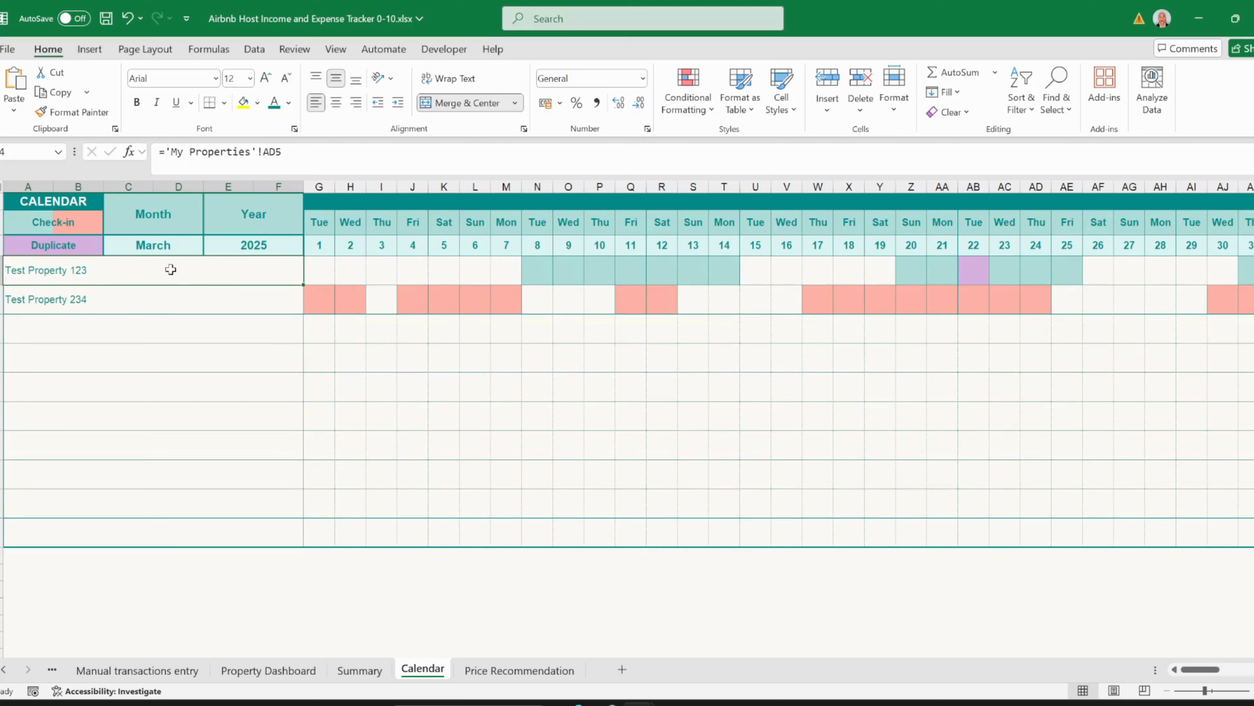
key("ctrl+Page_Down")
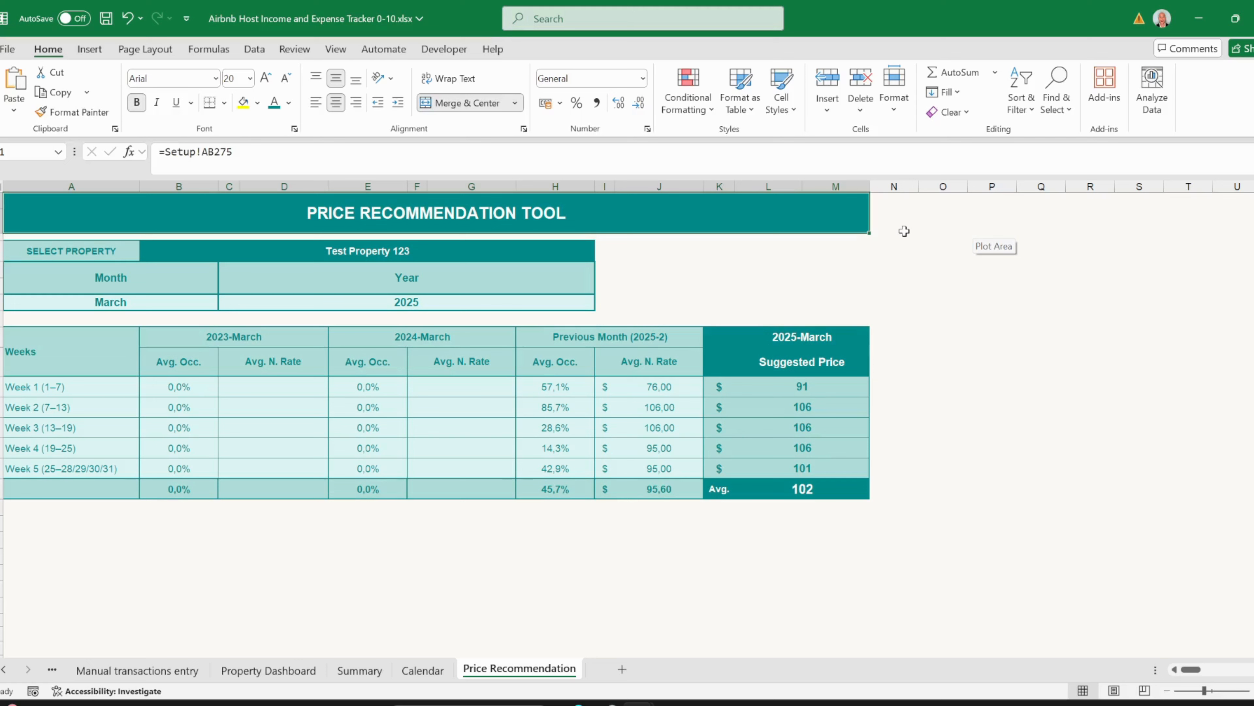
- Try Test Property 234 in the price tool, then set it back to Test Property 123
left_click(562, 249)
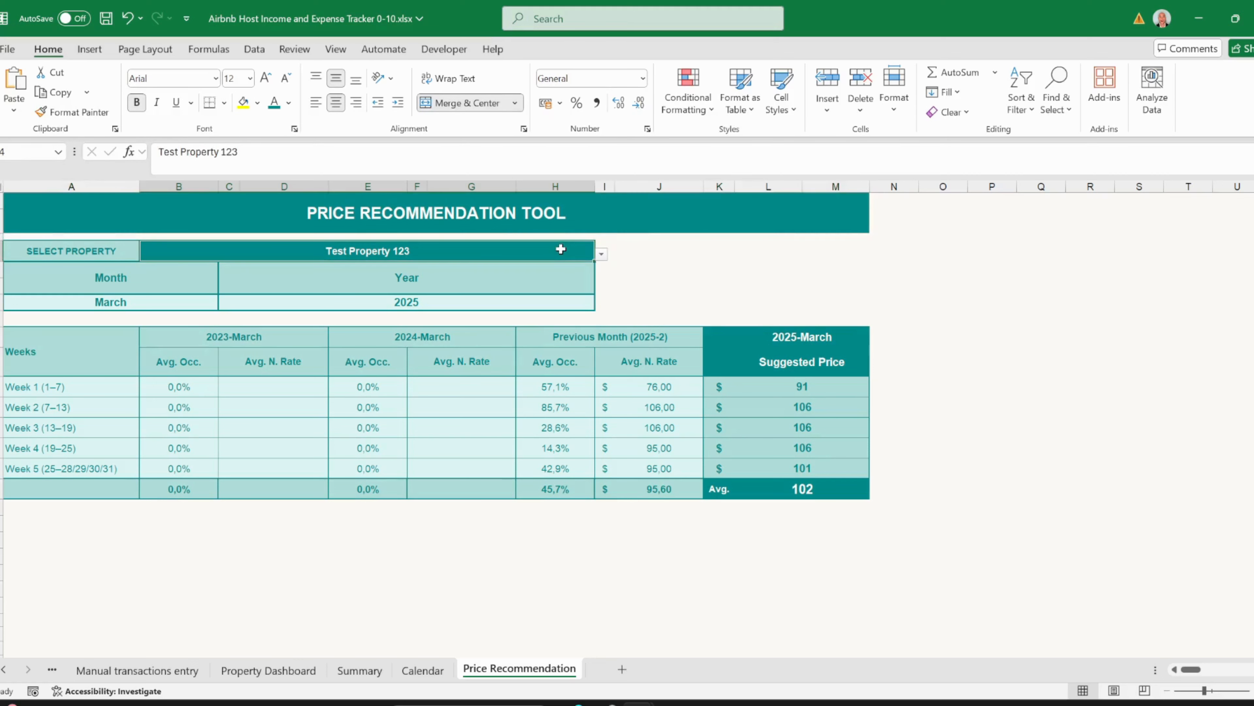
left_click(601, 255)
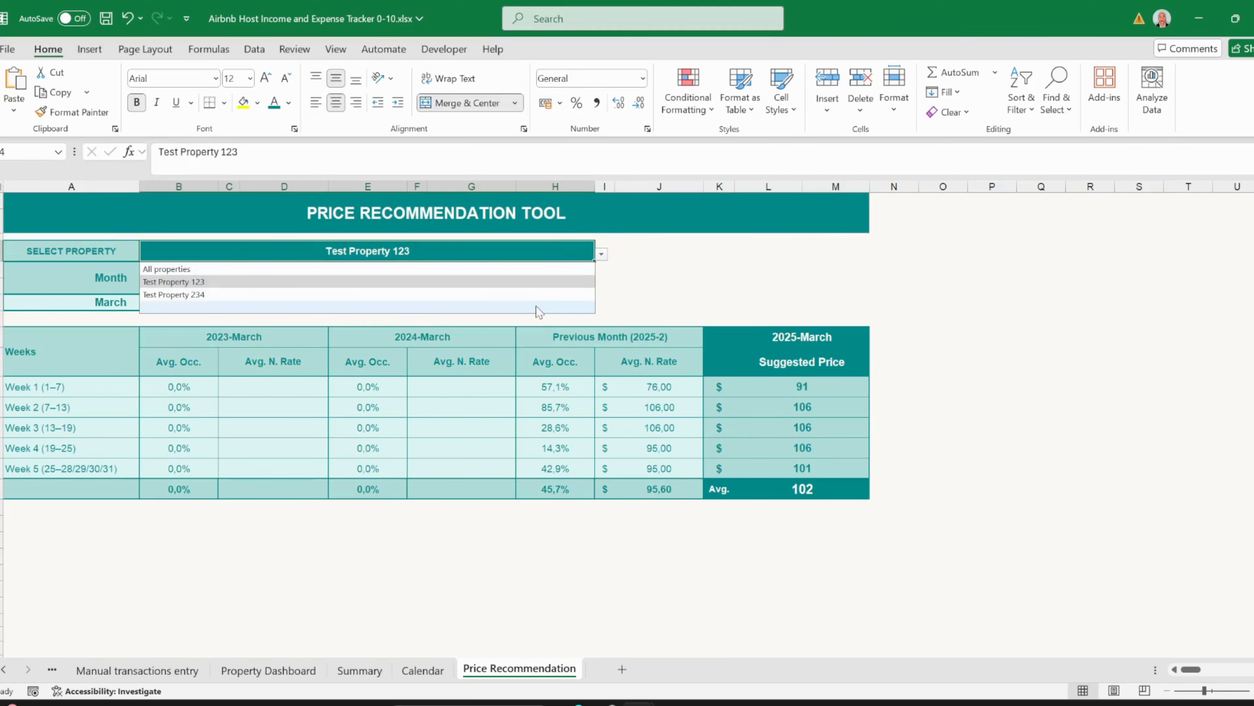
left_click(540, 296)
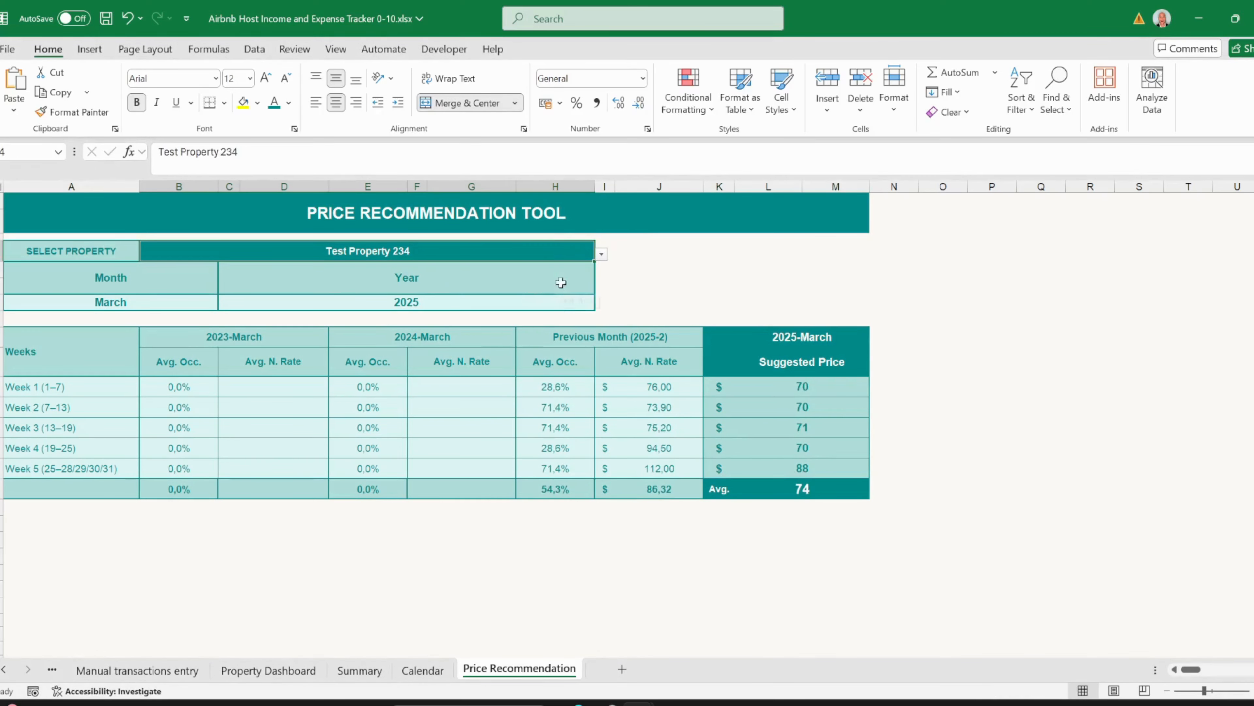
left_click(602, 255)
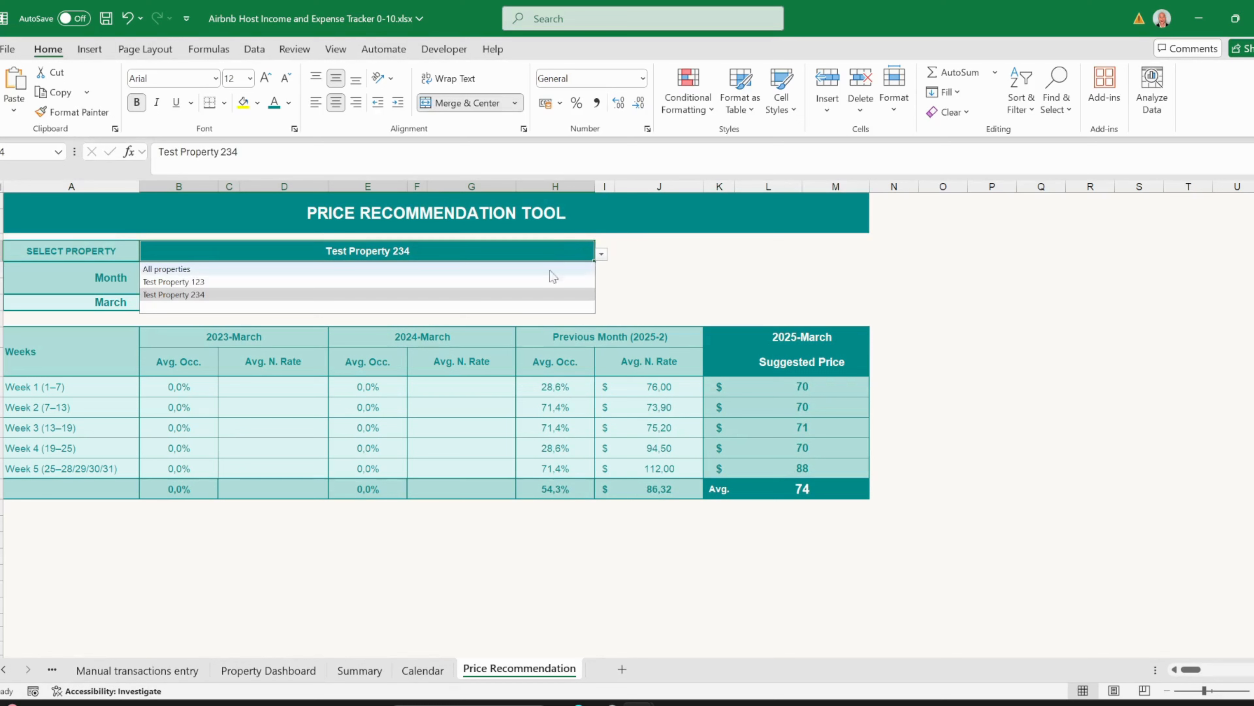
left_click(525, 282)
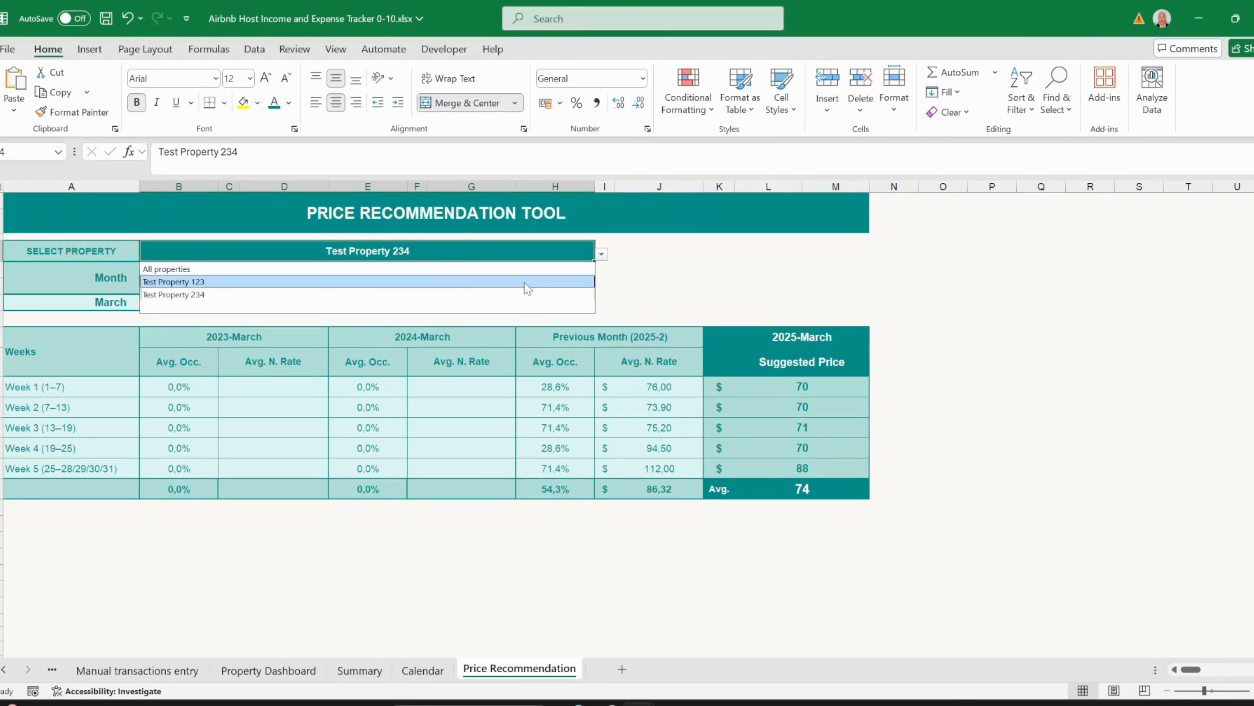
left_click(424, 285)
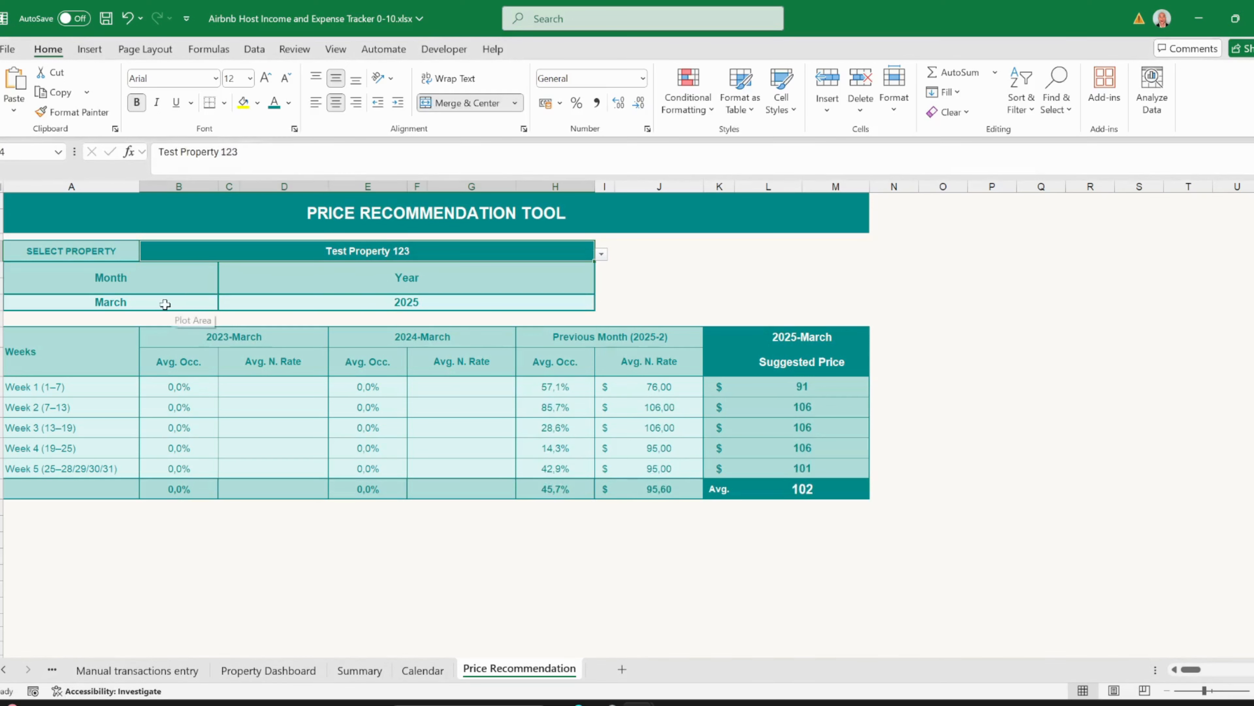
- Keep March as the month and change the year to 2026
left_click(165, 304)
left_click(225, 302)
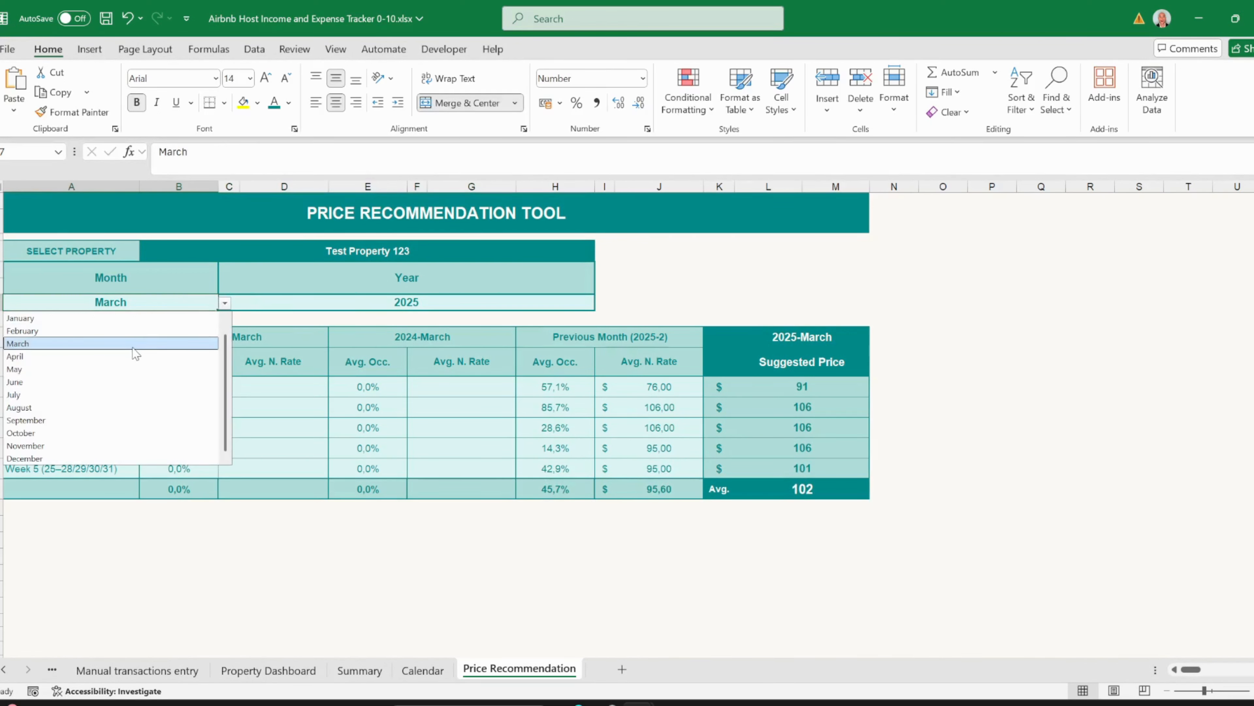
left_click(137, 354)
left_click(371, 303)
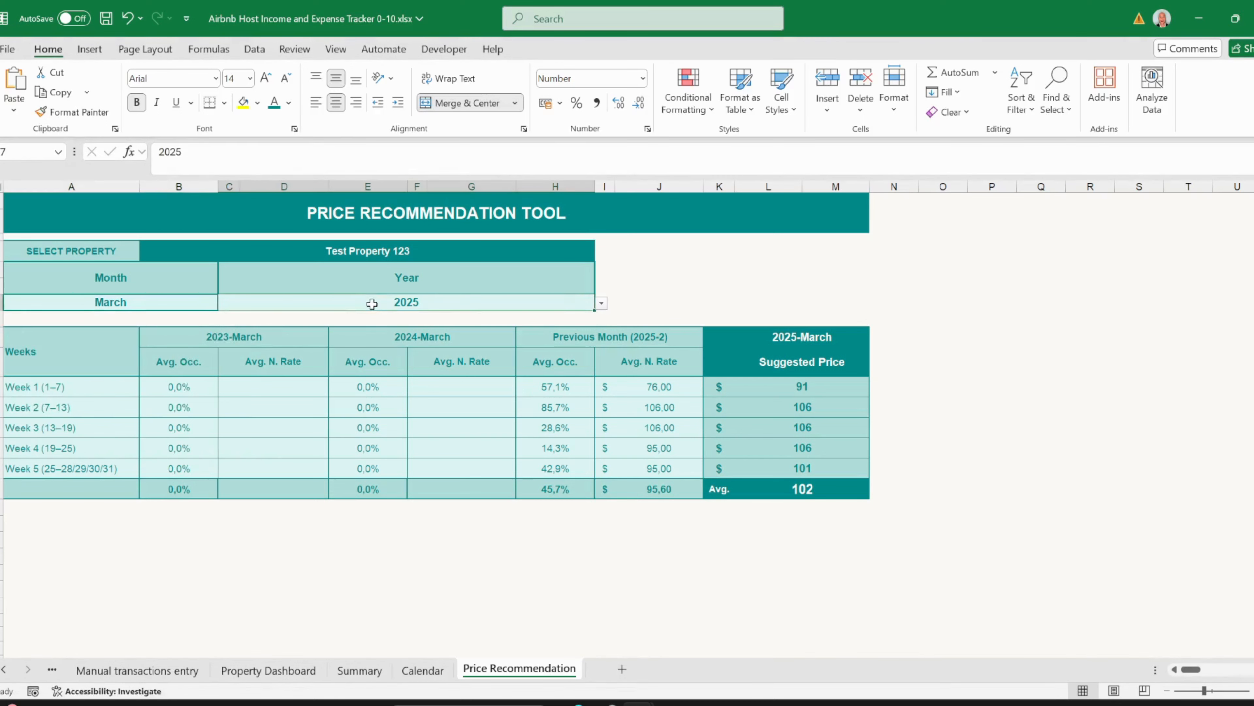
left_click(601, 302)
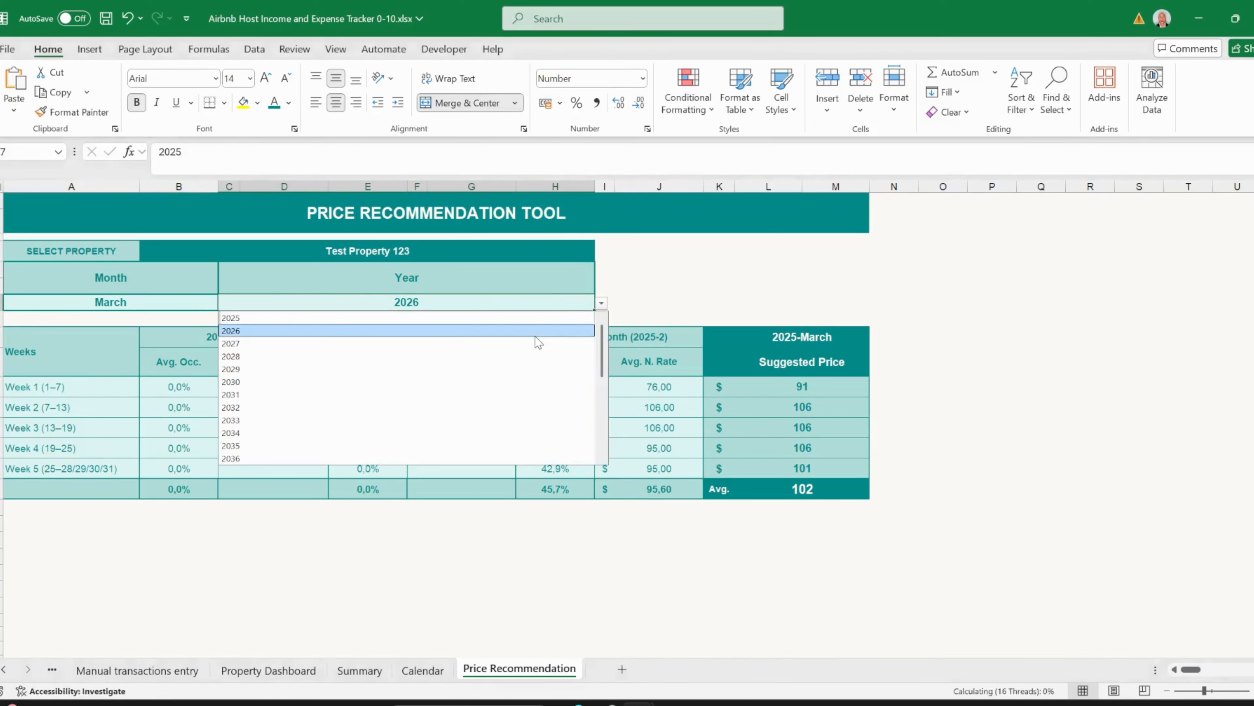
left_click(537, 342)
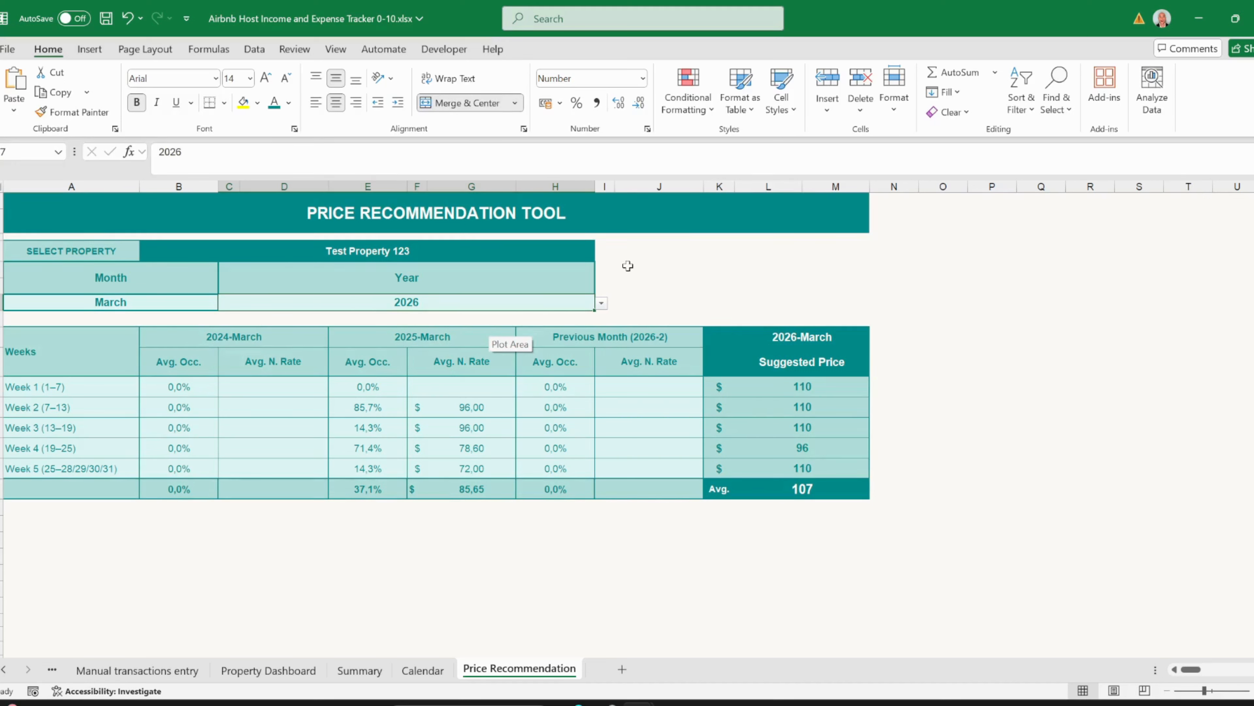
left_click(652, 299)
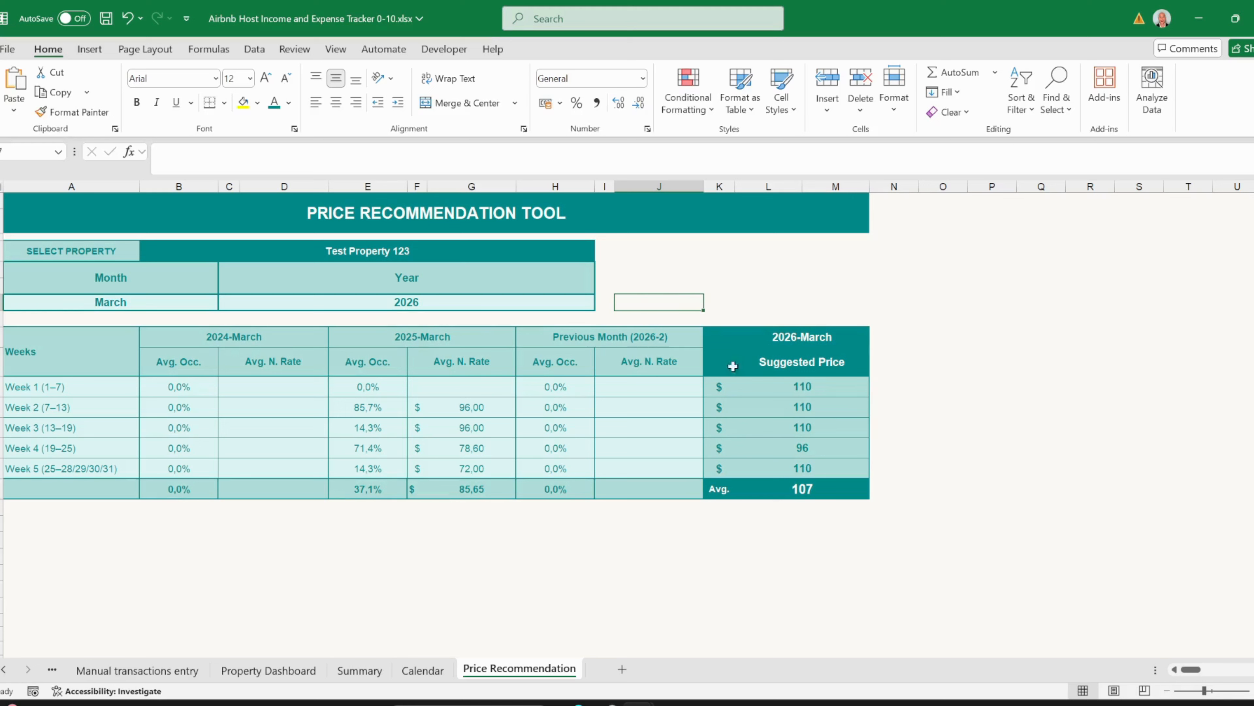
left_click(221, 336)
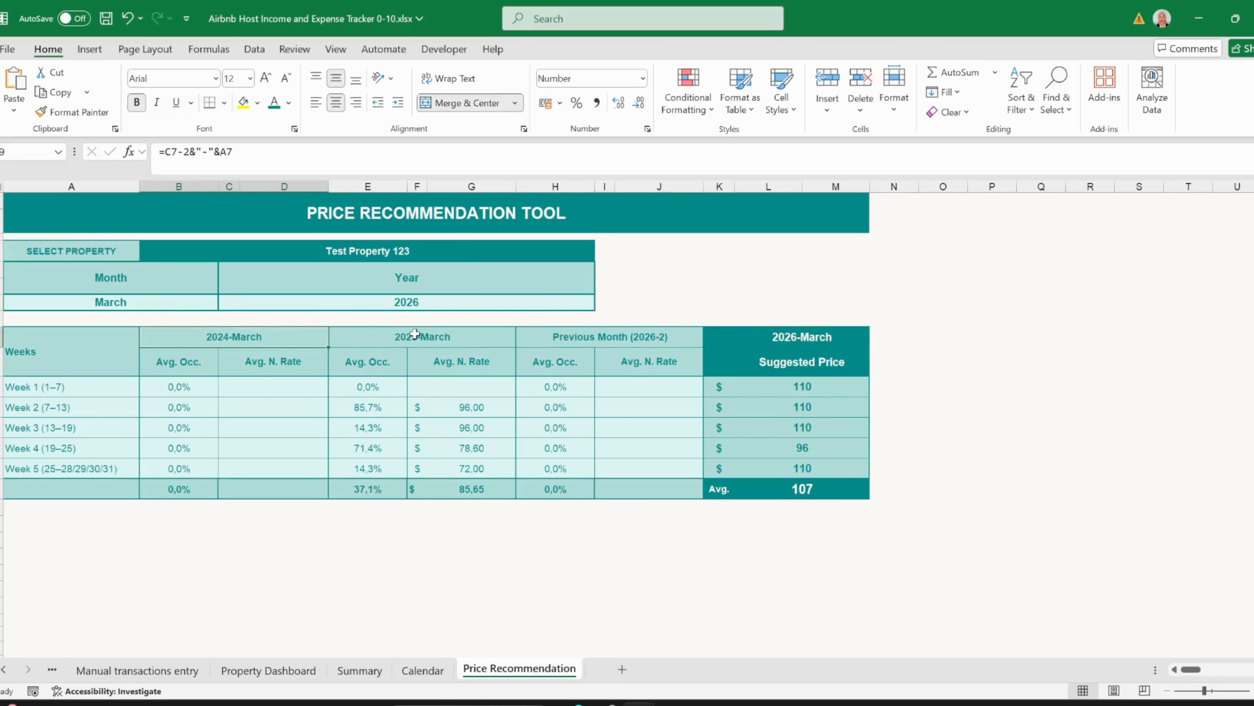
left_click(424, 336)
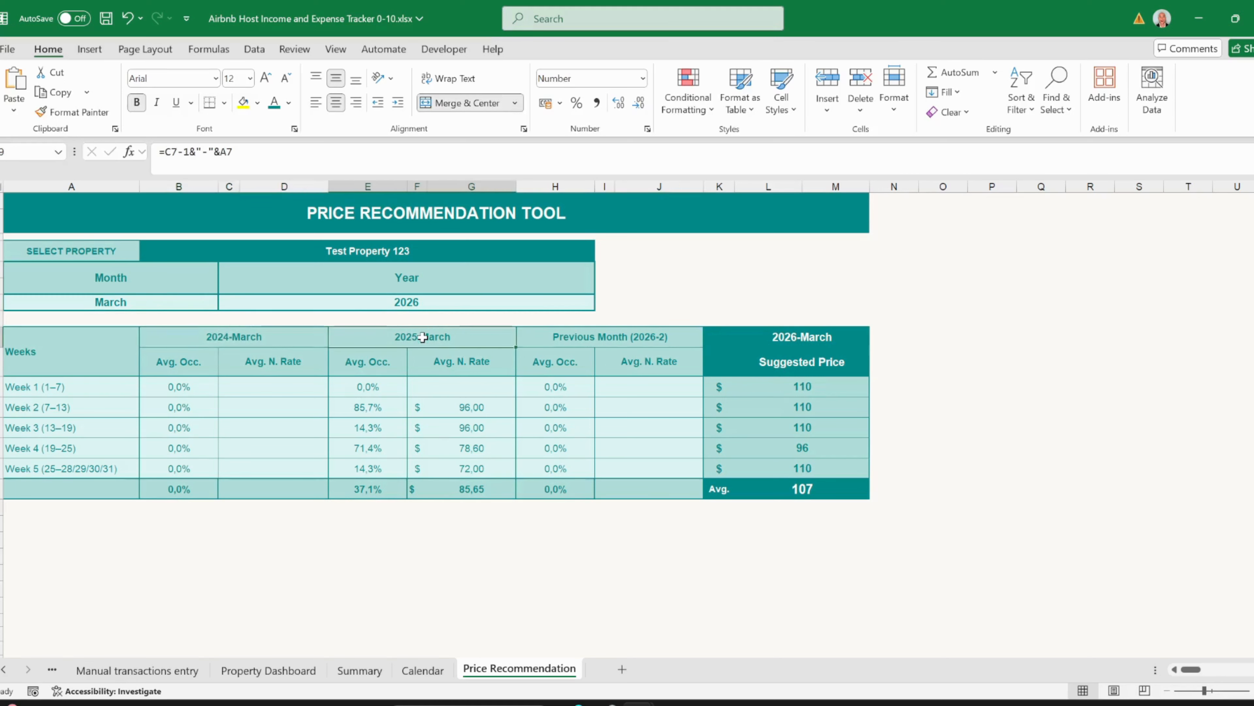
left_click(600, 337)
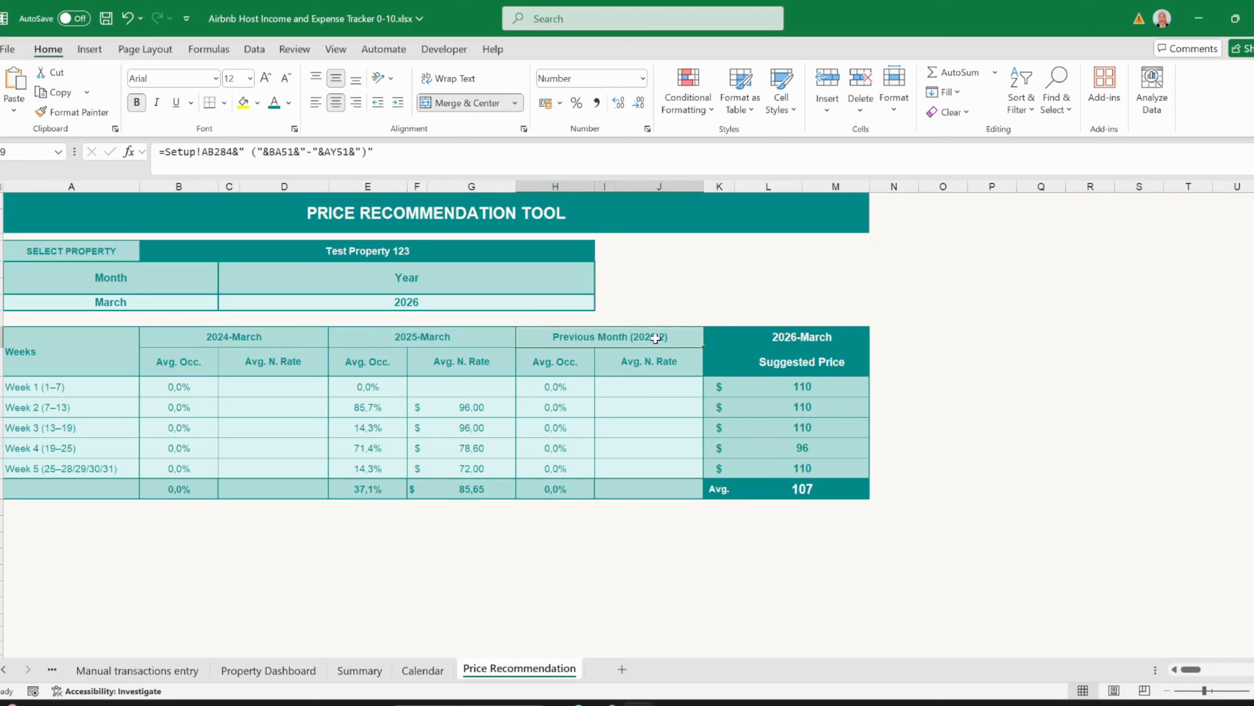
left_click(771, 338)
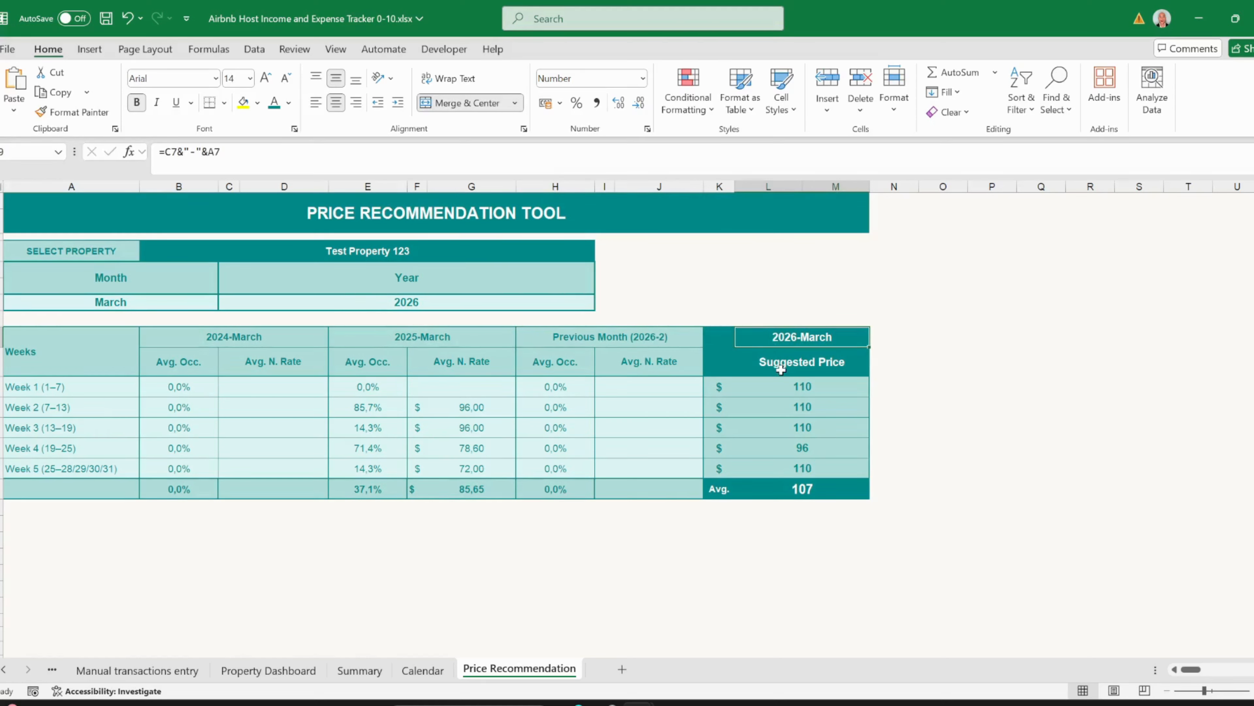
left_click_drag(780, 385, 774, 465)
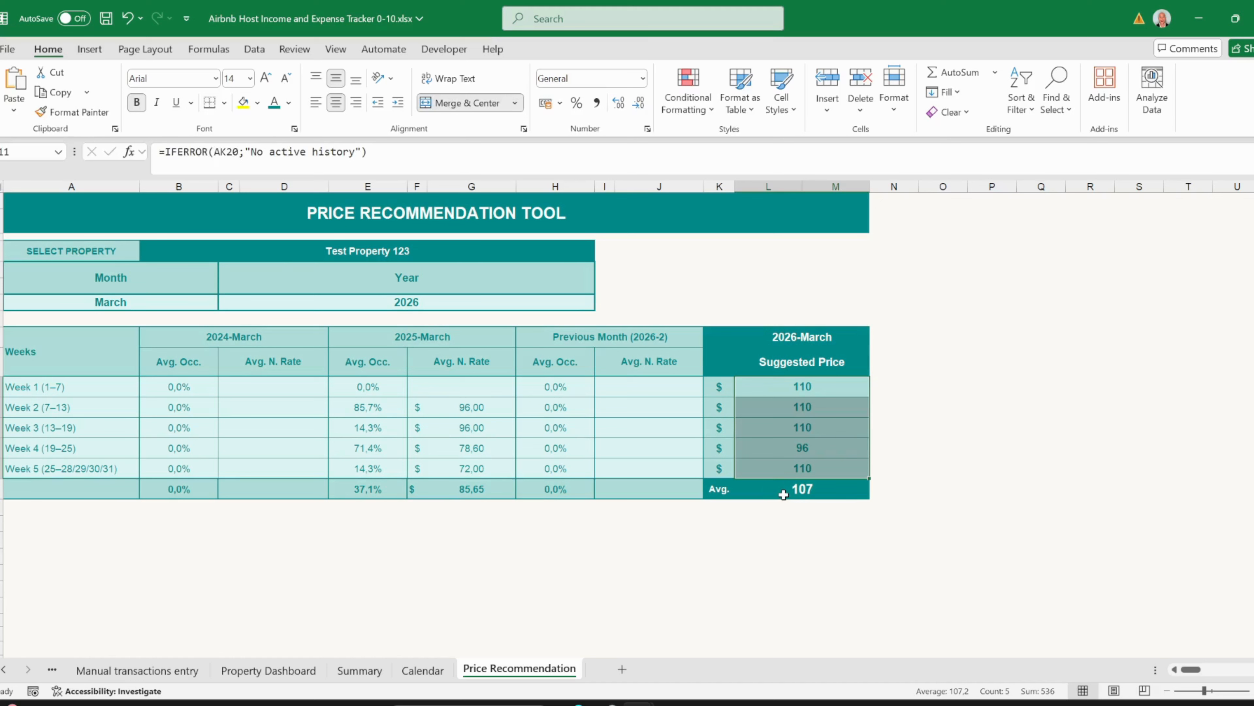
left_click(782, 494)
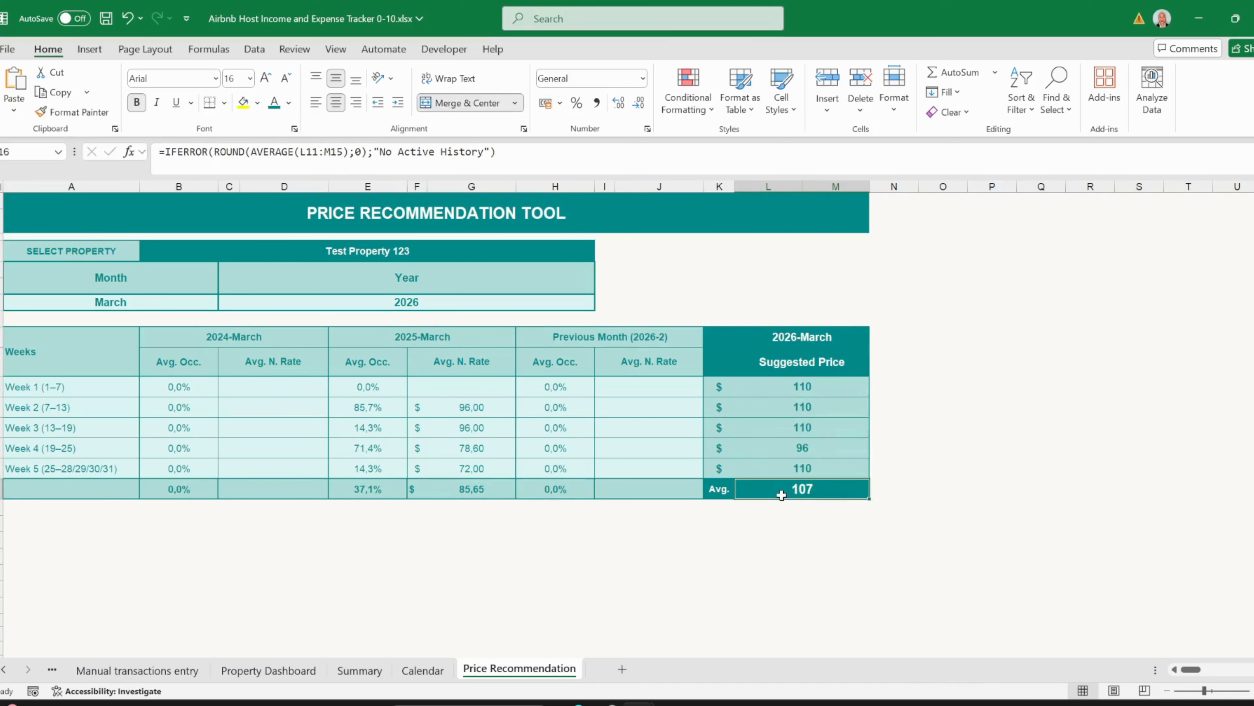